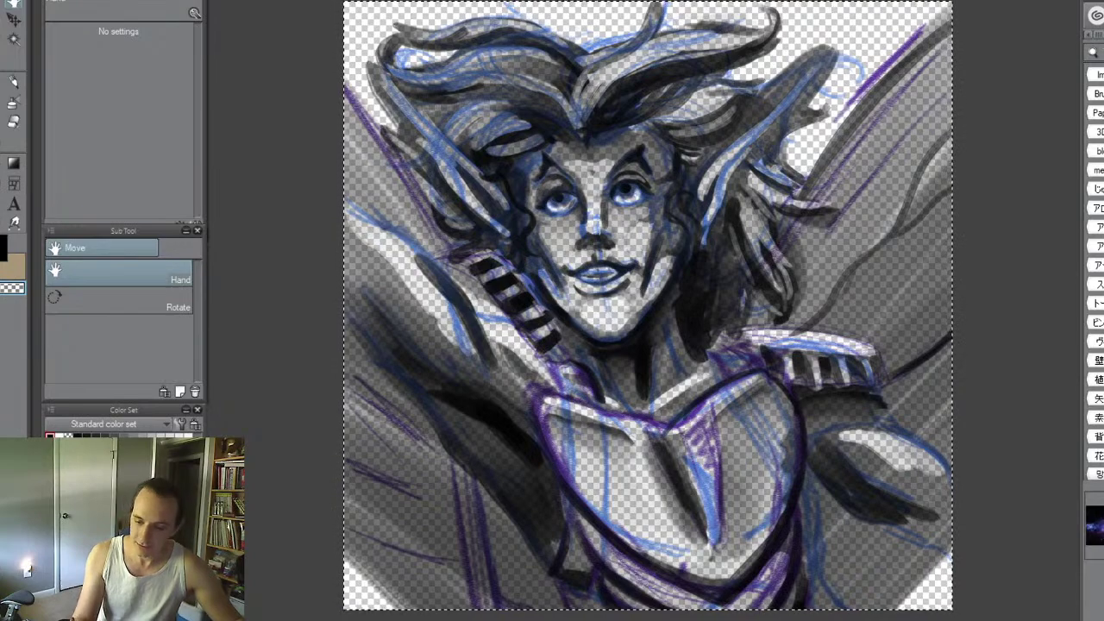
- Lighten the nostril wings and darken their outer edges with the Oil paint flat brush at size 12
scroll(612, 309, "up", 5)
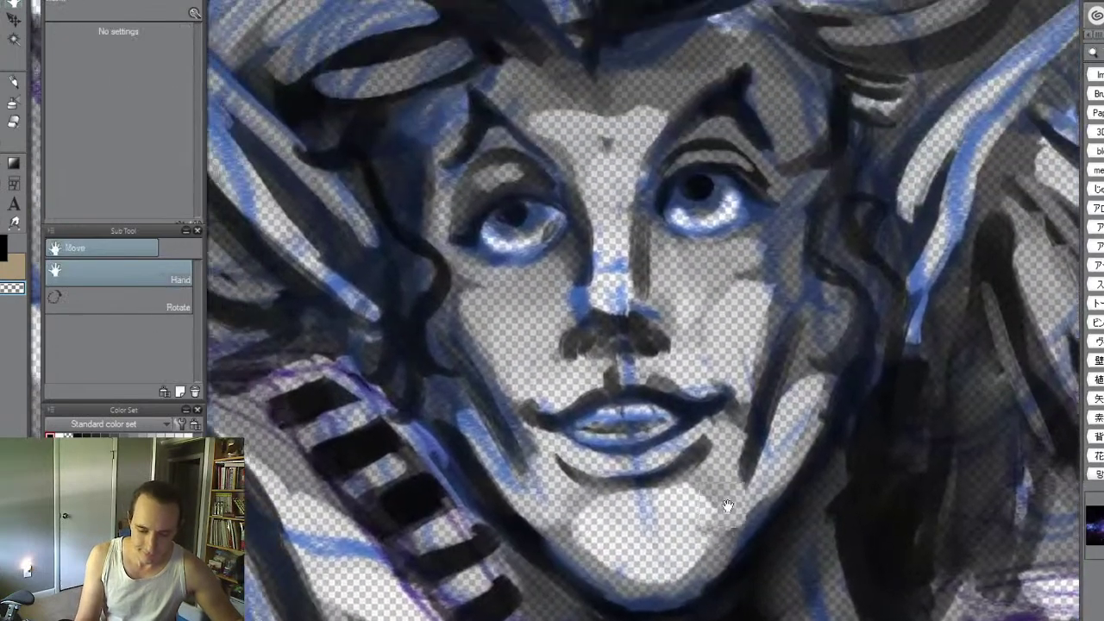
left_click_drag(728, 505, 745, 508)
left_click(744, 485, "alt")
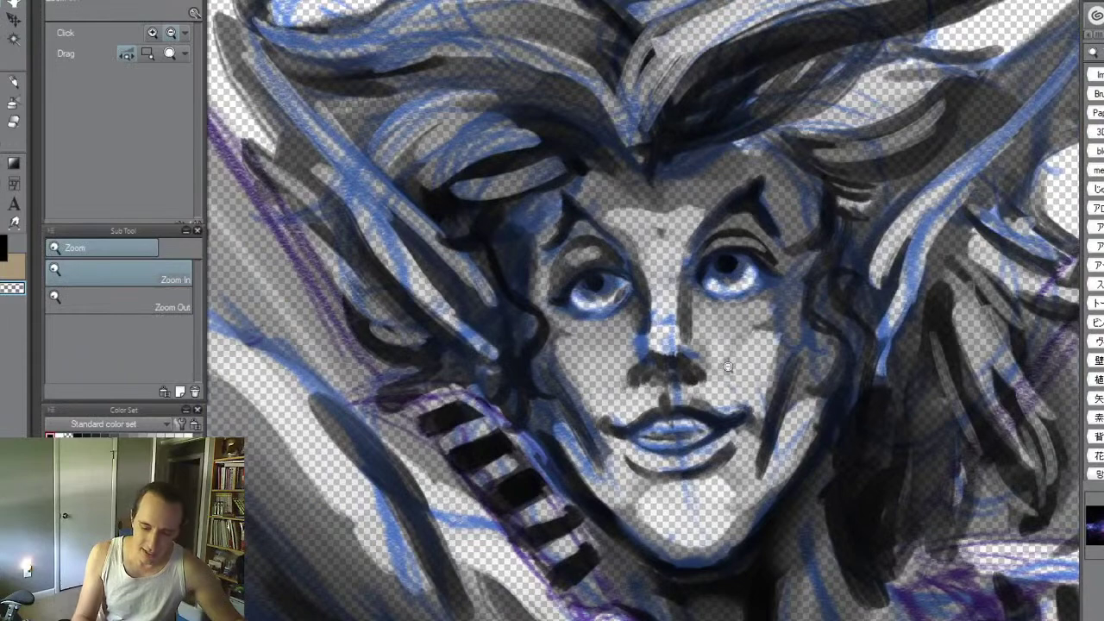
scroll(728, 366, "up", 4)
key("p")
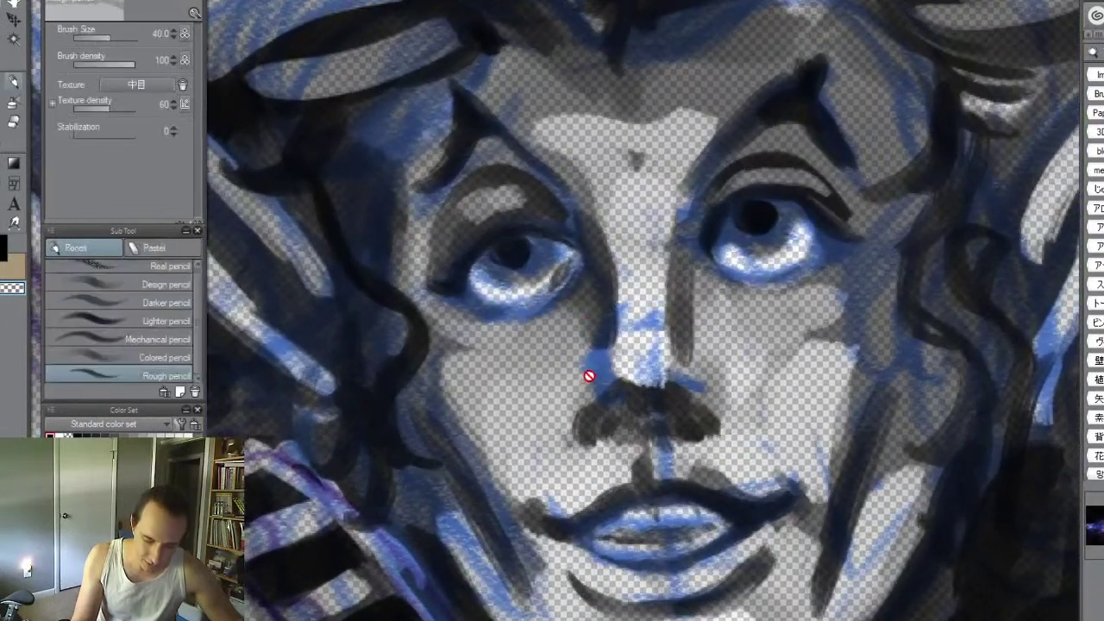
key("b")
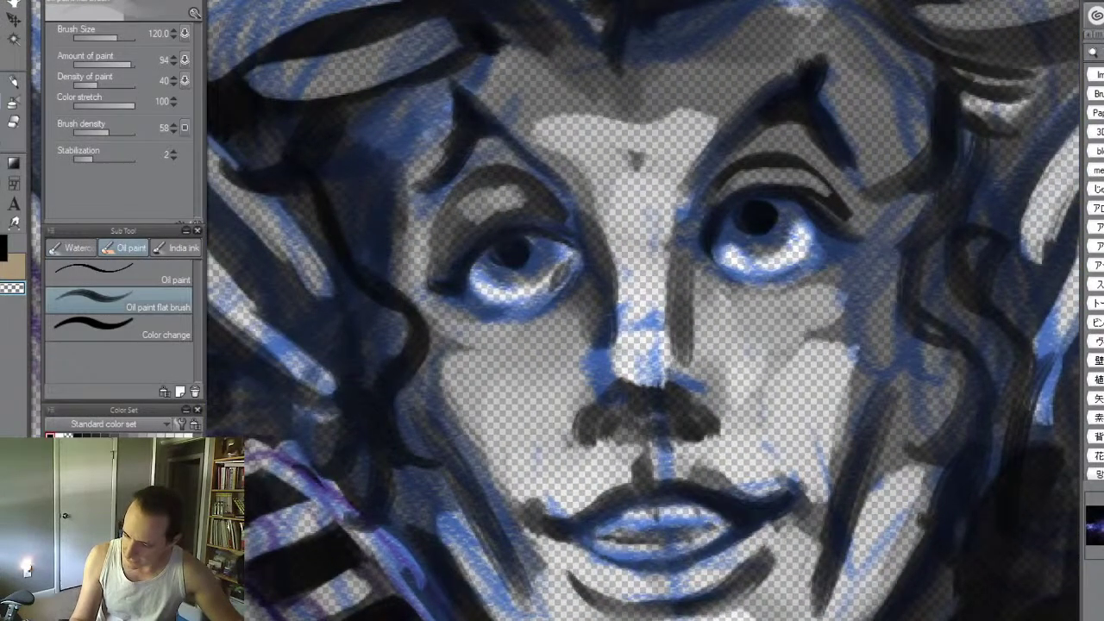
key("bracketleft")
key("bracketleft")
key("bracketleft")
key("bracketleft")
key("bracketleft")
key("bracketleft")
key("bracketleft")
key("bracketleft")
key("bracketleft")
key("bracketleft")
key("bracketleft")
key("bracketleft")
key("bracketleft")
key("bracketleft")
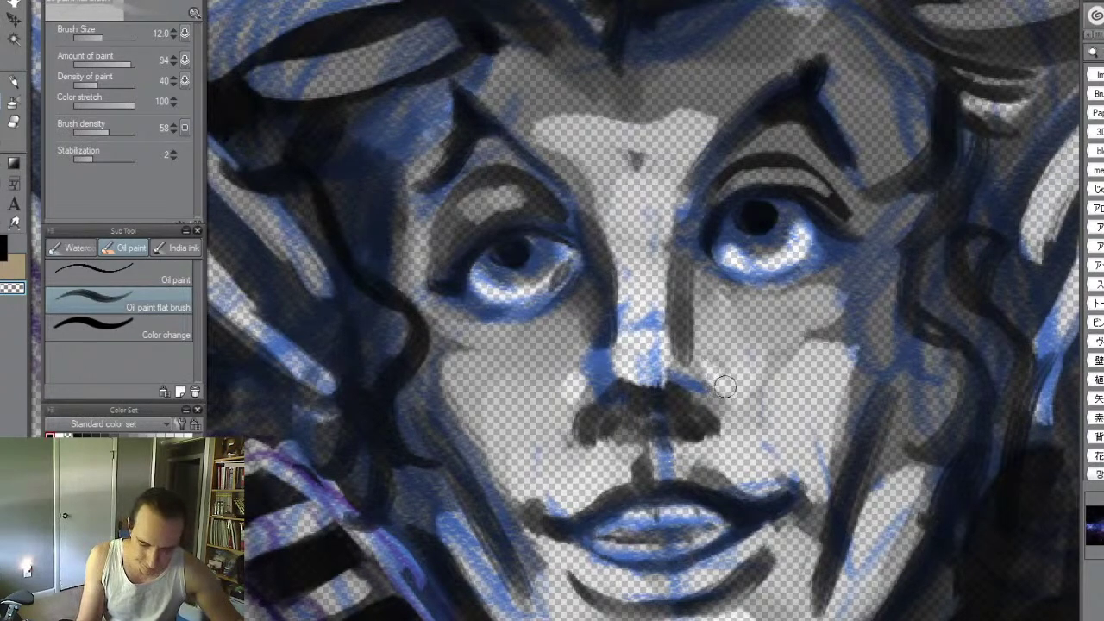
left_click_drag(725, 386, 721, 415)
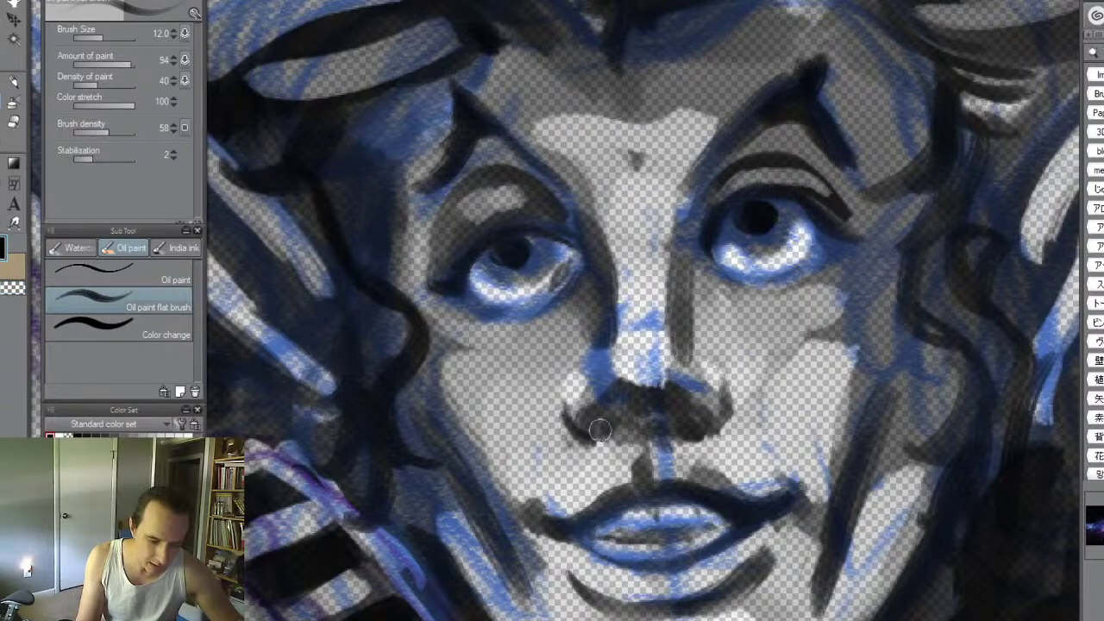
- Soften the shading along both sides of the nose bridge and around the nostrils with the Blur tool at size 12
left_click(841, 384, "alt")
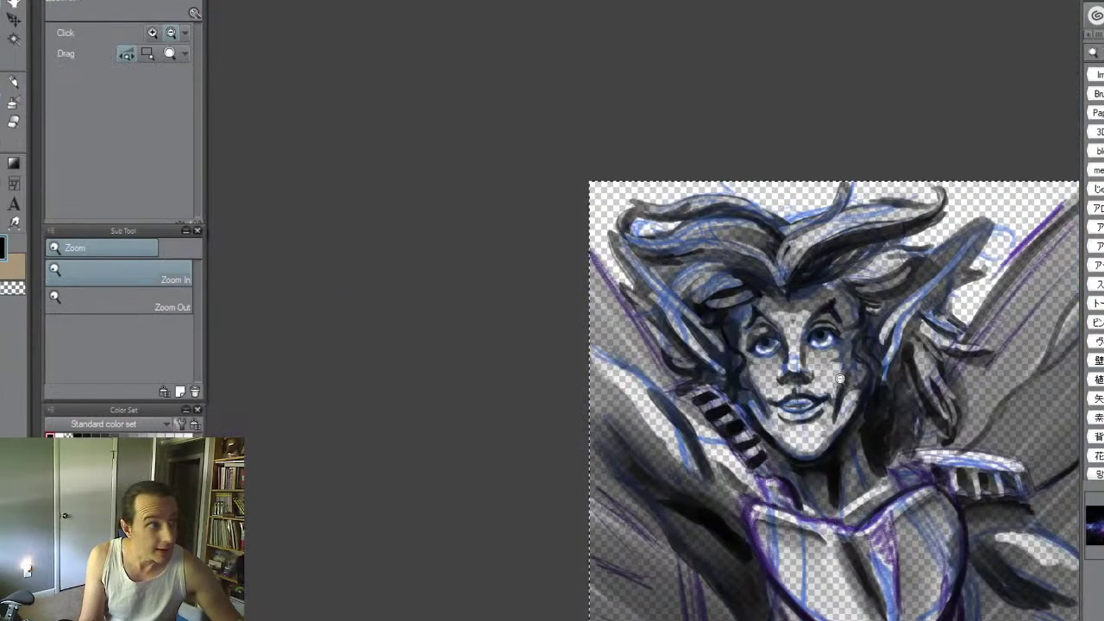
left_click_drag(842, 390, 779, 268)
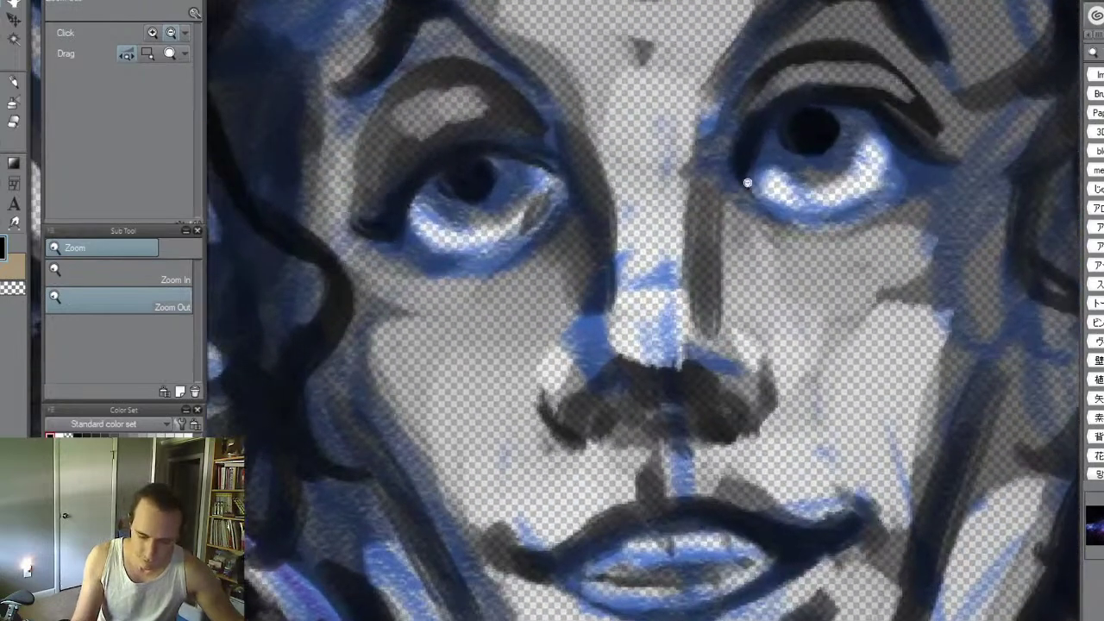
key("j")
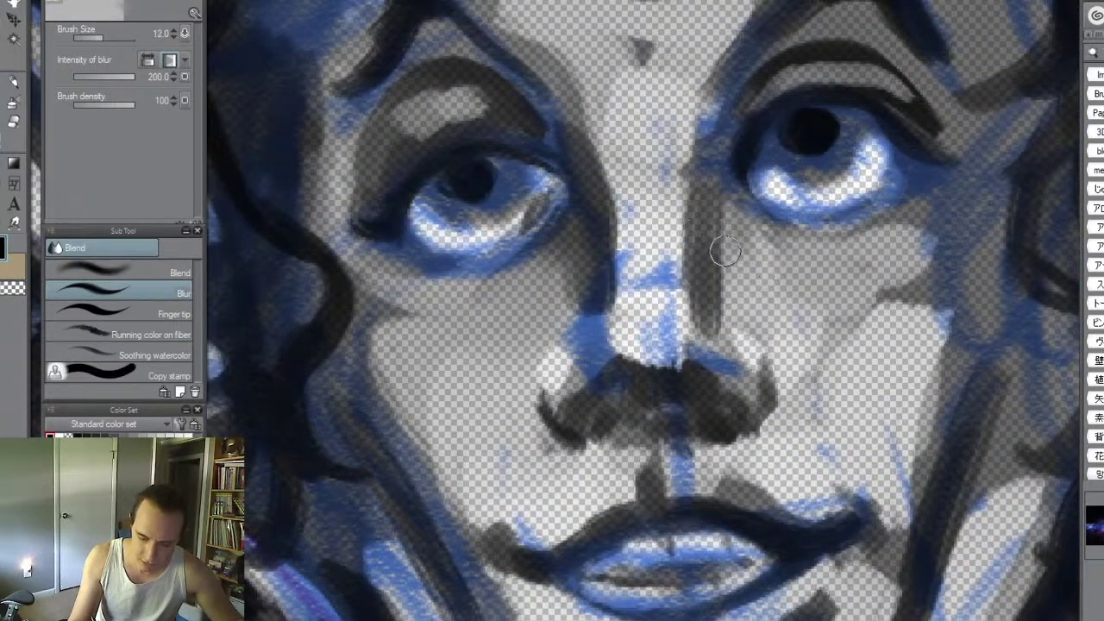
mouse_move(725, 277)
left_mouse_down()
mouse_move(719, 316)
mouse_move(723, 216)
mouse_move(721, 323)
mouse_move(711, 321)
mouse_move(687, 256)
mouse_move(689, 208)
mouse_move(688, 300)
mouse_move(696, 308)
mouse_move(684, 176)
mouse_move(692, 321)
left_mouse_up()
mouse_move(610, 167)
left_mouse_down()
mouse_move(610, 296)
mouse_move(602, 160)
mouse_move(576, 104)
mouse_move(616, 252)
mouse_move(609, 302)
left_mouse_up()
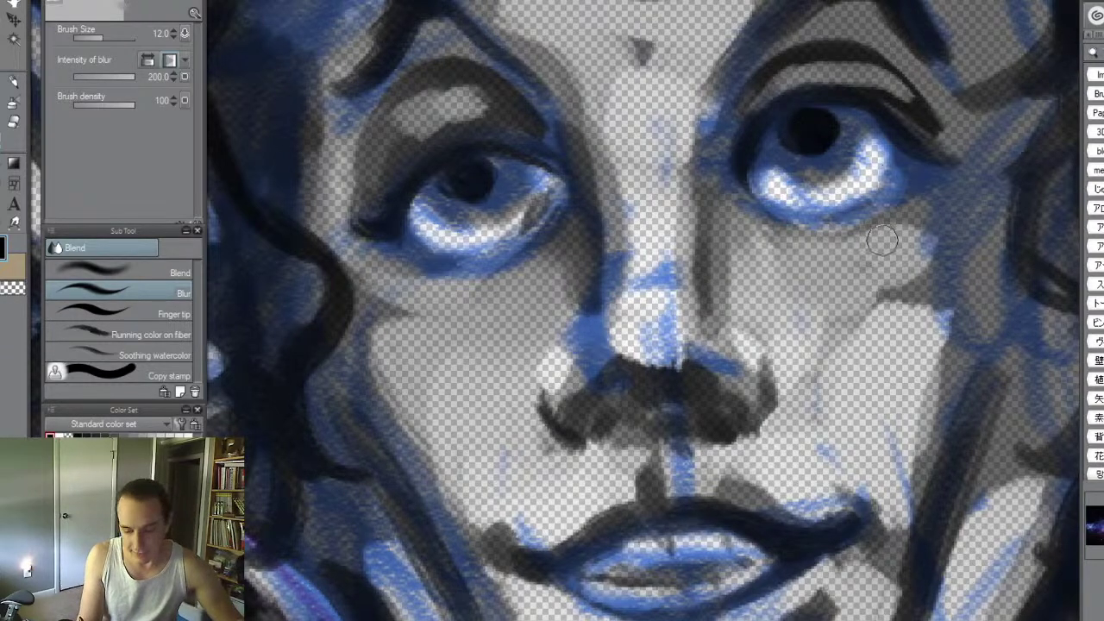
left_click_drag(734, 333, 708, 420)
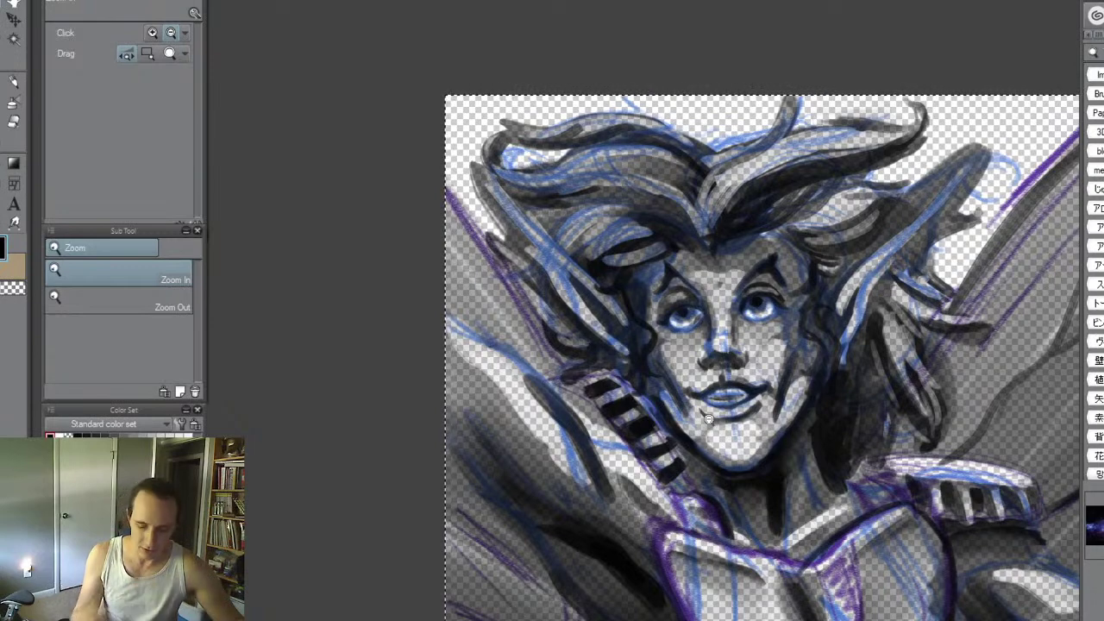
- Deepen the dark hair above the forehead and carve a lighter strand through it in transparent colour with the Oil paint flat brush
left_click_drag(818, 231, 843, 233)
left_click_drag(842, 230, 831, 303)
key("b")
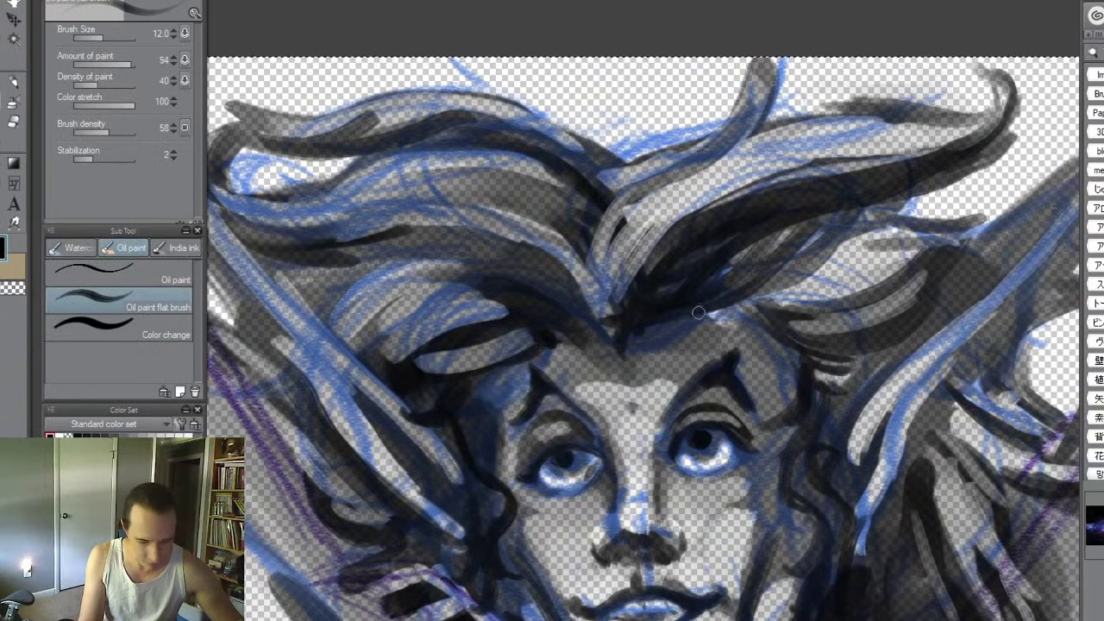
mouse_move(673, 310)
left_mouse_down()
mouse_move(651, 331)
mouse_move(762, 221)
mouse_move(648, 333)
mouse_move(764, 220)
mouse_move(795, 248)
mouse_move(674, 317)
mouse_move(834, 206)
mouse_move(762, 244)
mouse_move(1002, 131)
mouse_move(719, 270)
left_mouse_up()
key("c")
mouse_move(674, 319)
left_mouse_down()
mouse_move(765, 230)
mouse_move(853, 206)
left_mouse_up()
- Blur the new hair strand above the forehead into the surrounding dark hair, enlarging the Blur brush as needed
key("j")
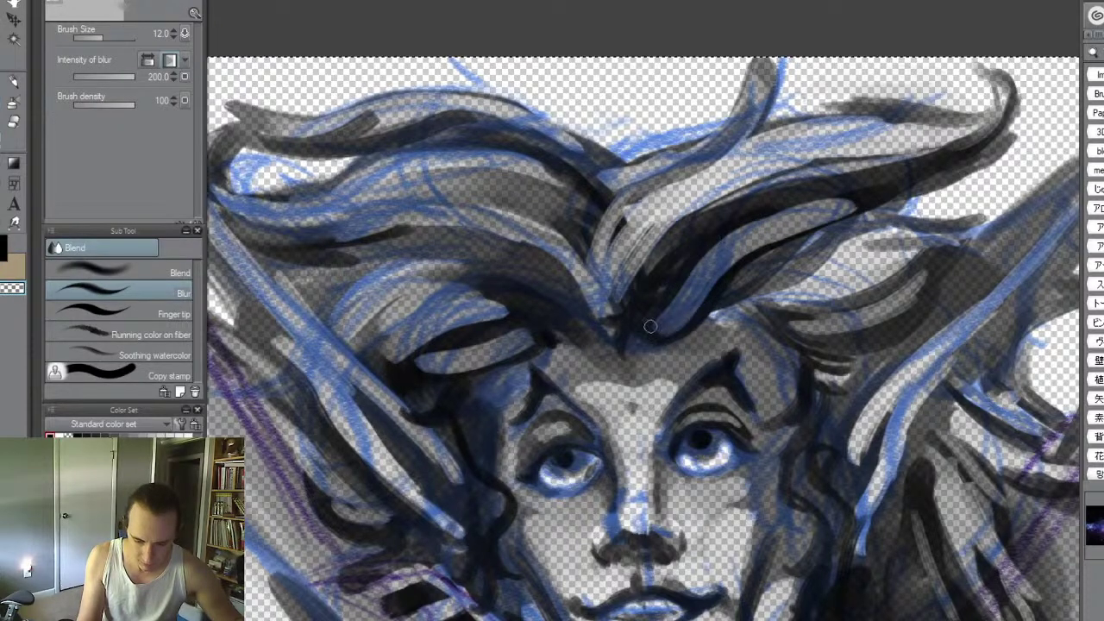
key("]")
mouse_move(667, 310)
left_mouse_down()
mouse_move(748, 223)
mouse_move(862, 196)
left_mouse_up()
mouse_move(785, 222)
left_mouse_down()
mouse_move(740, 231)
mouse_move(707, 263)
left_mouse_up()
key("]")
key("bracketright")
mouse_move(667, 325)
left_mouse_down()
mouse_move(699, 306)
mouse_move(732, 259)
mouse_move(853, 201)
mouse_move(762, 240)
mouse_move(703, 268)
left_mouse_up()
- Darken the hair between the forehead and the viewer's-right ear with black strokes of the Oil paint flat brush, starting at size 50
key("p")
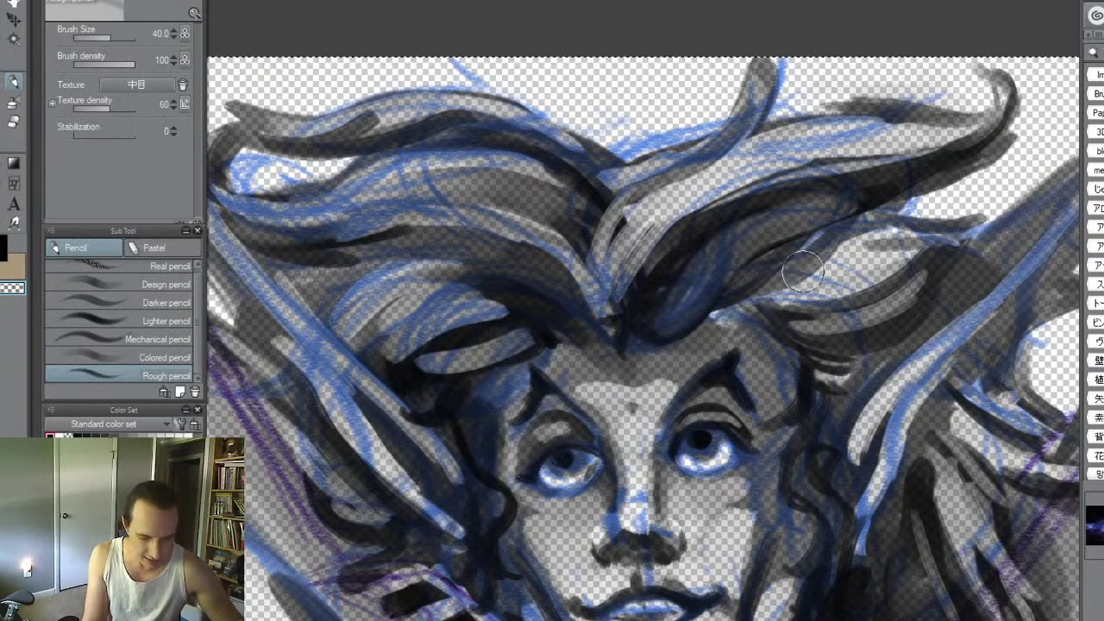
key("c")
key("bracketright")
key("bracketright")
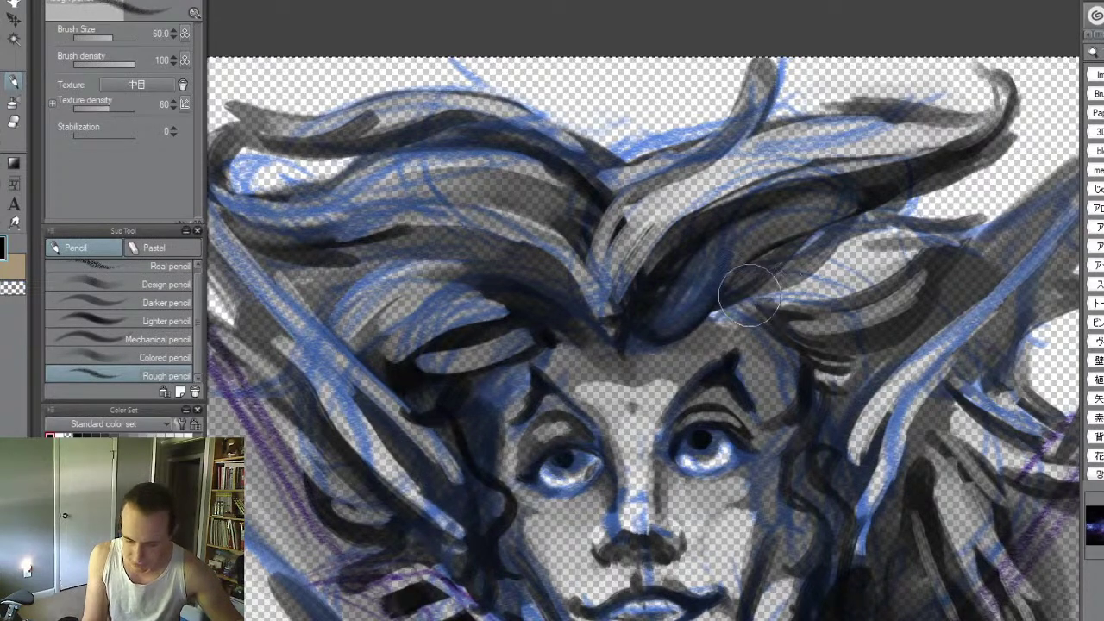
left_click_drag(840, 319, 944, 268)
key("b")
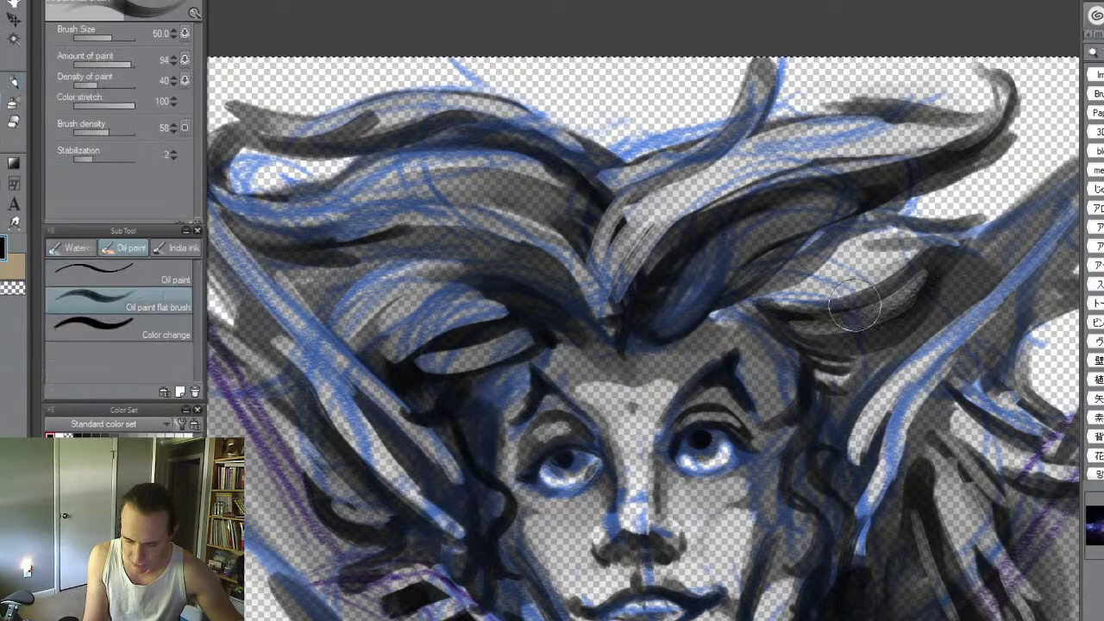
mouse_move(807, 315)
left_mouse_down()
mouse_move(918, 275)
mouse_move(912, 263)
mouse_move(928, 251)
mouse_move(815, 291)
mouse_move(776, 287)
mouse_move(913, 235)
mouse_move(948, 239)
mouse_move(843, 243)
mouse_move(1019, 192)
left_mouse_up()
mouse_move(979, 285)
left_mouse_down()
mouse_move(906, 285)
mouse_move(903, 266)
mouse_move(968, 295)
left_mouse_up()
left_click_drag(838, 276, 832, 227)
- Add light streaks to the darkened hair beside the viewer's-right ear in transparent colour, using the Rough pencil and Oil paint flat brush
key("p")
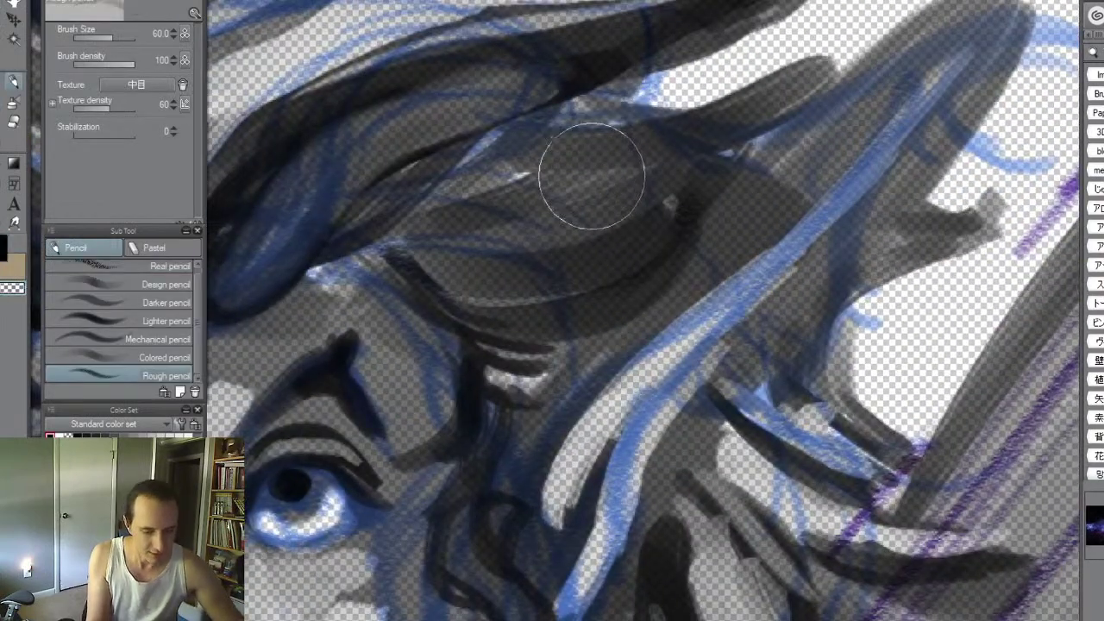
left_click_drag(518, 170, 686, 142)
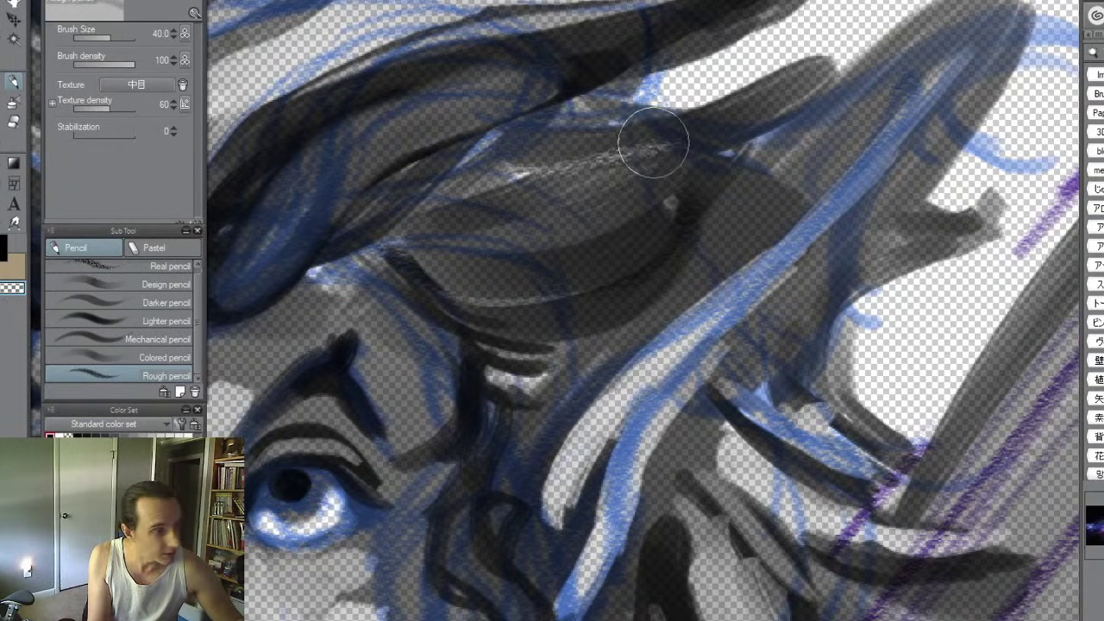
key("b")
key("bracketleft")
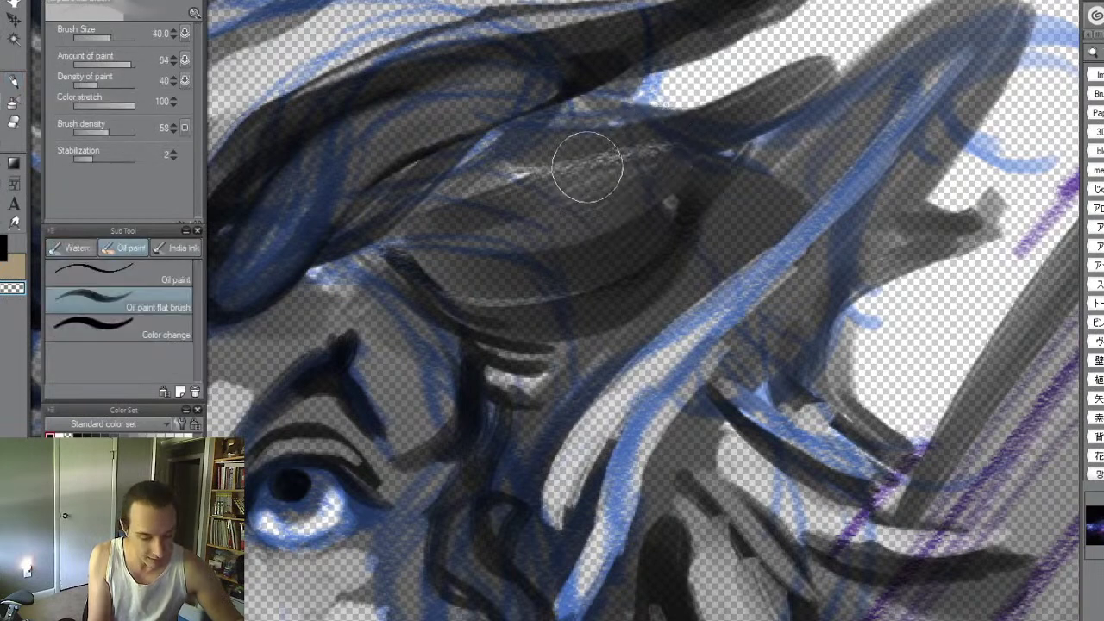
mouse_move(485, 168)
left_mouse_down()
mouse_move(712, 126)
mouse_move(729, 110)
mouse_move(665, 146)
mouse_move(466, 178)
left_mouse_up()
key("bracketright")
mouse_move(444, 234)
left_mouse_down()
mouse_move(653, 173)
mouse_move(481, 221)
mouse_move(749, 114)
mouse_move(818, 71)
left_mouse_up()
- Lighten the long rim of the viewer's-right ear from tip to base with a smaller transparent oil brush
key("bracketleft")
key("bracketleft")
key("bracketleft")
mouse_move(981, 29)
left_mouse_down()
mouse_move(854, 172)
mouse_move(596, 371)
left_mouse_up()
mouse_move(751, 251)
left_mouse_down()
mouse_move(572, 419)
mouse_move(625, 359)
mouse_move(545, 472)
left_mouse_up()
left_click_drag(587, 401, 534, 516)
- Lighten the rim of the viewer's-left ear with transparent strokes and define its edges in black using the oil brush at size 17
key("ctrl+alt+space")
left_click_drag(698, 405, 685, 427)
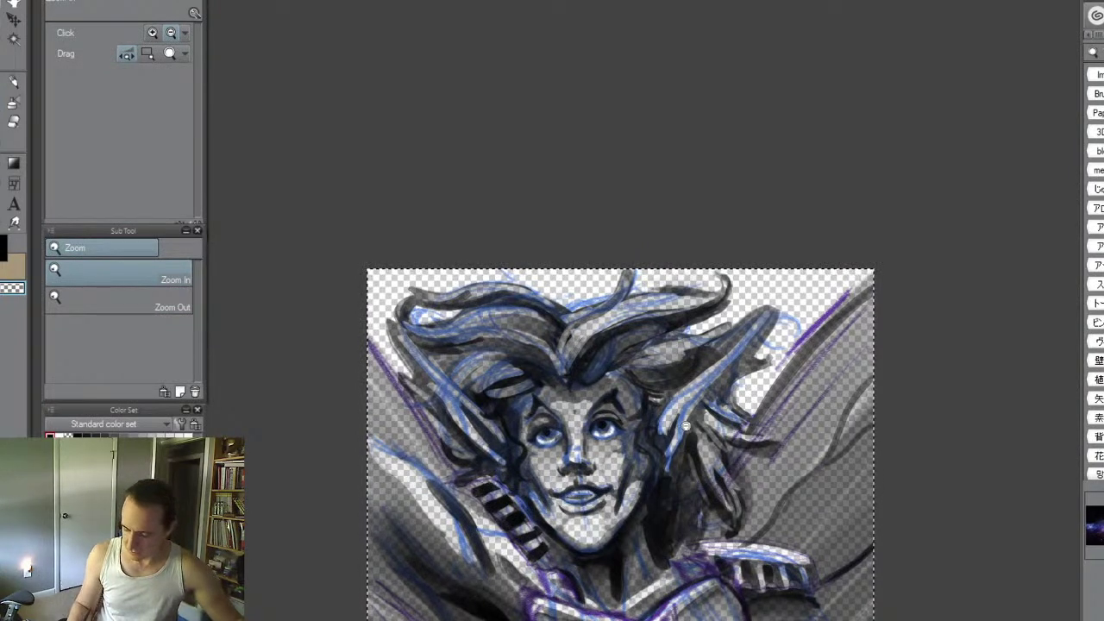
key("slash")
mouse_move(530, 384)
left_mouse_down()
mouse_move(574, 379)
mouse_move(611, 321)
mouse_move(609, 333)
left_mouse_up()
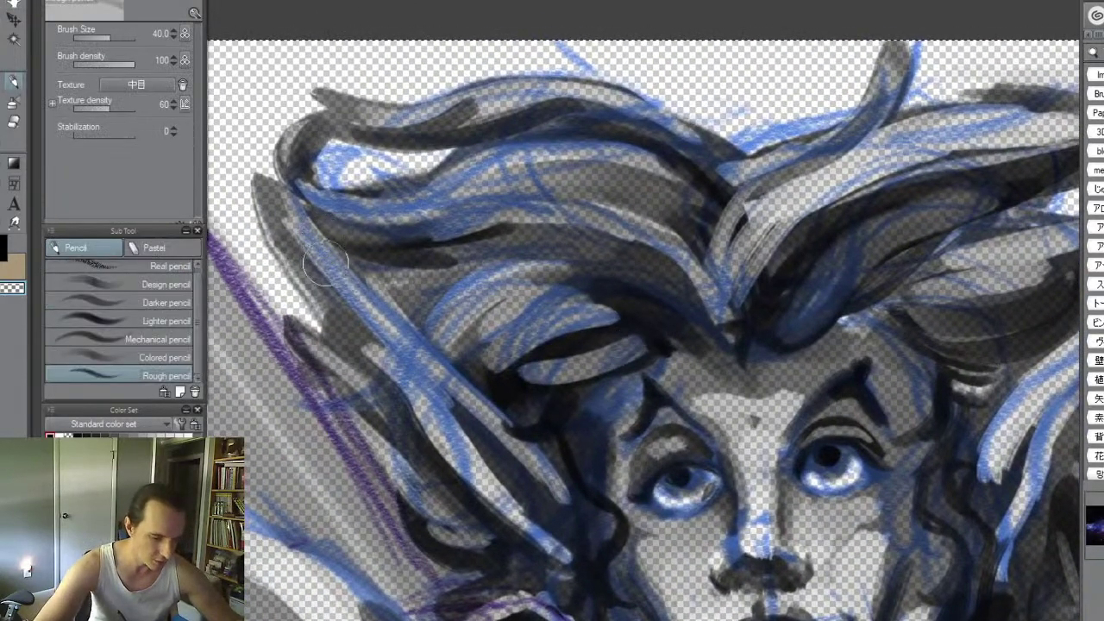
key("b")
mouse_move(291, 204)
left_mouse_down()
mouse_move(433, 375)
mouse_move(363, 305)
mouse_move(558, 490)
mouse_move(438, 380)
left_mouse_up()
key("c")
left_click_drag(490, 458, 346, 297)
left_click_drag(442, 402, 306, 246)
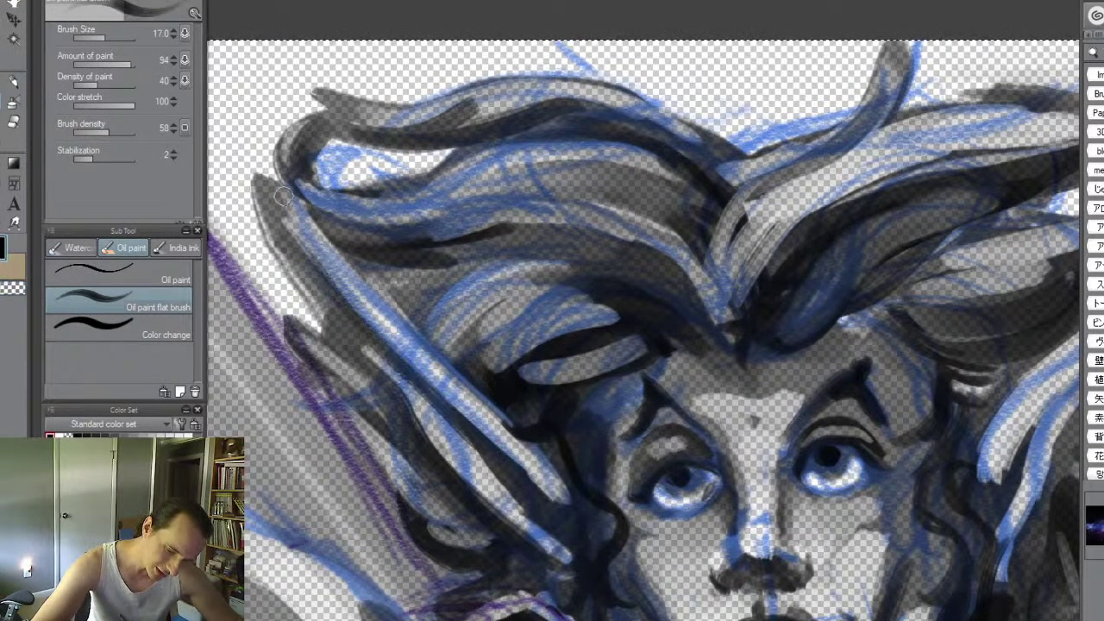
- Paint dark shading strokes along the inner folds of the viewer's-left ear
left_click_drag(338, 311, 410, 411)
left_click_drag(371, 345, 462, 496)
left_click_drag(435, 452, 488, 504)
left_click_drag(426, 427, 403, 380)
- Examine the shading of the whole figure at several zoom levels
key("ctrl+space")
mouse_move(1064, 398)
left_mouse_down()
mouse_move(1035, 459)
mouse_move(857, 451)
mouse_move(904, 416)
left_mouse_up()
key("space")
key("ctrl+space")
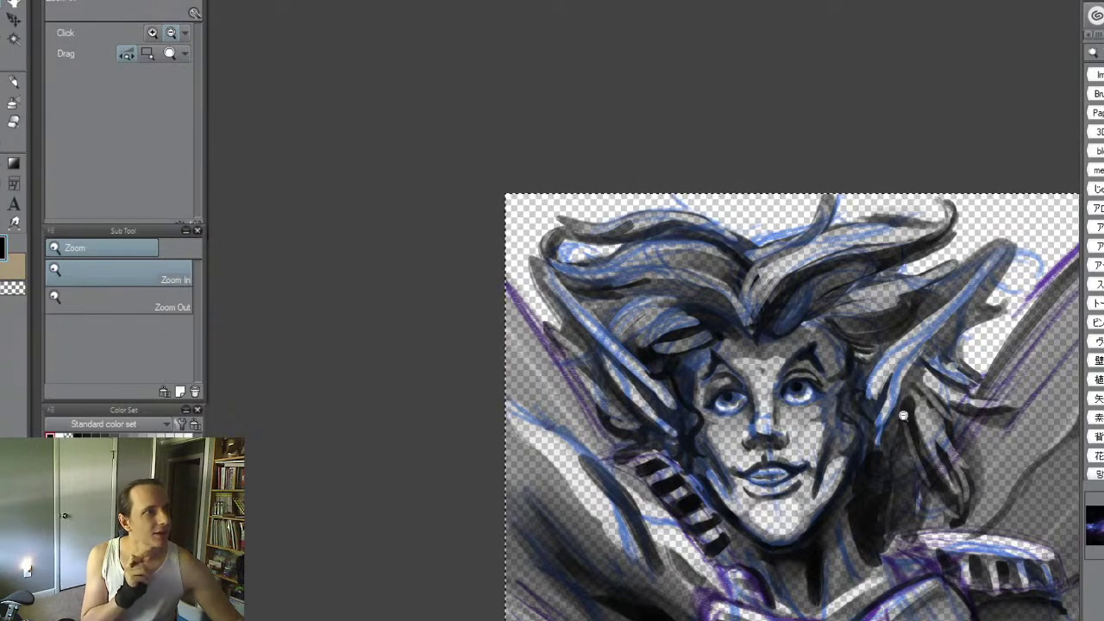
left_click_drag(885, 342, 803, 362)
key("space")
left_click_drag(981, 392, 898, 223)
key("ctrl+space")
key("alt+space")
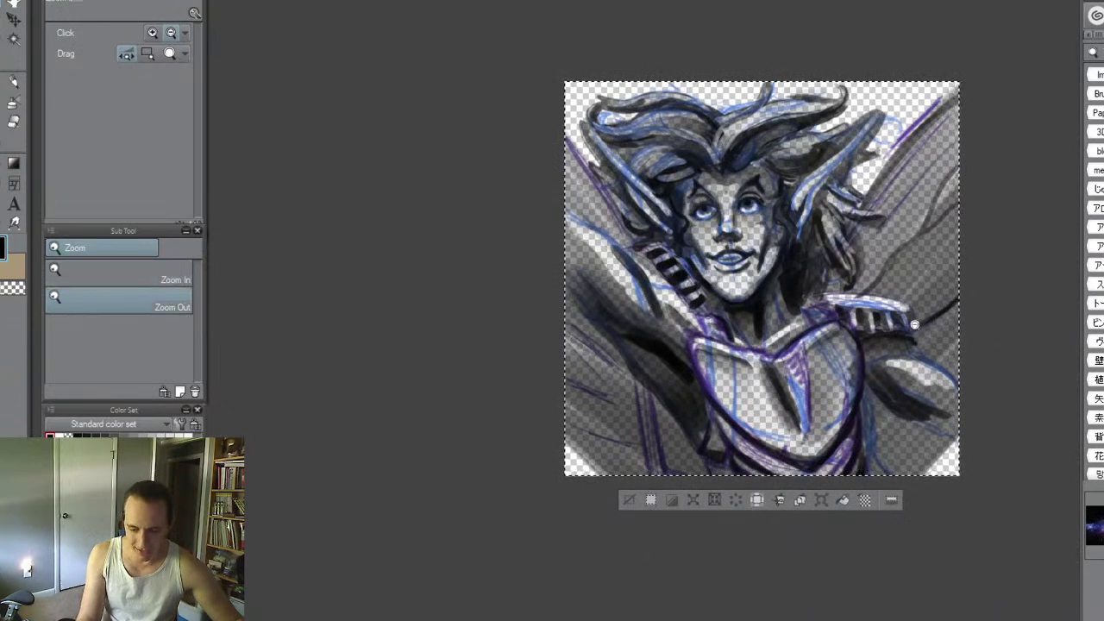
left_click_drag(916, 325, 862, 326)
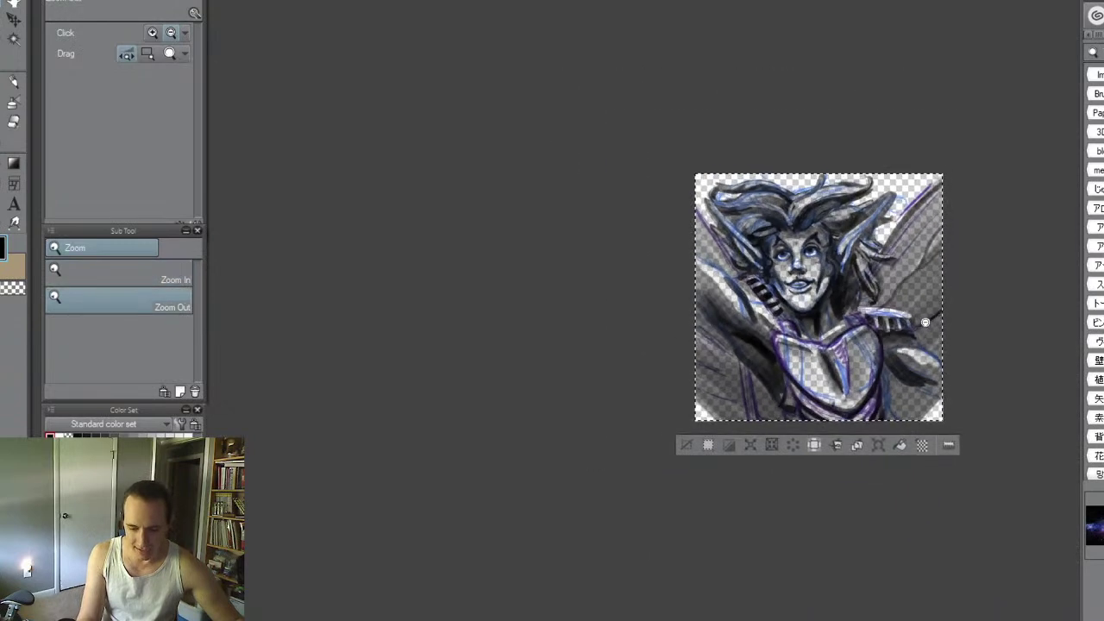
left_click(995, 297)
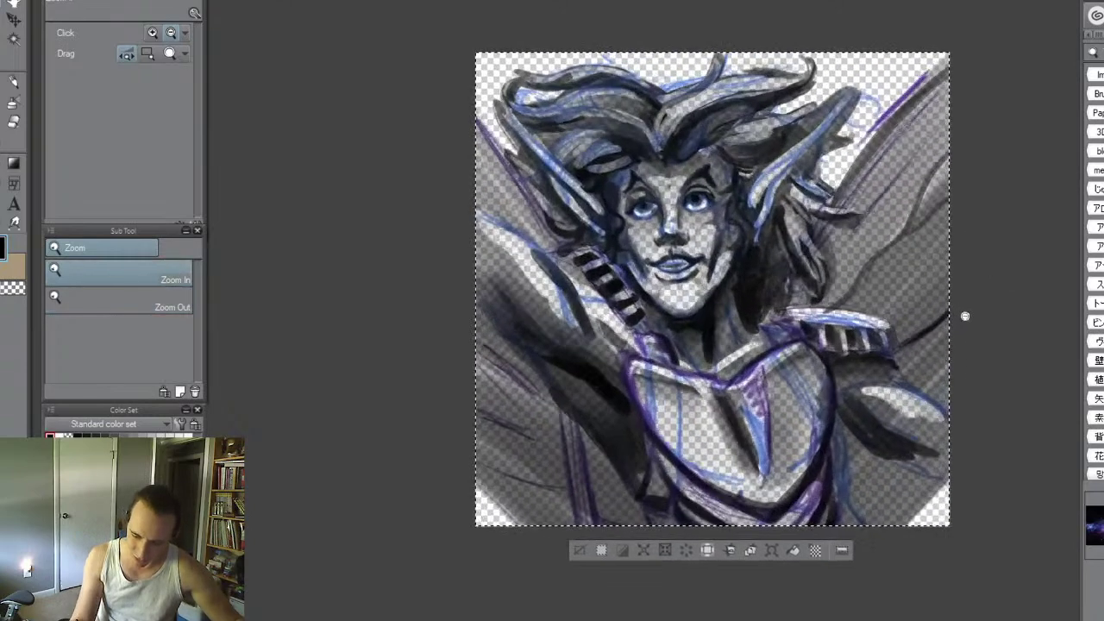
left_click_drag(965, 317, 956, 308)
- Clear the existing selection, then lasso the grey wing area beside the viewer's-right hair and shoulder armour and delete it
key("ctrl+d")
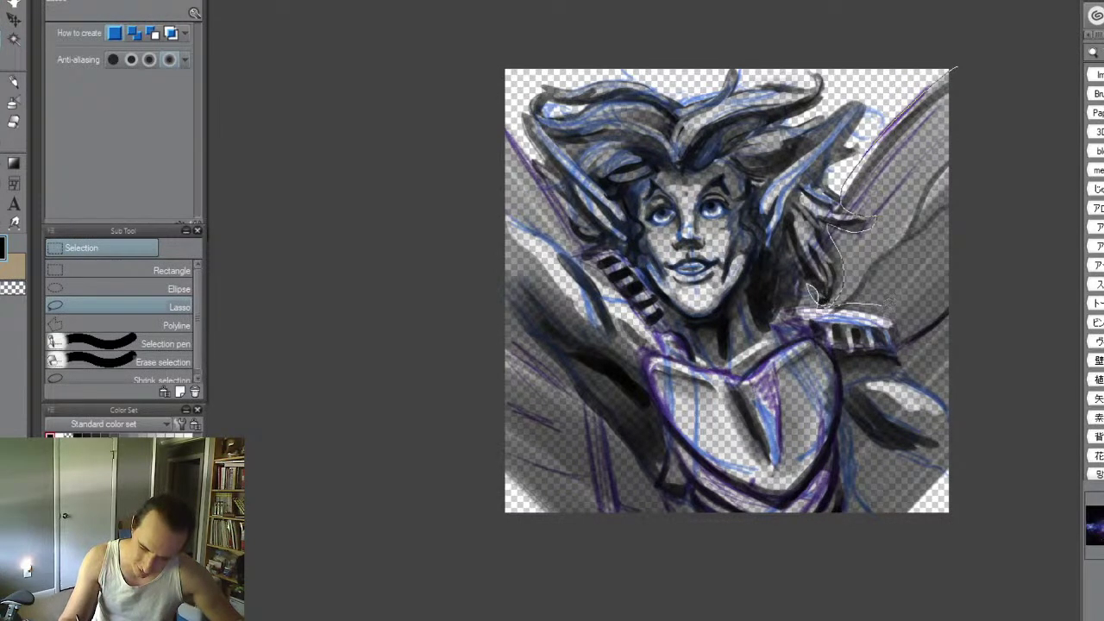
left_click_drag(980, 426, 981, 423)
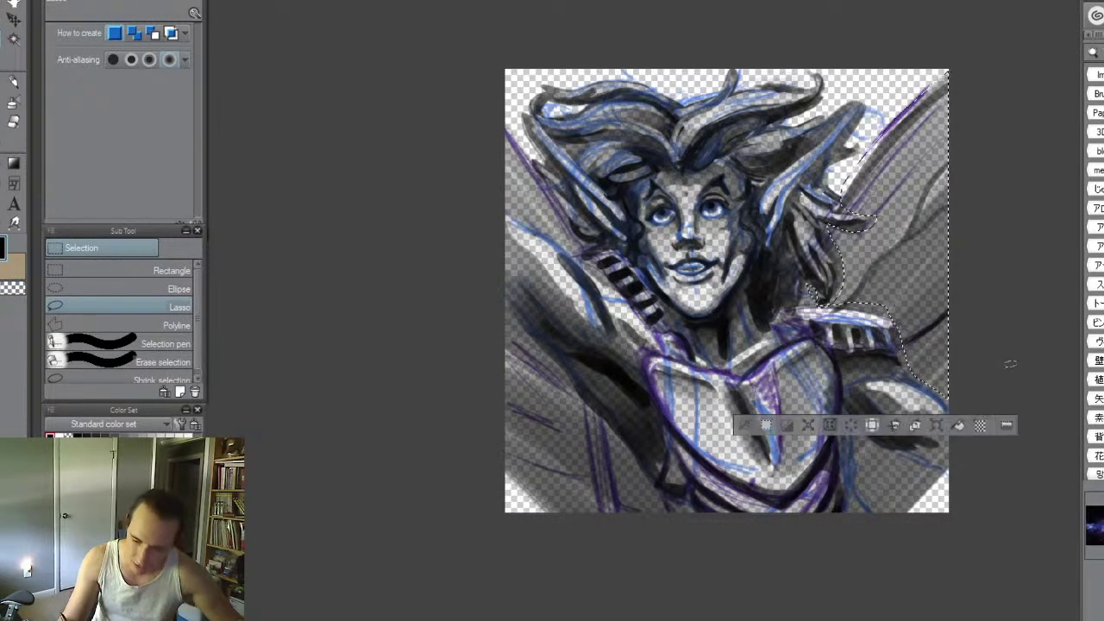
key("Delete")
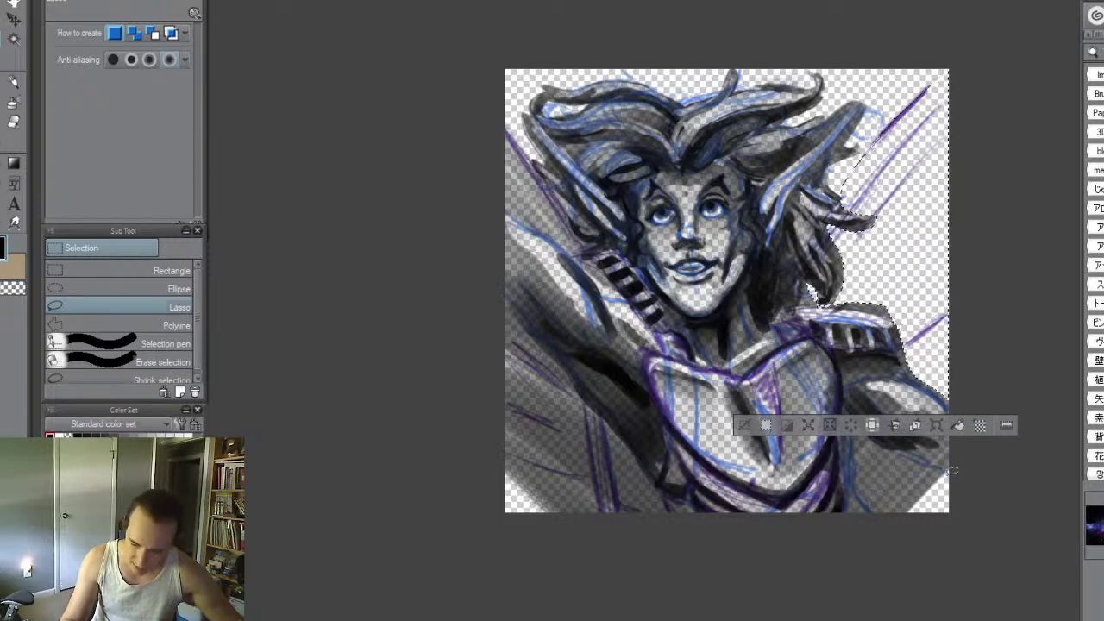
- Lasso the grey background beneath the viewer's-right arm and delete it
key("space")
mouse_move(947, 461)
left_mouse_down()
mouse_move(900, 356)
mouse_move(791, 339)
mouse_move(806, 409)
mouse_move(973, 392)
left_mouse_up()
key("Delete")
- Lasso the grey background below the raised viewer's-left arm and delete it
left_click_drag(451, 191, 474, 219)
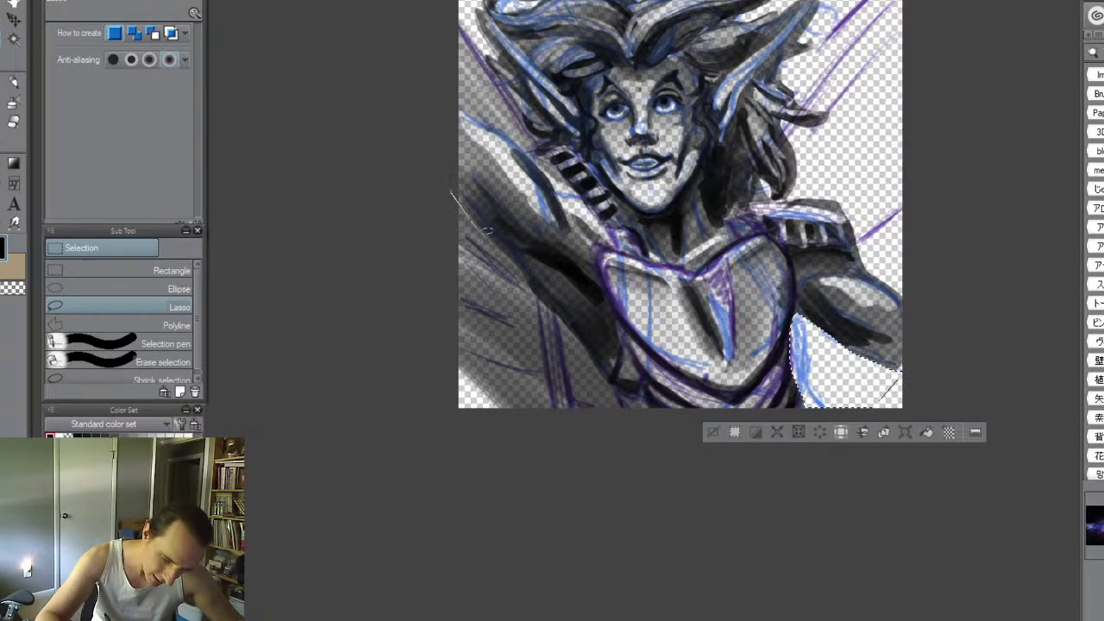
mouse_move(611, 380)
left_mouse_down()
mouse_move(554, 431)
mouse_move(447, 406)
left_mouse_up()
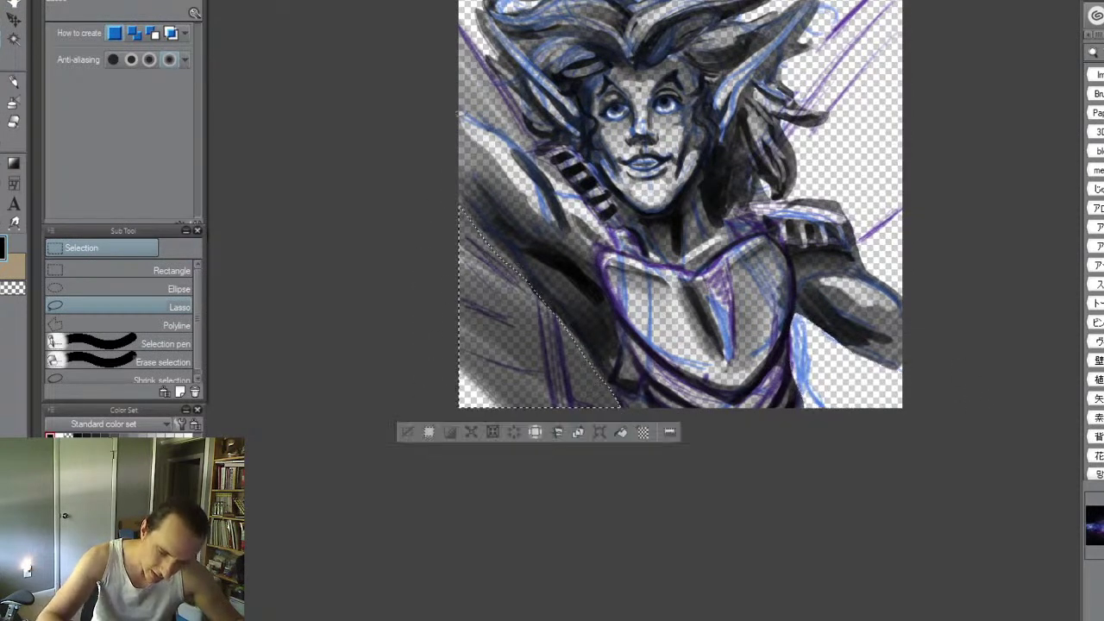
key("Delete")
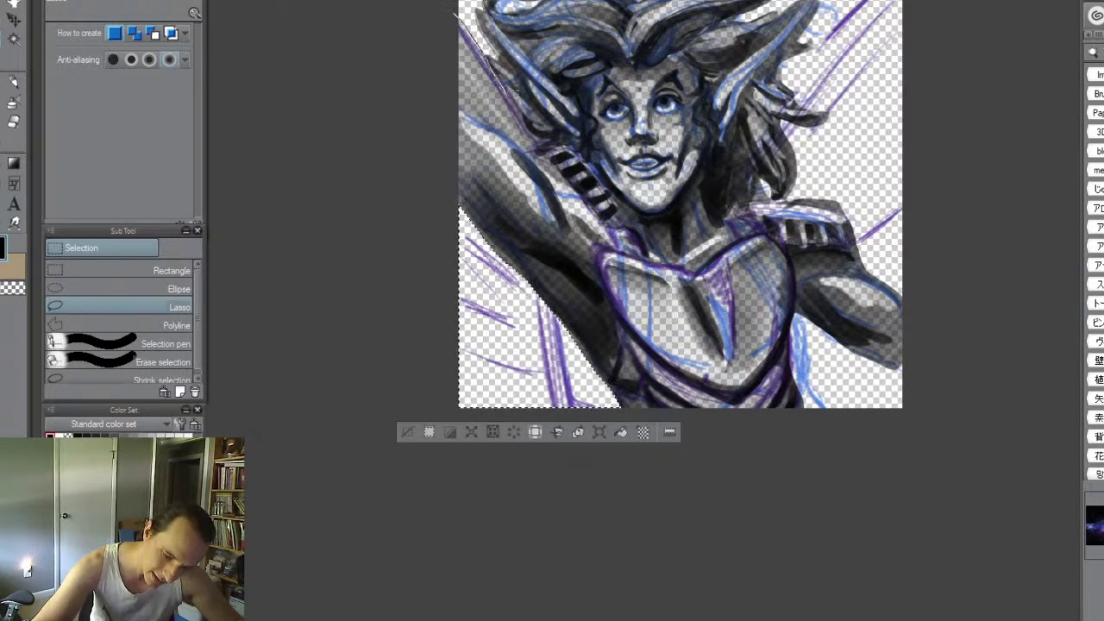
- Lasso and delete the grey background between the viewer's-left ear and raised arm, and hide the coloured sketch lines
mouse_move(529, 123)
left_mouse_down()
mouse_move(536, 144)
mouse_move(457, 94)
left_mouse_up()
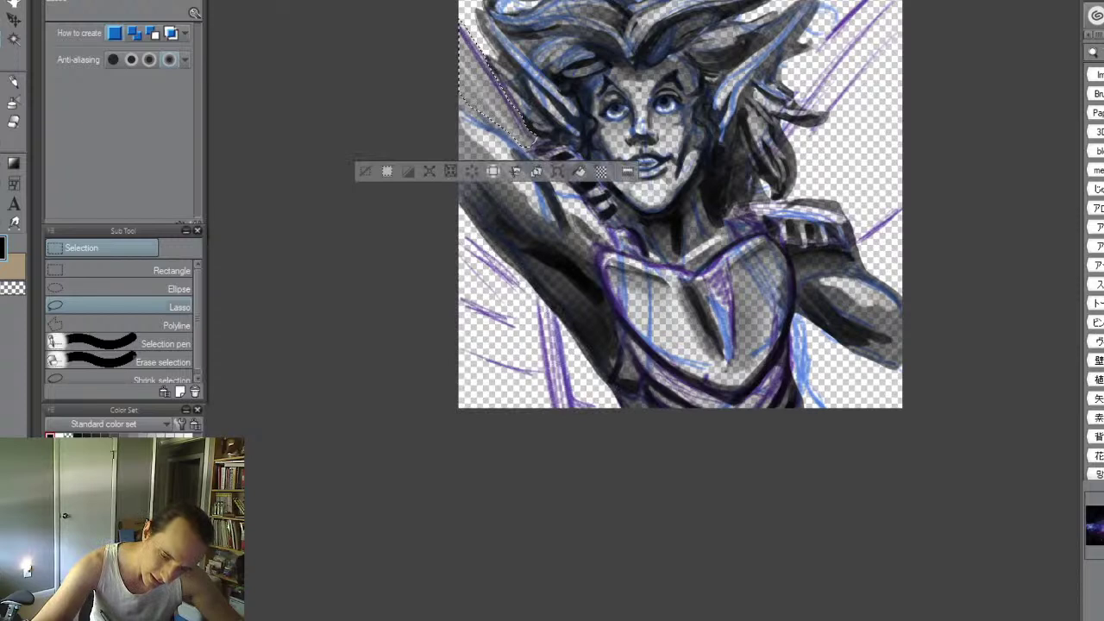
left_click(849, 325, "alt")
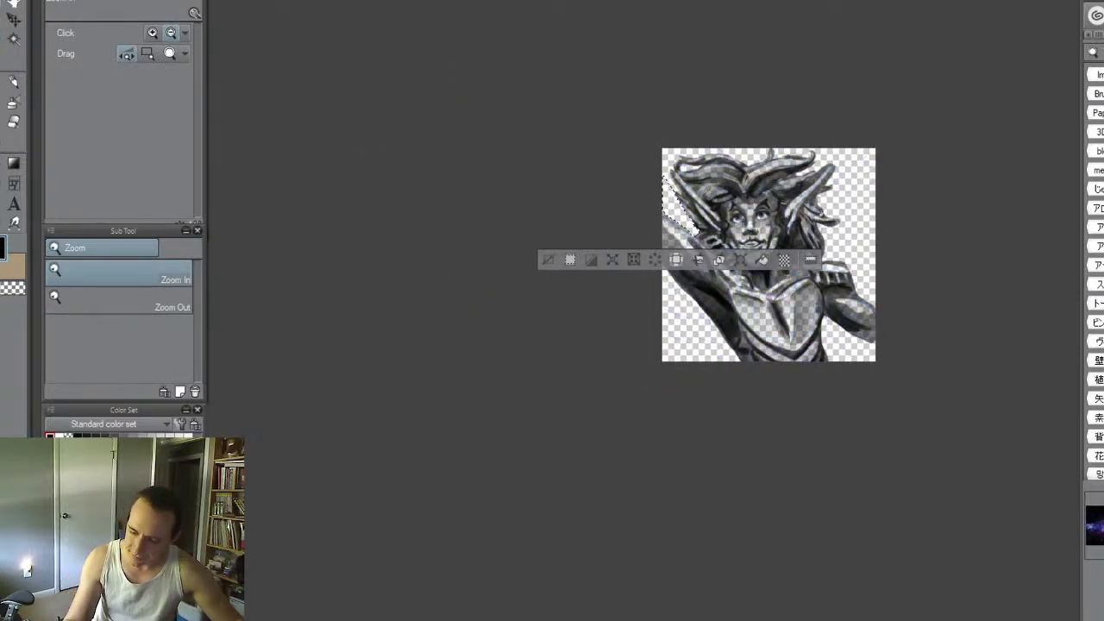
key("alt+space")
left_click_drag(799, 308, 880, 317)
key("space")
left_click_drag(832, 316, 904, 404)
key("ctrl+space")
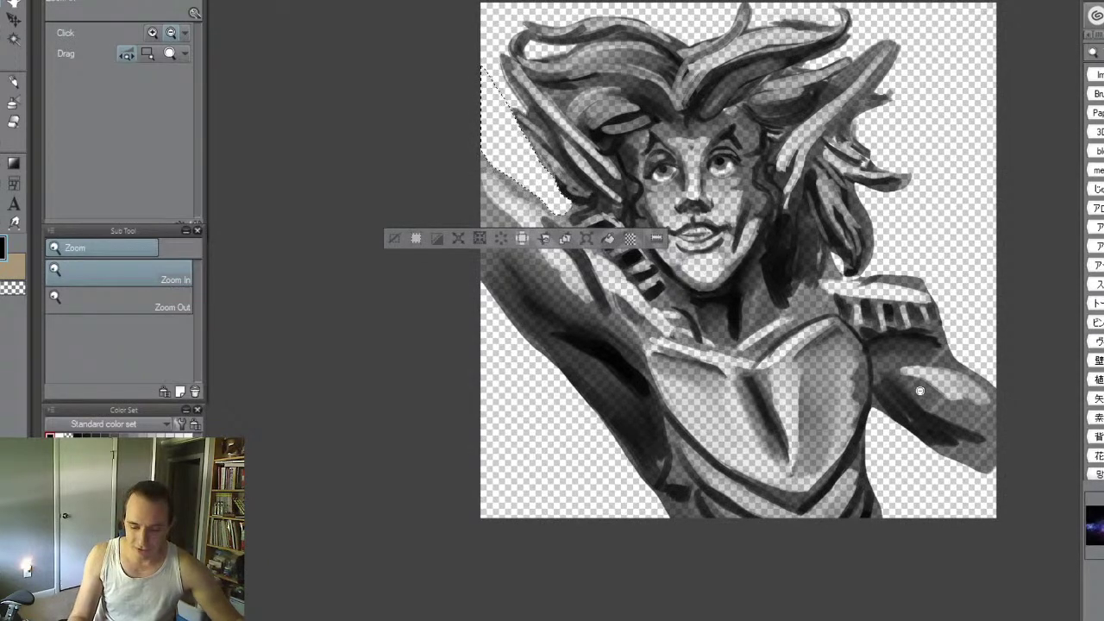
- Clear the selection, then thin the dark upper-lip line toward both mouth corners with transparent colour and the size 12 oil paint flat brush
key("alt+space")
left_click_drag(709, 352, 803, 366)
key("space")
left_click_drag(810, 376, 745, 471)
key("ctrl+space")
left_click_drag(868, 457, 816, 454)
key("alt+space")
left_click_drag(795, 381, 860, 402)
key("space")
left_click_drag(802, 379, 858, 408)
key("ctrl+space")
left_click_drag(784, 347, 825, 316)
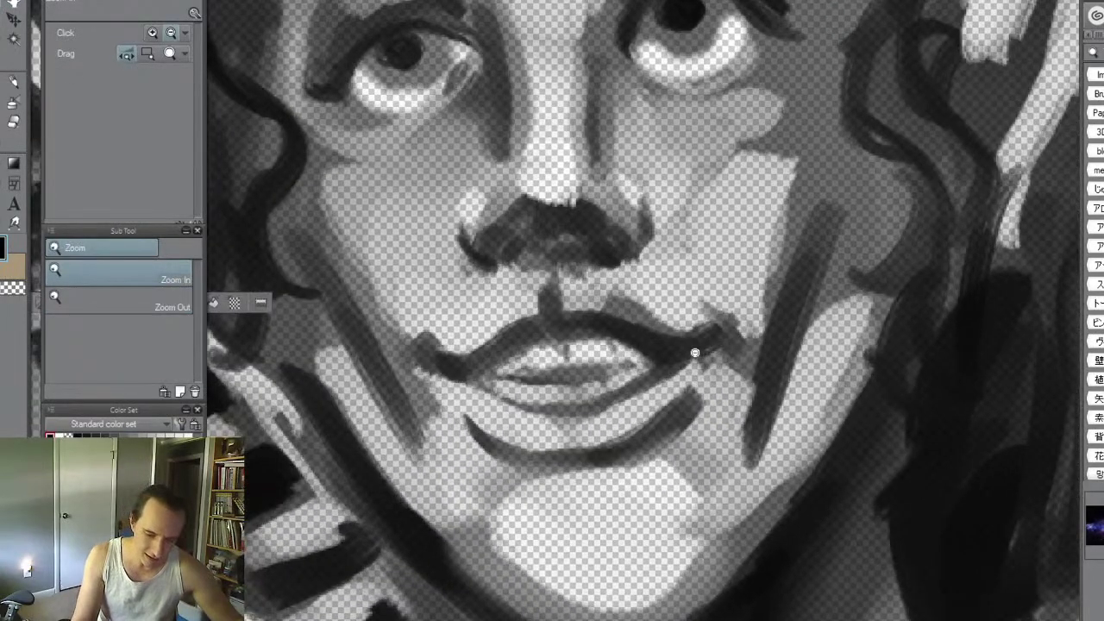
key("p")
key("c")
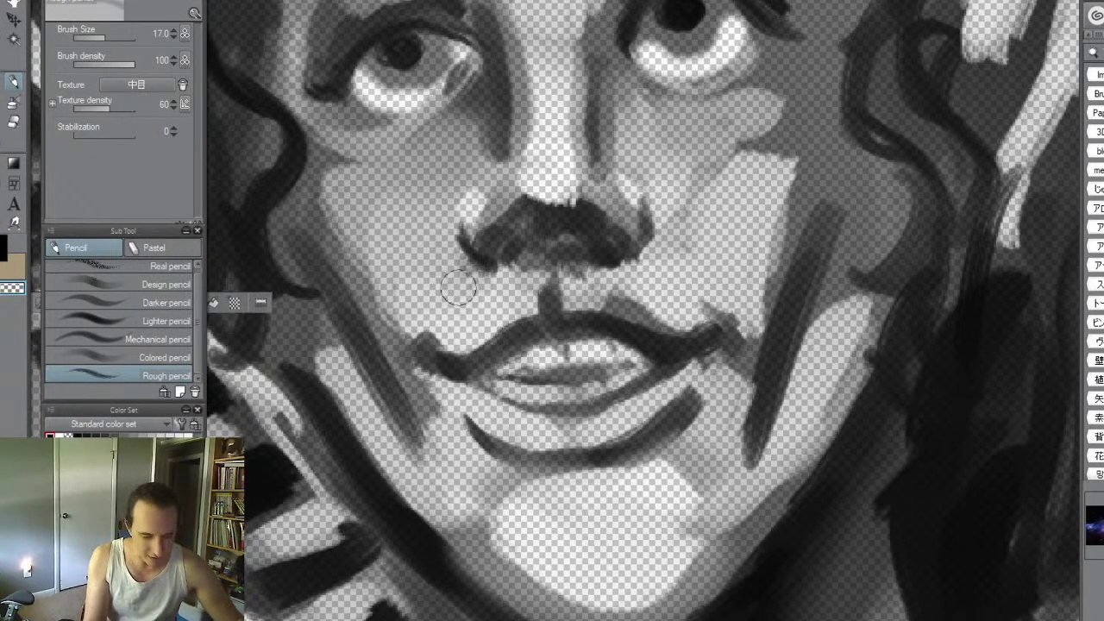
key("b")
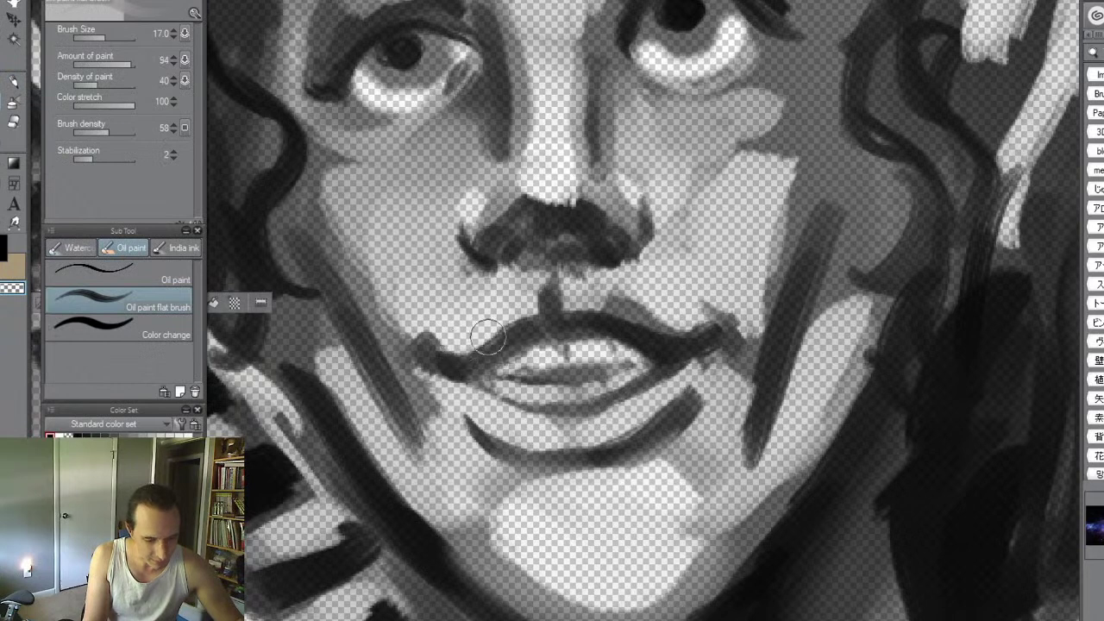
key("ctrl+d")
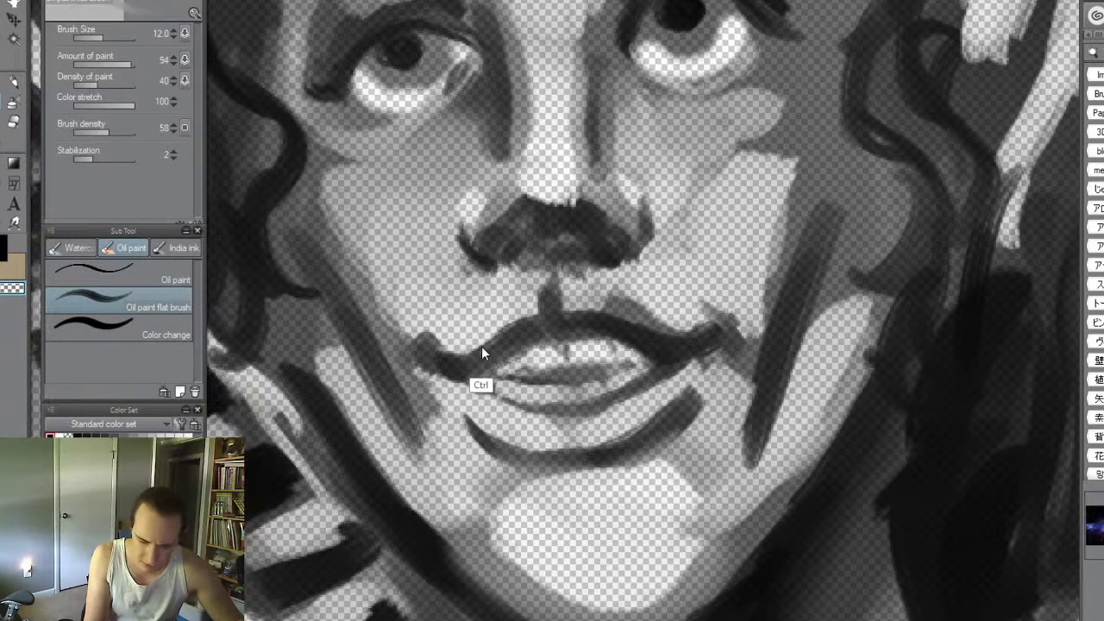
left_click_drag(485, 338, 451, 367)
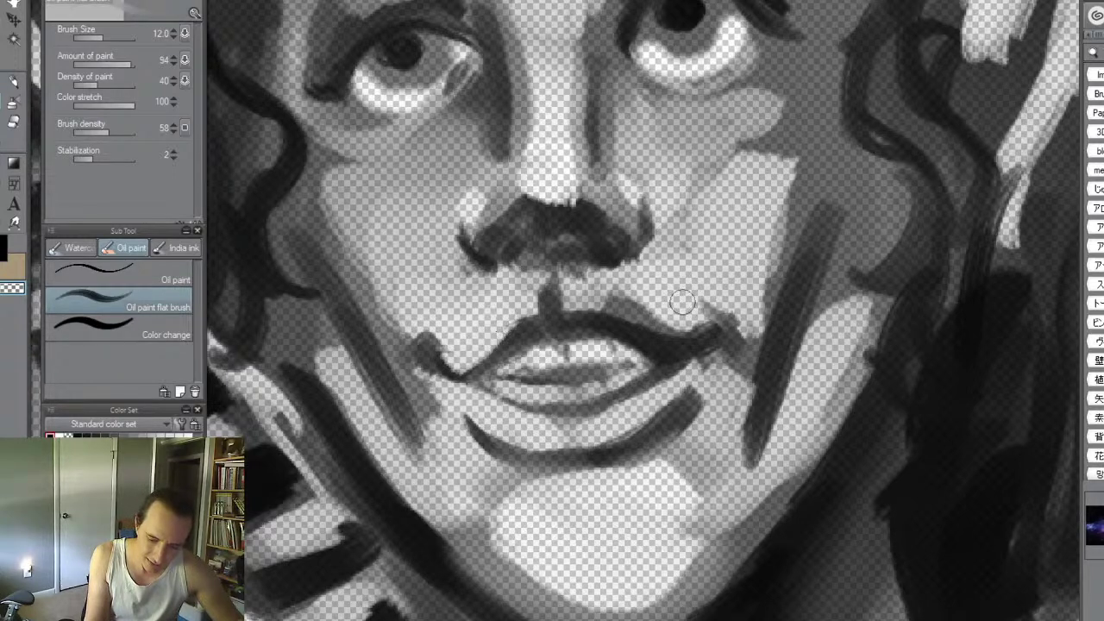
mouse_move(615, 303)
left_mouse_down()
mouse_move(650, 300)
mouse_move(635, 313)
mouse_move(690, 330)
left_mouse_up()
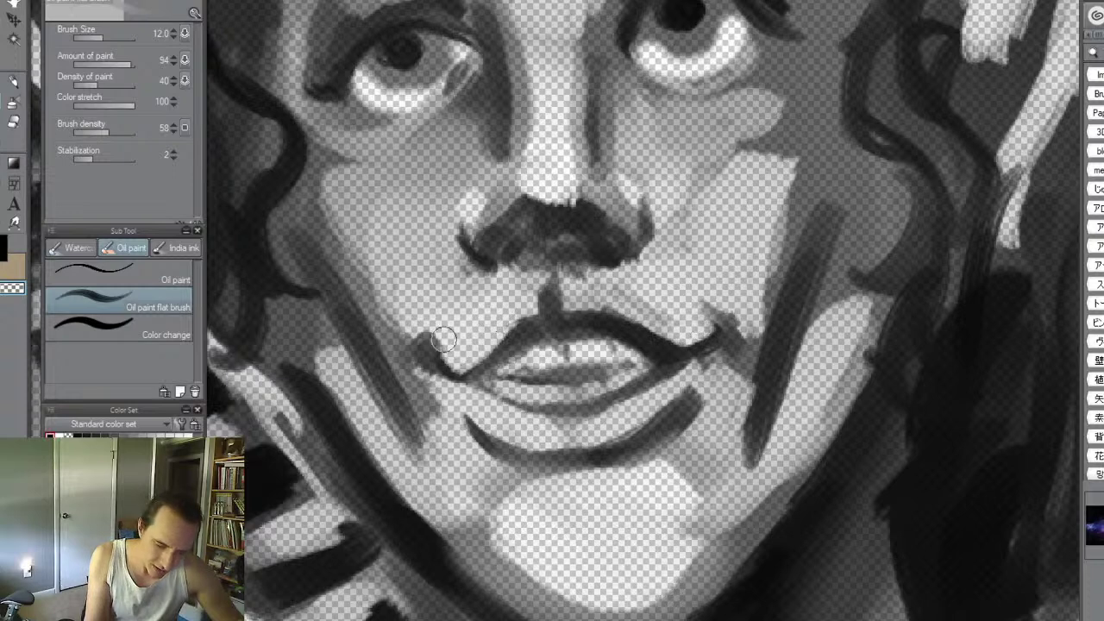
- Lighten the grey smudges around both mouth corners to clean up the ends of the smile
mouse_move(412, 341)
left_mouse_down()
mouse_move(451, 337)
mouse_move(409, 343)
mouse_move(399, 302)
left_mouse_up()
left_click_drag(429, 395, 440, 425)
left_click_drag(373, 280, 403, 320)
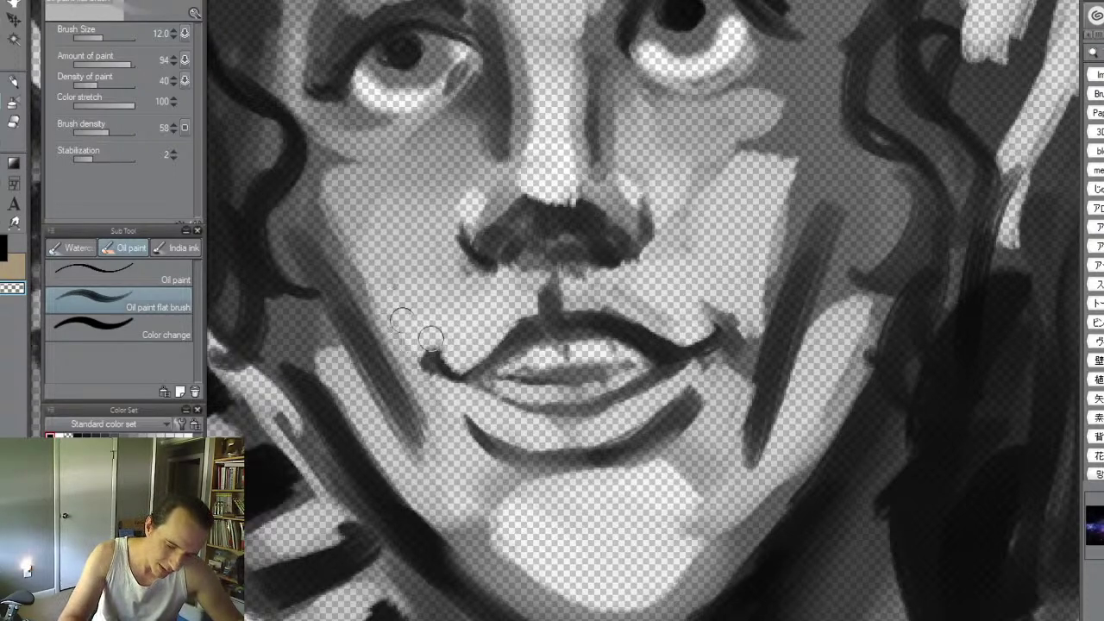
mouse_move(761, 334)
left_mouse_down()
mouse_move(734, 311)
mouse_move(729, 379)
mouse_move(746, 328)
mouse_move(716, 381)
left_mouse_up()
- Examine the face and the whole figure at reduced size to judge the shading
left_click(817, 377, "ctrl+alt")
left_click_drag(830, 315, 859, 328)
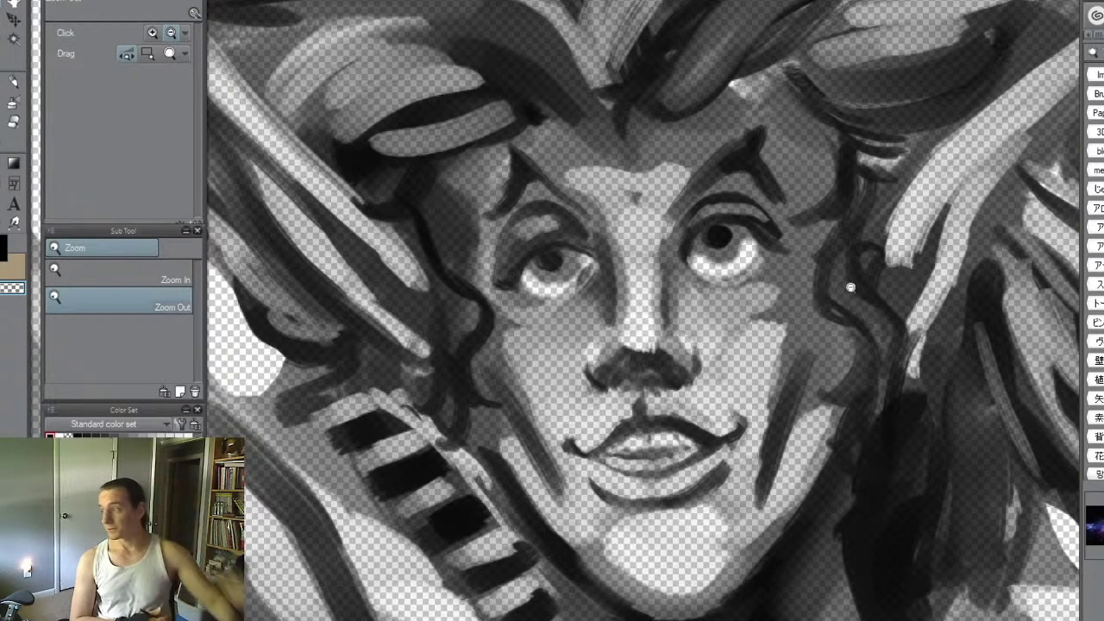
key("ctrl+space")
mouse_move(765, 297)
left_mouse_down()
mouse_move(790, 309)
mouse_move(789, 291)
mouse_move(836, 373)
mouse_move(811, 426)
mouse_move(780, 453)
mouse_move(777, 480)
mouse_move(845, 385)
mouse_move(836, 425)
mouse_move(854, 430)
mouse_move(846, 457)
mouse_move(832, 477)
mouse_move(839, 368)
mouse_move(796, 467)
mouse_move(814, 490)
mouse_move(861, 390)
mouse_move(811, 420)
left_mouse_up()
key("space")
key("ctrl+space")
key("alt+space")
mouse_move(521, 398)
left_mouse_down()
mouse_move(492, 432)
mouse_move(499, 484)
mouse_move(510, 484)
mouse_move(496, 424)
mouse_move(512, 435)
mouse_move(549, 530)
mouse_move(545, 565)
mouse_move(512, 461)
mouse_move(483, 491)
left_mouse_up()
key("ctrl+space")
left_click_drag(768, 434, 727, 442)
left_click_drag(895, 416, 846, 447)
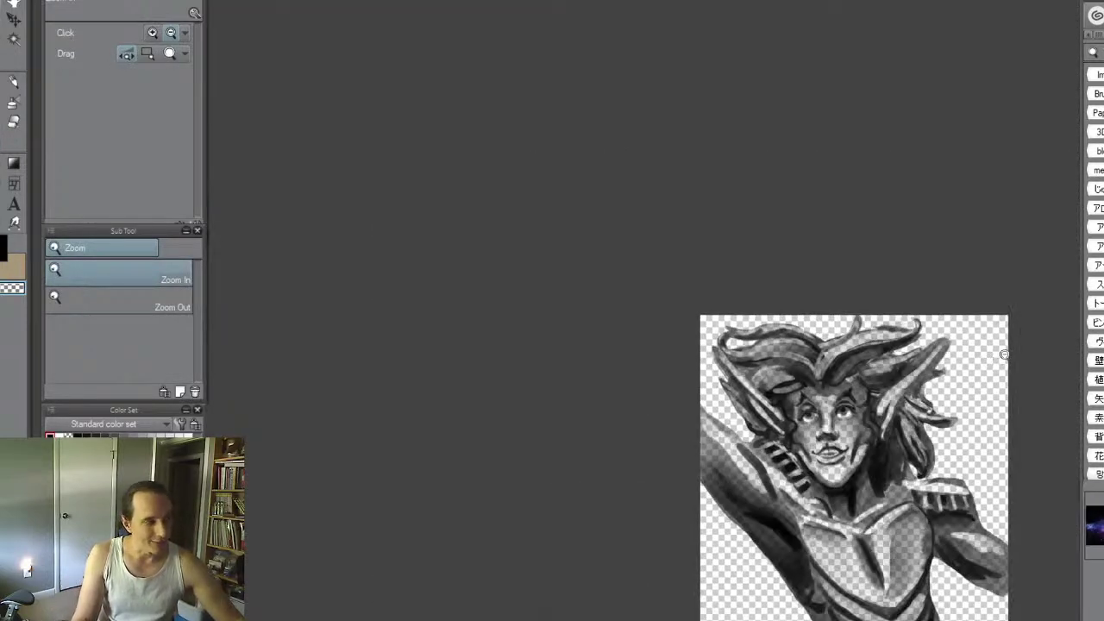
- Lighten the raised viewer's-left arm with broad transparent strokes along its length, using an enlarged oil paint flat brush
key("alt+space")
left_click_drag(849, 453, 882, 465)
key("p")
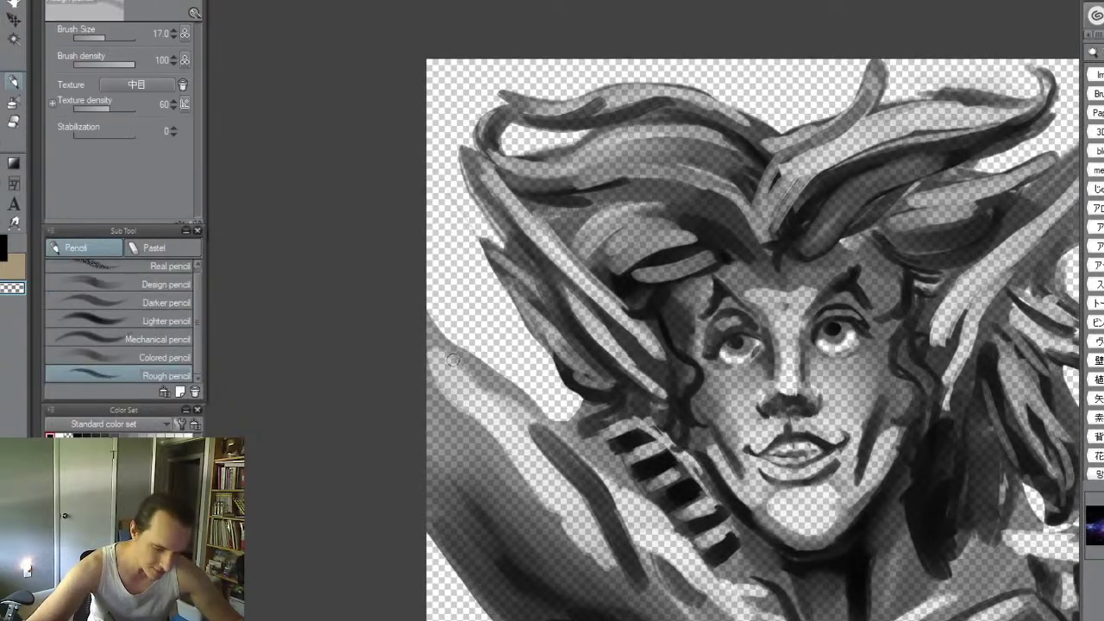
key("b")
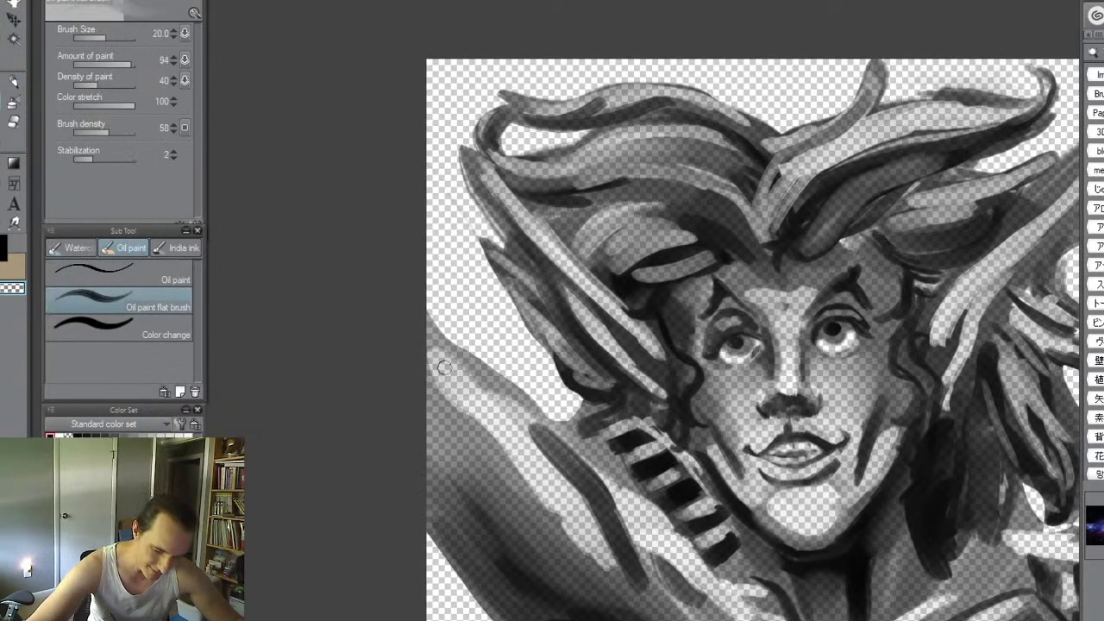
key("bracketright")
key("bracketright")
left_click_drag(427, 348, 480, 421)
left_click_drag(438, 371, 502, 457)
left_click_drag(461, 416, 566, 527)
- Darken the shadow along the raised arm's highlight with black and soften the transition with the Blur tool
key("ctrl+space")
mouse_move(653, 510)
left_mouse_down()
mouse_move(606, 549)
mouse_move(673, 514)
mouse_move(670, 560)
mouse_move(590, 480)
left_mouse_up()
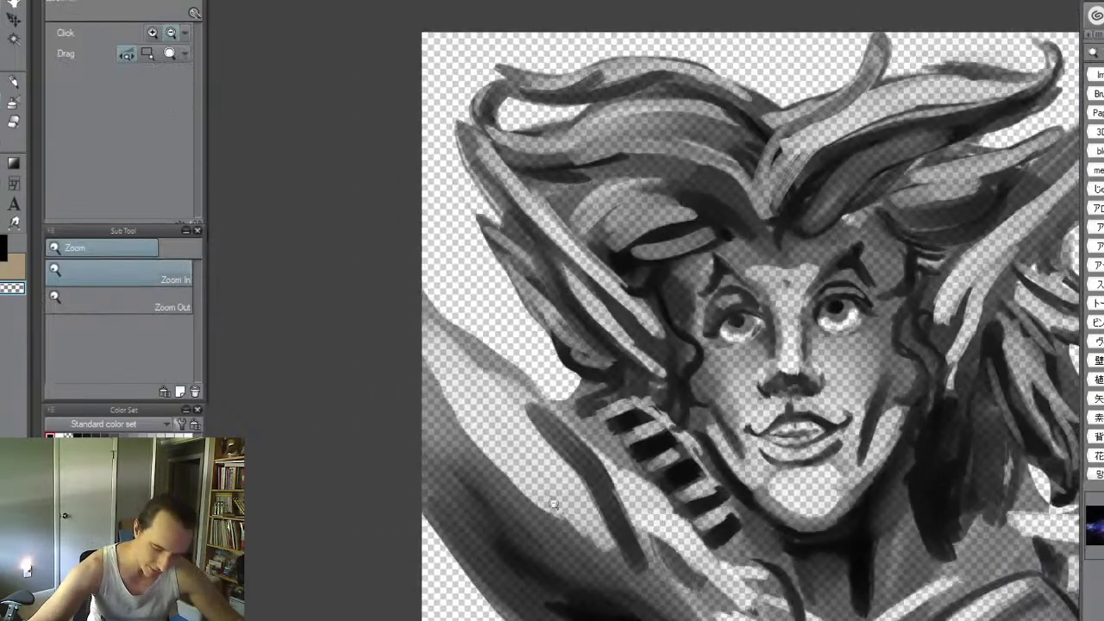
key("c")
left_click_drag(590, 563, 468, 422)
mouse_move(544, 527)
left_mouse_down()
mouse_move(424, 371)
mouse_move(558, 547)
mouse_move(503, 438)
mouse_move(432, 387)
mouse_move(556, 563)
mouse_move(429, 417)
mouse_move(592, 562)
mouse_move(522, 516)
mouse_move(414, 407)
left_mouse_up()
key("j")
key("bracketright")
key("bracketright")
- Brighten the upper side of the raised arm with transparent oil paint flat brush strokes
key("alt+space")
left_click_drag(696, 396, 669, 526)
key("alt+space")
left_click_drag(603, 396, 624, 385)
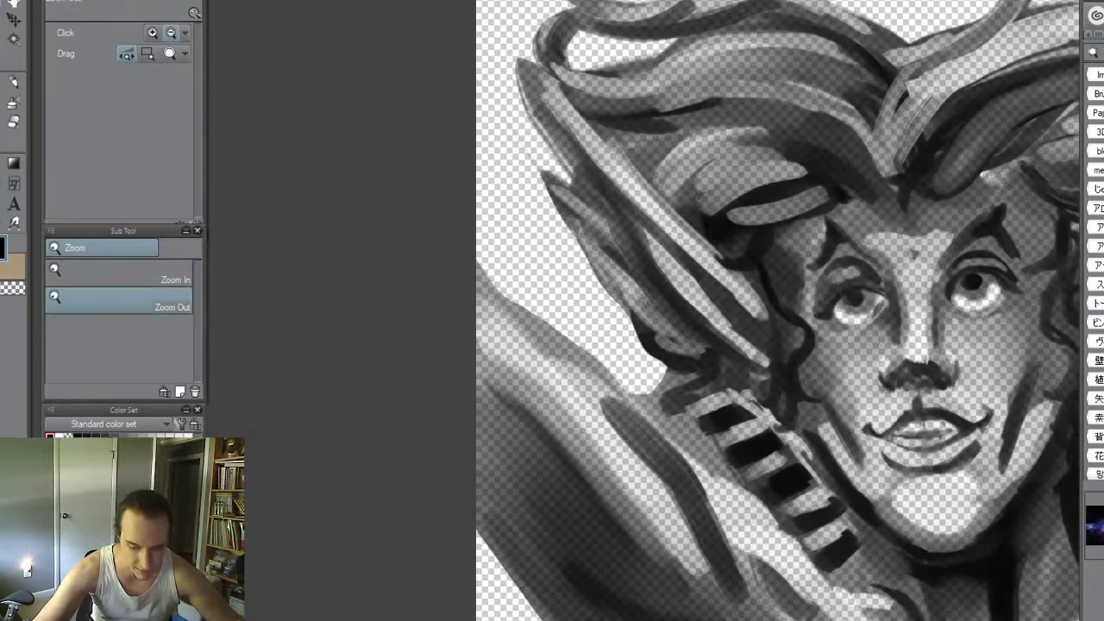
key("c")
key("bracketright")
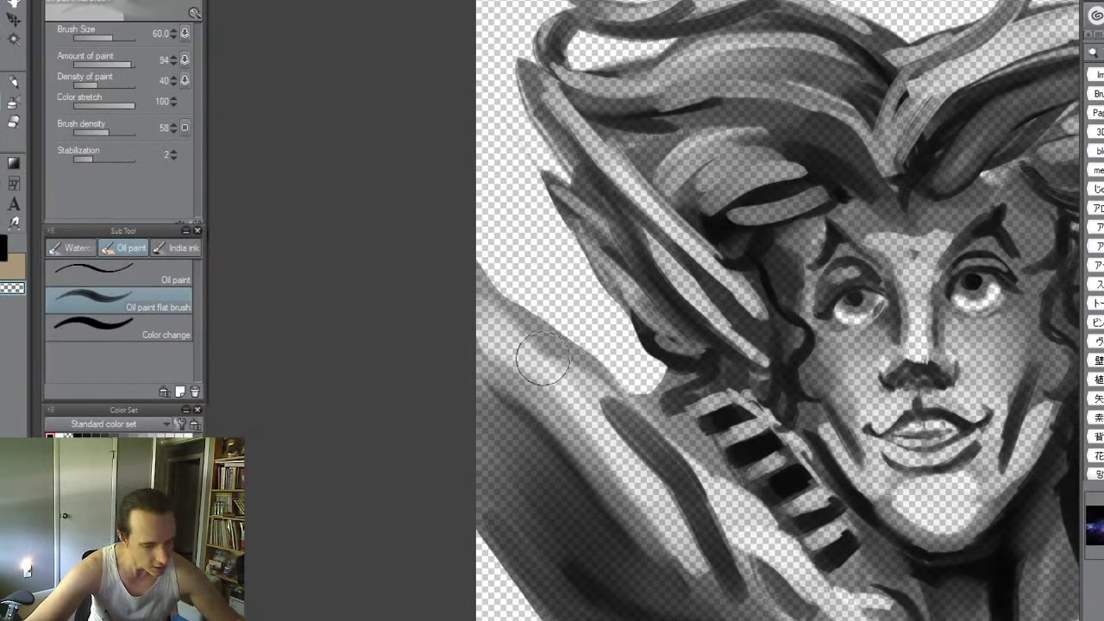
key("bracketleft")
key("bracketleft")
left_click_drag(495, 313, 578, 395)
mouse_move(542, 355)
left_mouse_down()
mouse_move(653, 524)
mouse_move(490, 346)
mouse_move(641, 514)
mouse_move(566, 466)
left_mouse_up()
- Smooth the light and dark tones along the raised arm with the Blur tool at size 70
key("bracketright")
key("bracketright")
key("j")
mouse_move(498, 379)
left_mouse_down()
mouse_move(545, 448)
mouse_move(665, 561)
left_mouse_up()
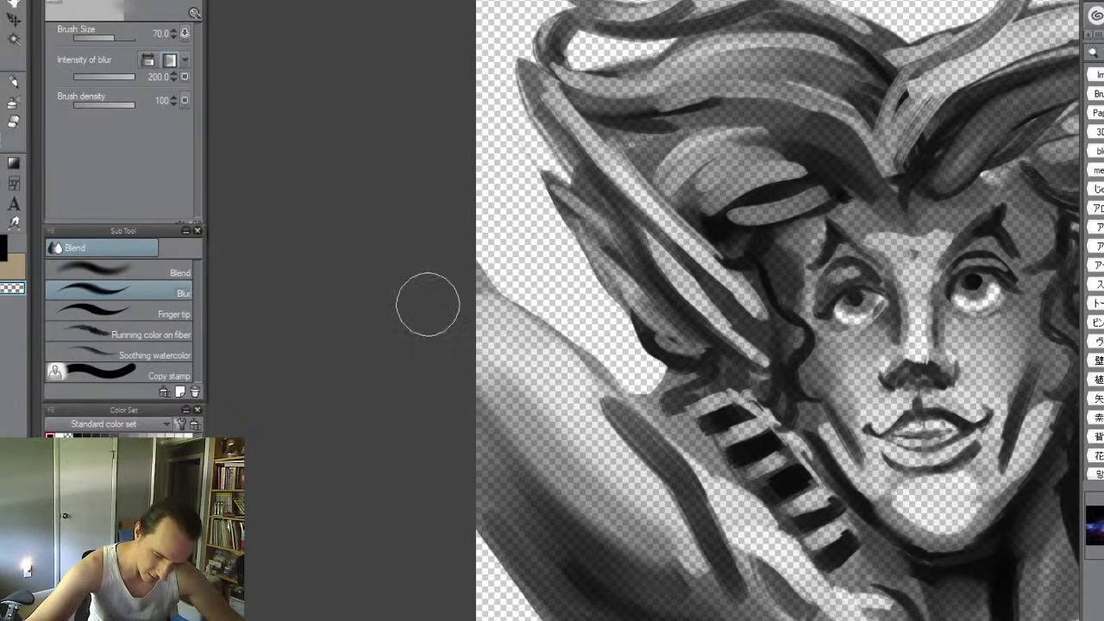
key("ctrl+space")
mouse_move(793, 454)
left_mouse_down()
mouse_move(1005, 429)
mouse_move(857, 340)
left_mouse_up()
key("ctrl+space")
left_click_drag(679, 371, 752, 384)
mouse_move(402, 320)
left_mouse_down()
mouse_move(431, 345)
mouse_move(397, 313)
mouse_move(530, 506)
mouse_move(389, 290)
mouse_move(365, 272)
mouse_move(475, 429)
mouse_move(377, 291)
mouse_move(486, 478)
mouse_move(410, 348)
mouse_move(450, 331)
mouse_move(499, 393)
mouse_move(471, 346)
mouse_move(544, 490)
mouse_move(500, 393)
mouse_move(430, 302)
mouse_move(520, 437)
mouse_move(560, 527)
left_mouse_up()
key("bracketleft")
key("bracketleft")
- Trim the grey bulge above the viewer's-right shoulder armour with the soft eraser at size 17
key("alt+space")
left_click_drag(862, 420, 869, 366)
key("space")
key("alt+space")
key("space")
left_click_drag(869, 366, 895, 373)
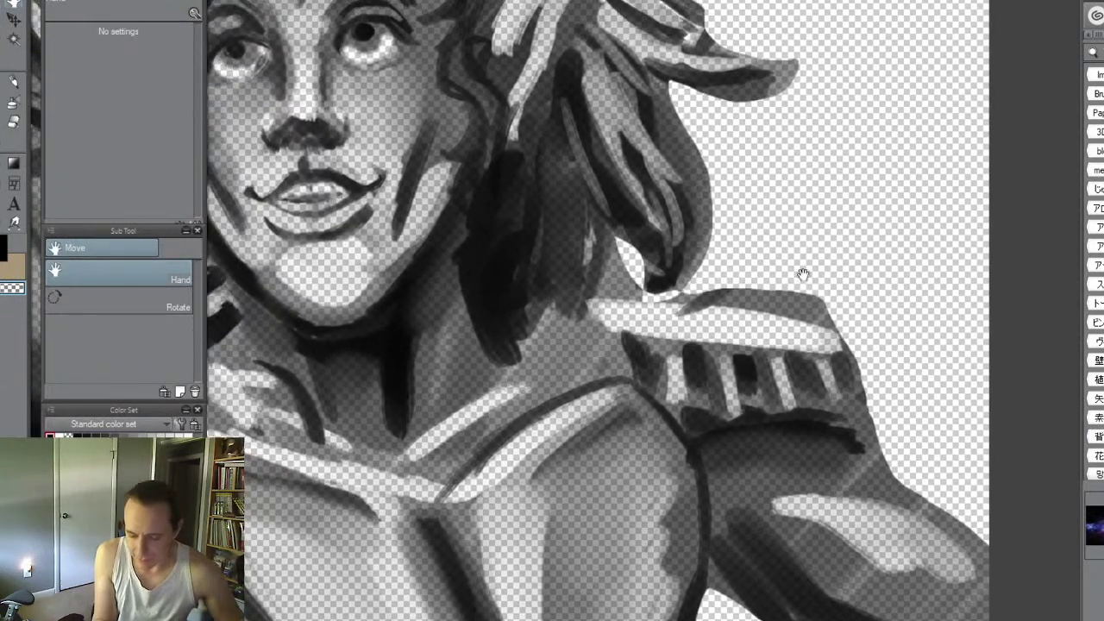
key("b")
key("bracketleft")
key("bracketleft")
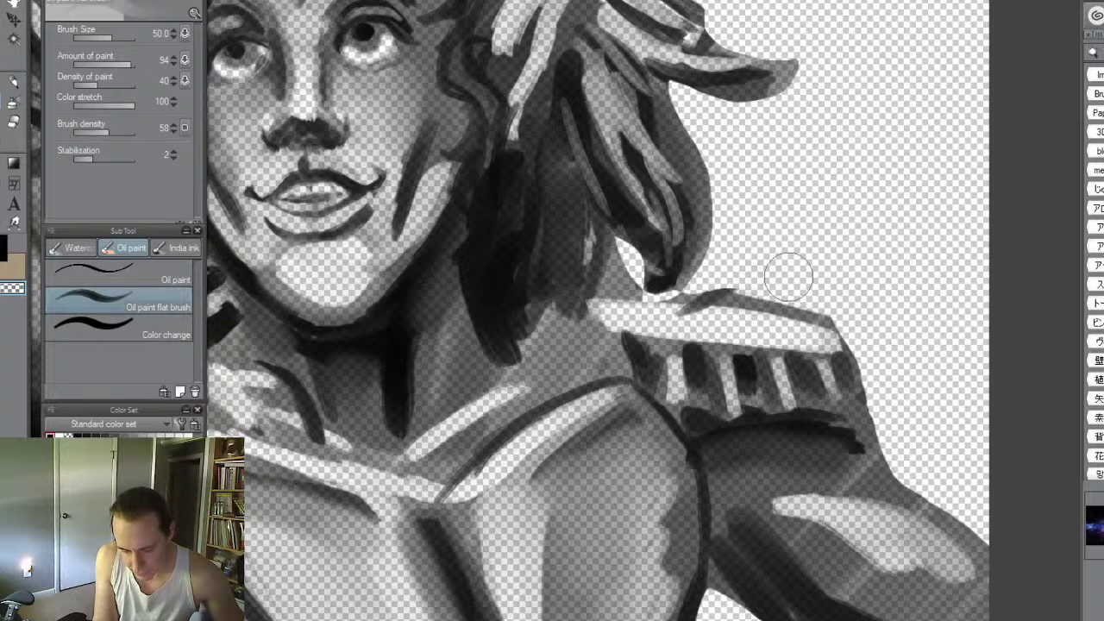
key("e")
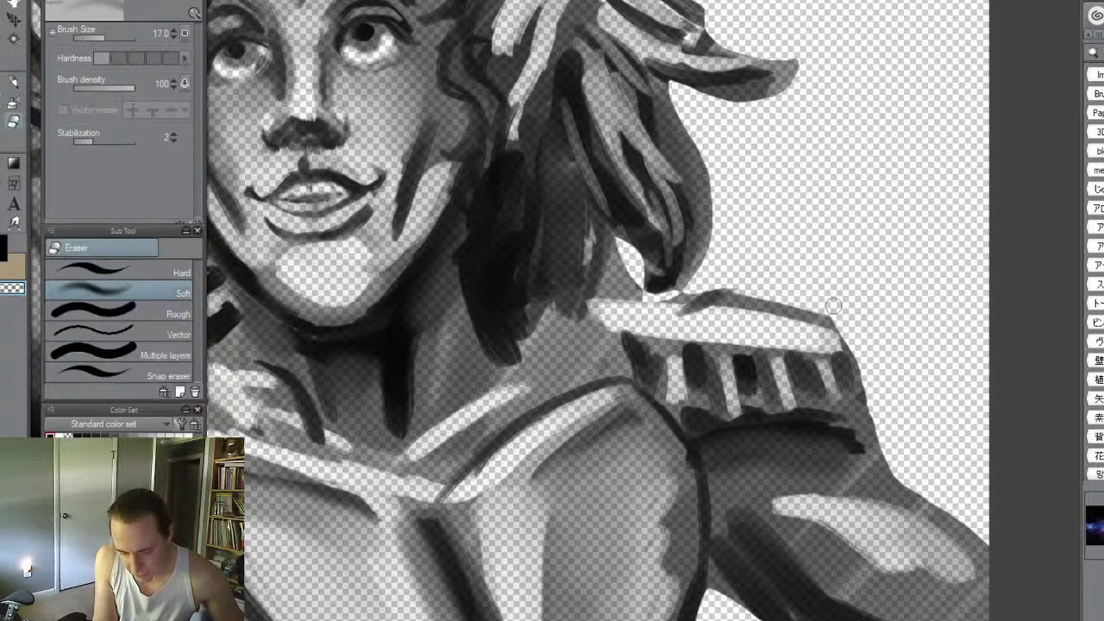
left_click_drag(759, 291, 792, 300)
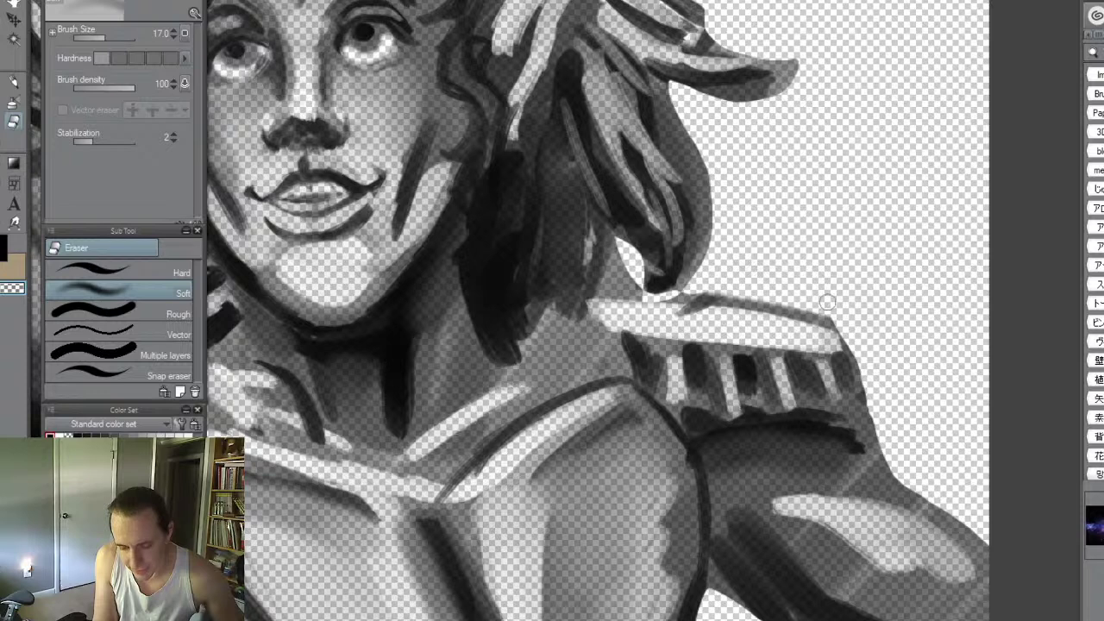
- Blend the shading across the chest plate and its central ridge with the Blur tool at size 40
key("ctrl+space")
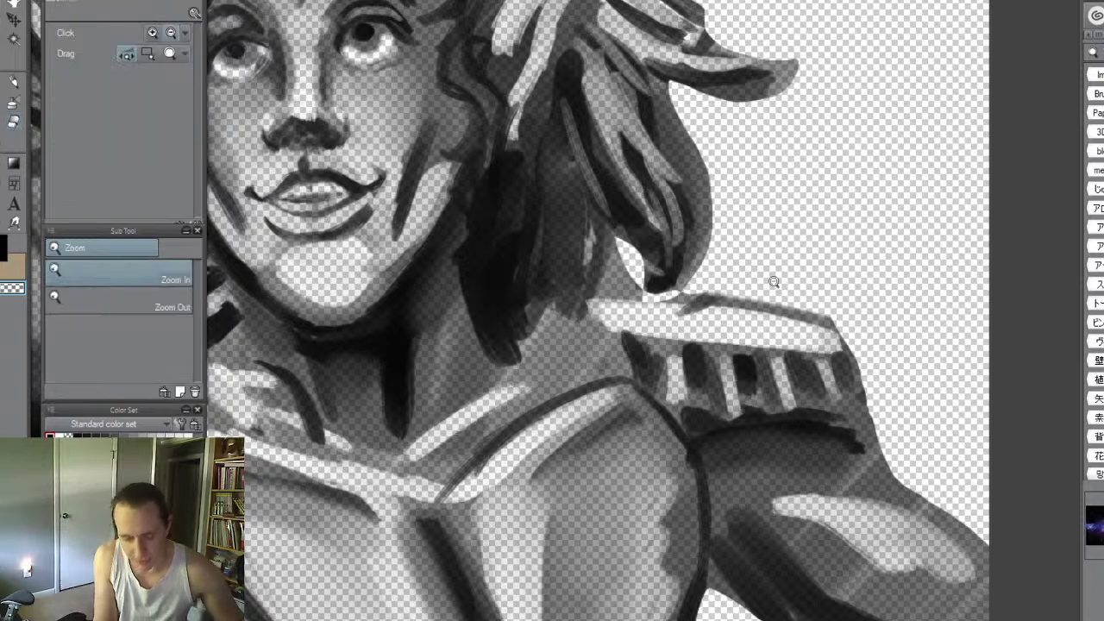
left_click_drag(771, 283, 849, 294)
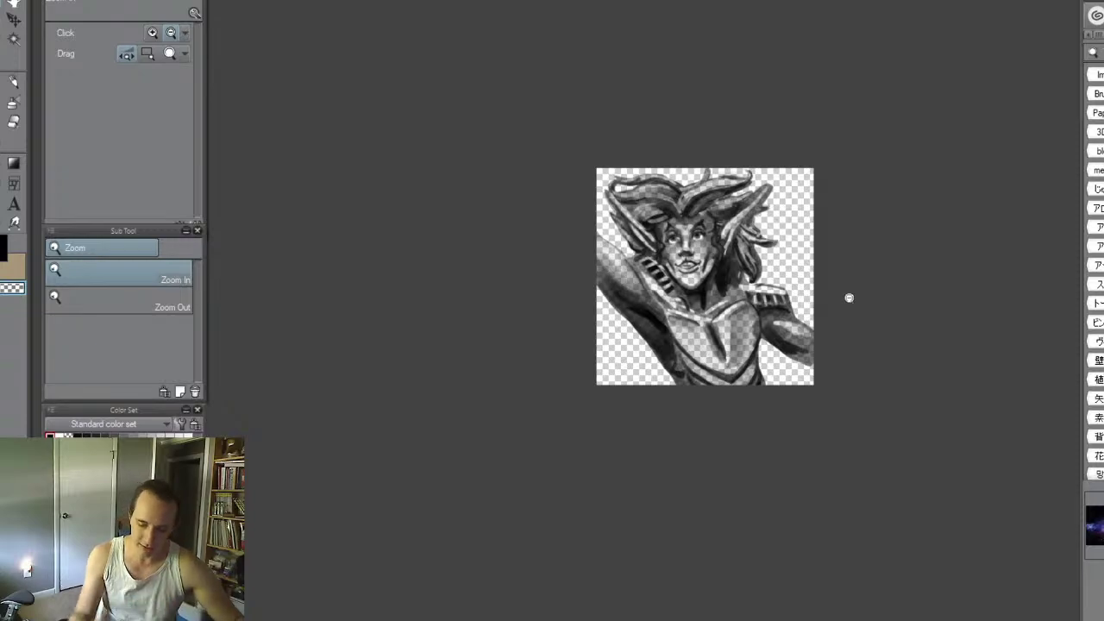
left_click_drag(753, 359, 799, 351)
mouse_move(792, 353)
left_mouse_down()
mouse_move(819, 372)
mouse_move(801, 355)
mouse_move(863, 505)
left_mouse_up()
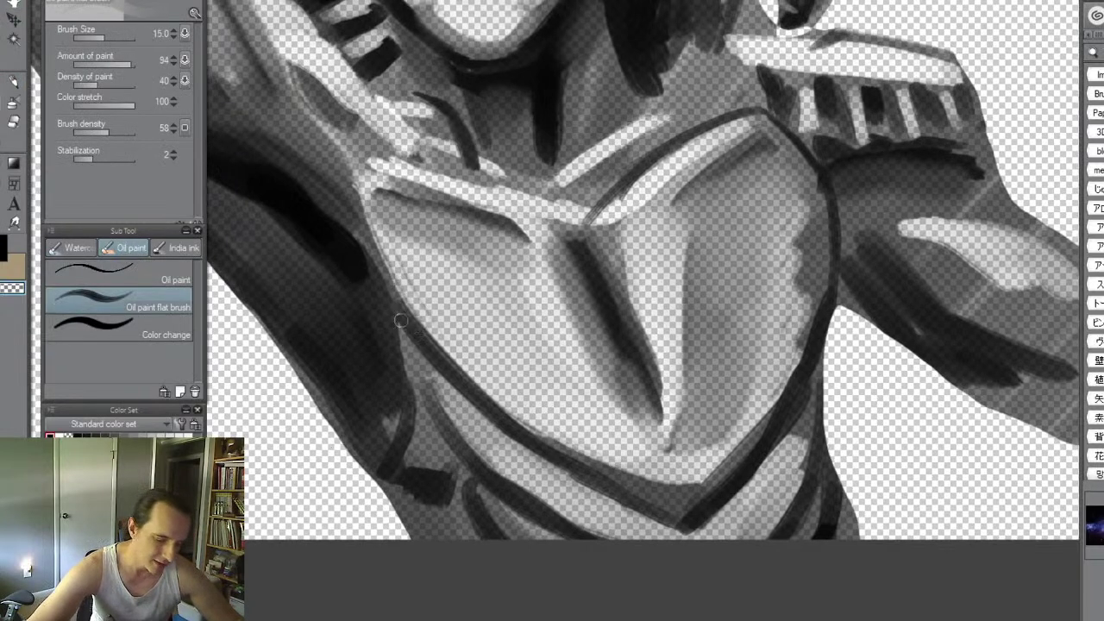
key("c")
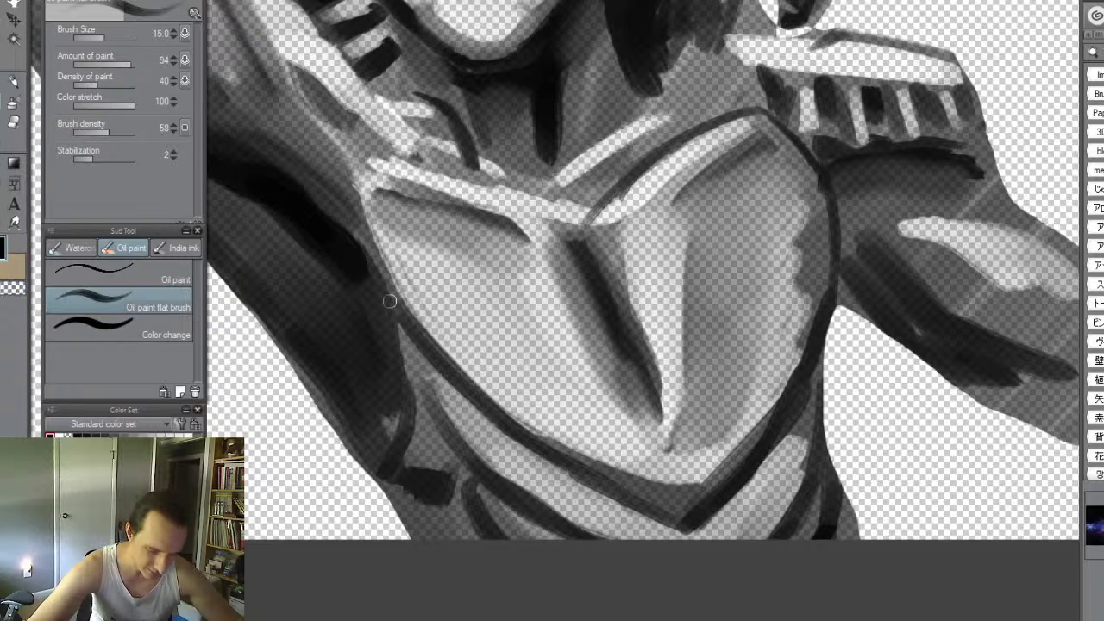
key("j")
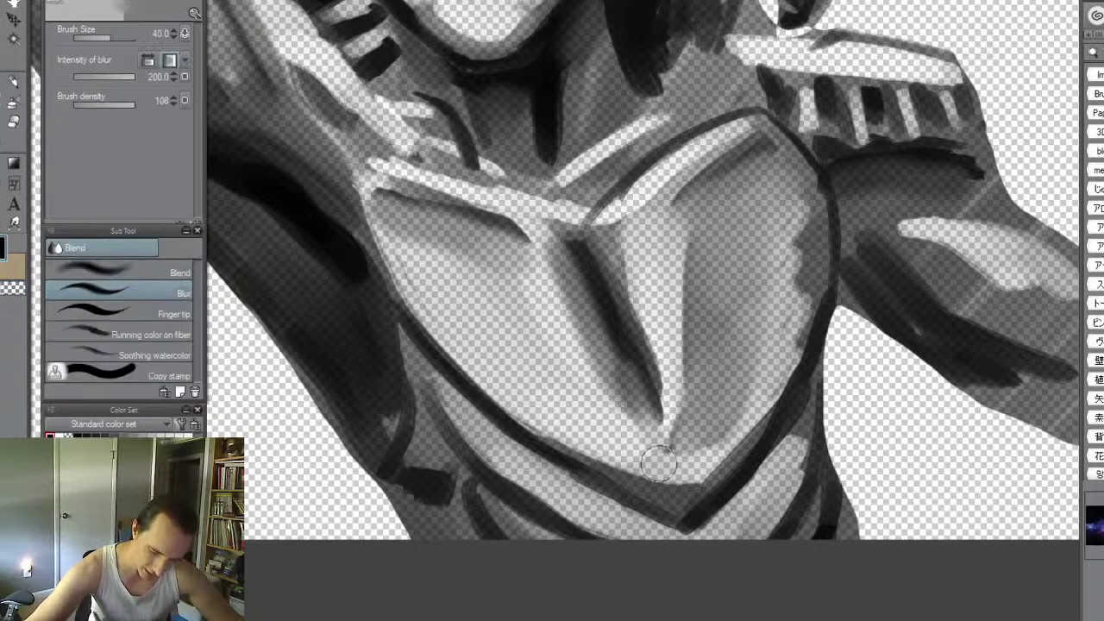
mouse_move(686, 490)
left_mouse_down()
mouse_move(560, 430)
mouse_move(570, 434)
mouse_move(545, 412)
mouse_move(686, 491)
mouse_move(721, 421)
mouse_move(736, 429)
mouse_move(756, 407)
mouse_move(697, 478)
mouse_move(763, 390)
mouse_move(804, 310)
mouse_move(729, 449)
mouse_move(790, 374)
mouse_move(713, 471)
mouse_move(801, 322)
mouse_move(821, 239)
mouse_move(798, 216)
mouse_move(781, 365)
mouse_move(802, 253)
mouse_move(735, 439)
mouse_move(712, 450)
mouse_move(770, 333)
mouse_move(747, 383)
mouse_move(803, 214)
mouse_move(798, 302)
mouse_move(769, 320)
left_mouse_up()
mouse_move(732, 394)
left_mouse_down()
mouse_move(692, 453)
mouse_move(684, 441)
mouse_move(702, 226)
mouse_move(699, 385)
mouse_move(717, 302)
mouse_move(720, 371)
mouse_move(761, 195)
mouse_move(766, 270)
mouse_move(723, 416)
mouse_move(700, 371)
mouse_move(679, 237)
mouse_move(681, 449)
mouse_move(592, 237)
mouse_move(635, 402)
mouse_move(617, 269)
mouse_move(642, 328)
mouse_move(654, 409)
mouse_move(582, 248)
mouse_move(599, 314)
mouse_move(580, 300)
mouse_move(646, 422)
mouse_move(568, 246)
mouse_move(486, 214)
mouse_move(580, 261)
mouse_move(583, 284)
mouse_move(547, 287)
mouse_move(603, 433)
mouse_move(512, 276)
mouse_move(642, 458)
mouse_move(542, 326)
mouse_move(549, 306)
mouse_move(614, 421)
mouse_move(656, 335)
mouse_move(667, 335)
mouse_move(666, 429)
mouse_move(679, 404)
mouse_move(686, 274)
left_mouse_up()
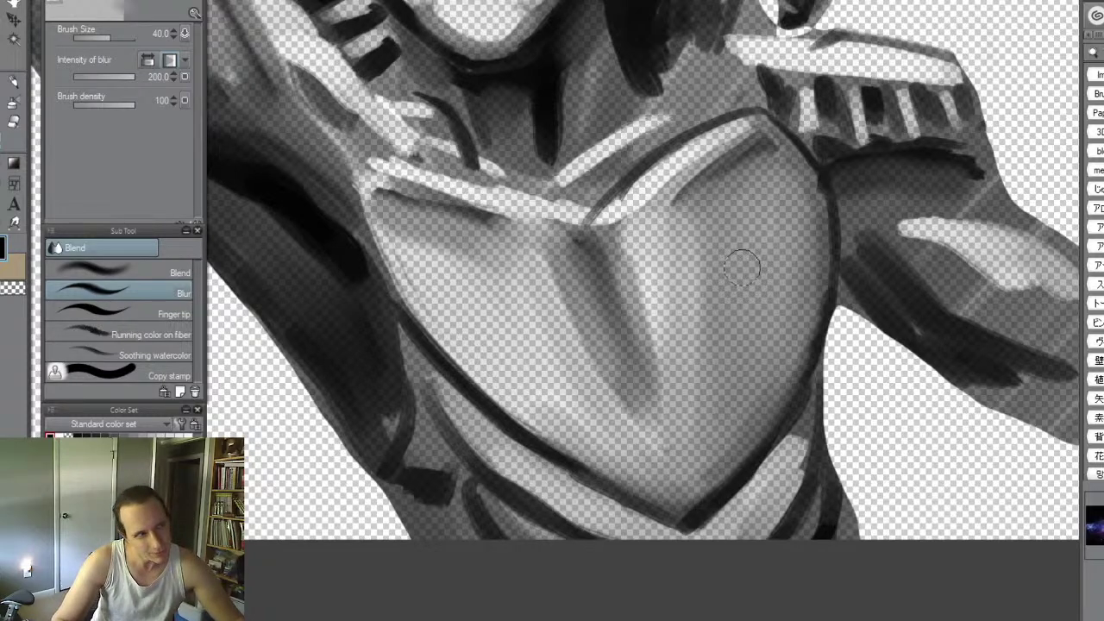
- Darken the viewer's-right half of the chest plate beside the central ridge with the size 50 flat brush, and blur the shading at size 60
key("b")
key("bracketright")
key("bracketright")
key("bracketright")
key("bracketright")
key("bracketright")
left_click_drag(688, 229, 703, 448)
key("j")
key("bracketright")
mouse_move(703, 223)
left_mouse_down()
mouse_move(720, 398)
mouse_move(700, 463)
mouse_move(715, 413)
mouse_move(703, 453)
mouse_move(694, 222)
mouse_move(716, 337)
mouse_move(713, 435)
mouse_move(757, 247)
mouse_move(736, 326)
mouse_move(736, 229)
mouse_move(746, 322)
mouse_move(726, 384)
left_mouse_up()
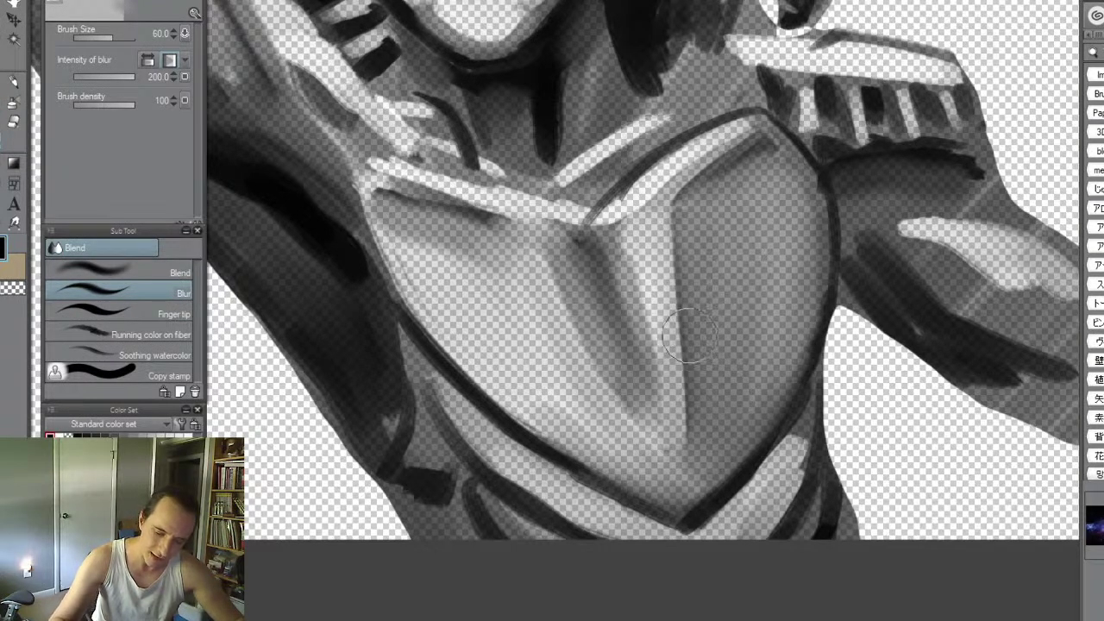
- Lighten the viewer's-left half of the chest plate with transparent size 50 strokes and blur them, finishing at blur size 40
key("b")
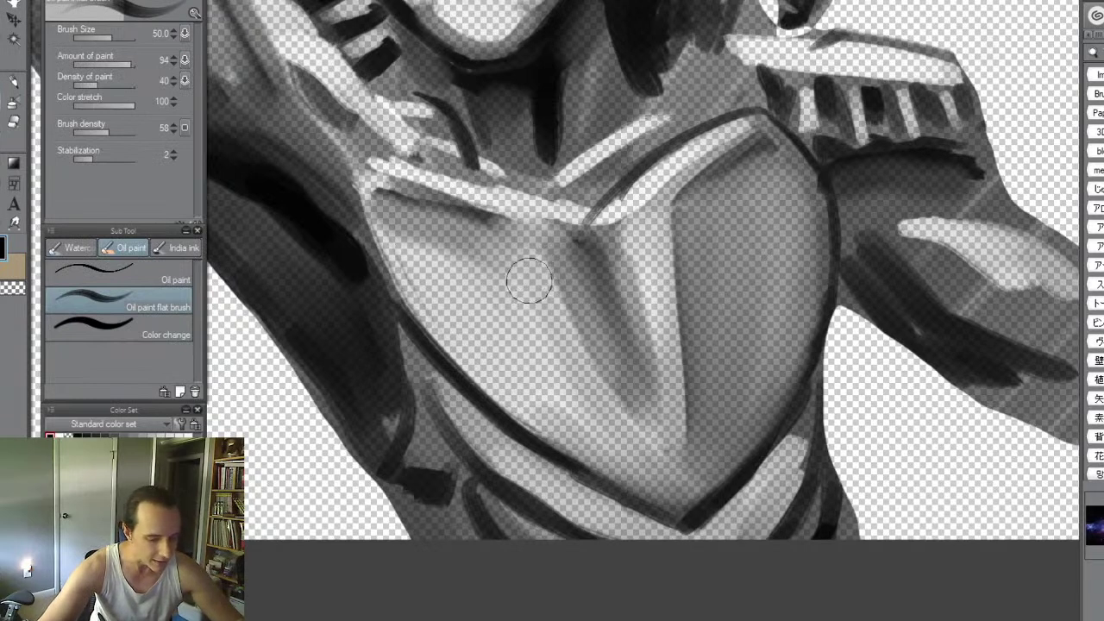
key("c")
mouse_move(524, 271)
left_mouse_down()
mouse_move(622, 434)
mouse_move(554, 342)
mouse_move(613, 435)
mouse_move(647, 466)
mouse_move(481, 333)
mouse_move(556, 402)
left_mouse_up()
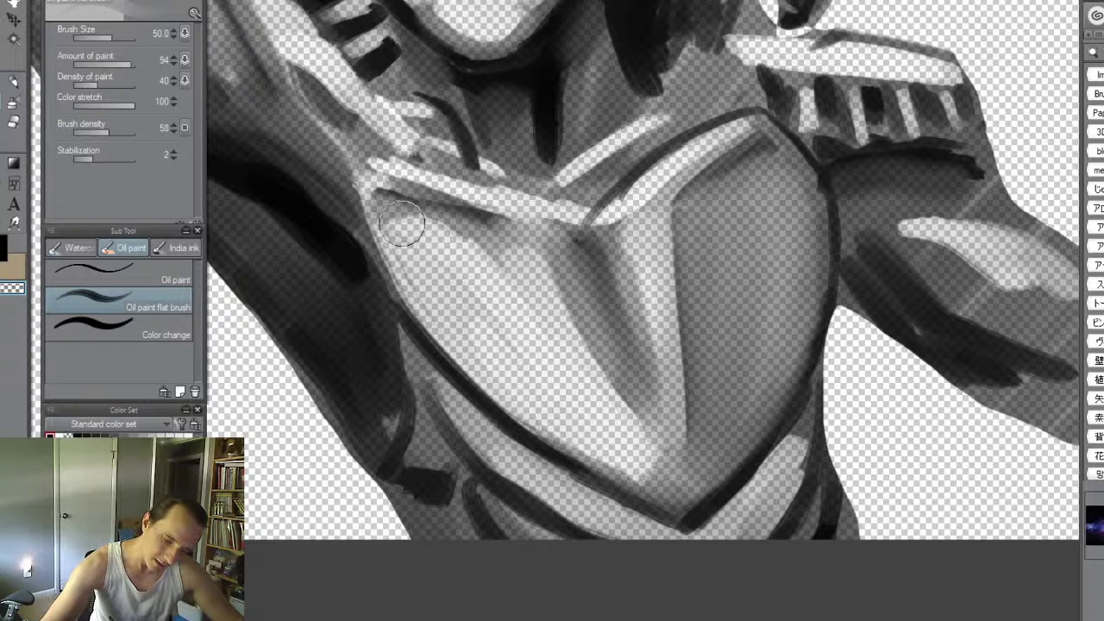
key("j")
left_click_drag(493, 264, 590, 398)
mouse_move(528, 275)
left_mouse_down()
mouse_move(585, 398)
mouse_move(651, 482)
left_mouse_up()
key("bracketleft")
key("bracketleft")
mouse_move(543, 351)
left_mouse_down()
mouse_move(664, 478)
mouse_move(577, 354)
mouse_move(651, 465)
left_mouse_up()
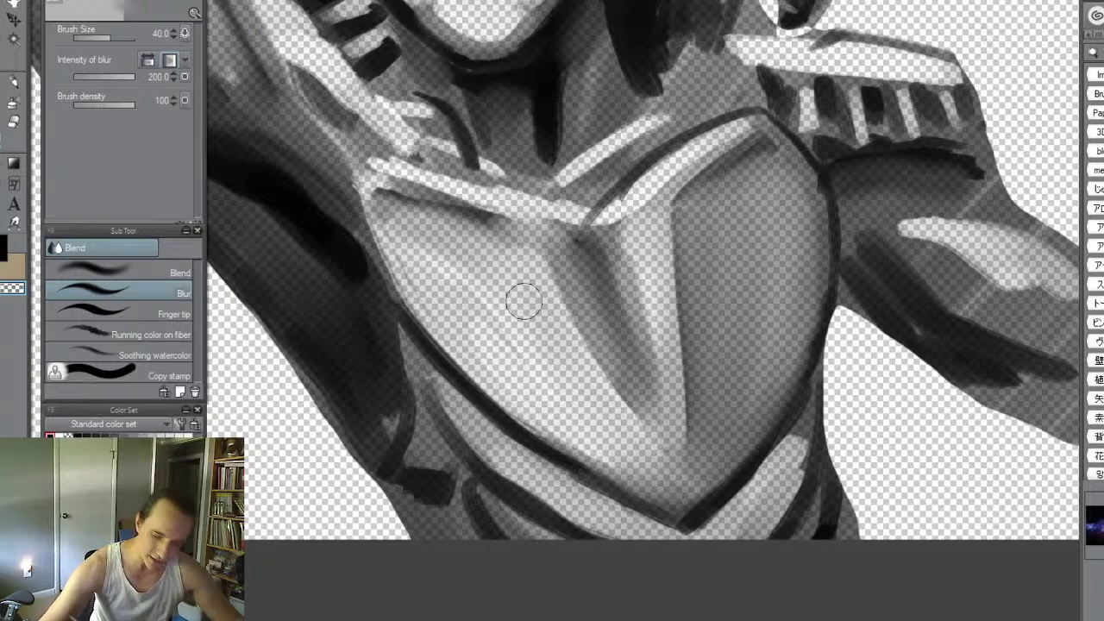
- Darken the narrow triangular facet beside the chest plate's central ridge and define its edges with the size 50 oil paint flat brush
left_click_drag(766, 329, 750, 417, "ctrl")
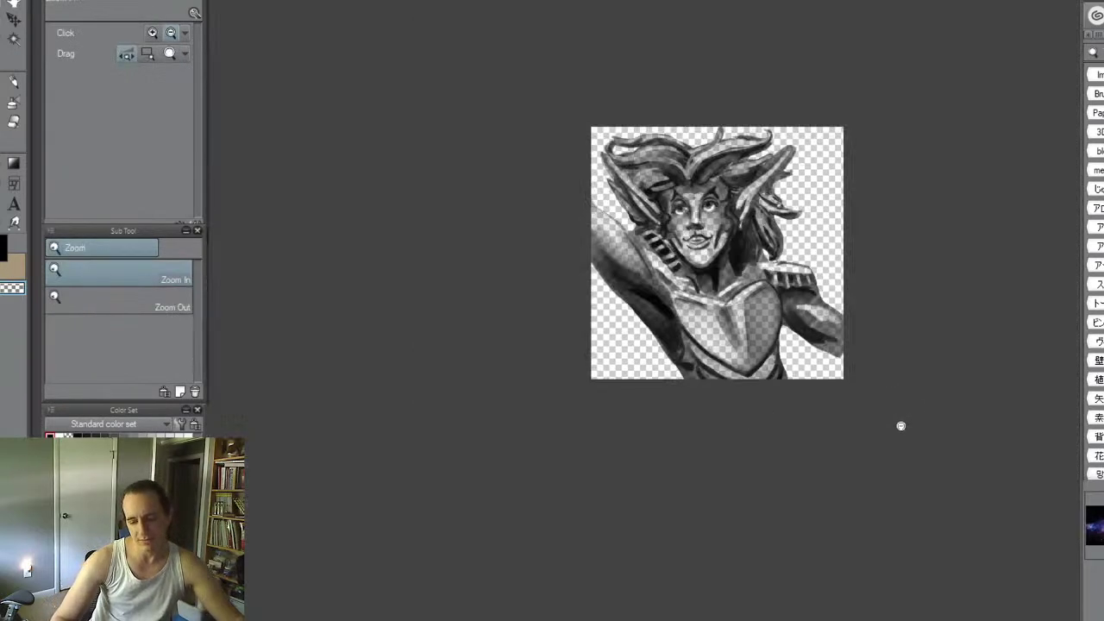
left_click_drag(778, 328, 863, 348, "alt")
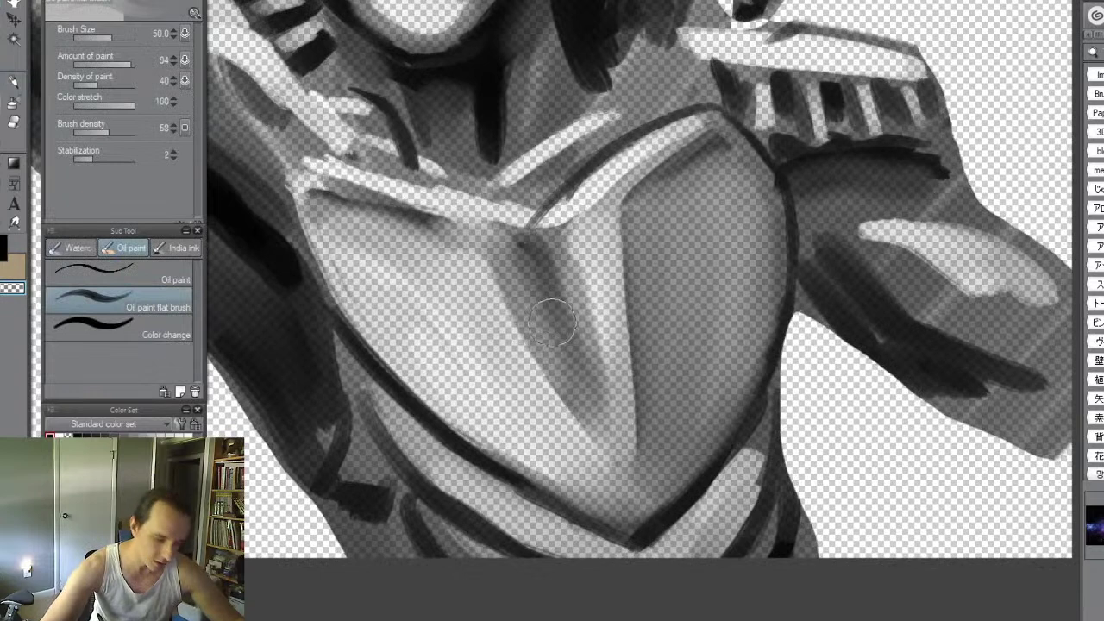
mouse_move(516, 249)
left_mouse_down()
mouse_move(530, 298)
mouse_move(623, 465)
left_mouse_up()
mouse_move(585, 413)
left_mouse_down()
mouse_move(500, 237)
mouse_move(547, 305)
mouse_move(540, 284)
mouse_move(530, 271)
mouse_move(610, 427)
mouse_move(545, 273)
mouse_move(509, 246)
mouse_move(573, 328)
mouse_move(549, 248)
mouse_move(580, 369)
mouse_move(545, 249)
mouse_move(534, 257)
mouse_move(506, 235)
mouse_move(509, 202)
left_mouse_up()
key("j")
key("b")
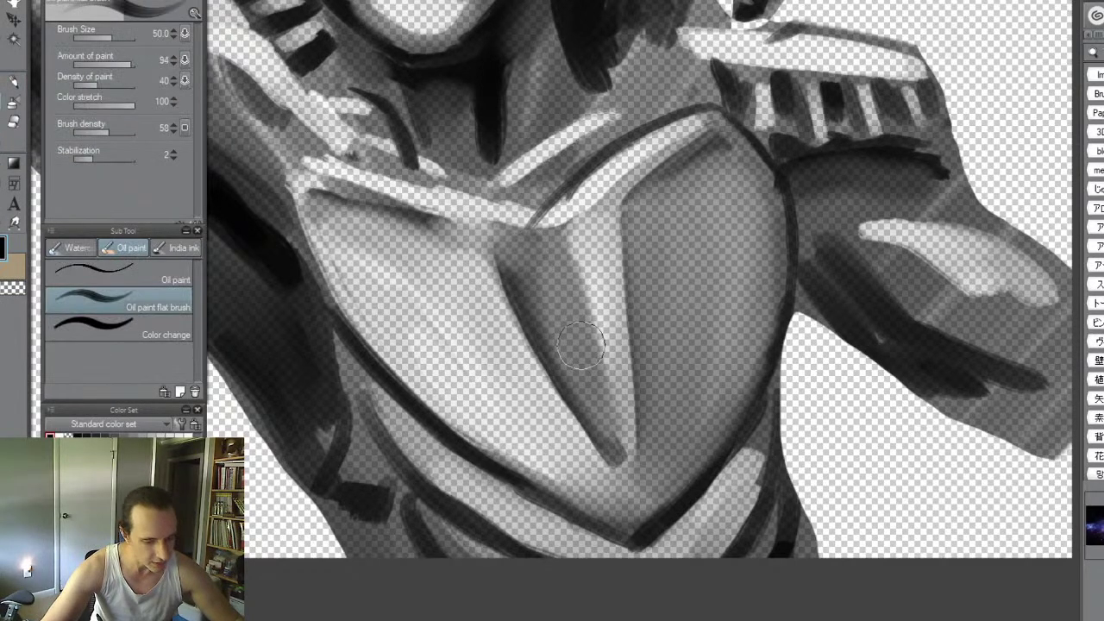
mouse_move(614, 438)
left_mouse_down()
mouse_move(564, 243)
mouse_move(607, 404)
mouse_move(556, 253)
mouse_move(590, 376)
mouse_move(543, 261)
mouse_move(593, 409)
mouse_move(547, 247)
mouse_move(598, 413)
mouse_move(597, 324)
mouse_move(576, 239)
mouse_move(588, 228)
mouse_move(617, 406)
mouse_move(549, 254)
mouse_move(578, 367)
mouse_move(516, 246)
mouse_move(521, 280)
mouse_move(589, 403)
left_mouse_up()
key("j")
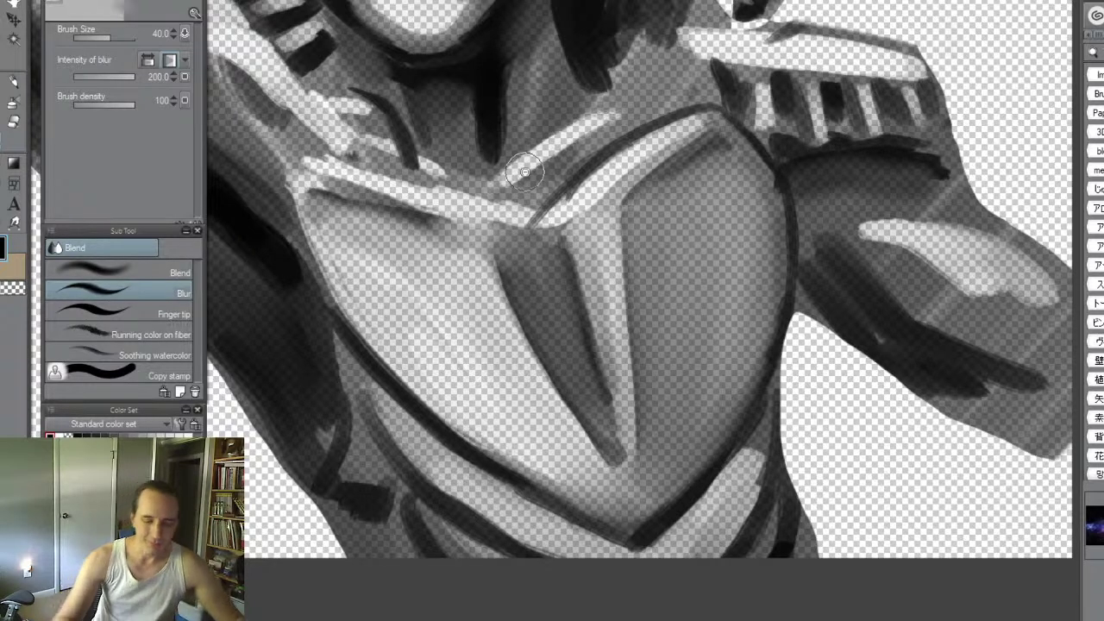
- Soften the shadows beneath the chest plate's upper trim on both sides with the Blur tool at size 25
key("alt+space")
left_click_drag(690, 354, 766, 406)
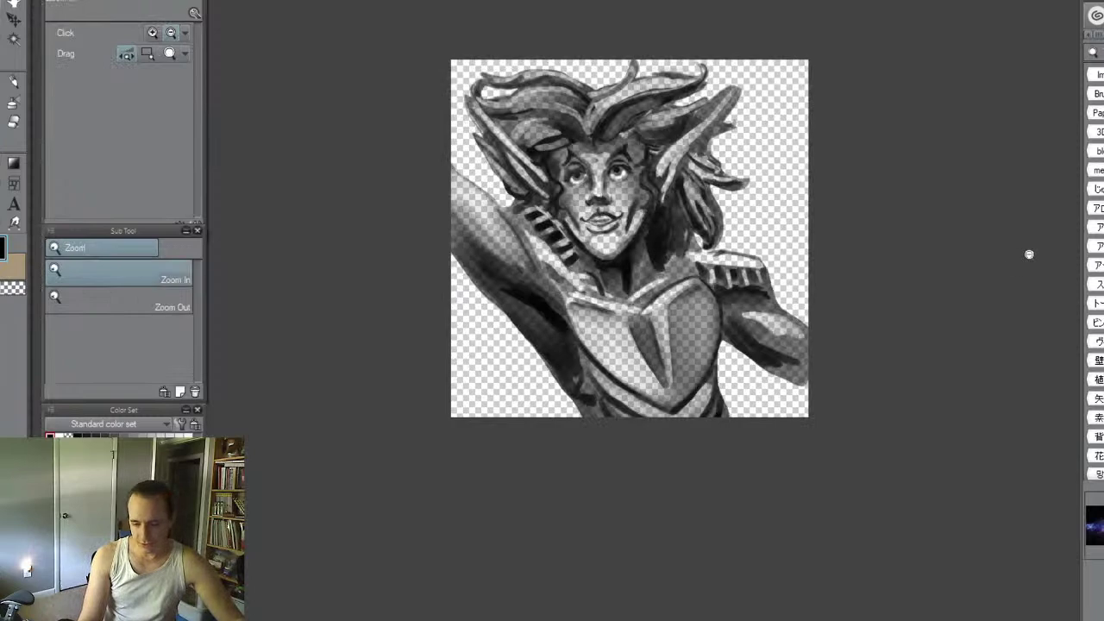
key("alt+space")
left_click_drag(665, 308, 742, 310)
key("j")
mouse_move(722, 236)
left_mouse_down()
mouse_move(653, 297)
mouse_move(804, 190)
mouse_move(586, 326)
left_mouse_up()
mouse_move(458, 332)
left_mouse_down()
mouse_move(281, 276)
mouse_move(327, 303)
mouse_move(223, 272)
mouse_move(385, 329)
left_mouse_up()
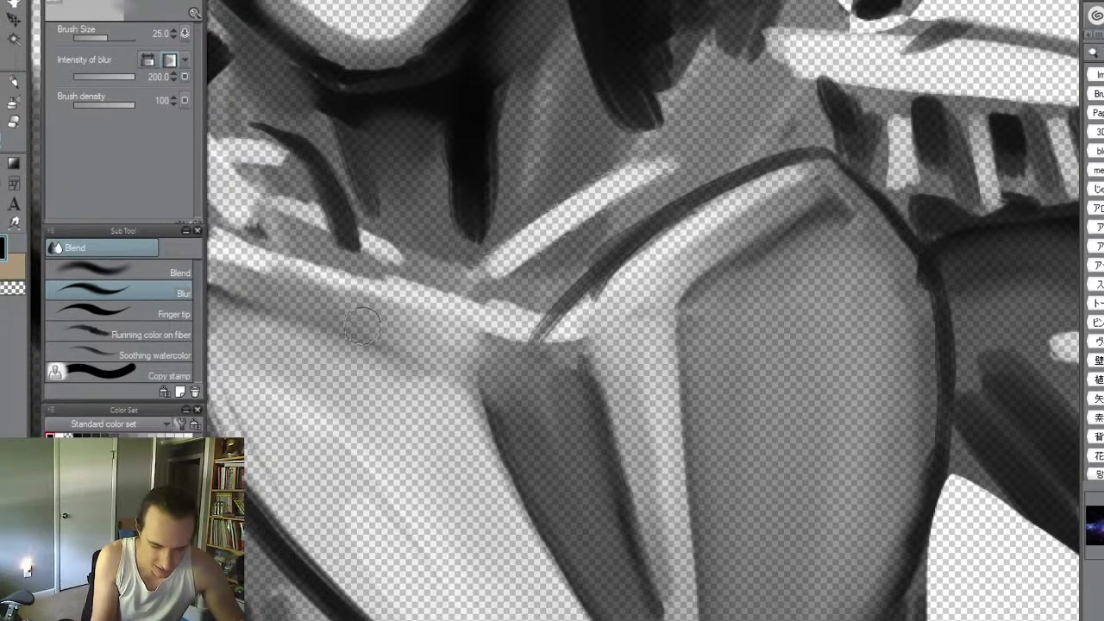
- Blur the shading along the lower edge of the viewer's-left half of the chest plate, finishing at blur size 50
key("slash")
left_click_drag(636, 328, 553, 330)
key("slash")
left_click_drag(637, 334, 729, 352)
key("space")
left_click_drag(768, 366, 794, 227)
key("ctrl+space")
left_click_drag(725, 243, 740, 259)
scroll(740, 258, "up", 1)
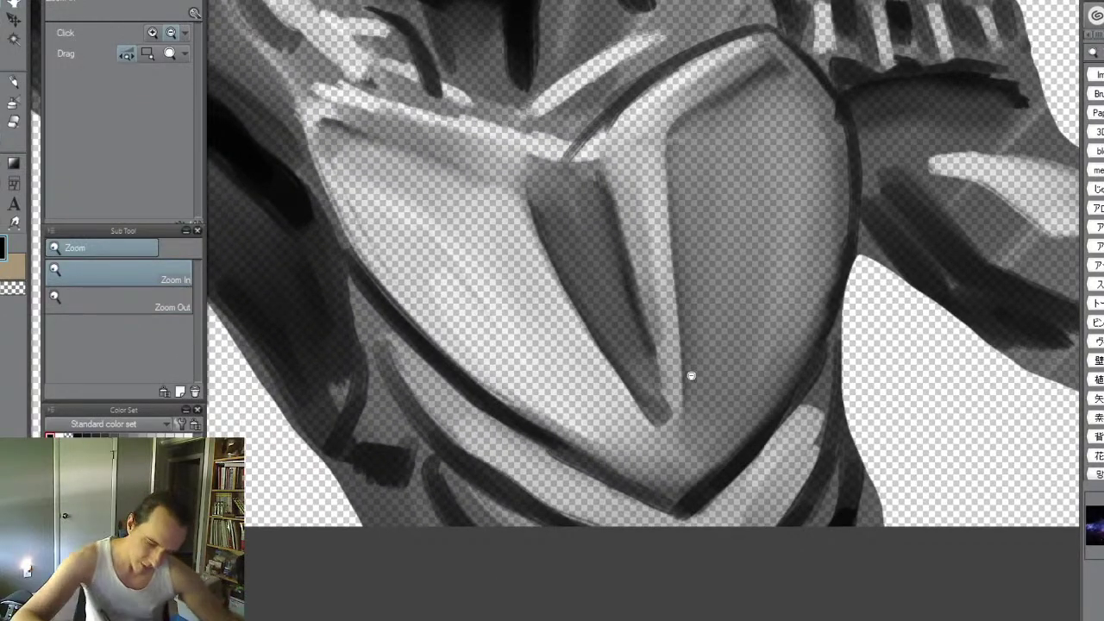
key("j")
mouse_move(378, 273)
left_mouse_down()
mouse_move(454, 349)
mouse_move(566, 429)
left_mouse_up()
left_click_drag(411, 328, 612, 461)
mouse_move(662, 490)
left_mouse_down()
mouse_move(523, 413)
mouse_move(370, 258)
mouse_move(435, 342)
mouse_move(366, 269)
mouse_move(382, 289)
mouse_move(447, 356)
mouse_move(376, 278)
mouse_move(489, 389)
mouse_move(546, 429)
mouse_move(436, 343)
mouse_move(550, 434)
mouse_move(493, 378)
mouse_move(631, 474)
mouse_move(391, 294)
mouse_move(640, 478)
mouse_move(446, 327)
mouse_move(382, 257)
mouse_move(606, 452)
mouse_move(443, 331)
mouse_move(366, 231)
mouse_move(431, 339)
mouse_move(382, 281)
mouse_move(332, 169)
mouse_move(393, 288)
mouse_move(347, 224)
mouse_move(324, 133)
mouse_move(390, 284)
mouse_move(449, 331)
mouse_move(357, 231)
mouse_move(518, 375)
left_mouse_up()
key("bracketright")
key("bracketright")
mouse_move(486, 332)
left_mouse_down()
mouse_move(630, 455)
mouse_move(489, 360)
mouse_move(358, 210)
mouse_move(446, 331)
mouse_move(398, 289)
mouse_move(498, 381)
mouse_move(429, 306)
mouse_move(624, 441)
mouse_move(530, 371)
mouse_move(381, 224)
mouse_move(525, 391)
mouse_move(402, 280)
mouse_move(572, 424)
left_mouse_up()
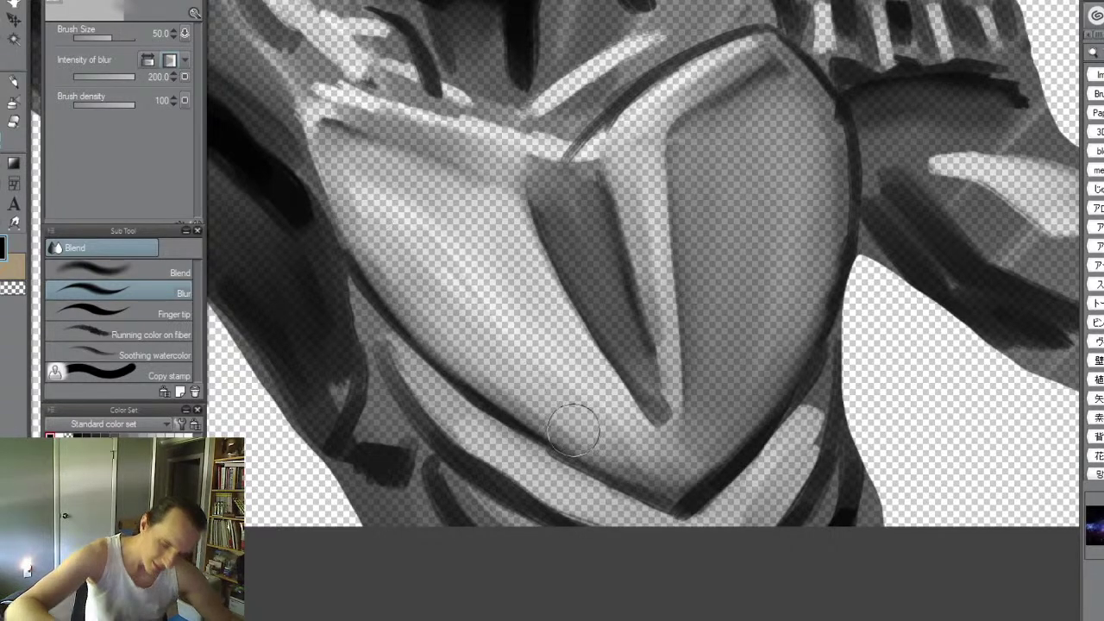
- Draw thin dark edges from the hair down to the chest plate's viewer's-right upper corner with the size 8 oil paint flat brush
key("ctrl+space")
left_click_drag(868, 202, 656, 173)
key("space")
left_click_drag(850, 139, 798, 292)
key("ctrl+space")
left_click_drag(798, 293, 895, 225)
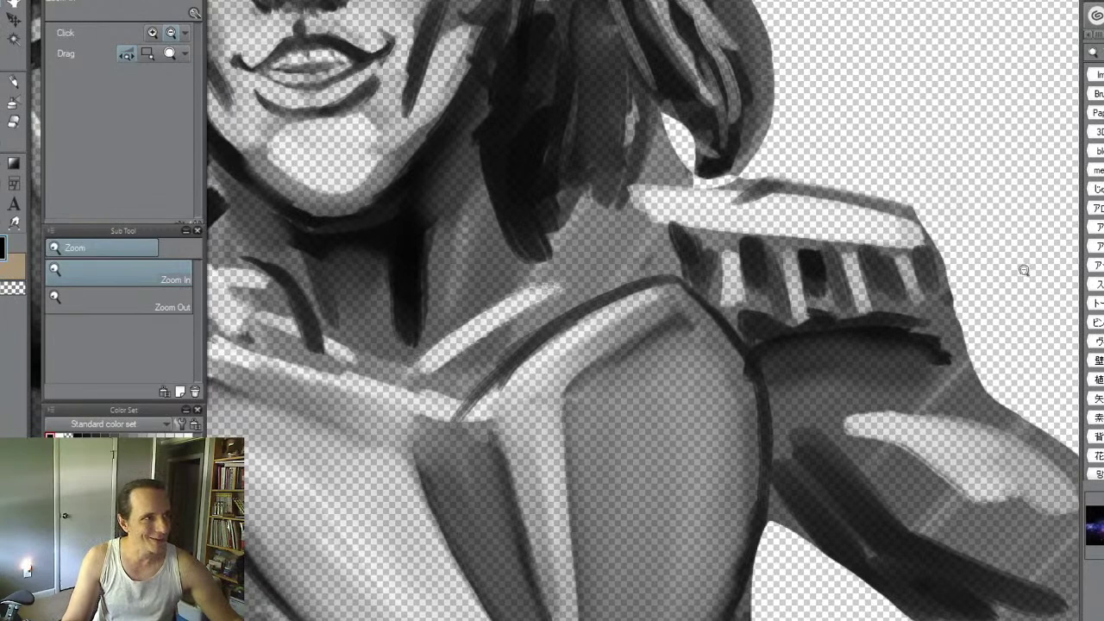
key("alt+space")
left_click_drag(762, 330, 790, 295)
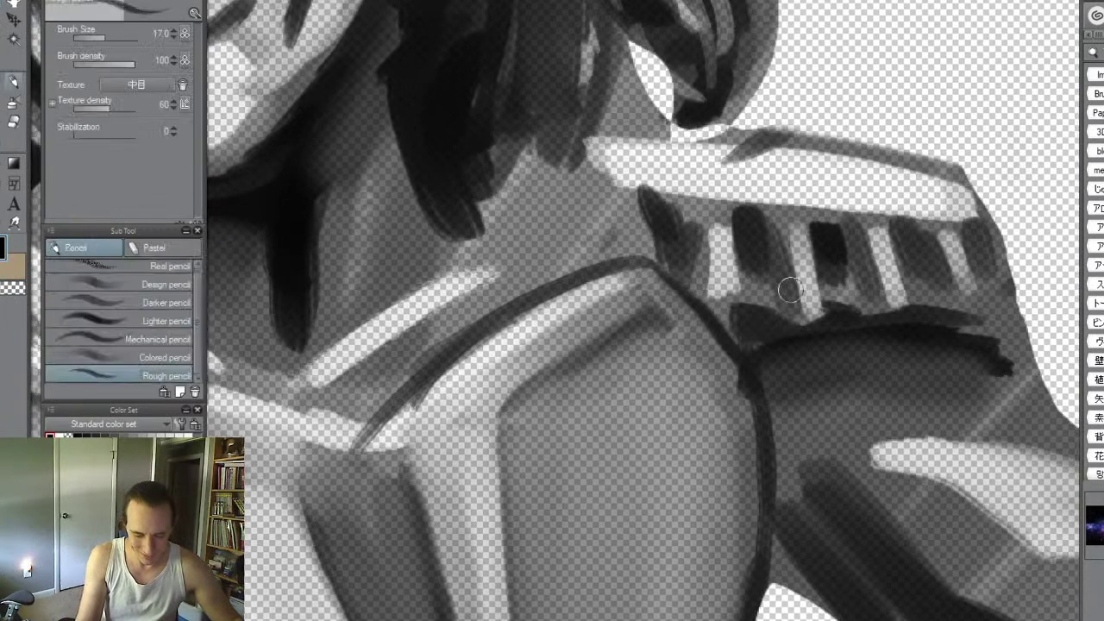
key("b")
key("[")
key("[")
key("[")
key("[")
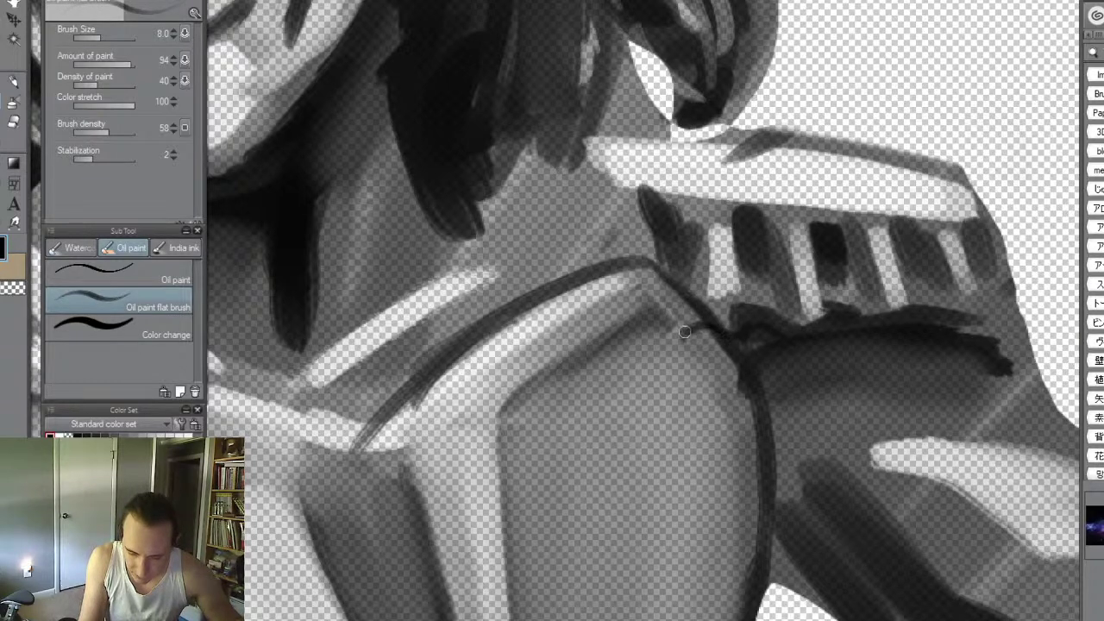
mouse_move(670, 345)
left_mouse_down()
mouse_move(642, 260)
mouse_move(591, 205)
mouse_move(563, 156)
mouse_move(626, 237)
mouse_move(569, 152)
left_mouse_up()
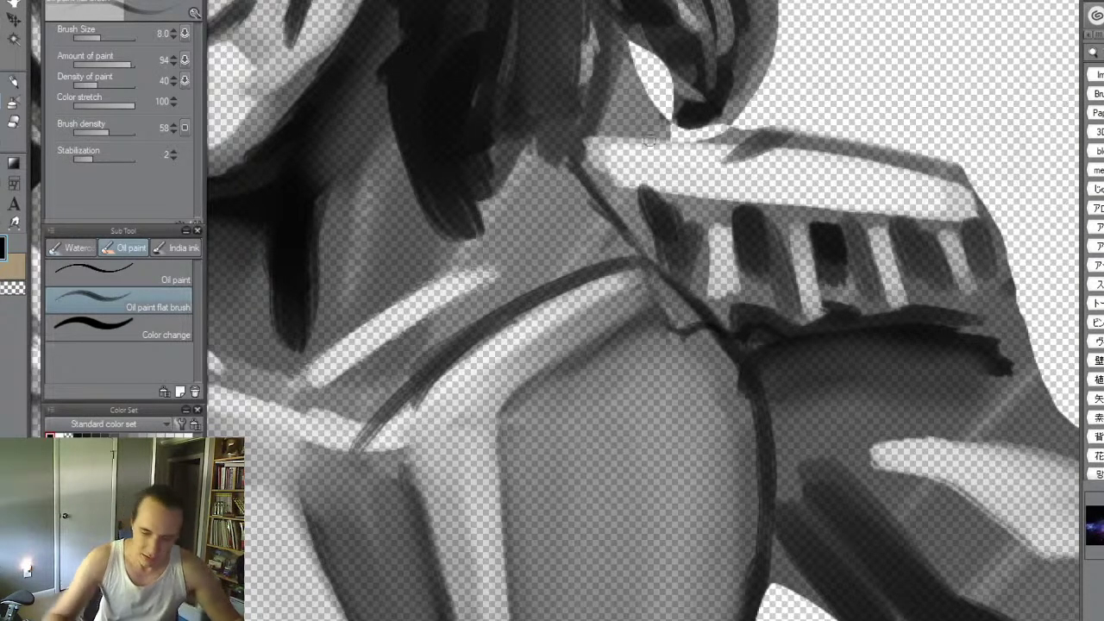
- Undo the size 25 blur beneath the viewer's-right trim, and darken the plate's outer outline below the shoulder with the size 8 flat brush
key("j")
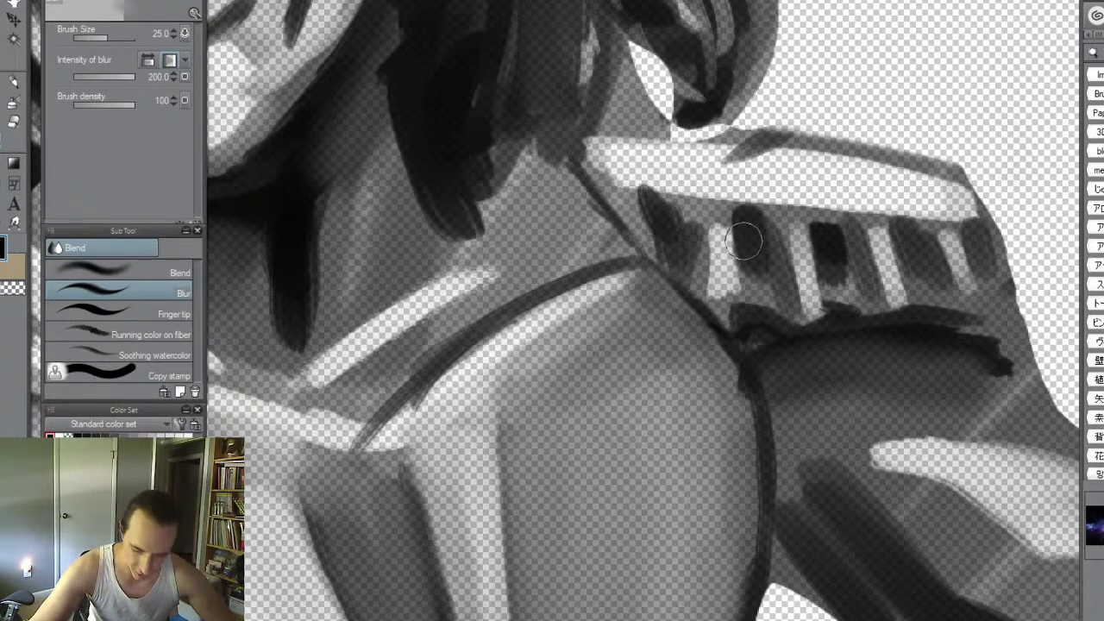
key("ctrl")
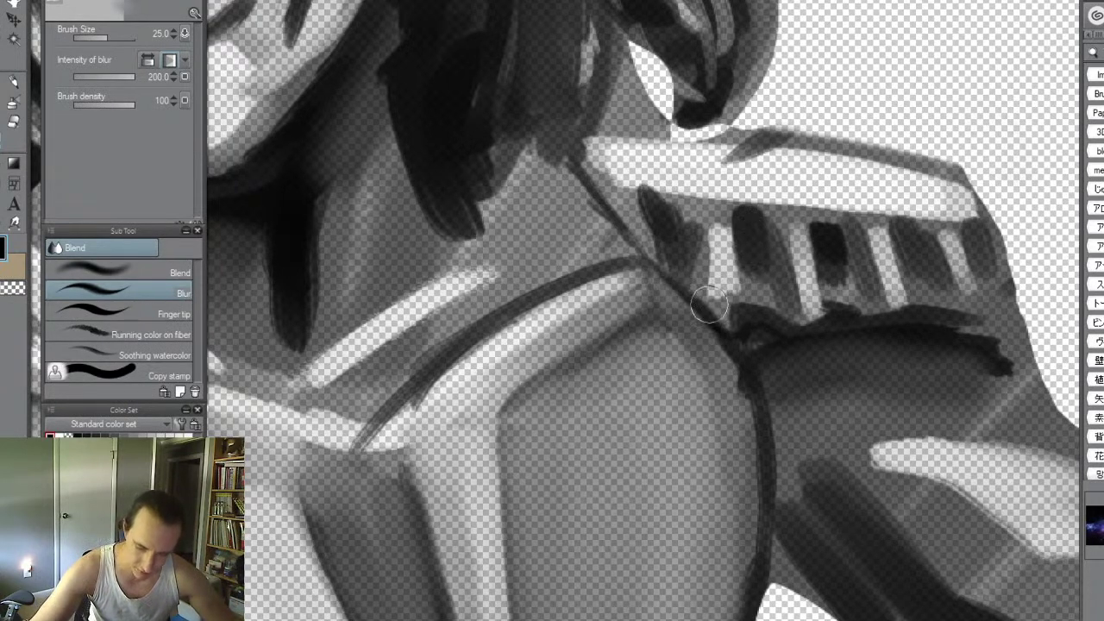
key("[")
key("[")
key("bracketleft")
key("c")
key("p")
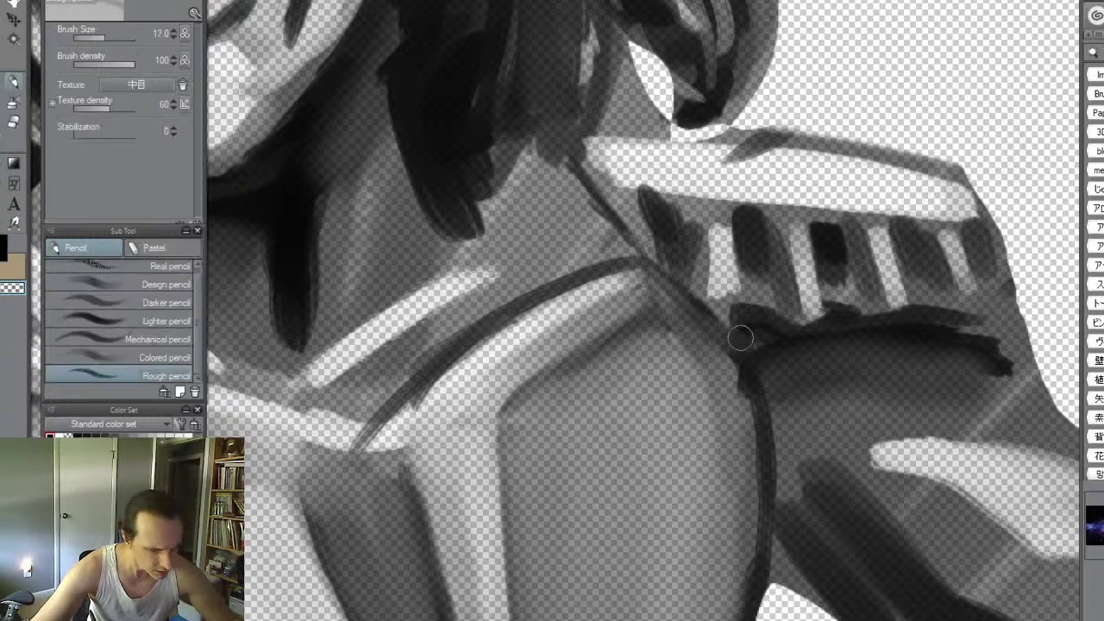
key("b")
key("c")
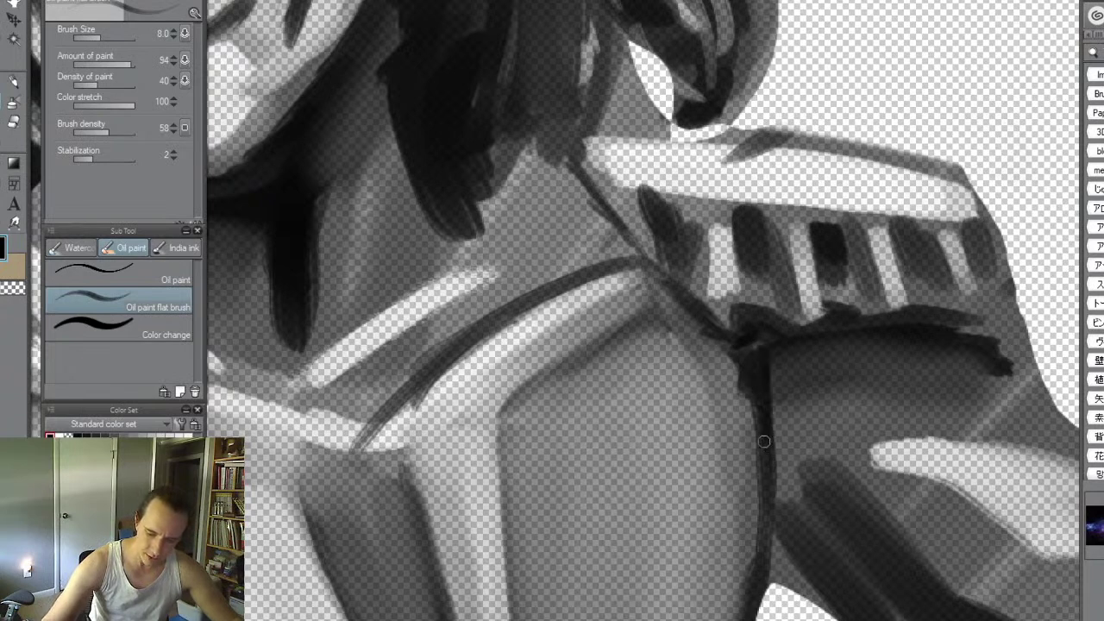
- Soften the chest plate's viewer's-right outer edge and the shadow beneath its upper trim with the Blur tool at size 17
key("j")
left_click_drag(739, 367, 742, 494)
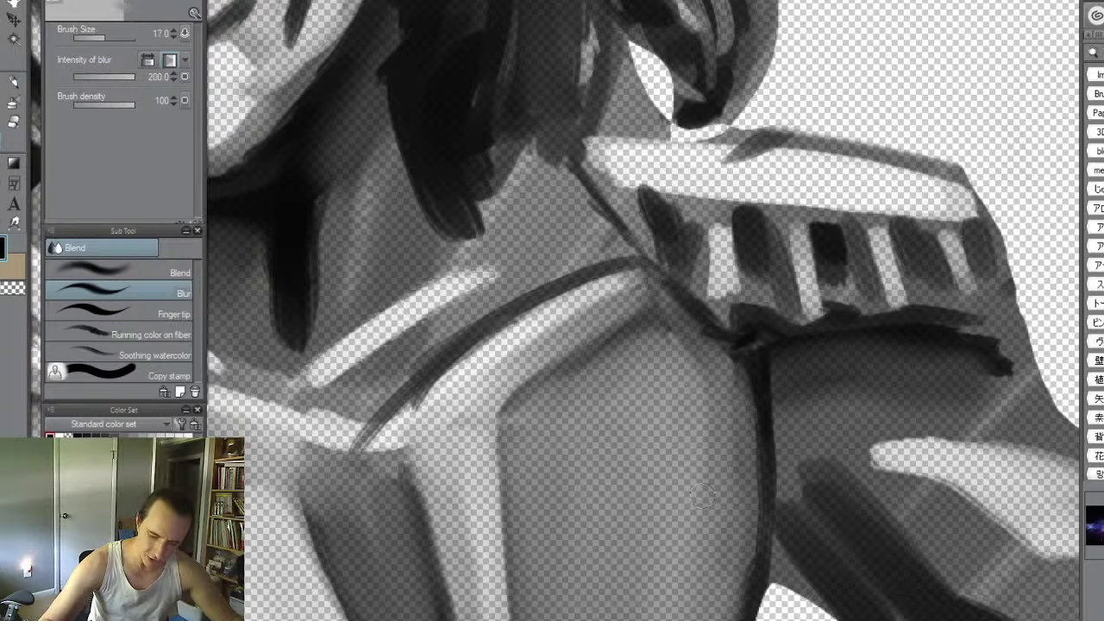
mouse_move(640, 339)
left_mouse_down()
mouse_move(541, 368)
mouse_move(503, 409)
left_mouse_up()
mouse_move(661, 321)
left_mouse_down()
mouse_move(652, 312)
mouse_move(506, 375)
left_mouse_up()
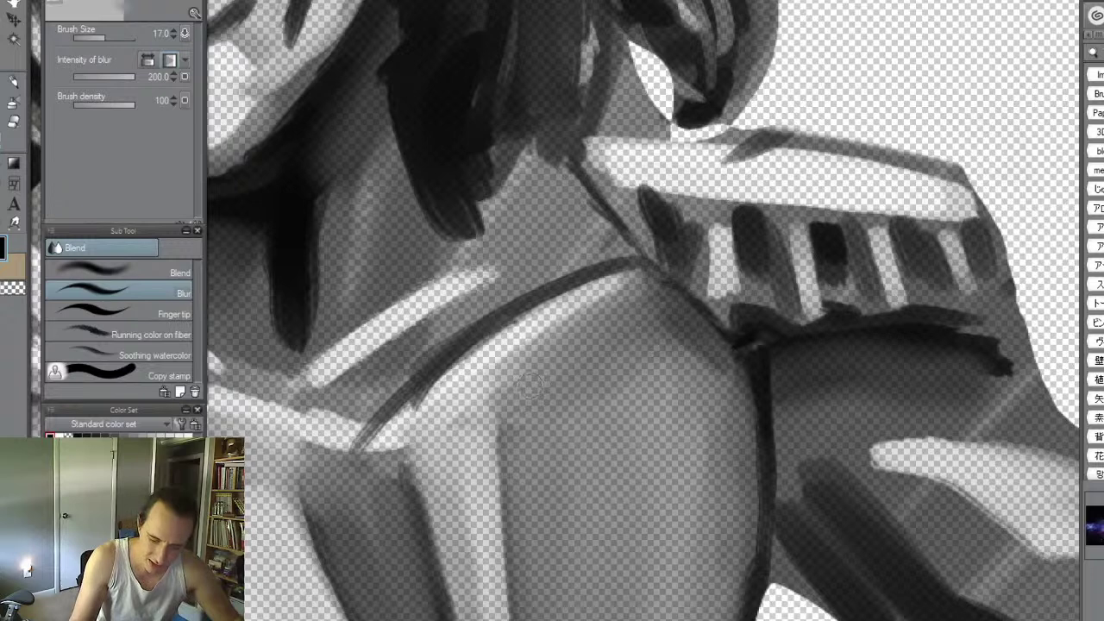
mouse_move(555, 325)
left_mouse_down()
mouse_move(586, 313)
mouse_move(511, 364)
mouse_move(626, 289)
mouse_move(471, 380)
left_mouse_up()
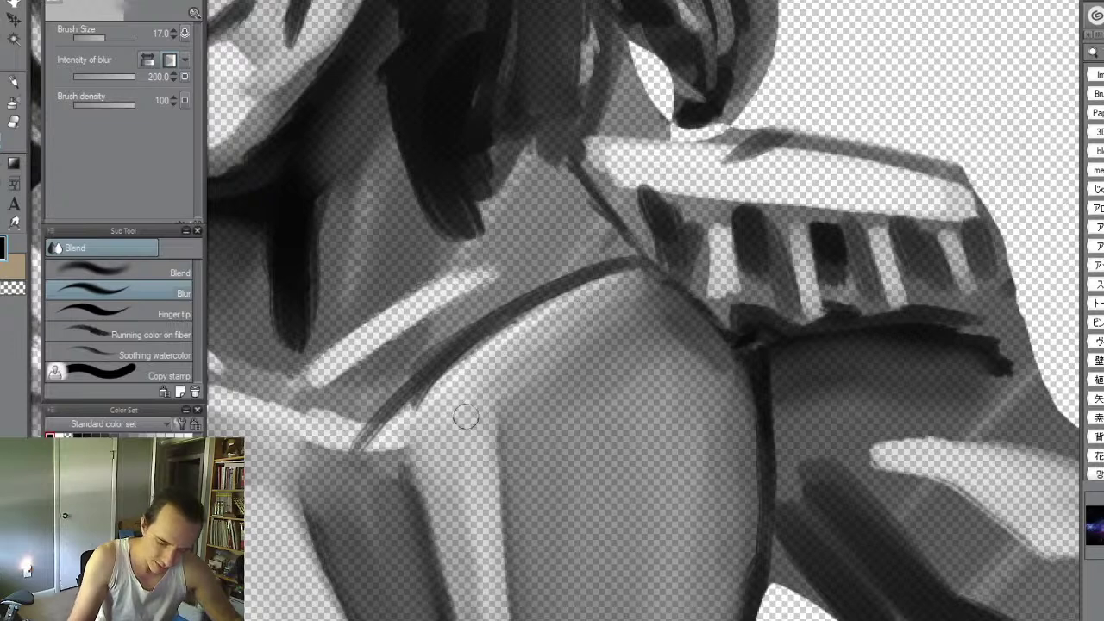
- Brighten the highlight along the chest plate's central ridge with eraser strokes
key("e")
mouse_move(476, 440)
left_mouse_down()
mouse_move(461, 449)
mouse_move(474, 585)
mouse_move(458, 439)
mouse_move(469, 395)
mouse_move(446, 408)
mouse_move(473, 505)
mouse_move(471, 377)
left_mouse_up()
key("space")
left_click_drag(572, 459, 555, 209)
key("e")
left_click_drag(473, 358, 490, 537)
- Soften the viewer's-right edge of the central ridge highlight with the Blur tool at size 25
key("ctrl+space")
left_click(587, 412)
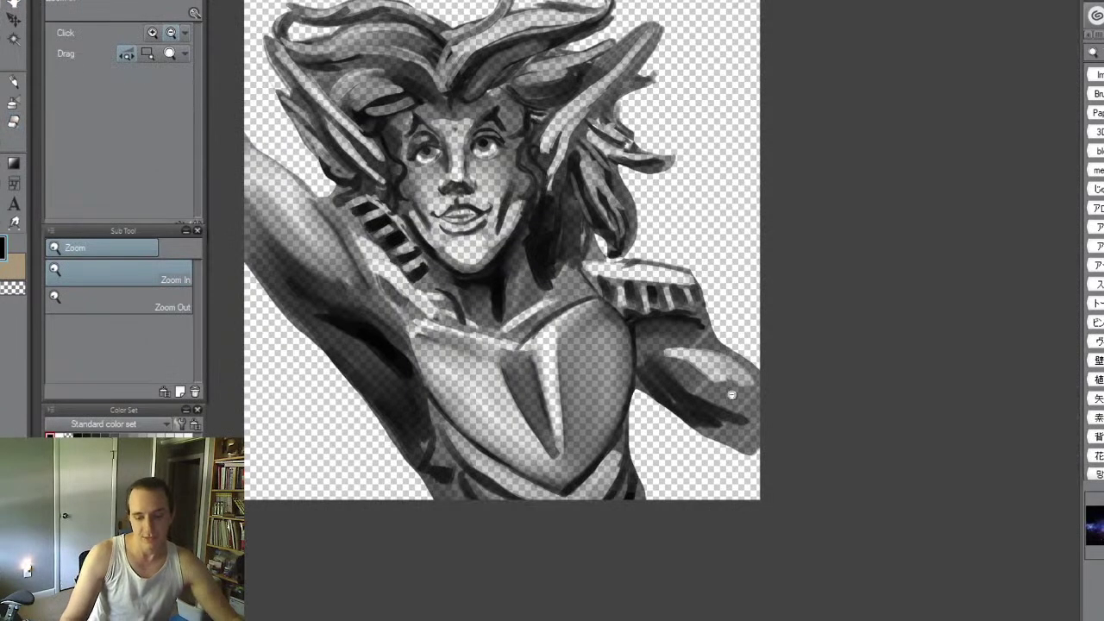
left_click_drag(641, 383, 718, 316)
key("j")
mouse_move(385, 259)
left_mouse_down()
mouse_move(406, 523)
mouse_move(394, 530)
mouse_move(387, 267)
mouse_move(408, 562)
left_mouse_up()
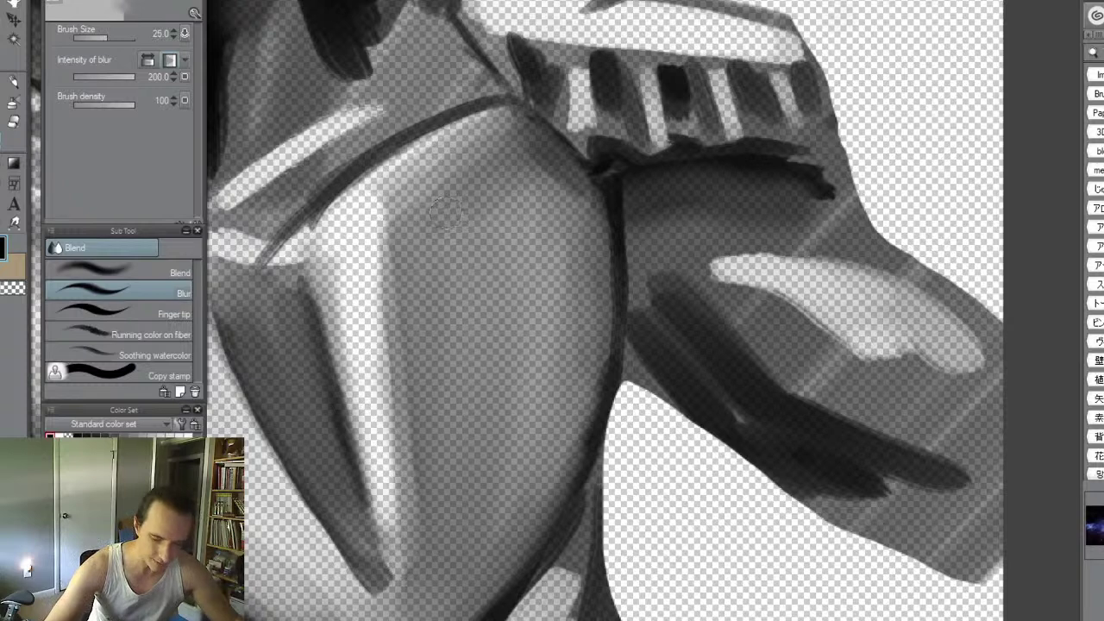
- Darken the viewer's-right half of the chest plate beside the ridge with a size 80 flat brush stroke and blur it smooth
key("p")
key("b")
key("]")
key("]")
key("]")
key("]")
key("]")
key("]")
left_click_drag(436, 263, 443, 528)
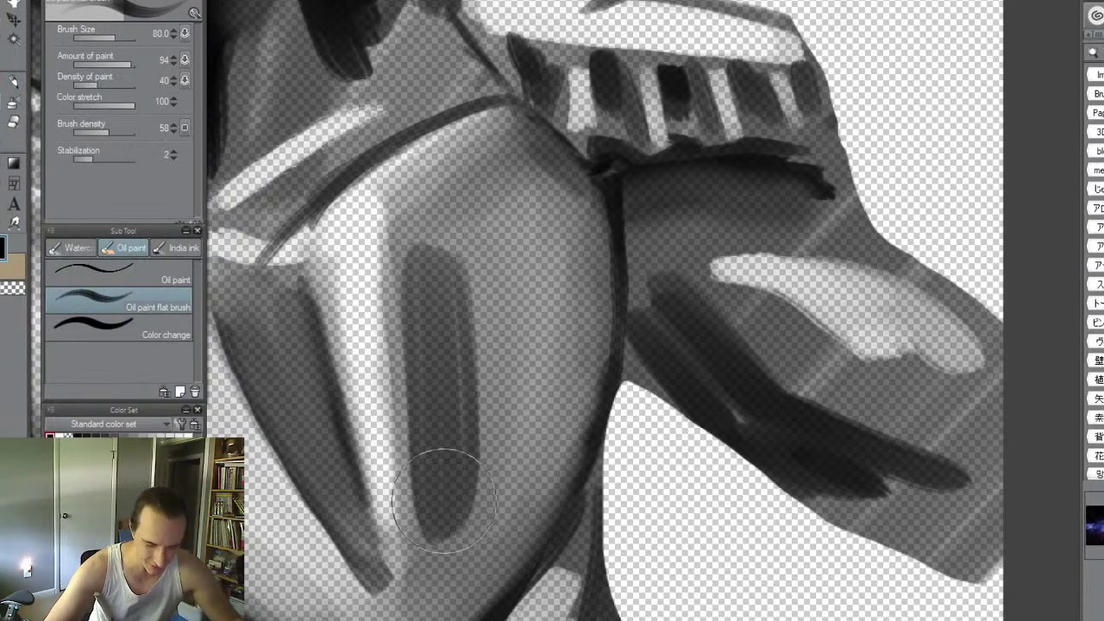
key("j")
mouse_move(461, 286)
left_mouse_down()
mouse_move(433, 540)
mouse_move(420, 244)
mouse_move(432, 241)
mouse_move(454, 315)
mouse_move(463, 409)
mouse_move(445, 561)
mouse_move(462, 516)
mouse_move(471, 276)
mouse_move(477, 519)
mouse_move(486, 401)
mouse_move(476, 258)
mouse_move(458, 366)
mouse_move(445, 365)
mouse_move(452, 518)
mouse_move(452, 254)
mouse_move(463, 250)
mouse_move(480, 545)
mouse_move(503, 407)
mouse_move(503, 246)
mouse_move(481, 516)
mouse_move(432, 497)
mouse_move(428, 581)
mouse_move(433, 215)
left_mouse_up()
- Darken the middle of the chest plate's viewer's-left half with the size 70 flat brush and blend it with the Blur tool at size 50
key("alt+space")
left_click(457, 395)
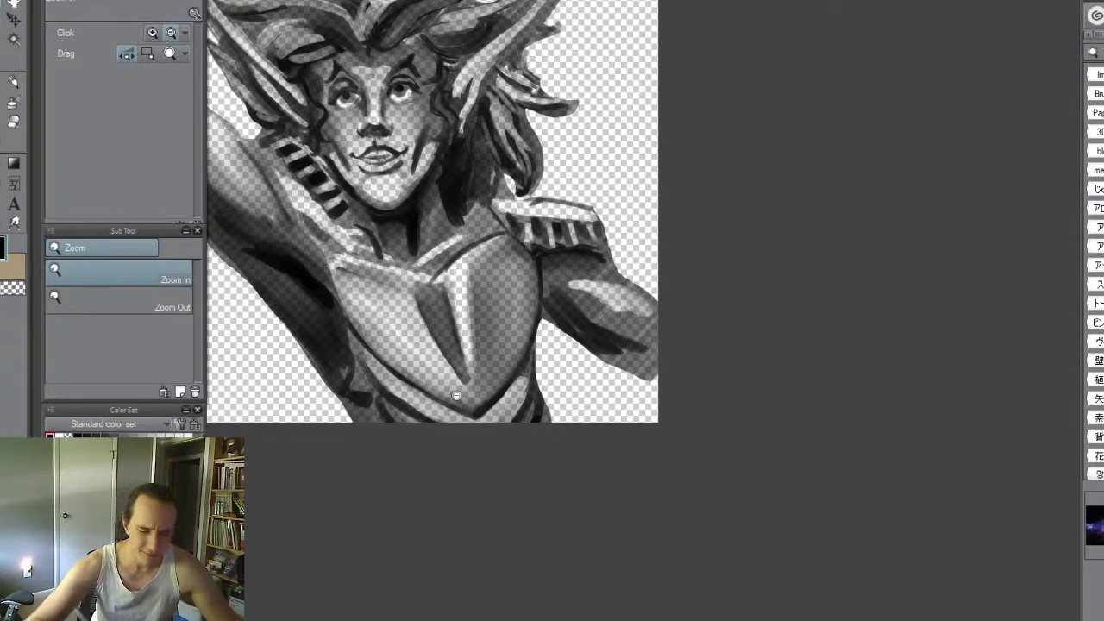
left_click_drag(399, 292, 448, 285)
left_click_drag(480, 317, 560, 216)
key("b")
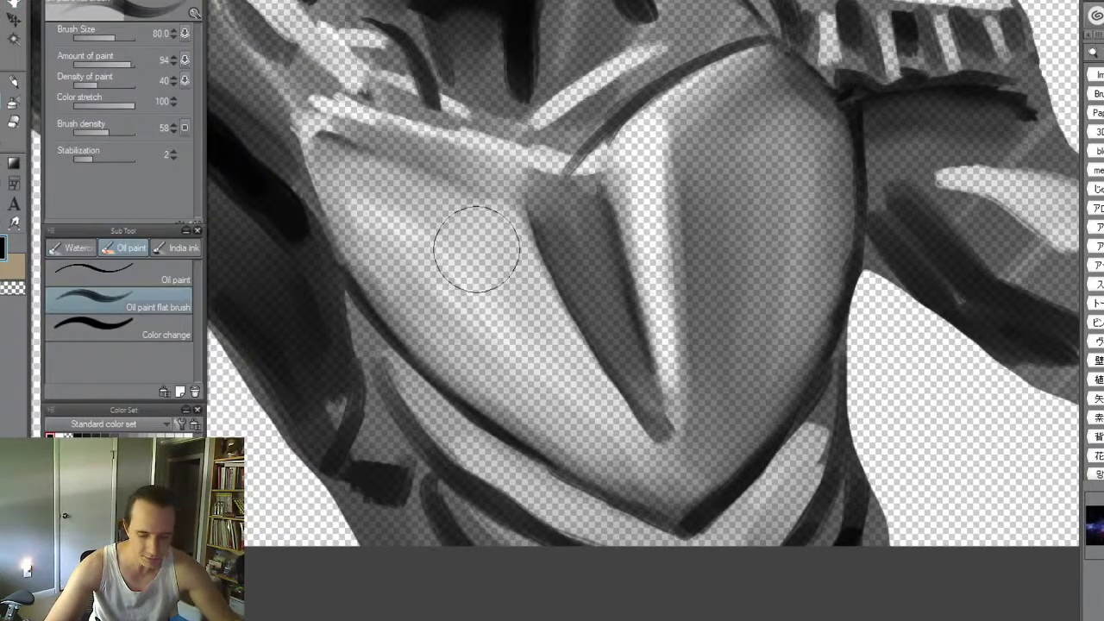
key("bracketleft")
key("bracketleft")
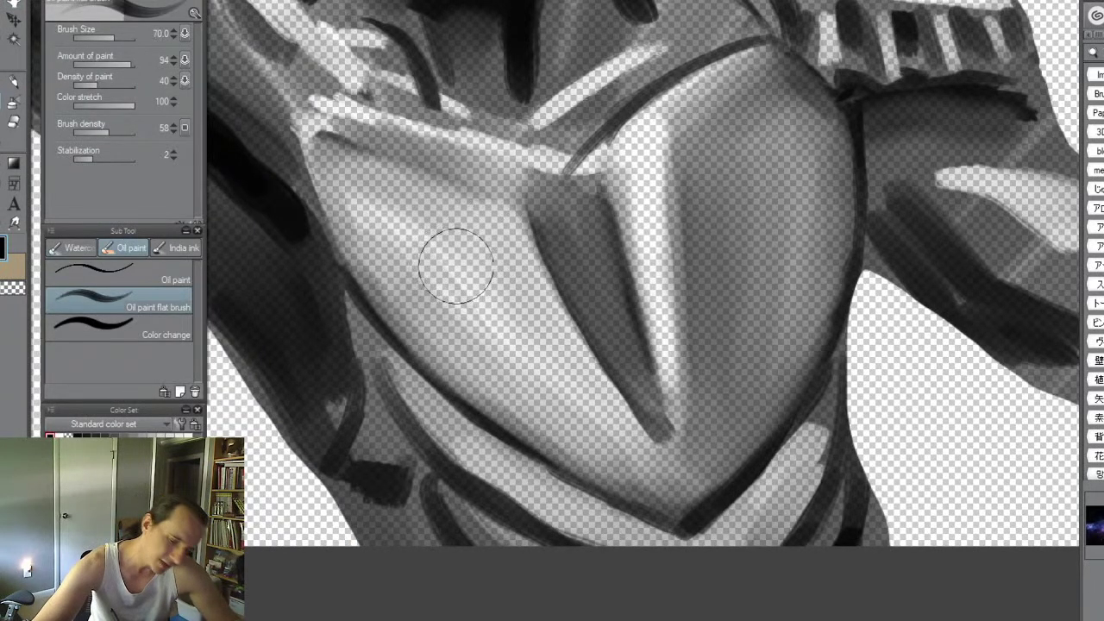
left_click_drag(408, 205, 528, 376)
key("j")
mouse_move(402, 228)
left_mouse_down()
mouse_move(522, 382)
mouse_move(496, 324)
mouse_move(402, 194)
mouse_move(483, 346)
mouse_move(567, 405)
mouse_move(414, 224)
mouse_move(509, 388)
mouse_move(419, 234)
mouse_move(404, 285)
mouse_move(518, 375)
mouse_move(505, 316)
mouse_move(522, 323)
mouse_move(596, 439)
mouse_move(538, 397)
mouse_move(507, 402)
mouse_move(472, 379)
mouse_move(618, 468)
mouse_move(512, 393)
left_mouse_up()
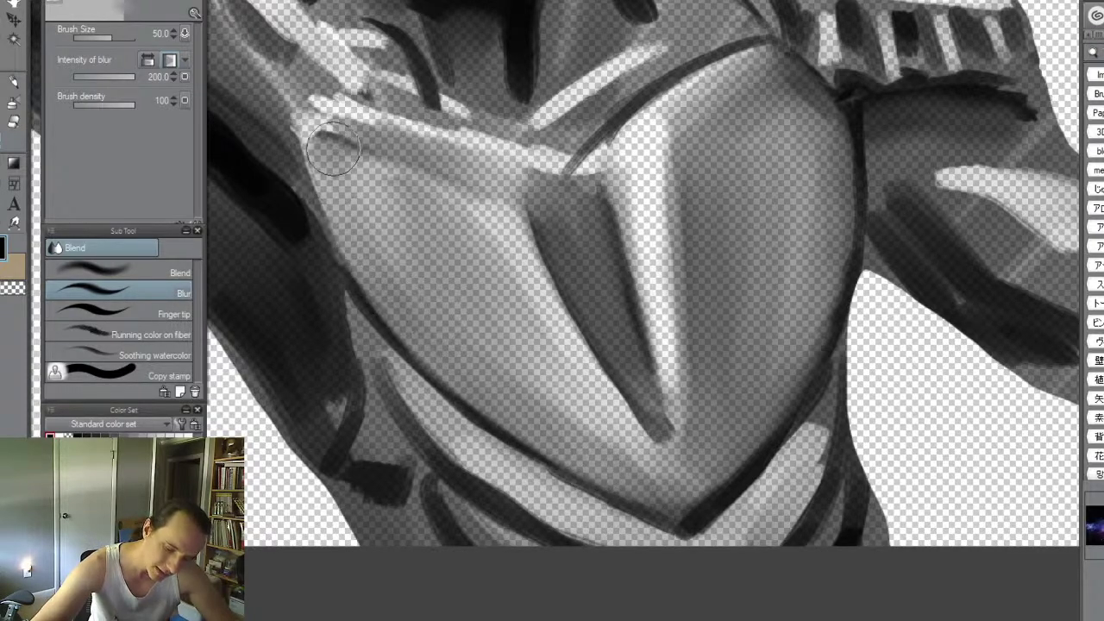
- Outline the chest plate's viewer's-left upper corner and outer edge with dark oil paint flat brush strokes, reducing the brush to size 12
key("ctrl+space")
left_click_drag(799, 259, 799, 347)
key("alt+space")
left_click_drag(813, 263, 862, 271)
key("ctrl+space")
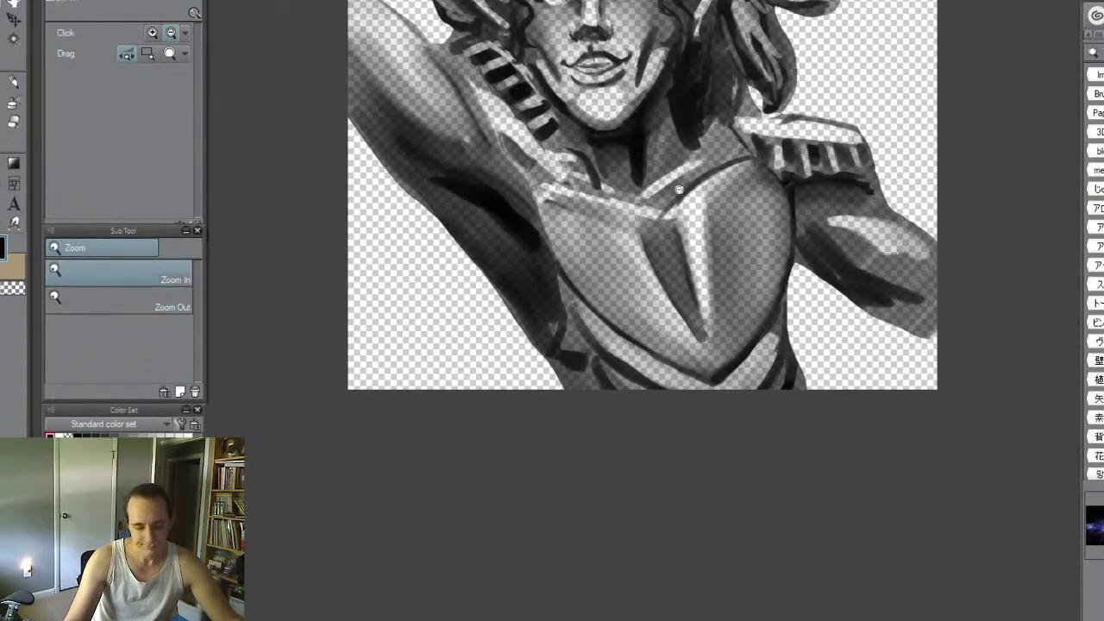
left_click_drag(692, 203, 721, 231)
key("alt+space")
left_click(721, 231)
key("b")
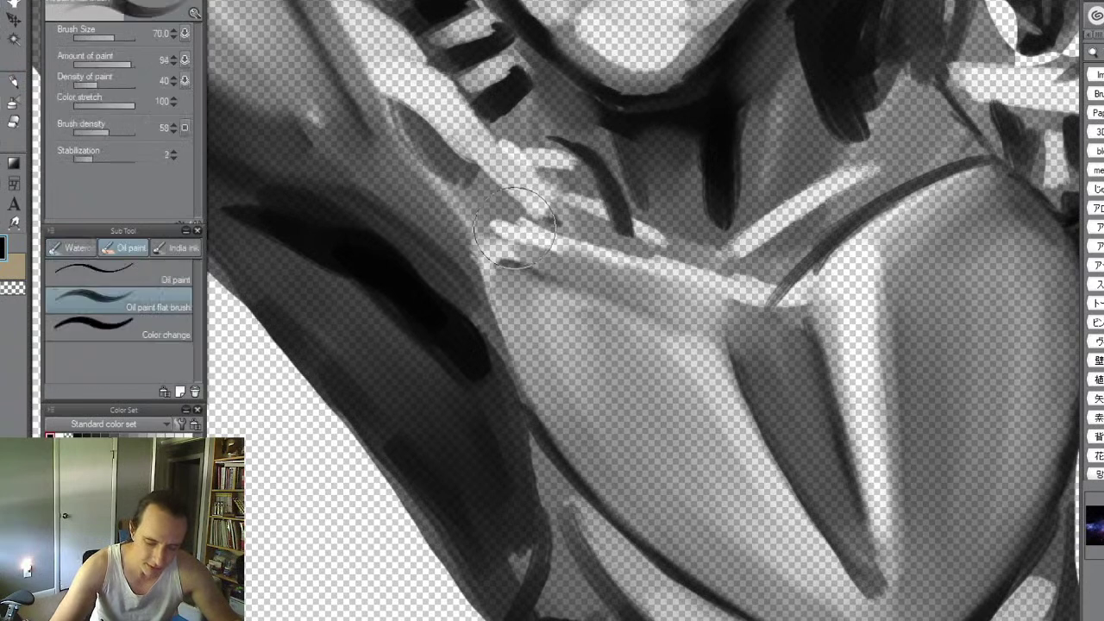
key("bracketleft")
key("bracketleft")
key("bracketleft")
key("bracketleft")
key("bracketleft")
key("bracketleft")
key("bracketleft")
key("bracketleft")
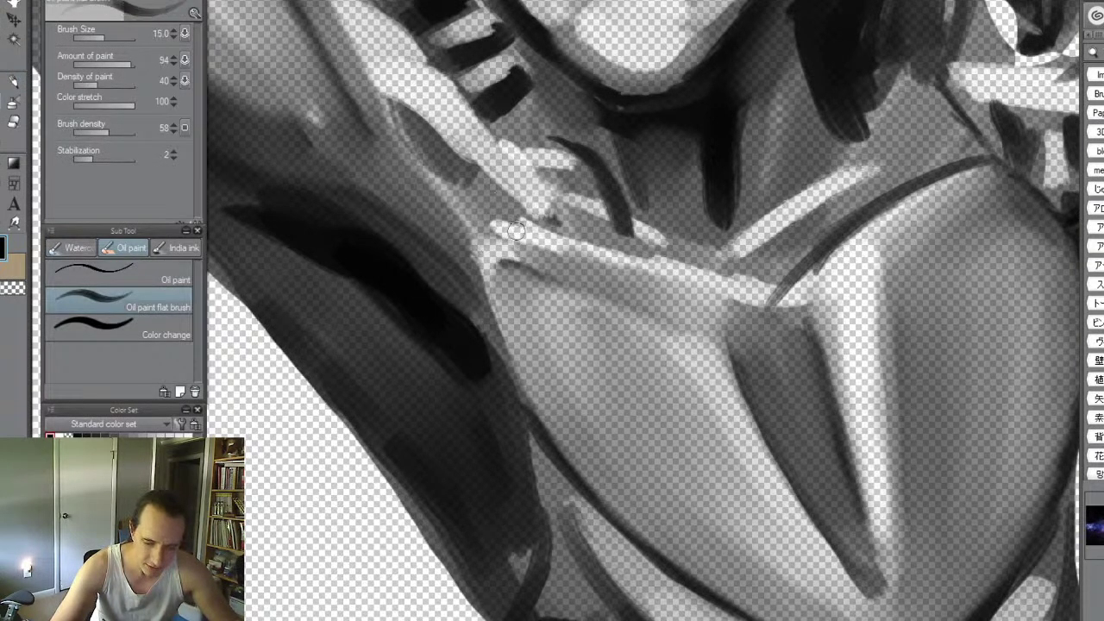
mouse_move(511, 221)
left_mouse_down()
mouse_move(470, 223)
mouse_move(528, 214)
mouse_move(483, 323)
left_mouse_up()
left_click_drag(473, 224, 537, 422)
mouse_move(535, 419)
left_mouse_down()
mouse_move(479, 223)
mouse_move(587, 245)
left_mouse_up()
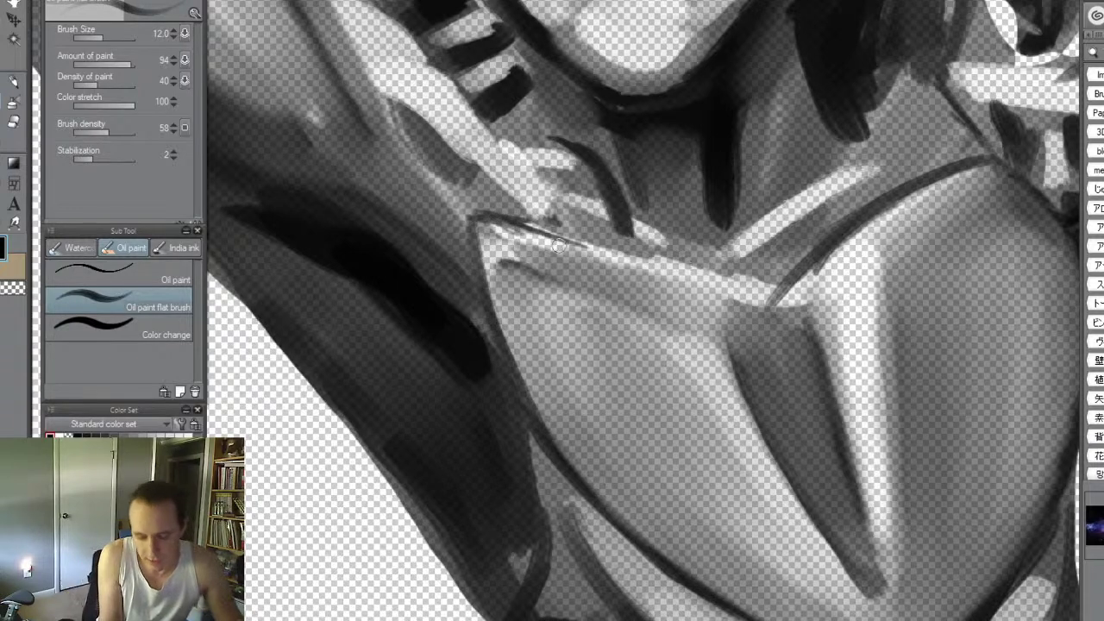
- Paint a continuous dark edge along the chest plate's neckline to the viewer's-right trim, and blur the shading below its centre at size 20
mouse_move(538, 217)
left_mouse_down()
mouse_move(763, 263)
mouse_move(755, 261)
mouse_move(823, 247)
mouse_move(804, 258)
mouse_move(836, 227)
left_mouse_up()
key("j")
mouse_move(765, 285)
left_mouse_down()
mouse_move(798, 282)
mouse_move(756, 291)
mouse_move(799, 294)
mouse_move(781, 293)
mouse_move(809, 282)
mouse_move(731, 278)
mouse_move(773, 287)
mouse_move(735, 295)
mouse_move(789, 305)
mouse_move(835, 199)
mouse_move(812, 309)
mouse_move(795, 306)
mouse_move(790, 329)
mouse_move(769, 303)
mouse_move(760, 335)
mouse_move(747, 329)
mouse_move(747, 356)
mouse_move(775, 312)
left_mouse_up()
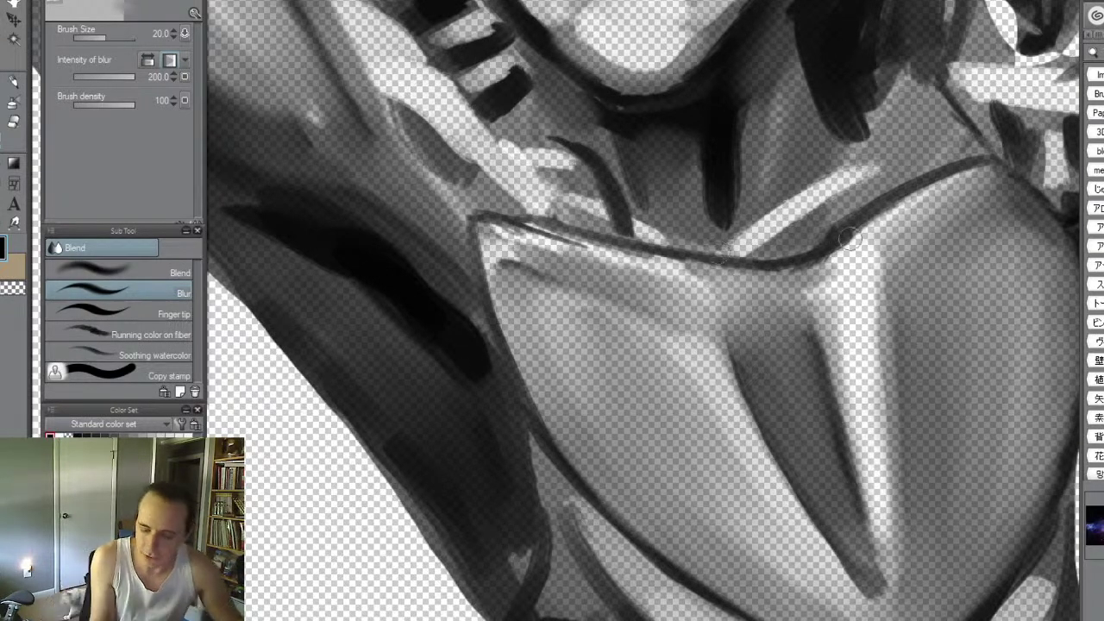
- Brighten the highlight beneath the chest plate's viewer's-right upper edge with transparent oil paint flat brush strokes at size 10
key("c")
key("bracketleft")
mouse_move(983, 170)
left_mouse_down()
mouse_move(917, 200)
mouse_move(968, 174)
left_mouse_up()
key("b")
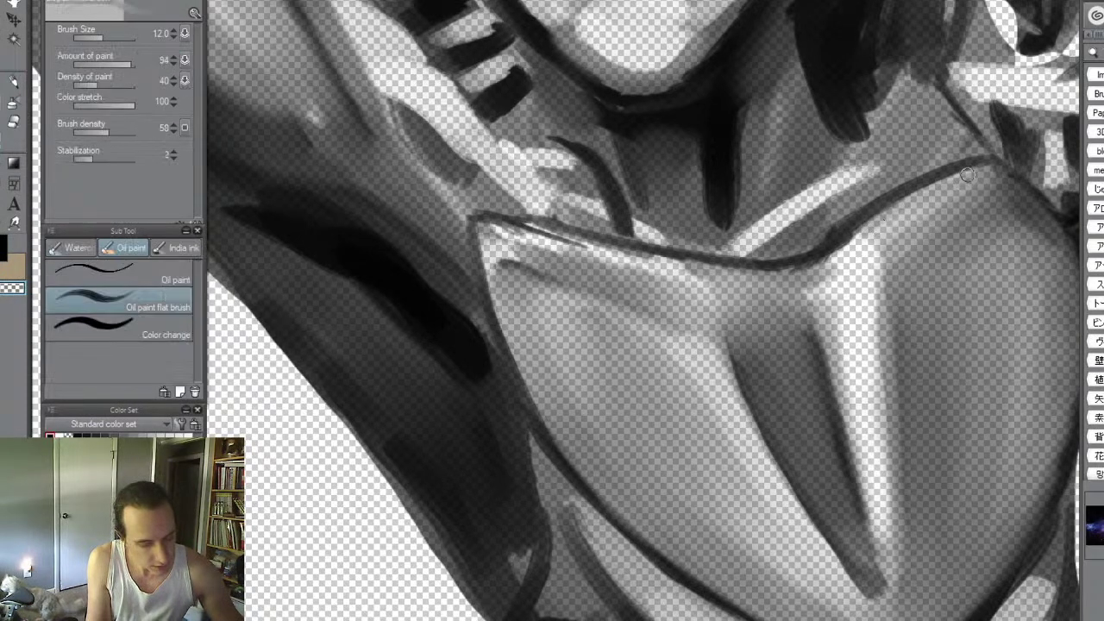
left_click_drag(877, 223, 989, 171)
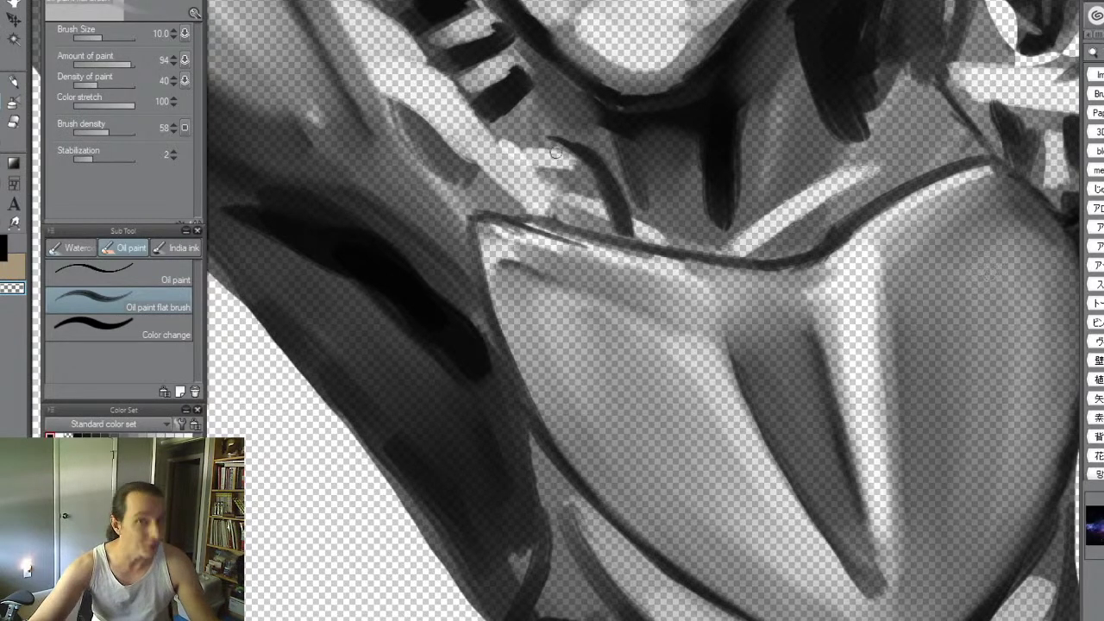
- Smooth the shadow beneath the chest plate's viewer's-left upper edge with the Blur tool at size 25
key("j")
mouse_move(654, 303)
left_mouse_down()
mouse_move(505, 259)
mouse_move(510, 291)
mouse_move(552, 359)
mouse_move(531, 285)
mouse_move(637, 481)
mouse_move(550, 286)
mouse_move(526, 270)
mouse_move(577, 367)
mouse_move(707, 522)
mouse_move(809, 599)
mouse_move(663, 442)
mouse_move(691, 501)
mouse_move(663, 350)
mouse_move(710, 396)
mouse_move(762, 516)
mouse_move(667, 327)
mouse_move(664, 345)
mouse_move(631, 345)
mouse_move(511, 244)
mouse_move(591, 273)
mouse_move(545, 252)
left_mouse_up()
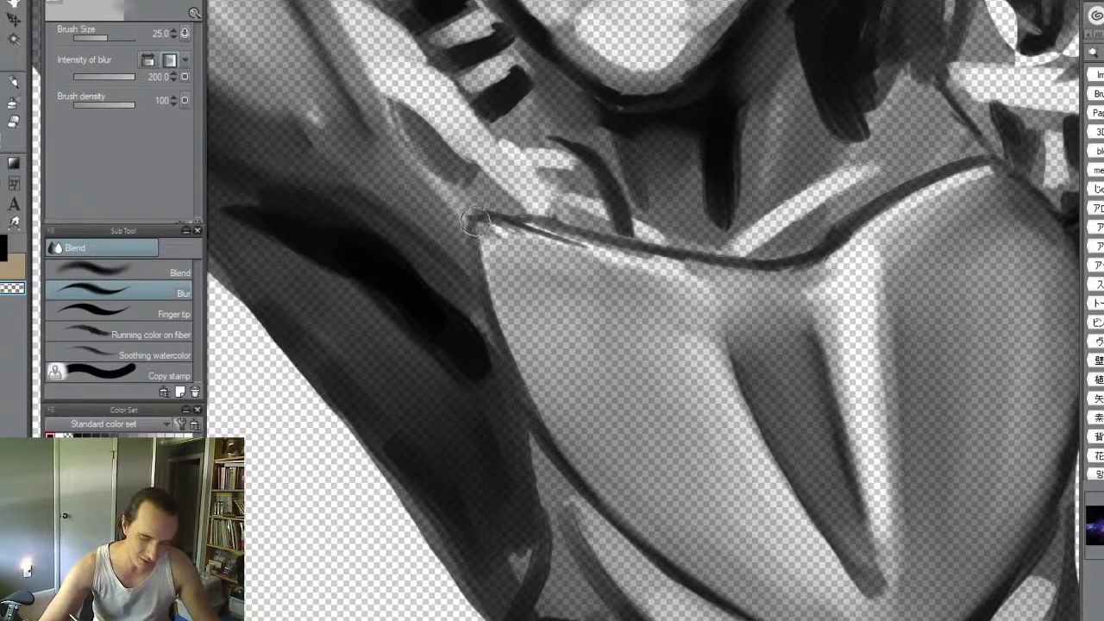
mouse_move(475, 222)
left_mouse_down()
mouse_move(549, 267)
mouse_move(555, 245)
mouse_move(525, 250)
mouse_move(597, 246)
left_mouse_up()
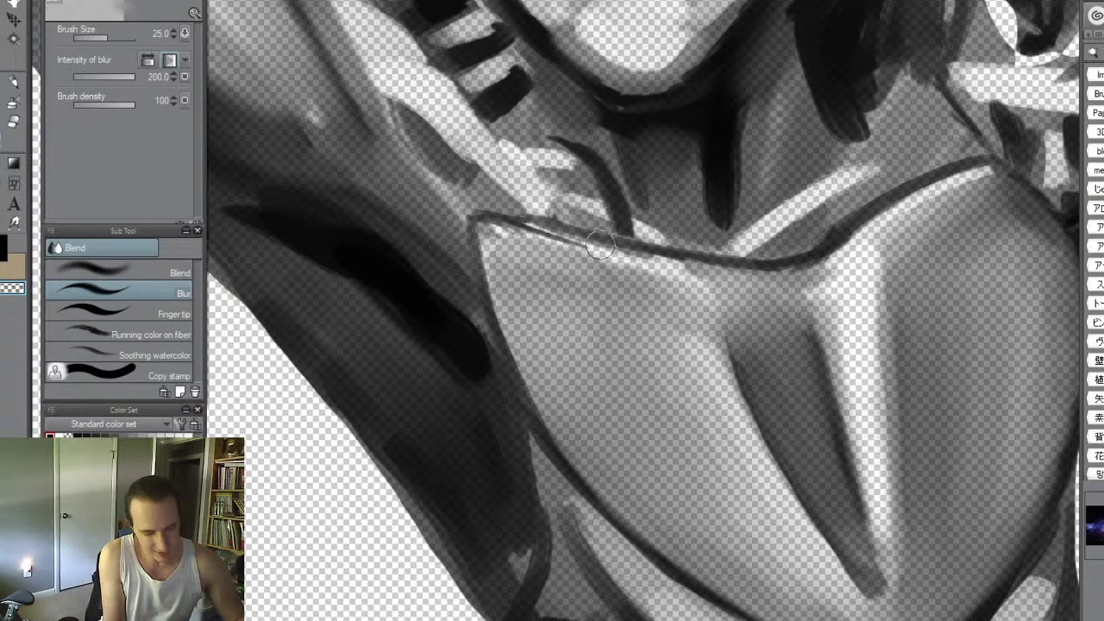
- Thicken the dark neckline edge of the chest plate with the size 10 flat brush, and touch it up with transparent strokes
key("b")
key("c")
left_click_drag(523, 223, 633, 257)
left_click_drag(521, 221, 723, 271)
left_click_drag(592, 244, 758, 275)
left_click_drag(658, 255, 732, 268)
key("bracketright")
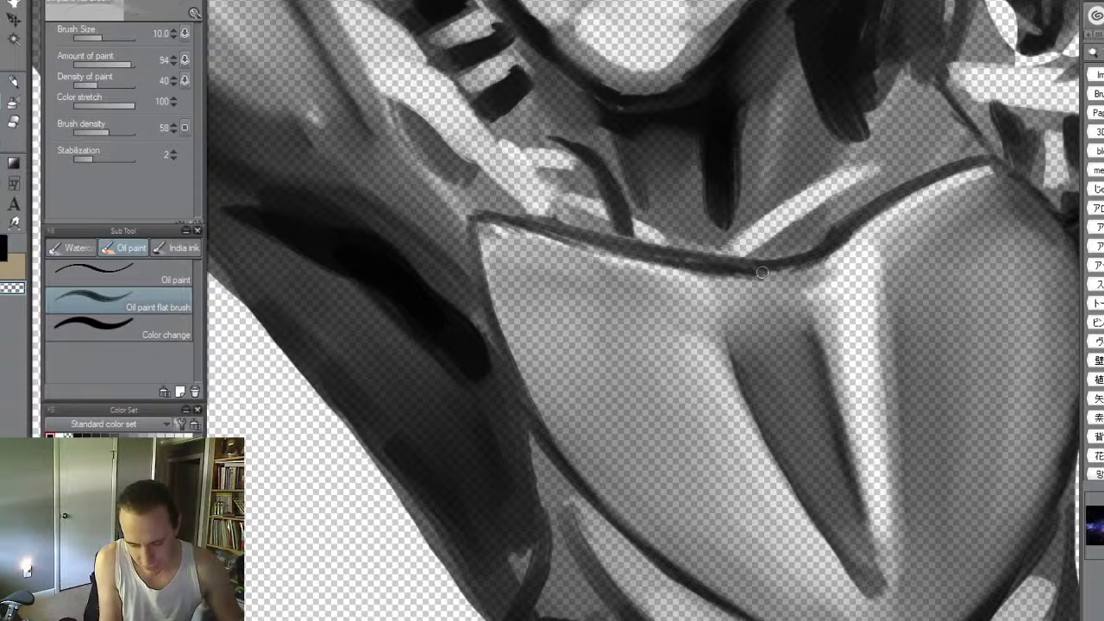
mouse_move(714, 268)
left_mouse_down()
mouse_move(770, 274)
mouse_move(724, 268)
mouse_move(828, 259)
mouse_move(787, 270)
mouse_move(846, 243)
left_mouse_up()
- Switch back to the black drawing colour and set the oil paint flat brush size to 20 over the shoulder piece
key("c")
key("alt+space")
left_click_drag(943, 286, 857, 328)
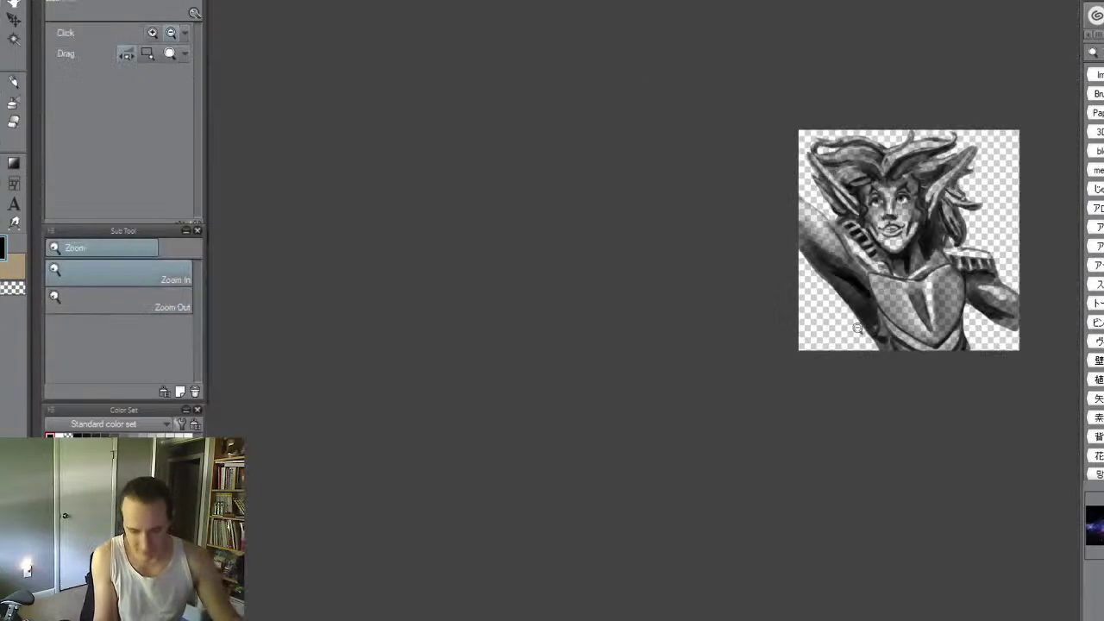
key("alt+space")
left_click_drag(956, 262, 1015, 313)
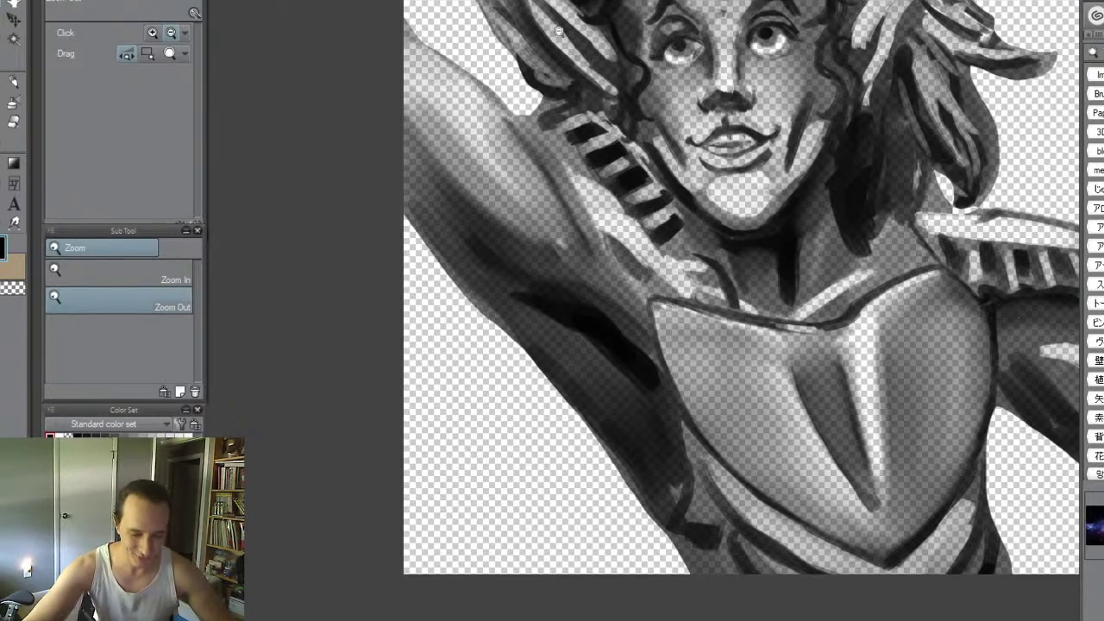
key("b")
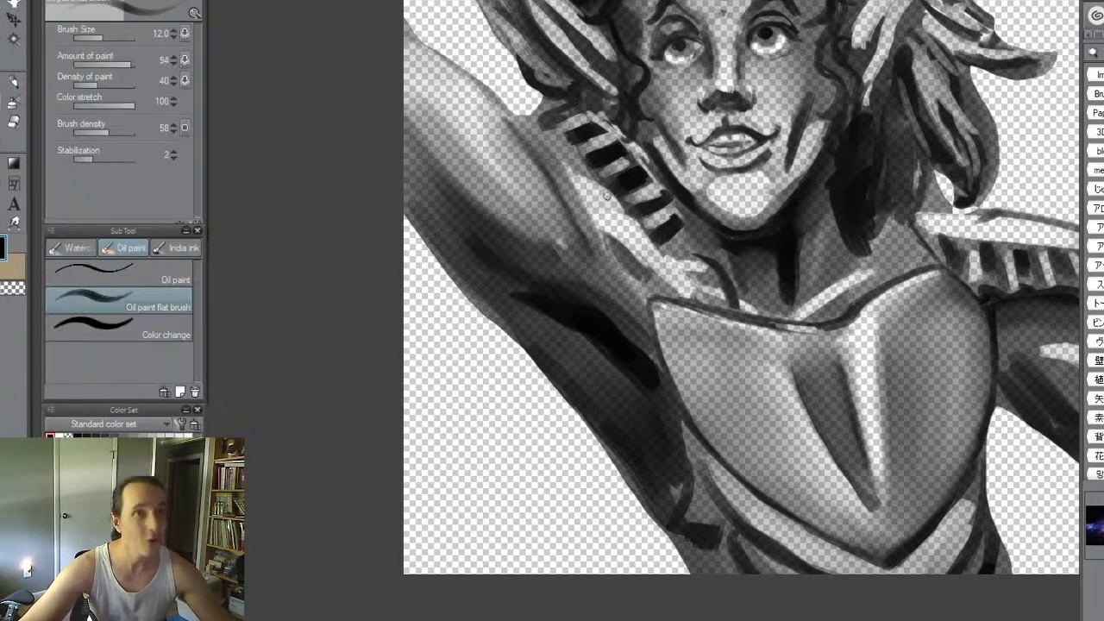
key("bracketright")
key("bracketright")
key("bracketright")
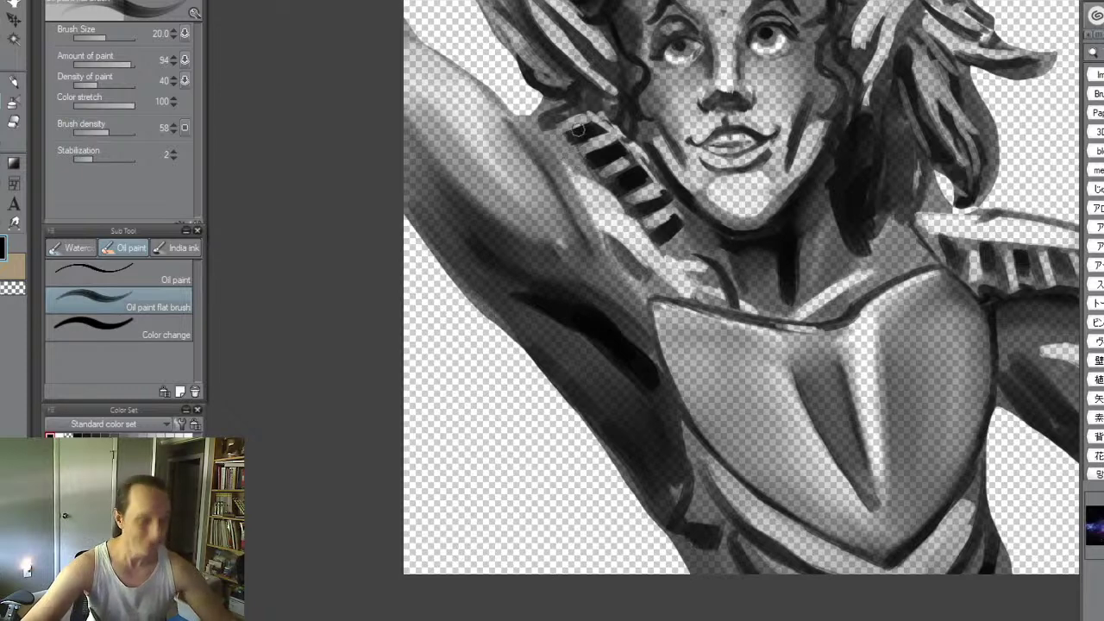
key("bracketleft")
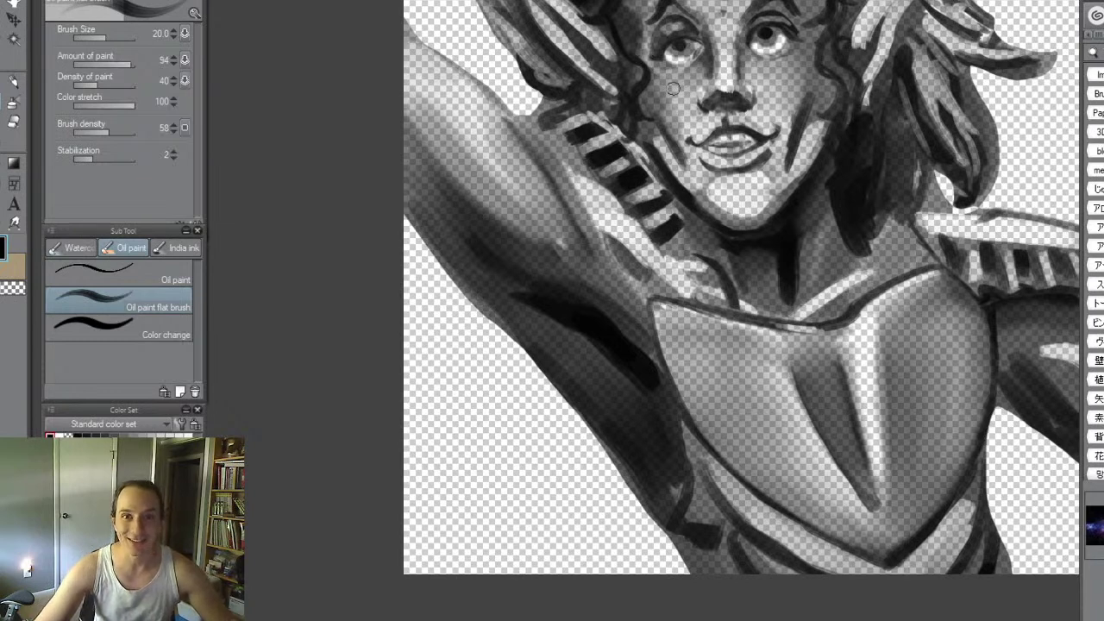
- Shade the viewer's-left shoulder piece with black strokes at sizes 20 and 30, and set the Blur tool's size to 30
mouse_move(662, 252)
left_mouse_down()
mouse_move(631, 211)
mouse_move(641, 207)
mouse_move(625, 211)
mouse_move(607, 186)
left_mouse_up()
mouse_move(669, 250)
left_mouse_down()
mouse_move(649, 227)
mouse_move(665, 269)
mouse_move(584, 174)
left_mouse_up()
key("bracketright")
key("bracketright")
mouse_move(637, 231)
left_mouse_down()
mouse_move(586, 176)
mouse_move(623, 221)
mouse_move(606, 199)
left_mouse_up()
key("j")
key("bracketright")
- Paint a short curved highlight on the torso's side below the raised arm with a transparent oil paint flat brush stroke at size 17
key("alt+space")
left_click_drag(960, 277, 1004, 283)
key("alt+space")
left_click_drag(959, 366, 1005, 384)
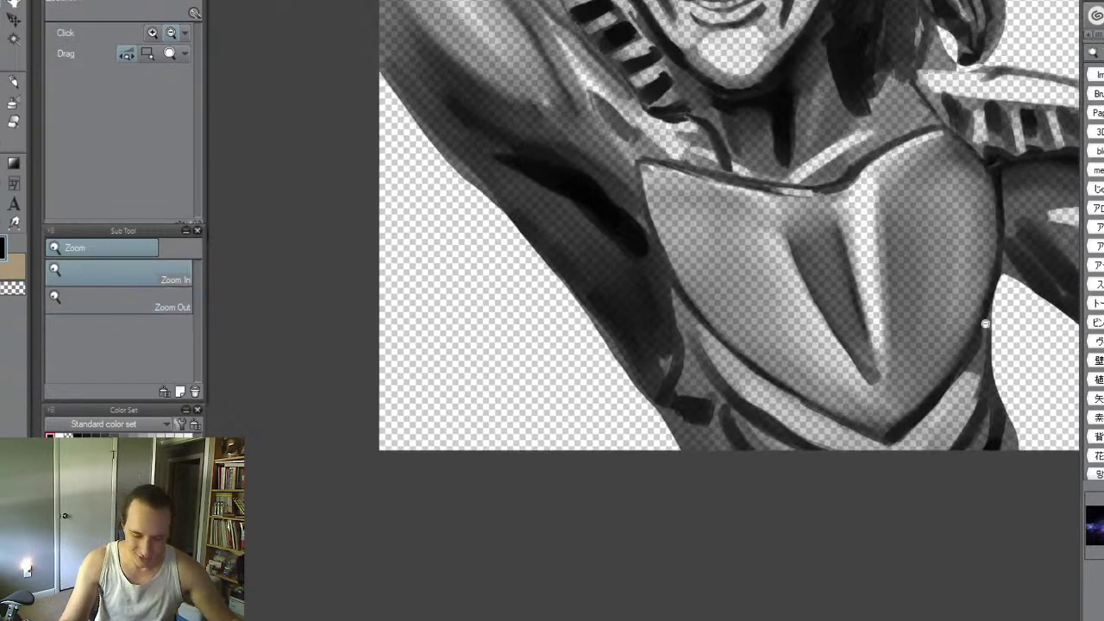
key("b")
key("c")
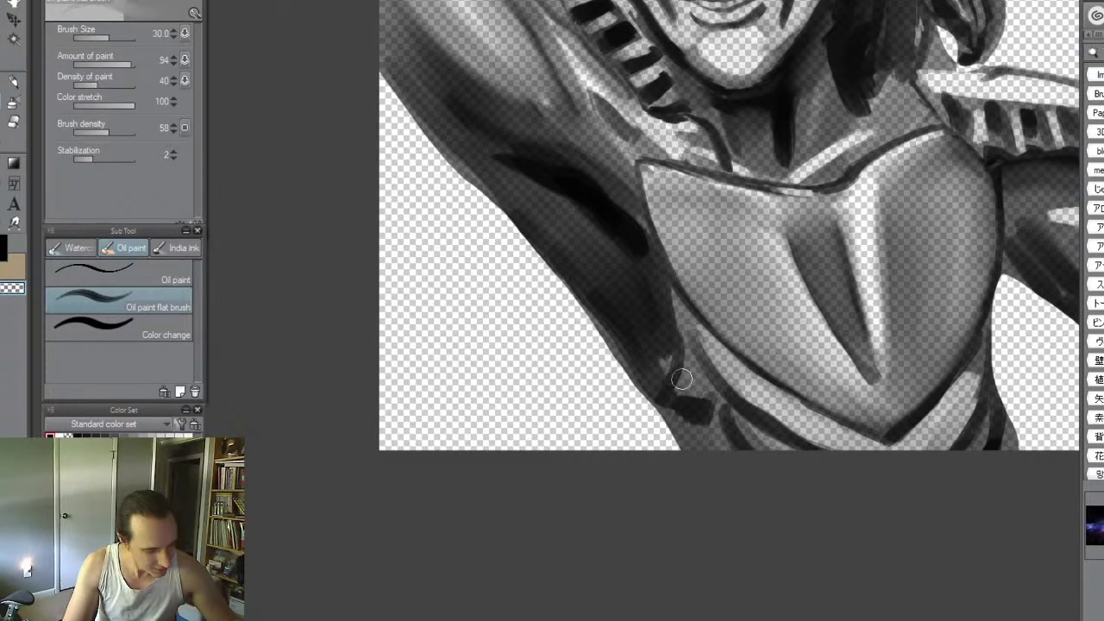
key("[")
key("[")
left_click_drag(679, 355, 663, 395)
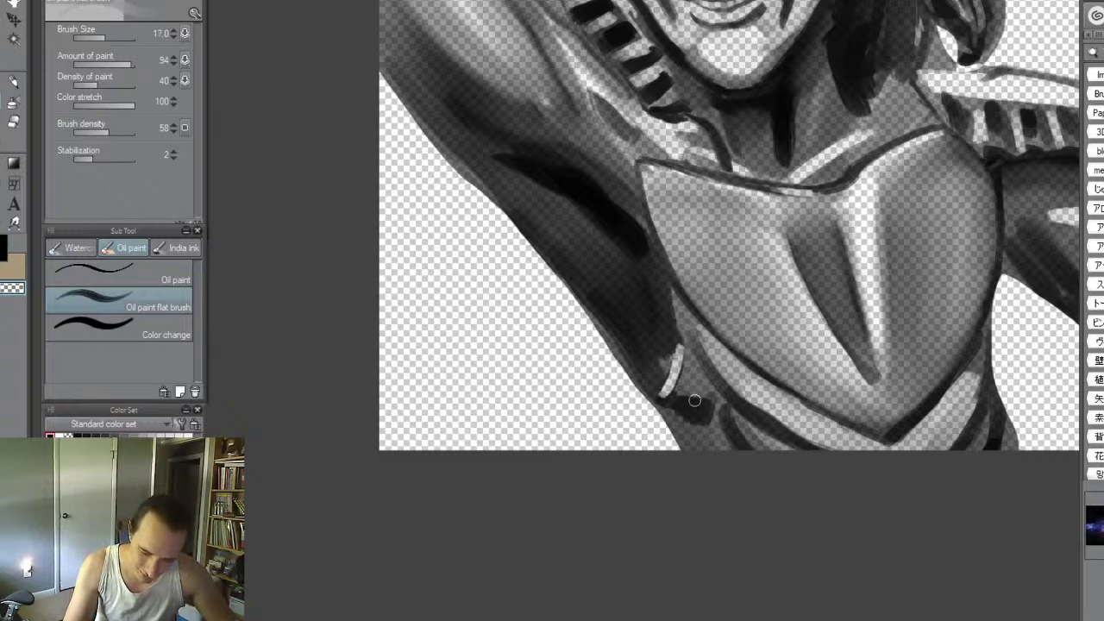
- Soften the dark patch below the new side highlight with the Blur tool at size 30, and clean its outer edge with the eraser
key("j")
mouse_move(703, 405)
left_mouse_down()
mouse_move(691, 381)
mouse_move(701, 412)
left_mouse_up()
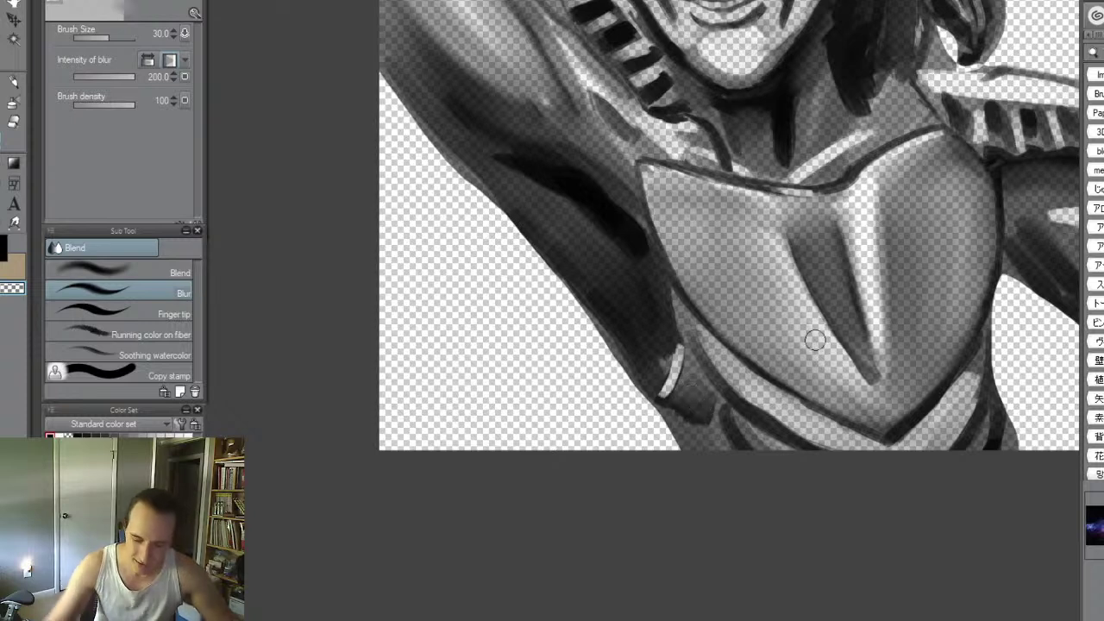
key("e")
mouse_move(689, 446)
left_mouse_down()
mouse_move(671, 426)
mouse_move(698, 461)
mouse_move(675, 440)
mouse_move(692, 443)
left_mouse_up()
- Examine the whole character painting at reduced size and closer up to judge the overall shading
key("ctrl+space")
left_click_drag(897, 327, 855, 392)
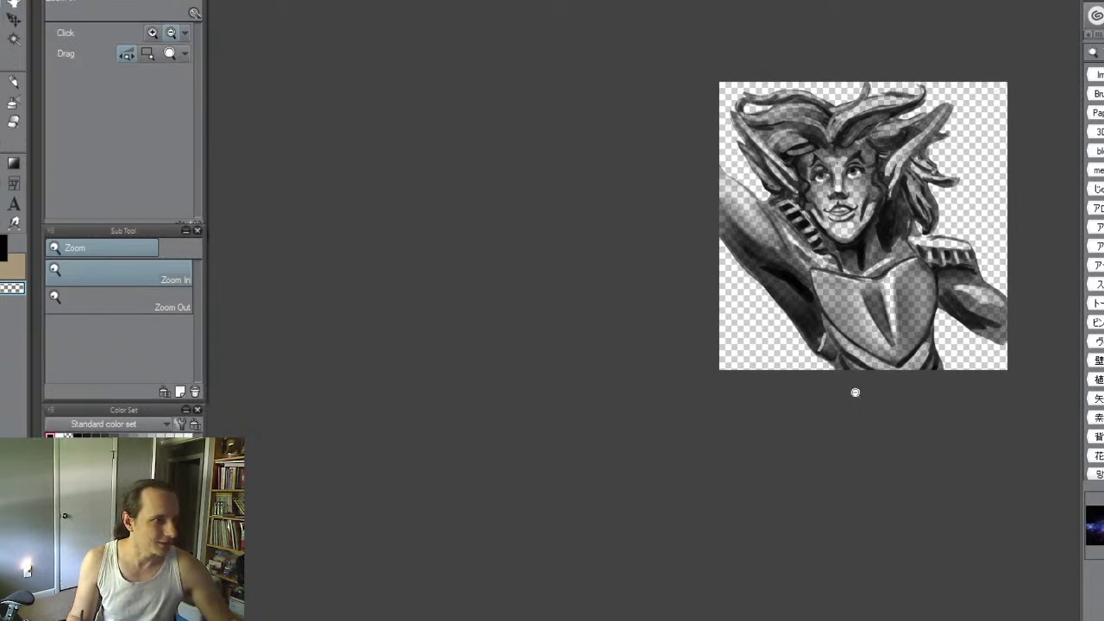
key("space")
left_click_drag(883, 330, 780, 455)
key("ctrl+space")
left_click_drag(807, 343, 864, 351)
key("space")
scroll(768, 326, "down", 5)
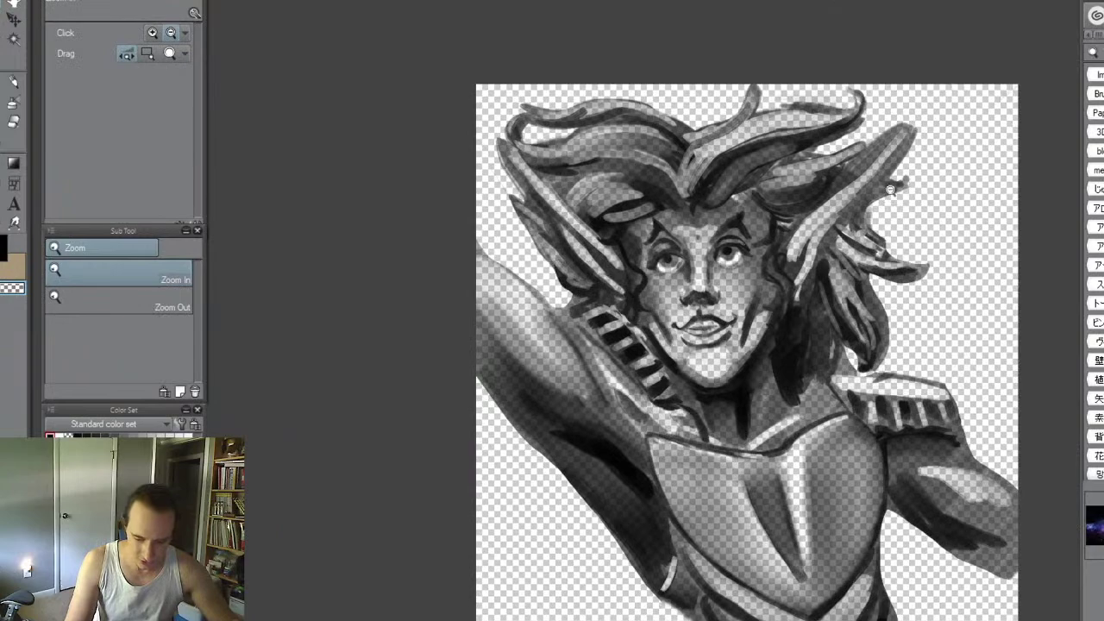
- Blend the black shadow beneath the raised arm into the surrounding dark tone with the Blur tool, up to size 50
left_click_drag(708, 406, 717, 406)
left_click_drag(616, 491, 710, 232)
key("space")
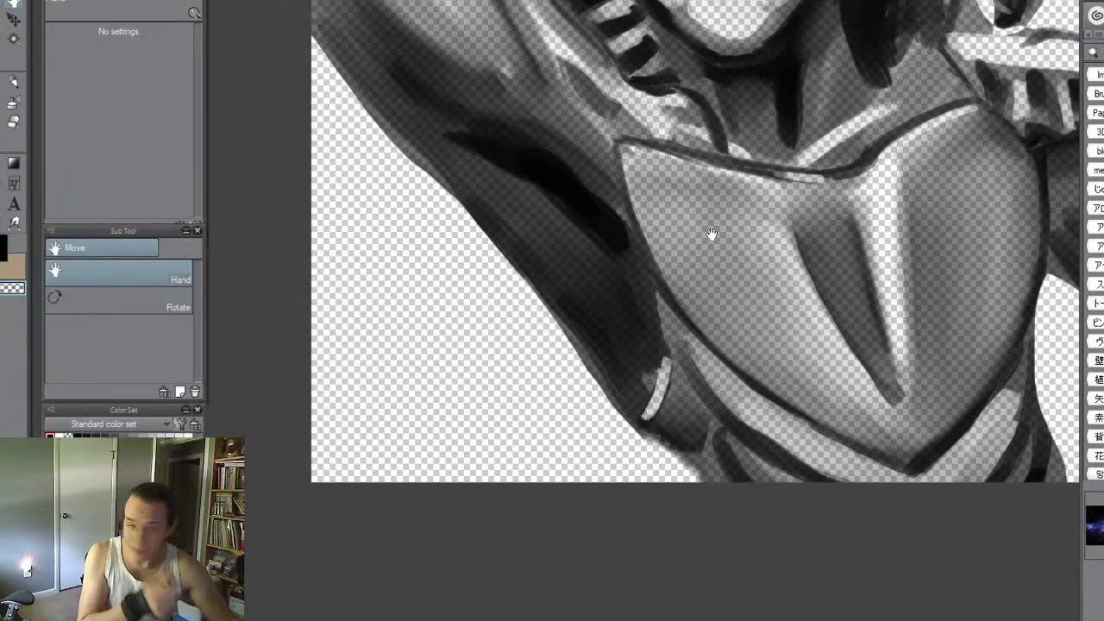
key("j")
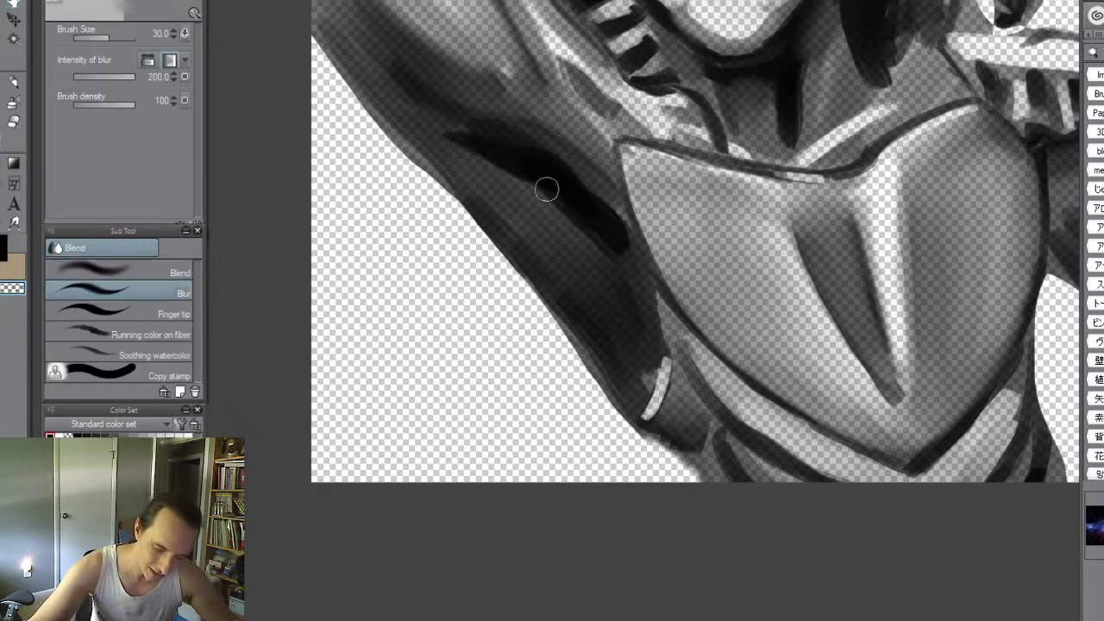
mouse_move(522, 177)
left_mouse_down()
mouse_move(570, 212)
mouse_move(607, 271)
mouse_move(505, 166)
mouse_move(451, 135)
mouse_move(480, 124)
mouse_move(601, 257)
mouse_move(540, 182)
mouse_move(550, 235)
mouse_move(488, 183)
mouse_move(521, 204)
left_mouse_up()
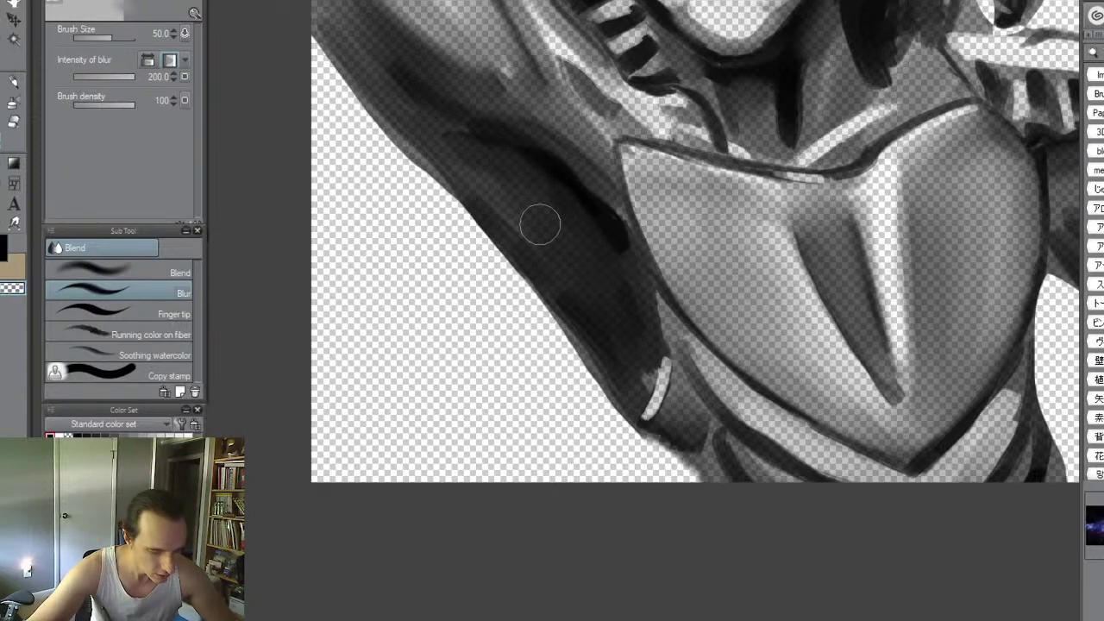
- Paint a black diagonal shadow stroke down the underarm area with the oil paint flat brush
key("b")
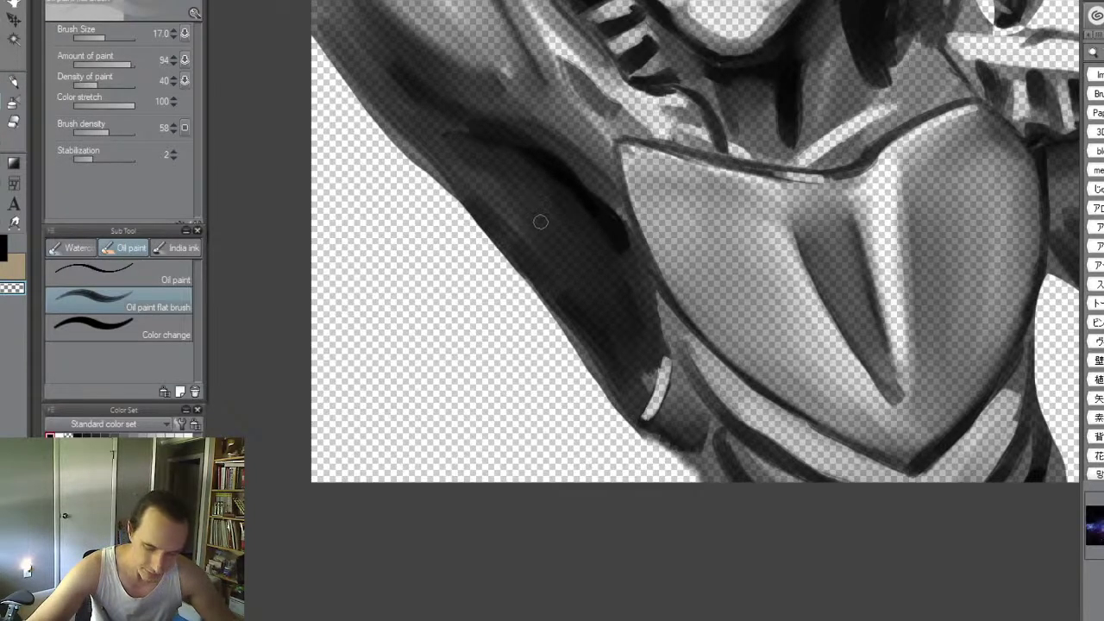
key("c")
key("bracketright")
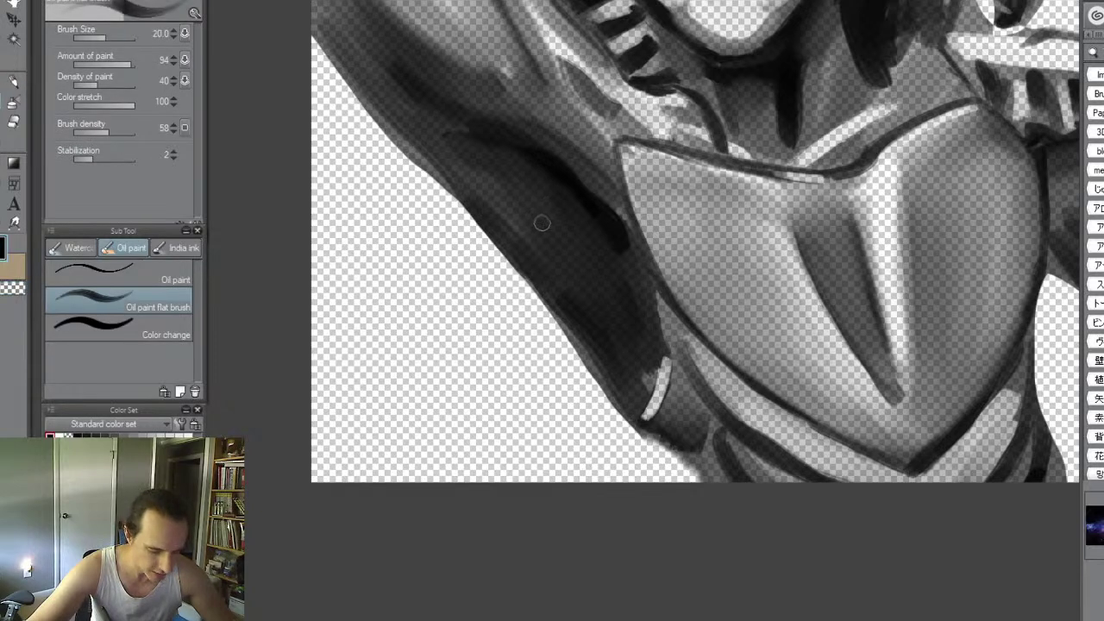
key("bracketright")
left_click_drag(495, 178, 601, 310)
- Lighten the underarm area beside the shadow with transparent strokes at size 50, and blend it with the Blur tool
key("c")
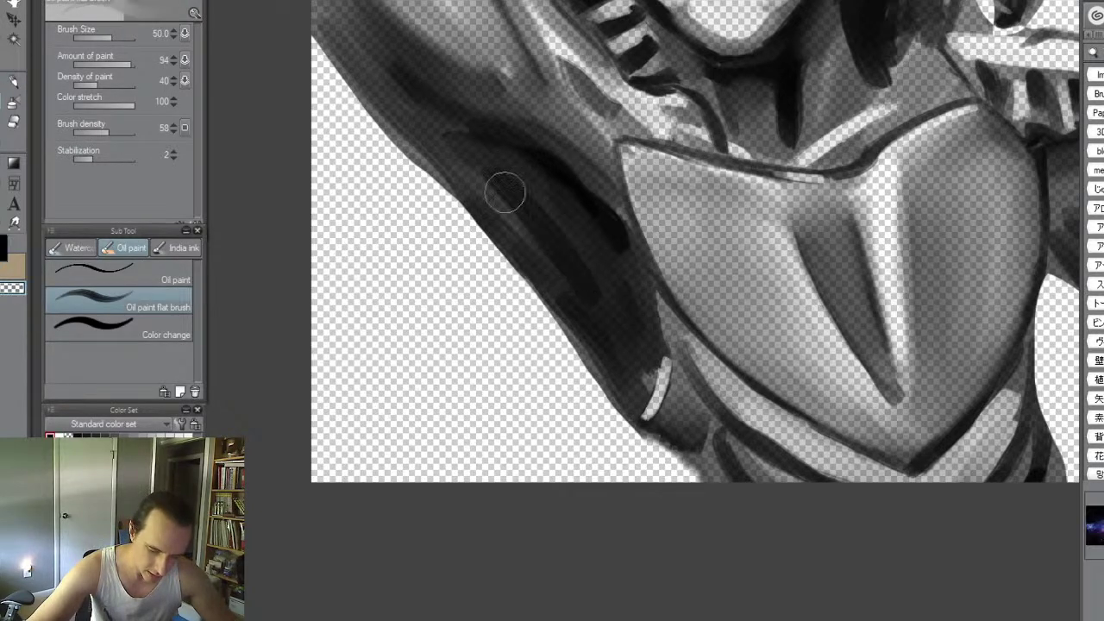
left_click_drag(491, 179, 583, 280)
mouse_move(552, 246)
left_mouse_down()
mouse_move(609, 317)
mouse_move(467, 161)
left_mouse_up()
key("j")
mouse_move(613, 294)
left_mouse_down()
mouse_move(506, 167)
mouse_move(467, 159)
mouse_move(562, 228)
mouse_move(625, 314)
mouse_move(628, 342)
mouse_move(571, 301)
mouse_move(463, 178)
mouse_move(608, 330)
mouse_move(604, 339)
mouse_move(550, 259)
mouse_move(452, 159)
left_mouse_up()
- Darken the outline and inner edge of the torso's side below the curved highlight with black flat brush strokes at size 20
key("ctrl+space")
mouse_move(703, 211)
left_mouse_down()
mouse_move(654, 316)
mouse_move(675, 331)
left_mouse_up()
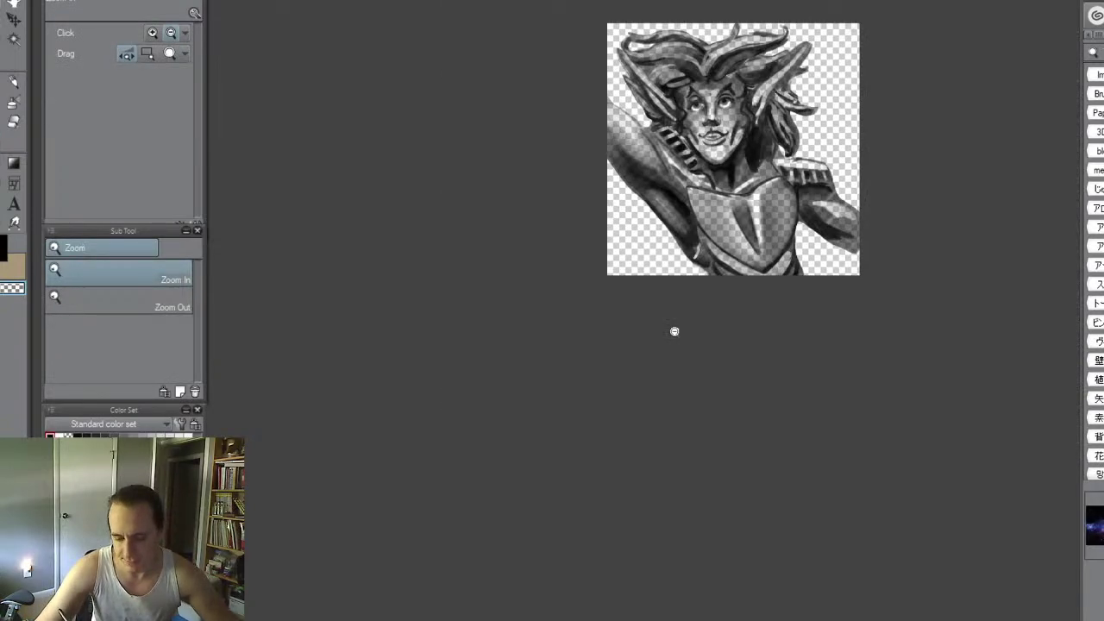
mouse_move(743, 264)
left_mouse_down()
mouse_move(816, 274)
mouse_move(773, 158)
left_mouse_up()
key("space")
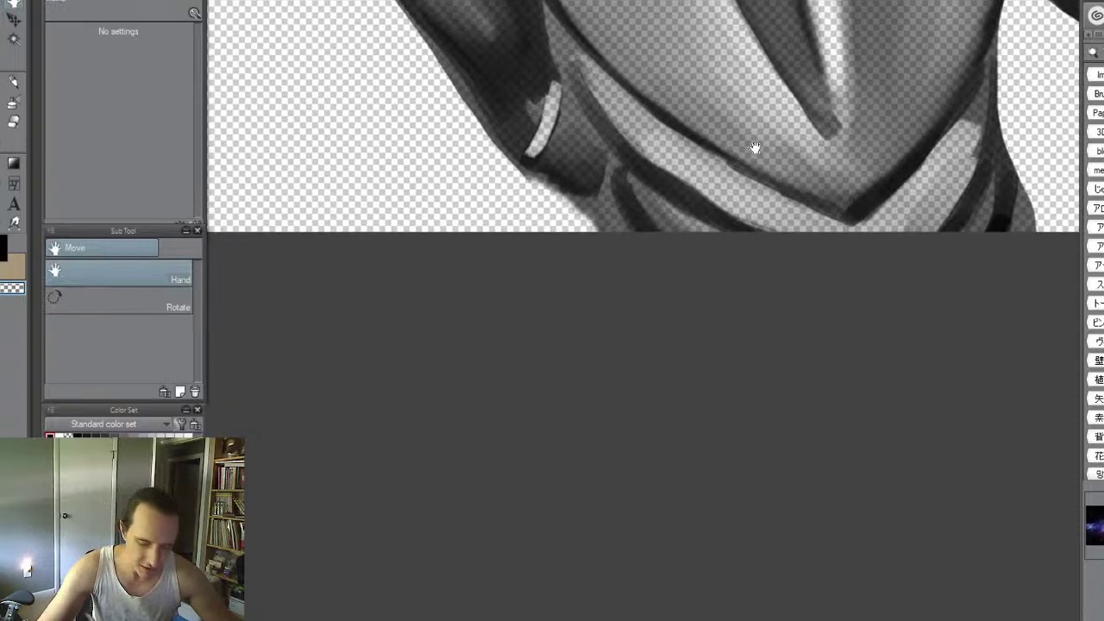
key("b")
key("bracketleft")
key("bracketleft")
key("bracketleft")
key("bracketleft")
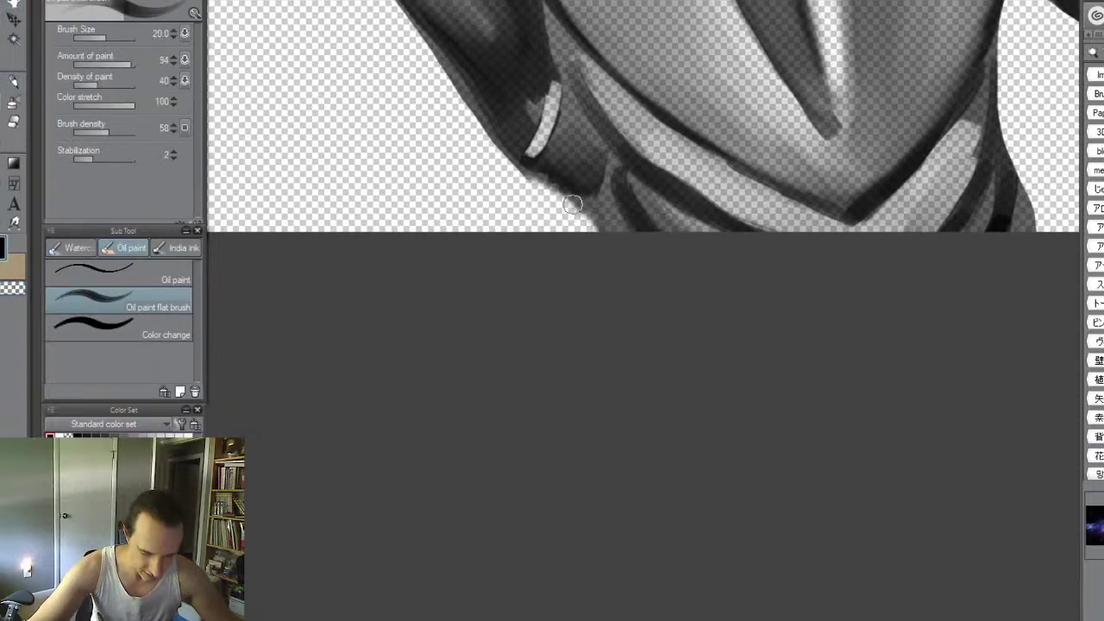
mouse_move(576, 203)
left_mouse_down()
mouse_move(618, 262)
mouse_move(561, 190)
left_mouse_up()
left_click_drag(598, 153, 589, 191)
- Set the flat brush size to 30 and soften the strokes on the torso's side with the Blur tool
key("bracketright")
key("bracketright")
key("j")
mouse_move(582, 147)
left_mouse_down()
mouse_move(576, 177)
mouse_move(576, 136)
left_mouse_up()
- Paint new black hair tufts rising from the top centre of the head with the oil paint flat brush
key("ctrl+space")
left_click_drag(726, 152, 651, 278)
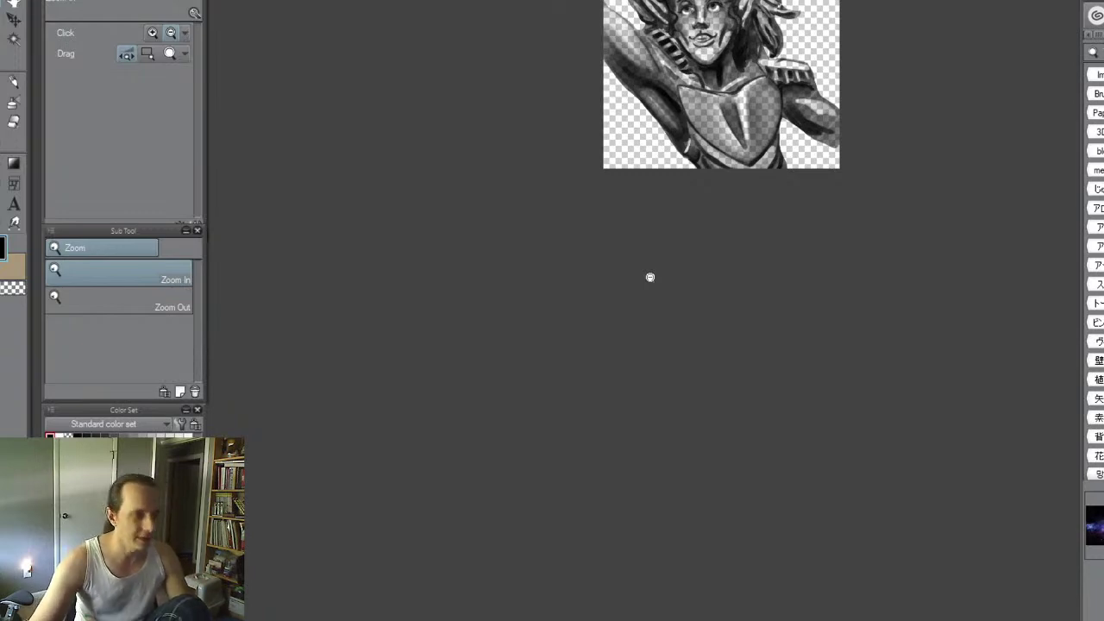
left_click_drag(774, 85, 881, 102)
left_click_drag(884, 120, 918, 319)
left_click_drag(793, 173, 825, 175)
left_click_drag(771, 82, 841, 287)
left_click_drag(795, 230, 865, 233)
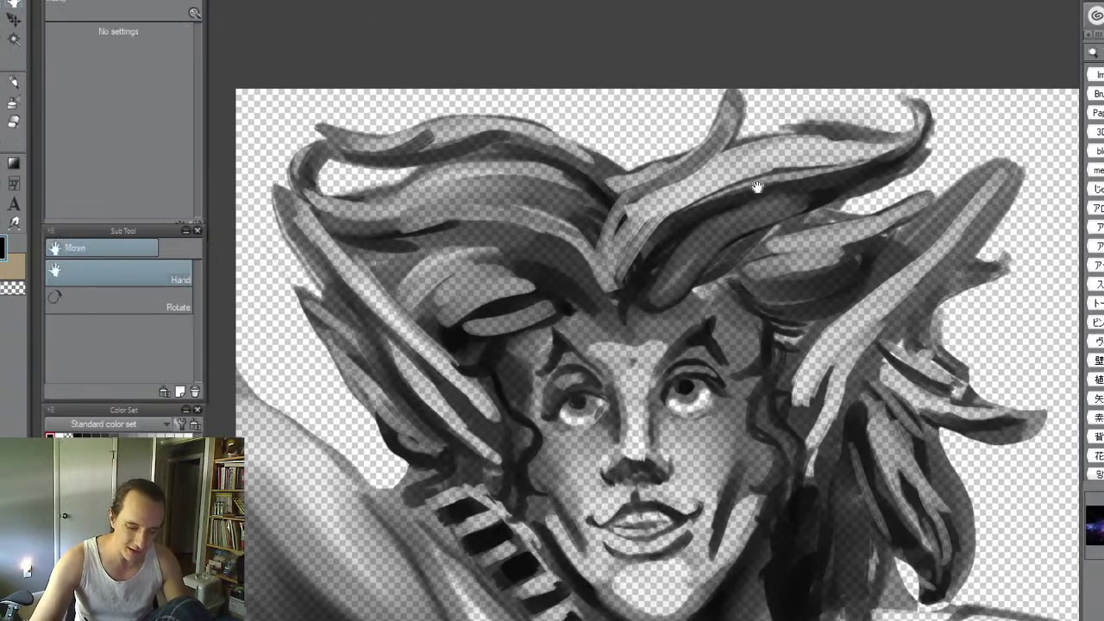
left_click_drag(761, 173, 836, 262)
key("p")
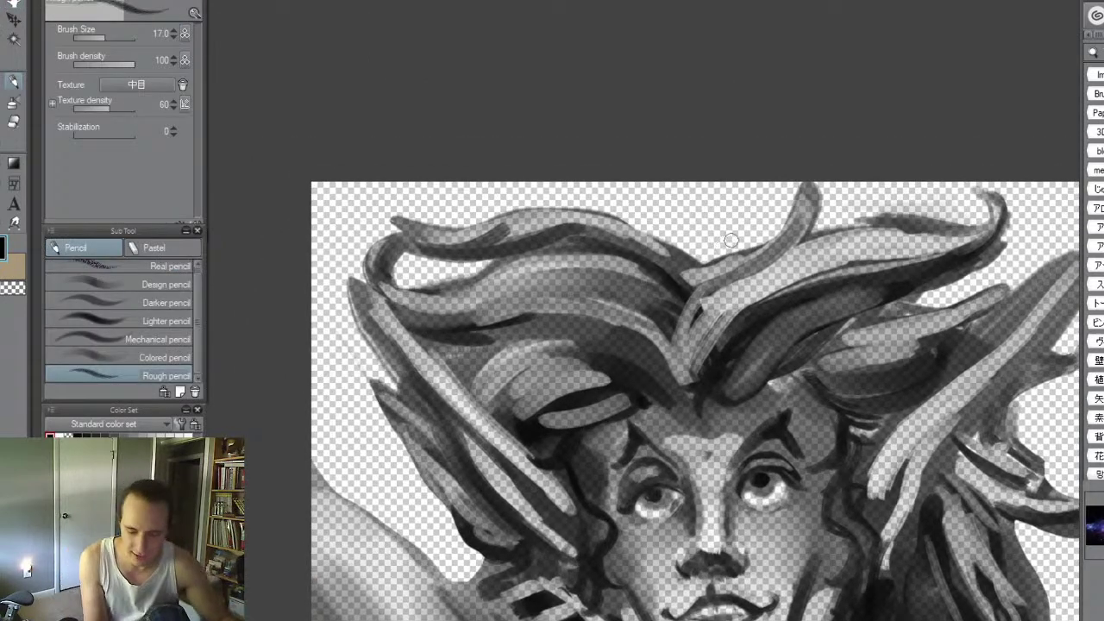
key("b")
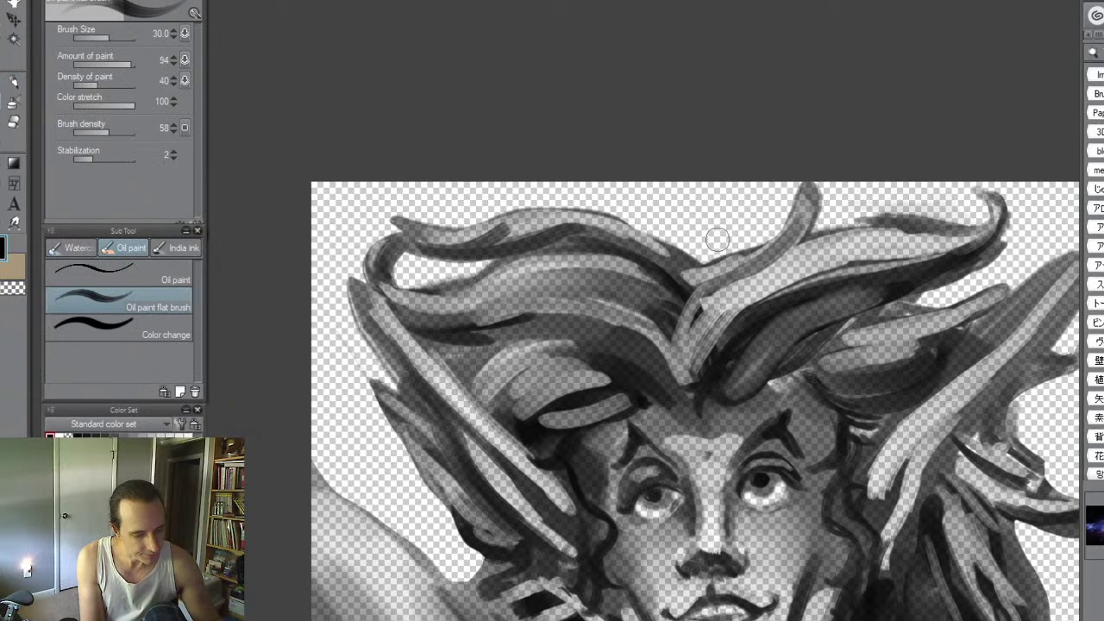
left_click_drag(715, 254, 639, 193)
mouse_move(693, 247)
left_mouse_down()
mouse_move(642, 218)
mouse_move(767, 76)
mouse_move(773, 222)
mouse_move(713, 255)
mouse_move(773, 192)
mouse_move(752, 194)
mouse_move(679, 256)
mouse_move(693, 246)
mouse_move(652, 226)
mouse_move(788, 226)
mouse_move(739, 242)
mouse_move(786, 212)
mouse_move(683, 240)
mouse_move(633, 205)
mouse_move(724, 246)
mouse_move(710, 252)
mouse_move(797, 212)
mouse_move(761, 218)
mouse_move(763, 205)
mouse_move(693, 246)
mouse_move(734, 221)
mouse_move(701, 242)
left_mouse_up()
- Lighten the insides of the new hair tufts with transparent strokes and define their dark edges, reducing the flat brush to size 20
key("c")
left_click_drag(695, 234, 640, 206)
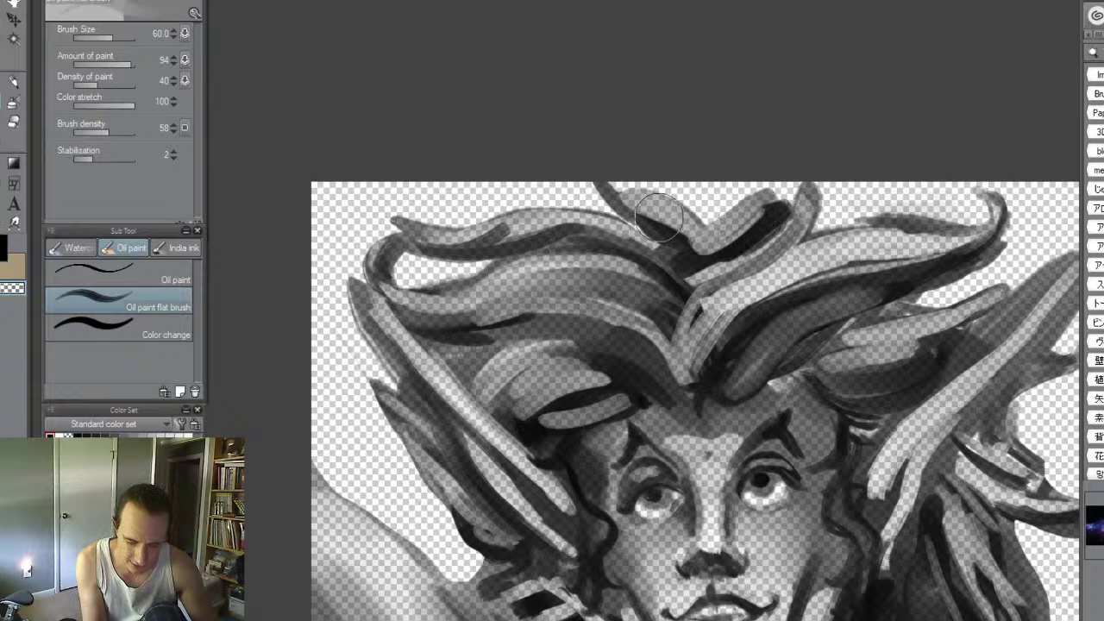
key("c")
mouse_move(691, 252)
left_mouse_down()
mouse_move(762, 200)
mouse_move(677, 262)
mouse_move(771, 199)
mouse_move(679, 260)
left_mouse_up()
key("c")
key("bracketleft")
key("bracketleft")
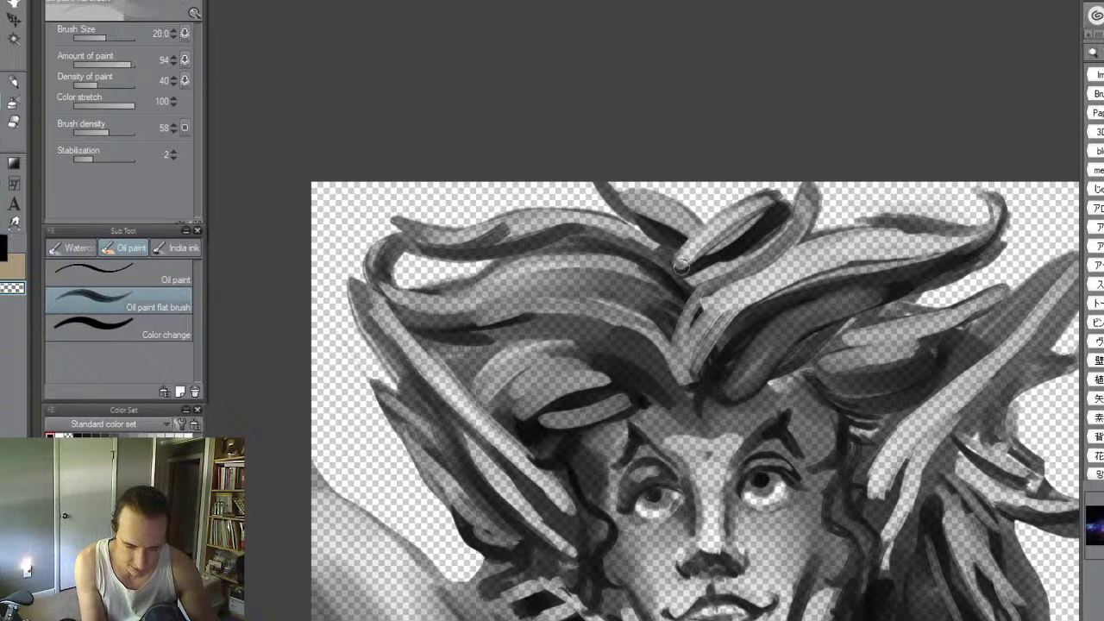
key("j")
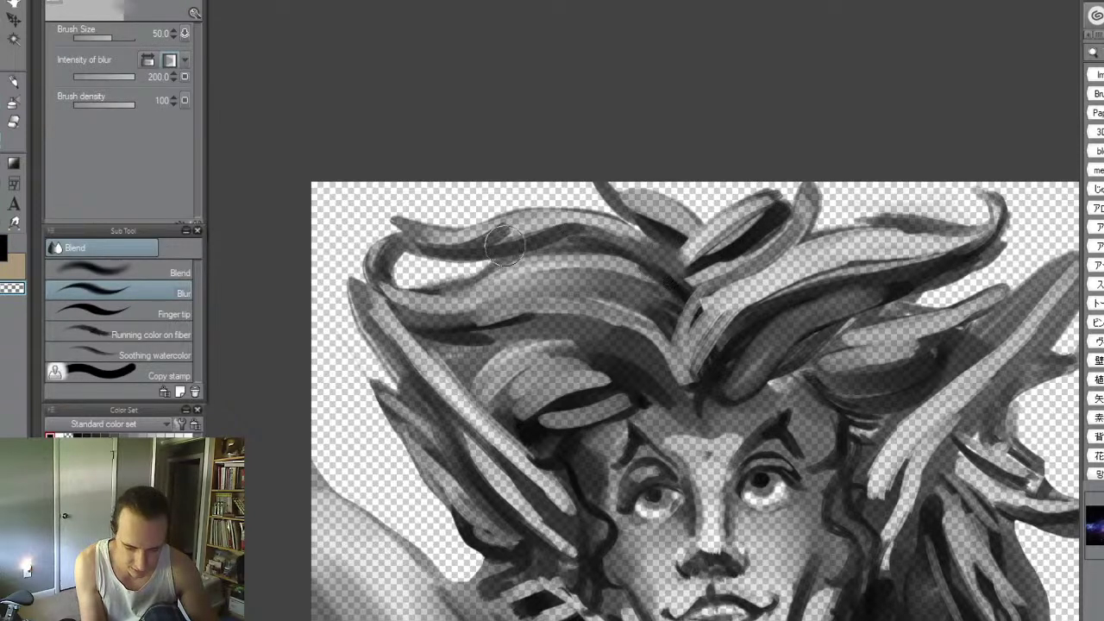
- Examine the whole painting and the head close up to judge how the new hair tufts fit the figure
key("alt+space")
left_click_drag(899, 358, 824, 368)
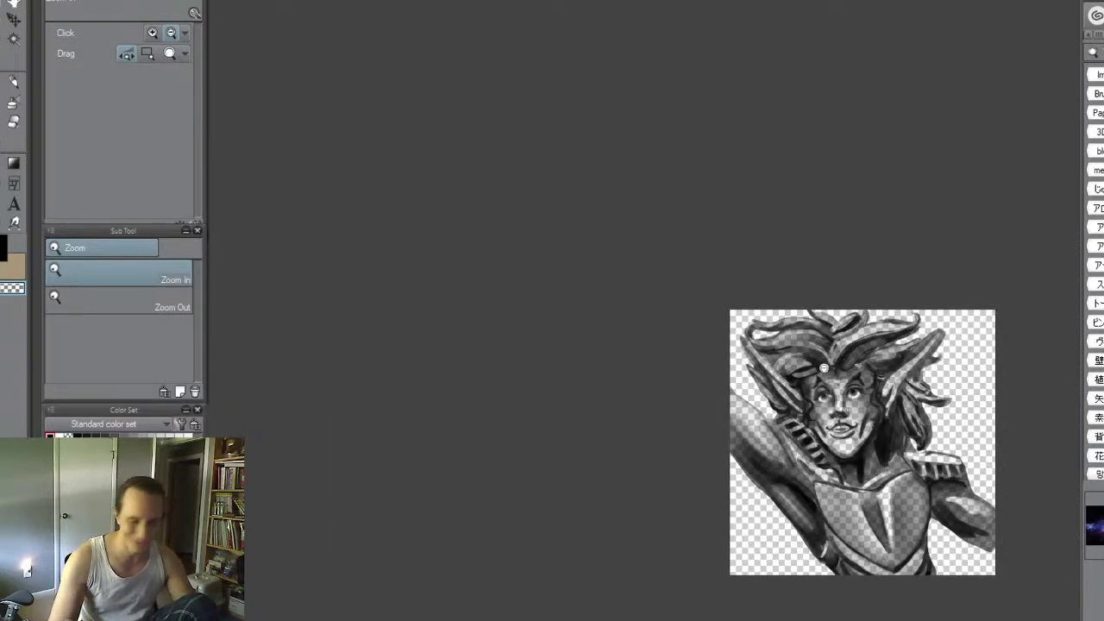
key("alt+space")
left_click_drag(881, 423, 917, 431)
key("space")
key("ctrl+space")
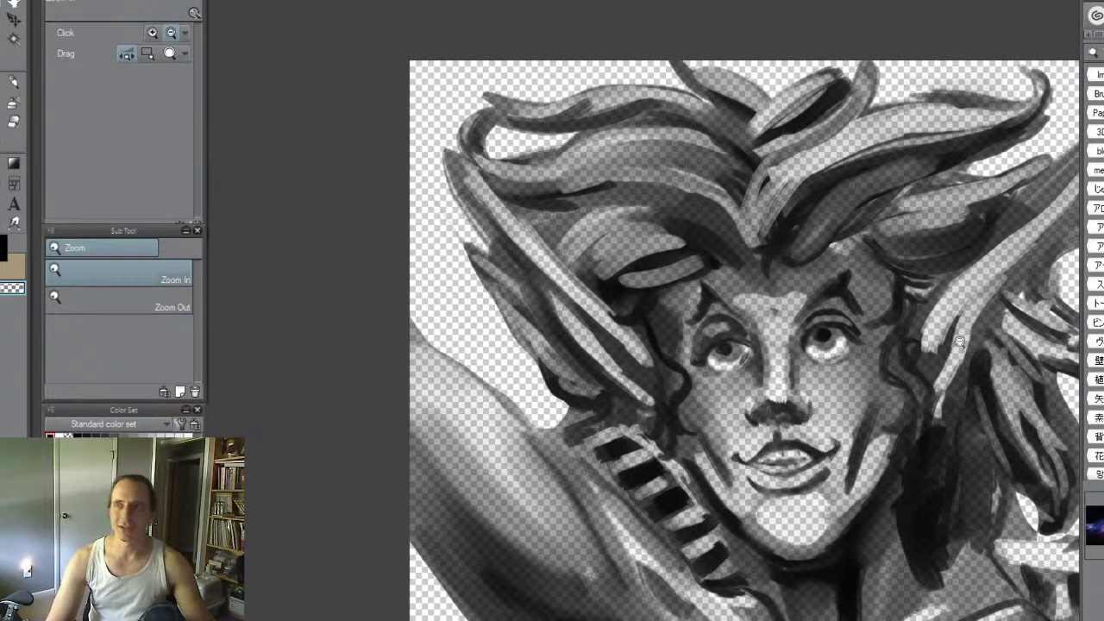
key("alt+space")
mouse_move(705, 265)
left_mouse_down()
mouse_move(640, 302)
mouse_move(639, 315)
mouse_move(688, 276)
mouse_move(642, 293)
mouse_move(702, 267)
mouse_move(672, 291)
mouse_move(661, 342)
mouse_move(682, 280)
mouse_move(657, 313)
mouse_move(649, 345)
mouse_move(656, 370)
mouse_move(666, 342)
left_mouse_up()
key("ctrl+space")
left_click_drag(998, 401, 934, 436)
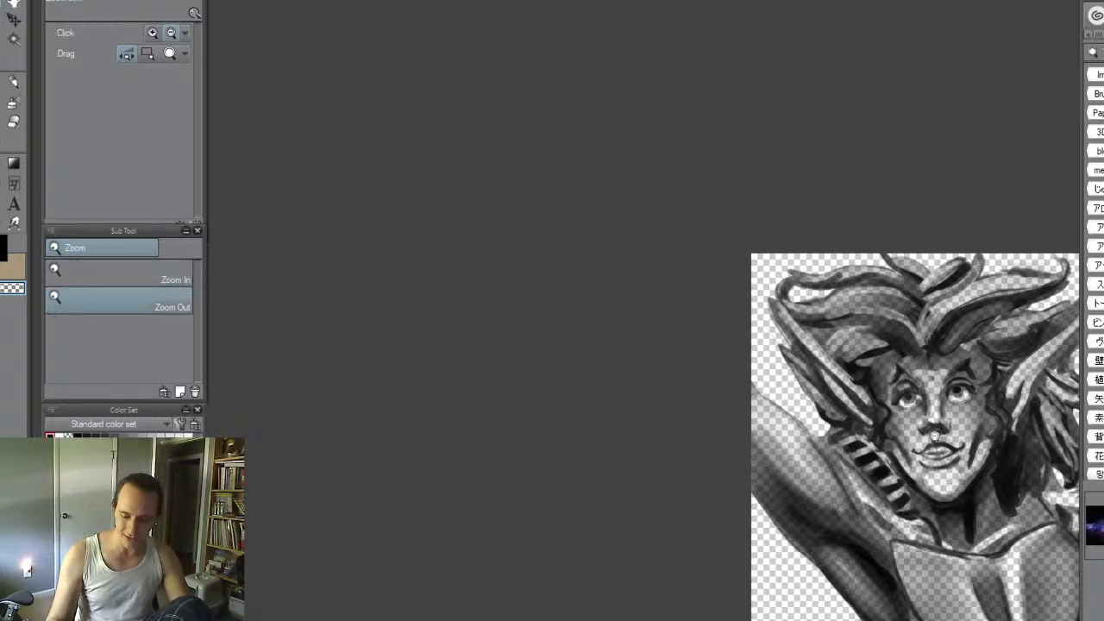
key("alt+space")
left_click_drag(1004, 330, 1032, 323)
key("space")
left_click_drag(1051, 279, 972, 363)
- Deepen the shadow along the viewer's-right front hair sweep with a black oil paint flat brush stroke at size 25
key("ctrl+space")
key("space")
left_click_drag(929, 295, 923, 208)
key("ctrl+space")
left_click_drag(837, 281, 865, 268)
key("]")
key("c")
mouse_move(666, 437)
left_mouse_down()
mouse_move(642, 476)
mouse_move(730, 373)
mouse_move(849, 312)
mouse_move(769, 340)
mouse_move(622, 487)
mouse_move(756, 351)
mouse_move(962, 269)
mouse_move(720, 366)
mouse_move(662, 443)
mouse_move(600, 493)
mouse_move(676, 439)
mouse_move(766, 338)
mouse_move(949, 271)
left_mouse_up()
- Blend the shadow of the viewer's-right hair sweep into its lighter upper part with the Blur tool at size 25
key("j")
mouse_move(646, 446)
left_mouse_down()
mouse_move(624, 467)
mouse_move(690, 374)
mouse_move(863, 289)
mouse_move(925, 239)
mouse_move(696, 306)
mouse_move(569, 438)
mouse_move(688, 299)
mouse_move(866, 225)
mouse_move(1004, 194)
mouse_move(831, 230)
left_mouse_up()
key("alt+space")
left_click_drag(875, 298, 766, 345)
key("alt+space")
left_click_drag(866, 321, 960, 328)
key("space")
mouse_move(920, 304)
left_mouse_down()
mouse_move(912, 327)
mouse_move(805, 431)
left_mouse_up()
mouse_move(527, 456)
left_mouse_down()
mouse_move(573, 388)
mouse_move(730, 272)
mouse_move(910, 239)
left_mouse_up()
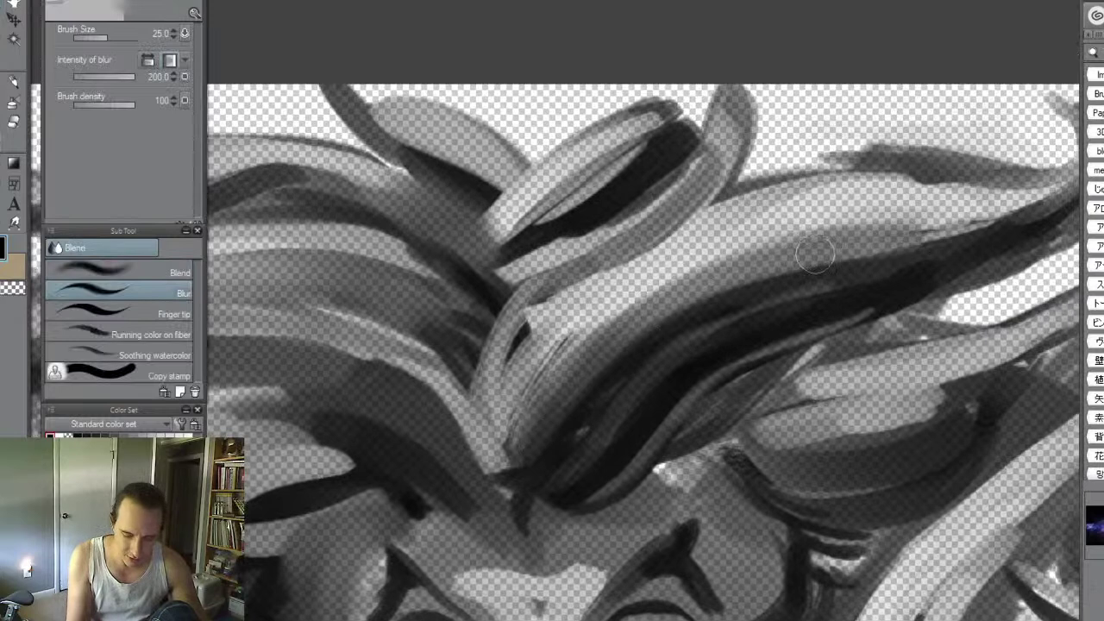
mouse_move(725, 296)
left_mouse_down()
mouse_move(997, 219)
mouse_move(922, 250)
mouse_move(1042, 201)
mouse_move(924, 217)
mouse_move(1008, 223)
mouse_move(1061, 197)
mouse_move(957, 247)
mouse_move(810, 262)
mouse_move(923, 255)
mouse_move(697, 289)
mouse_move(729, 287)
mouse_move(634, 362)
mouse_move(980, 222)
mouse_move(916, 263)
mouse_move(728, 322)
mouse_move(904, 274)
mouse_move(604, 404)
mouse_move(1025, 207)
mouse_move(747, 340)
mouse_move(863, 310)
mouse_move(700, 374)
mouse_move(595, 498)
mouse_move(699, 395)
mouse_move(945, 262)
mouse_move(975, 231)
left_mouse_up()
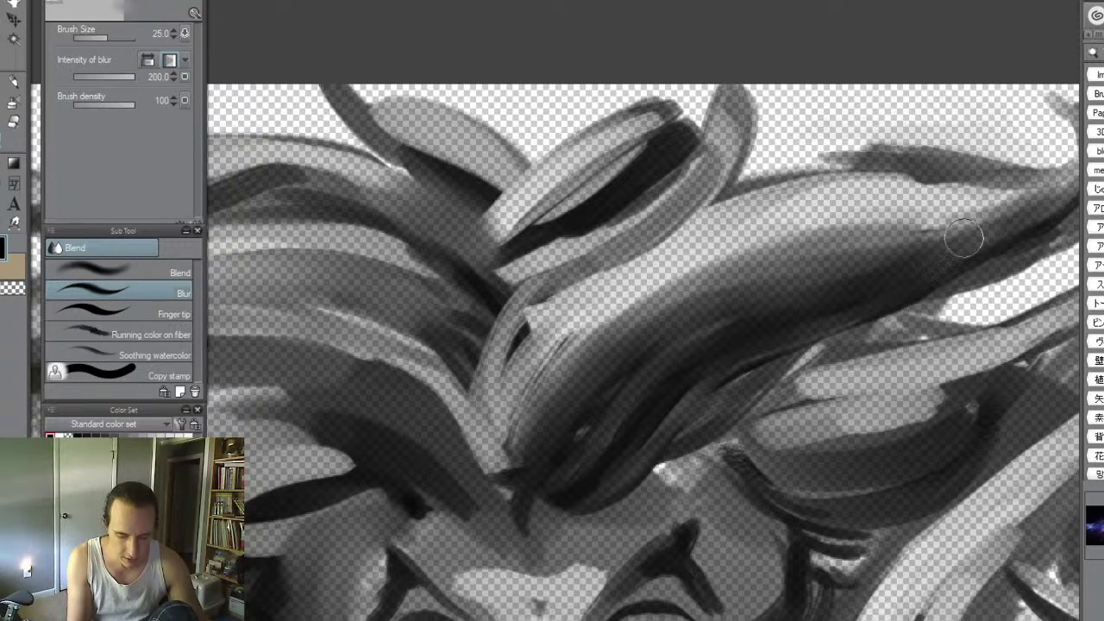
- Try to paint a dark strand curving from the hairline up across the hair parting with the flat brush at size 30
key("ctrl+space")
left_click_drag(935, 309, 803, 366)
key("alt+space")
left_click_drag(910, 312, 936, 324)
scroll(935, 302, "up", 1)
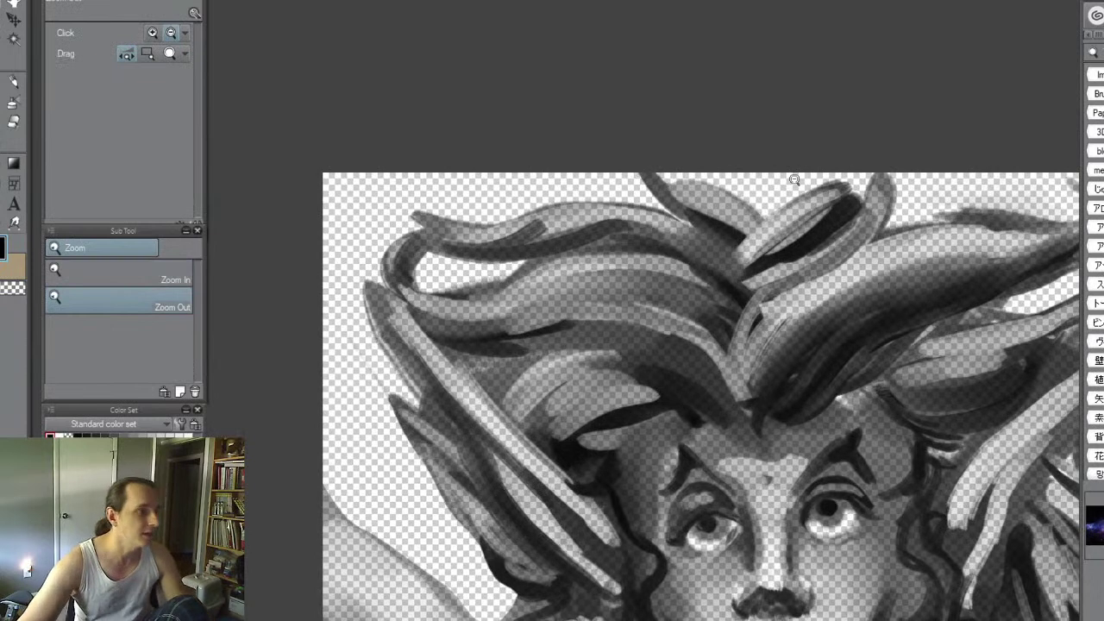
key("ctrl+space")
left_click(844, 370)
key("p")
key("b")
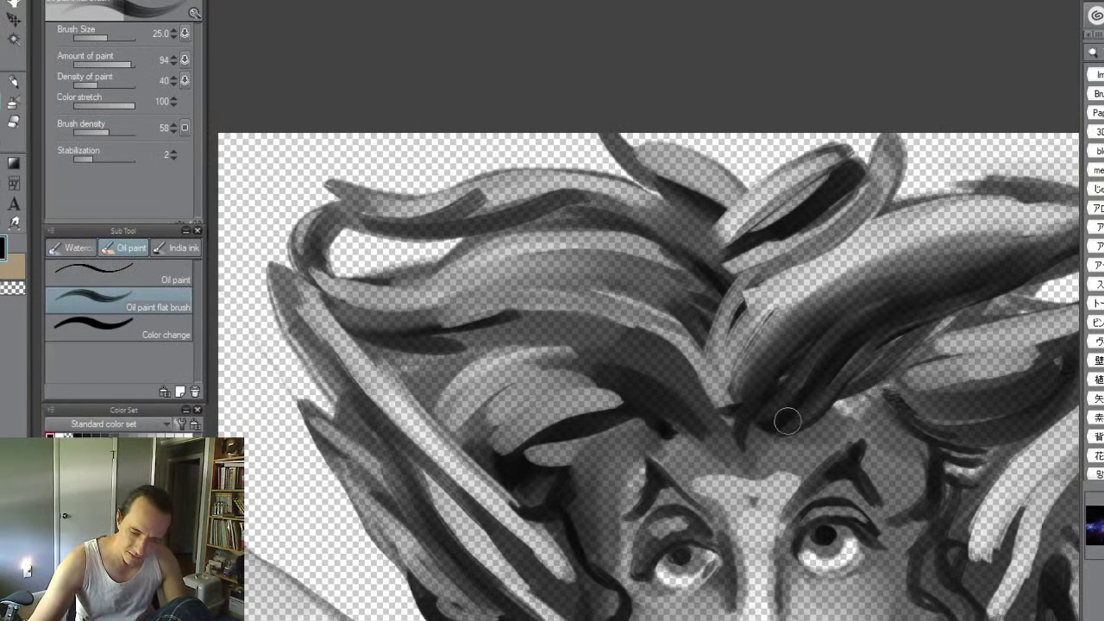
key("bracketright")
mouse_move(772, 423)
left_mouse_down()
mouse_move(774, 400)
mouse_move(652, 221)
left_mouse_up()
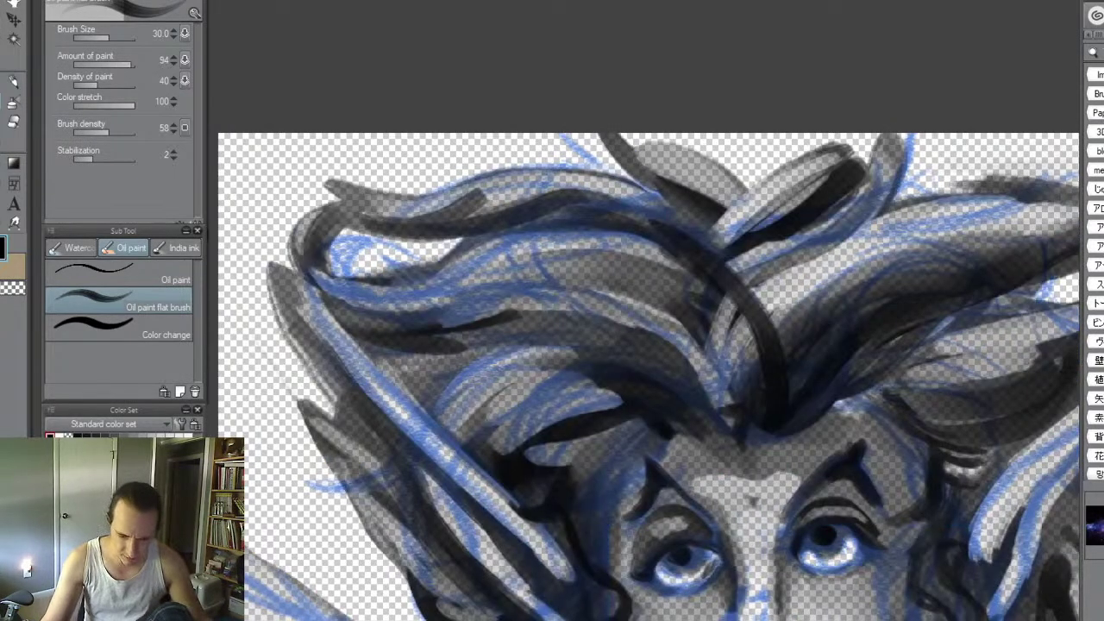
key("ctrl+z")
- Paint three black strands along the viewer's-right hair sweep with the oil paint flat brush at size 20
key("bracketleft")
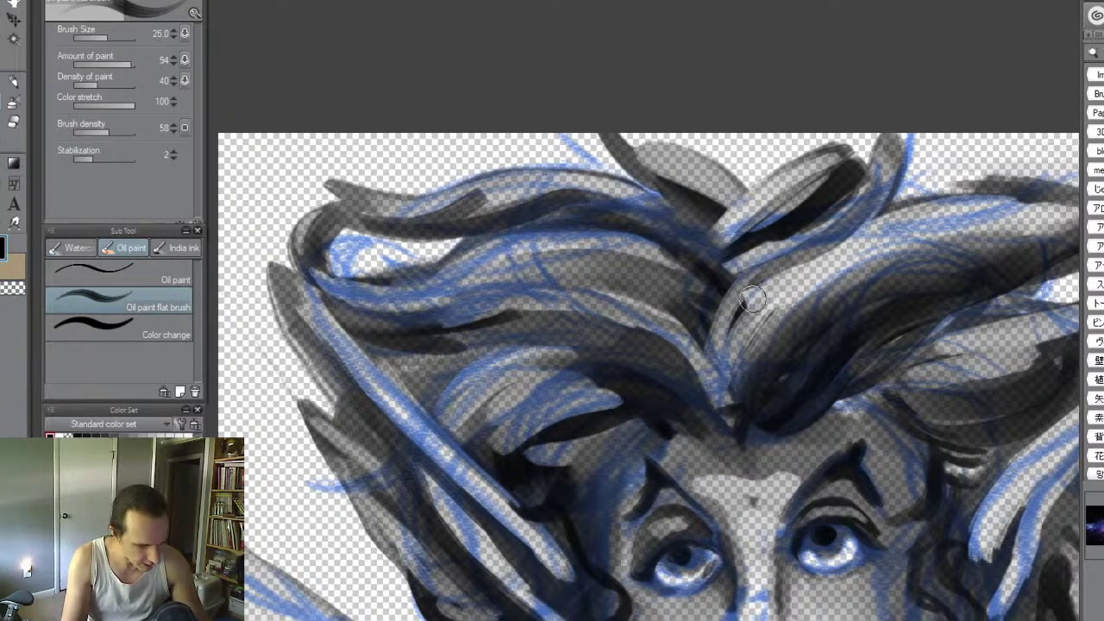
key("bracketleft")
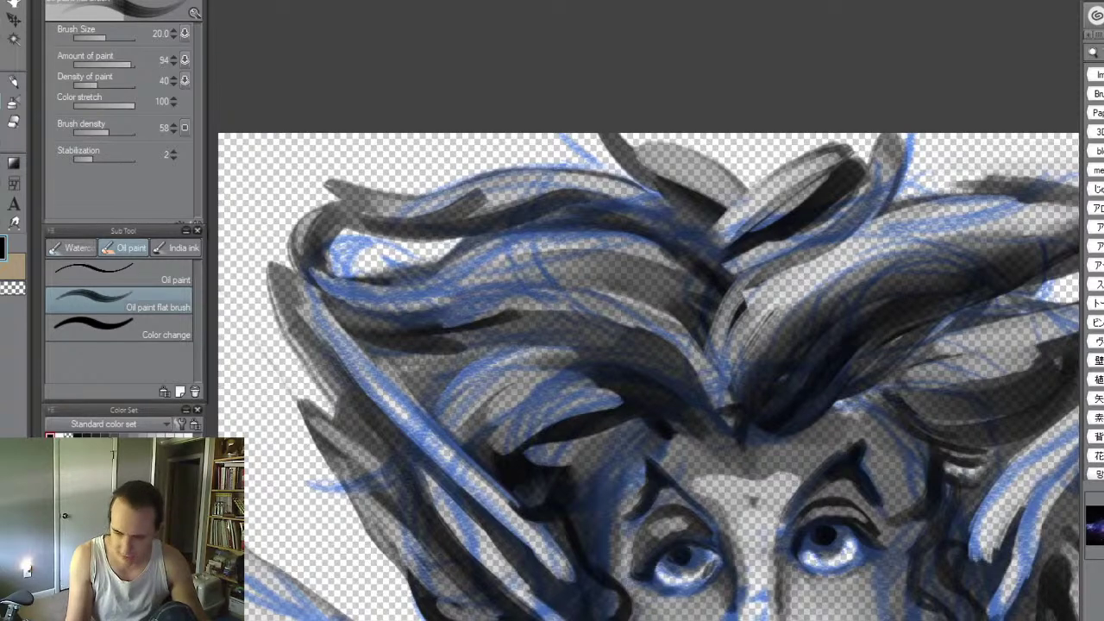
mouse_move(711, 366)
left_mouse_down()
mouse_move(766, 283)
mouse_move(835, 252)
left_mouse_up()
left_click_drag(721, 333, 875, 236)
mouse_move(733, 302)
left_mouse_down()
mouse_move(884, 235)
mouse_move(984, 218)
left_mouse_up()
key("ctrl+space")
mouse_move(967, 289)
left_mouse_down()
mouse_move(871, 297)
mouse_move(942, 262)
mouse_move(872, 208)
left_mouse_up()
key("space")
key("ctrl+space")
left_click_drag(897, 261, 914, 266)
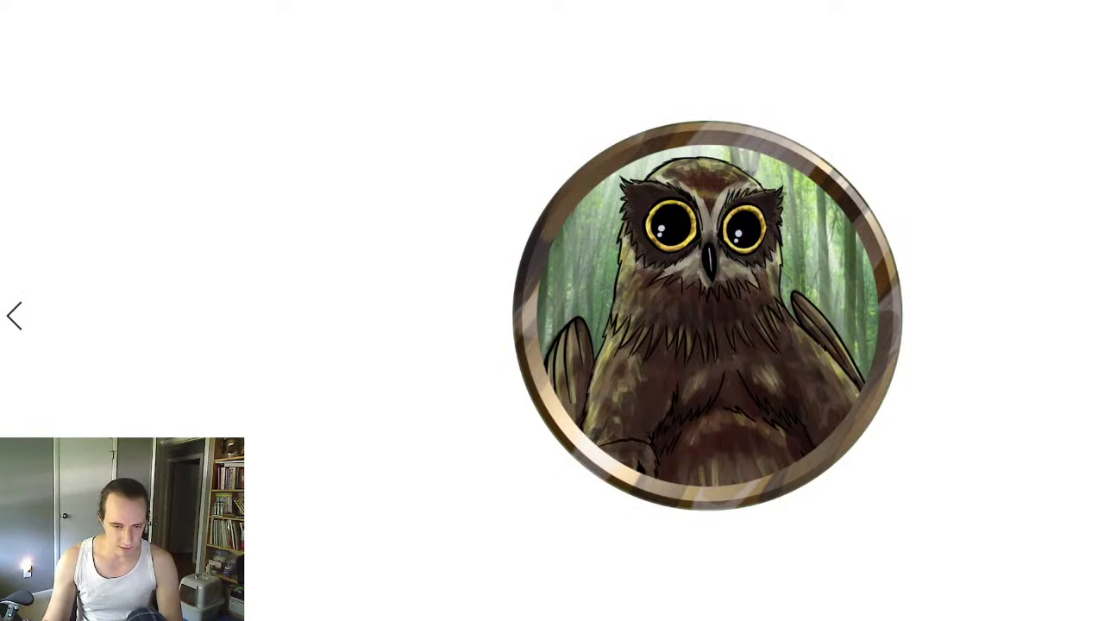
- Examine the owl portrait in its round metallic frame up close
scroll(707, 313, "up", 5)
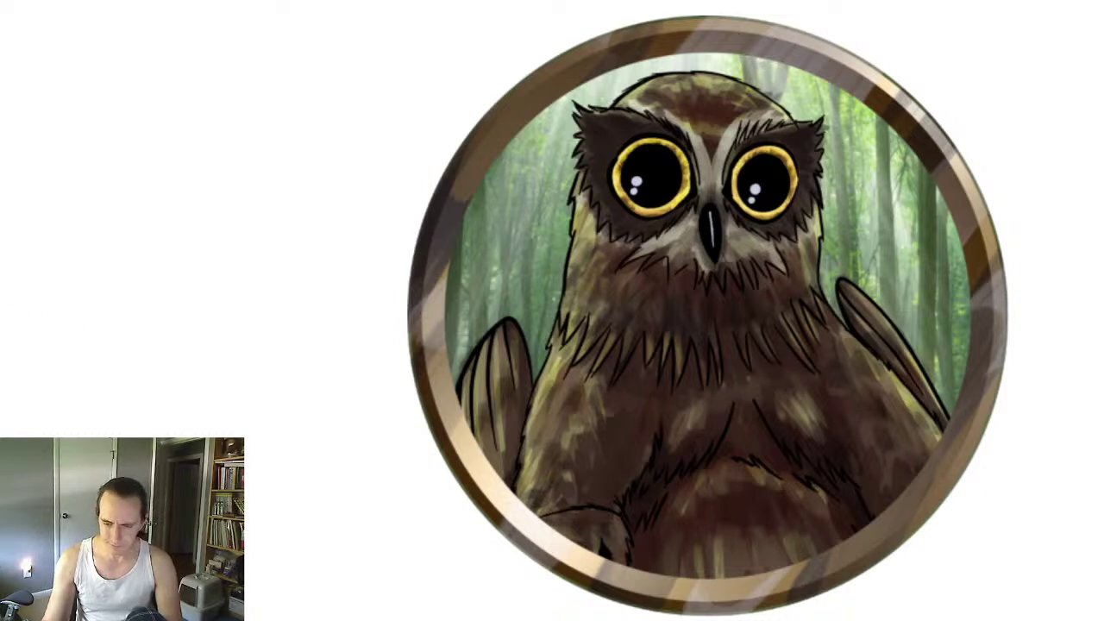
left_click_drag(811, 357, 964, 311)
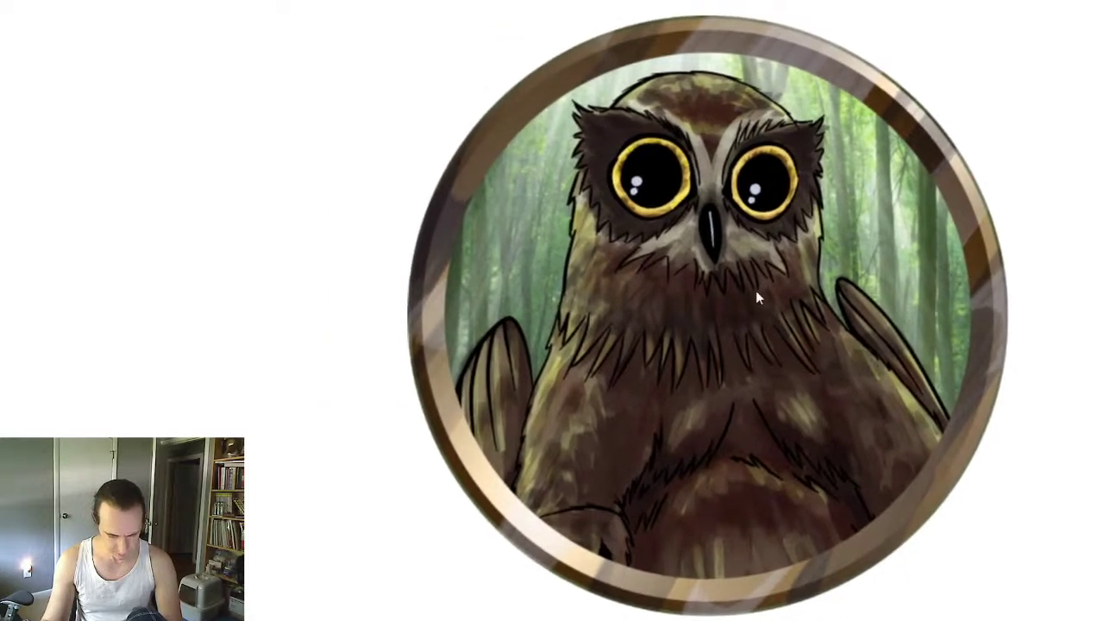
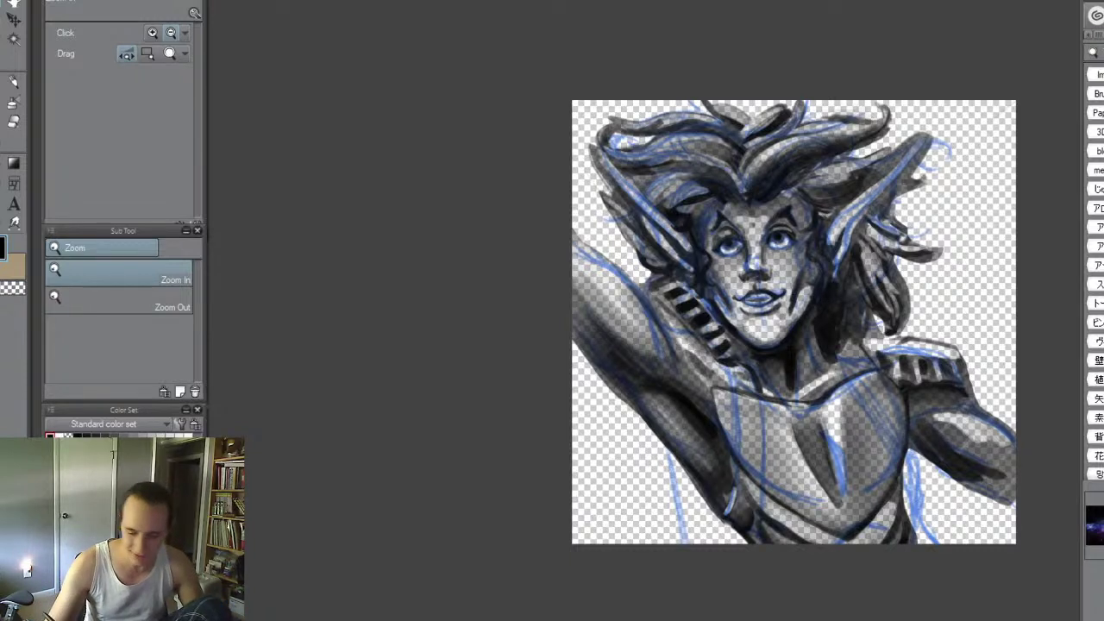
left_click_drag(807, 239, 867, 249)
left_click_drag(882, 373, 840, 250)
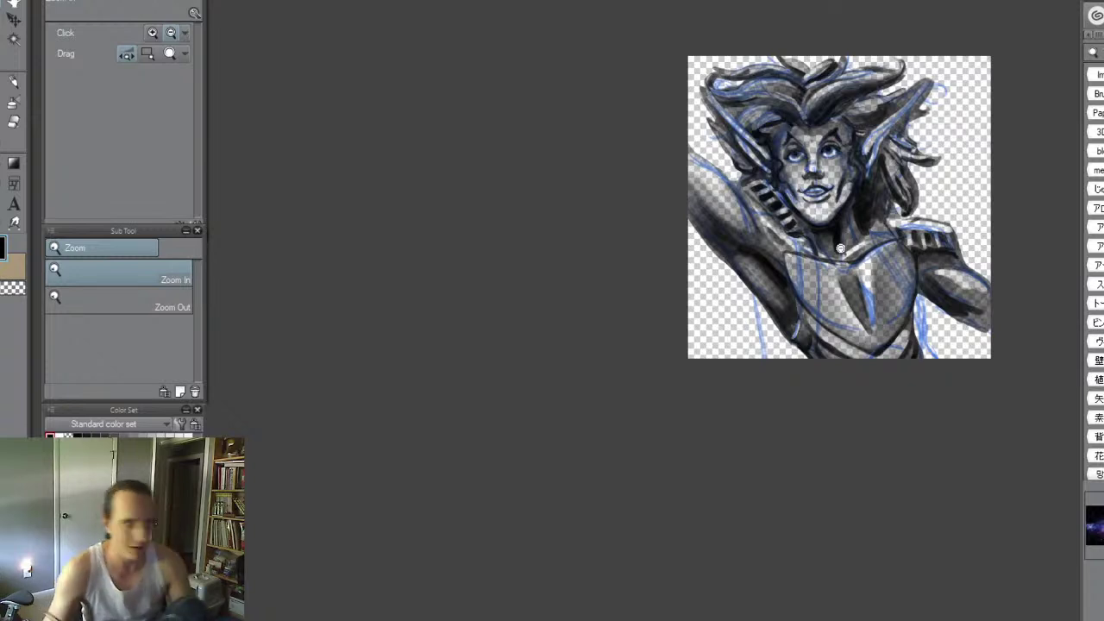
key("alt+space")
left_click_drag(841, 214, 848, 482)
key("space")
- Darken the area between eyelid and eyebrow on both eyes with the oil paint flat brush at size 20
key("alt+space")
left_click_drag(640, 246, 656, 241)
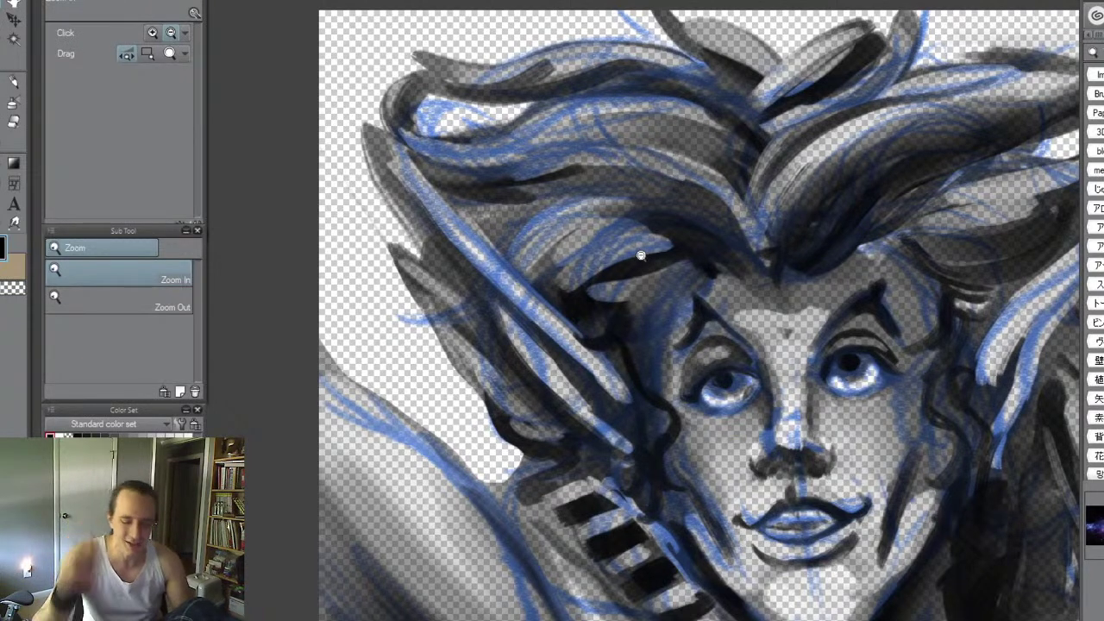
key("alt+space")
left_click_drag(883, 336, 917, 331)
key("space")
left_click_drag(916, 322, 946, 276)
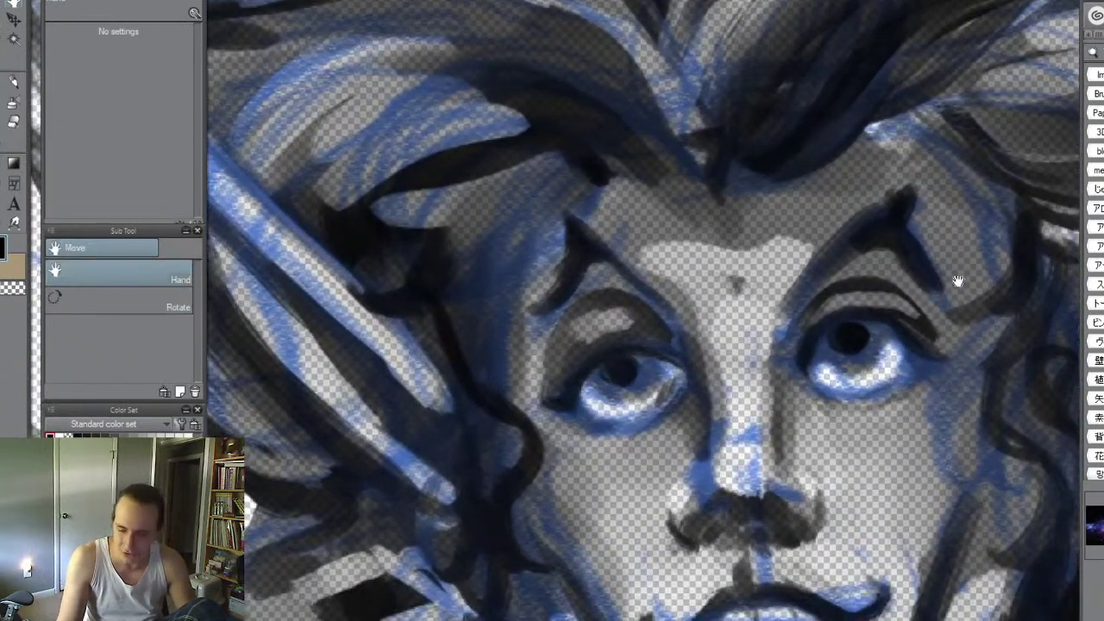
key("ctrl+space")
left_click(894, 286)
key("b")
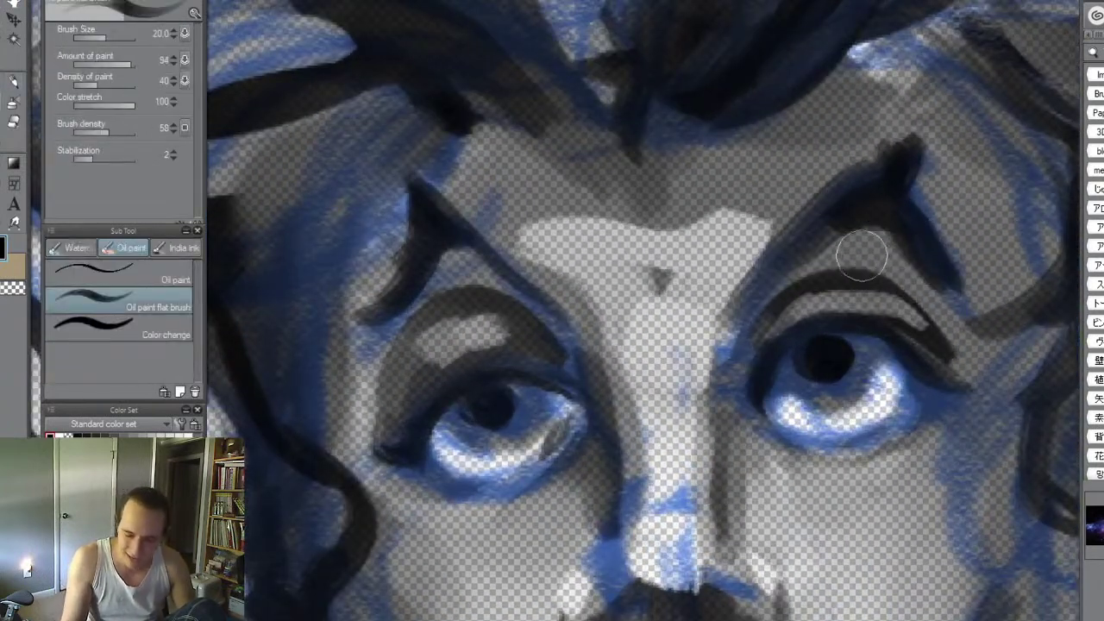
mouse_move(767, 306)
left_mouse_down()
mouse_move(805, 268)
mouse_move(867, 240)
mouse_move(786, 279)
mouse_move(904, 265)
mouse_move(881, 261)
mouse_move(927, 310)
left_mouse_up()
left_click_drag(848, 267, 927, 295)
mouse_move(854, 234)
left_mouse_down()
mouse_move(889, 234)
mouse_move(827, 249)
mouse_move(781, 306)
mouse_move(877, 245)
mouse_move(809, 274)
mouse_move(881, 262)
left_mouse_up()
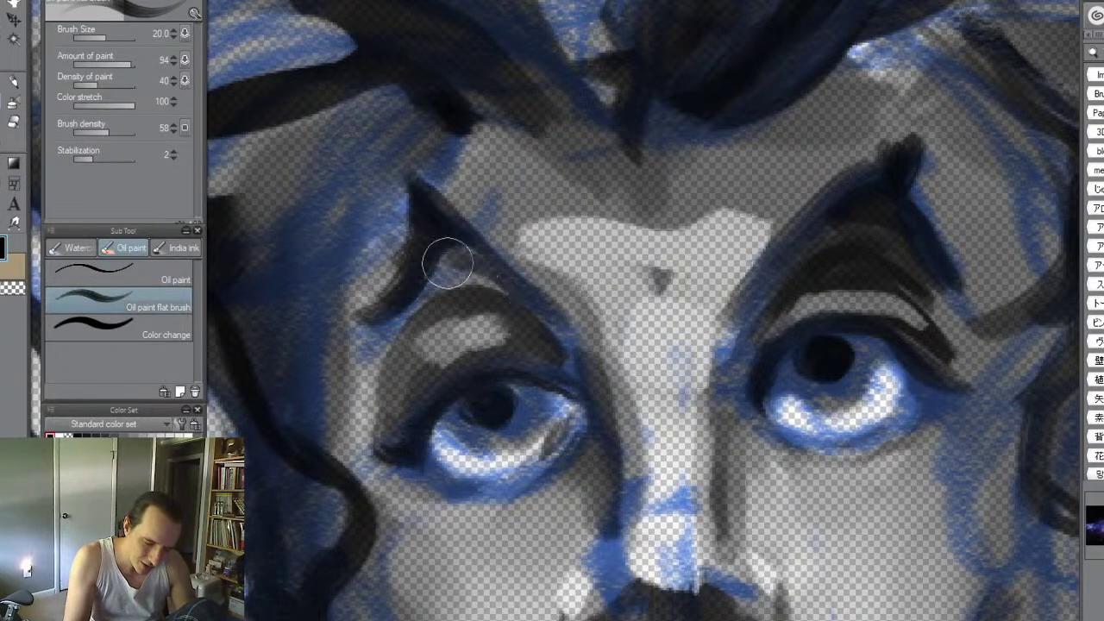
mouse_move(384, 341)
left_mouse_down()
mouse_move(489, 273)
mouse_move(516, 293)
mouse_move(430, 313)
mouse_move(382, 344)
mouse_move(374, 369)
mouse_move(467, 248)
left_mouse_up()
- Paint dark edges along both arms of the viewer's-left eyebrow and extend its peak upward with the flat brush at size 8
key("alt+space")
left_click(909, 337, "alt")
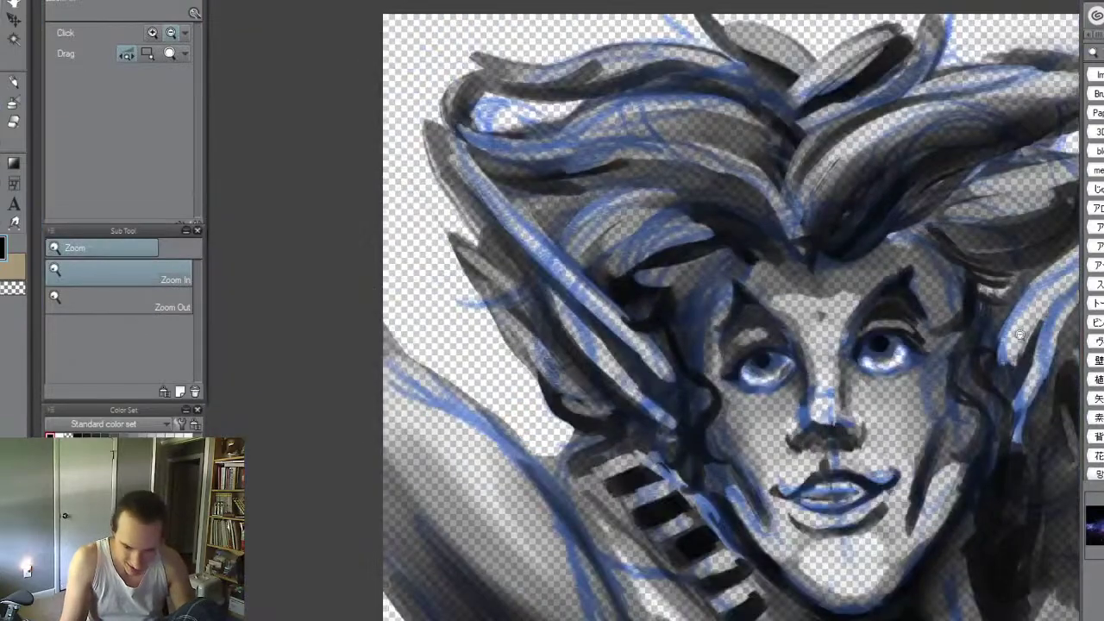
key("alt+space")
mouse_move(784, 321)
left_mouse_down()
mouse_move(858, 347)
mouse_move(861, 332)
left_mouse_up()
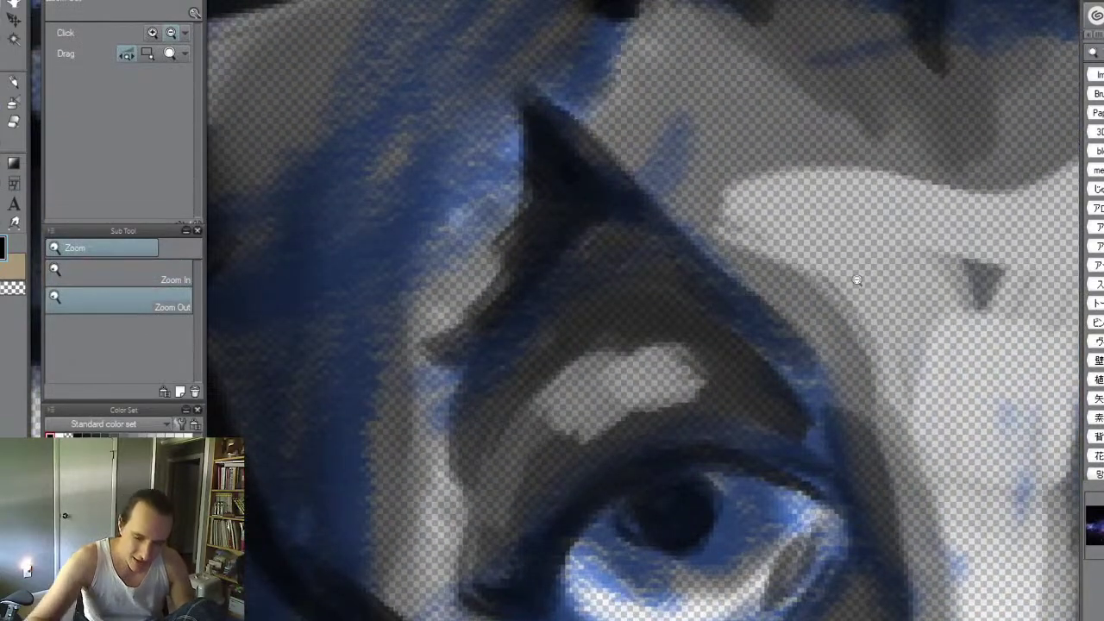
key("bracketleft")
key("bracketleft")
key("bracketleft")
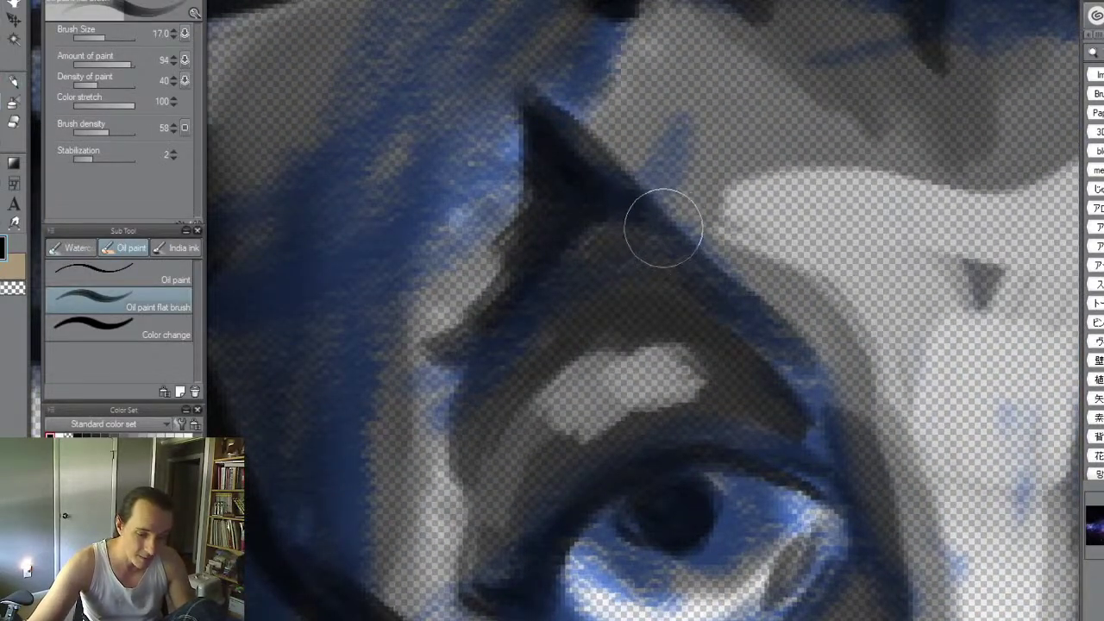
key("bracketleft")
key("bracketleft")
mouse_move(597, 172)
left_mouse_down()
mouse_move(769, 346)
mouse_move(755, 331)
mouse_move(800, 352)
mouse_move(728, 299)
mouse_move(713, 259)
mouse_move(741, 304)
mouse_move(712, 257)
mouse_move(777, 339)
left_mouse_up()
mouse_move(547, 177)
left_mouse_down()
mouse_move(474, 323)
mouse_move(435, 354)
left_mouse_up()
mouse_move(525, 222)
left_mouse_down()
mouse_move(535, 135)
mouse_move(515, 91)
mouse_move(523, 69)
left_mouse_up()
left_click_drag(563, 119, 540, 84)
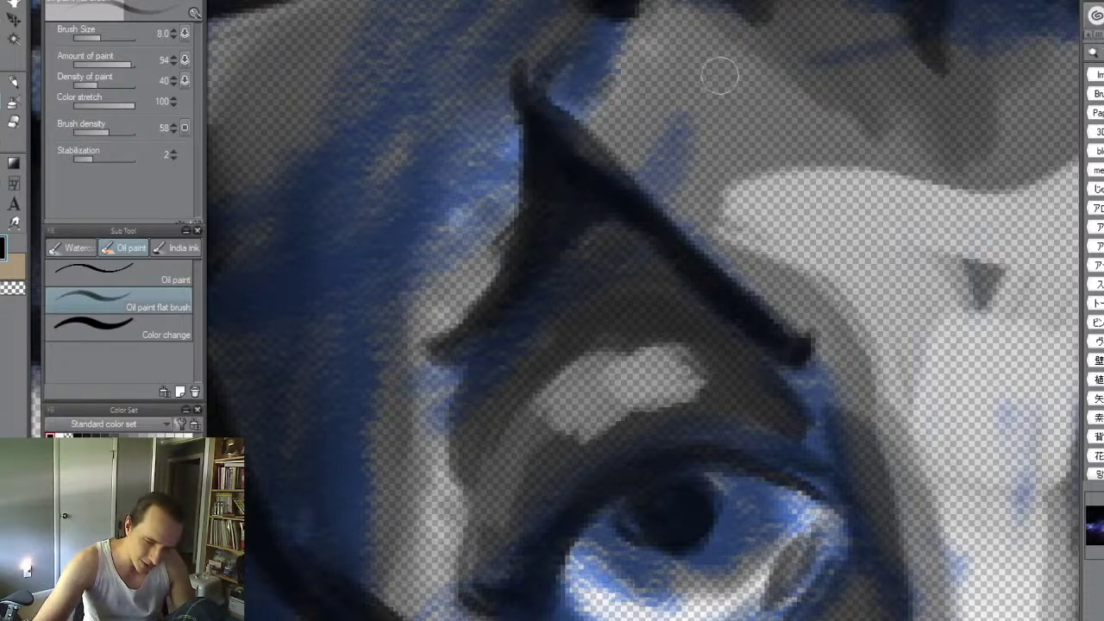
- Lighten the shading beneath both eyebrows with transparent colour and the flat brush at size 17
key("ctrl+space")
left_click_drag(849, 190, 768, 194)
key("space")
left_click_drag(947, 227, 841, 288)
key("ctrl+space")
left_click_drag(843, 235, 910, 229)
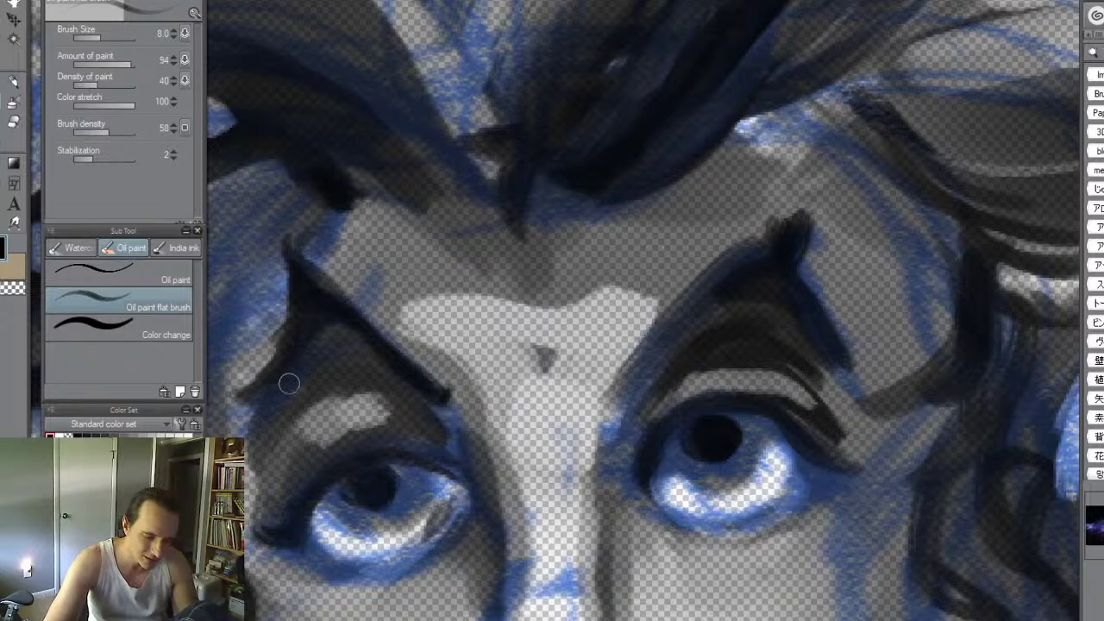
key("c")
key("]")
key("]")
key("]")
key("]")
mouse_move(332, 369)
left_mouse_down()
mouse_move(259, 406)
mouse_move(251, 462)
left_mouse_up()
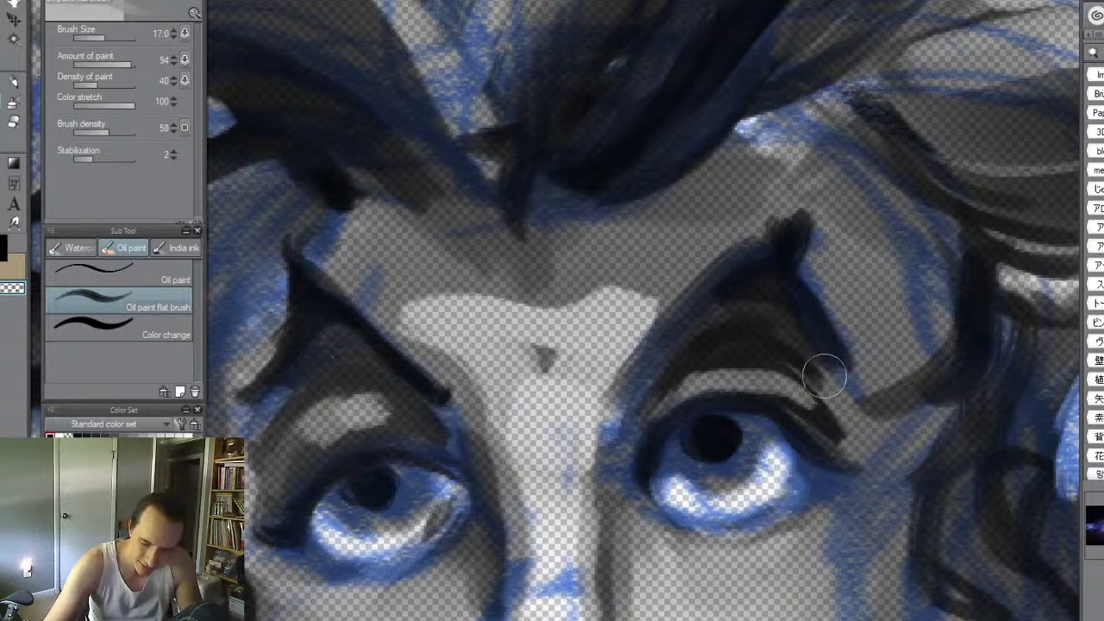
mouse_move(814, 360)
left_mouse_down()
mouse_move(789, 323)
mouse_move(800, 345)
mouse_move(749, 309)
mouse_move(692, 328)
mouse_move(651, 374)
left_mouse_up()
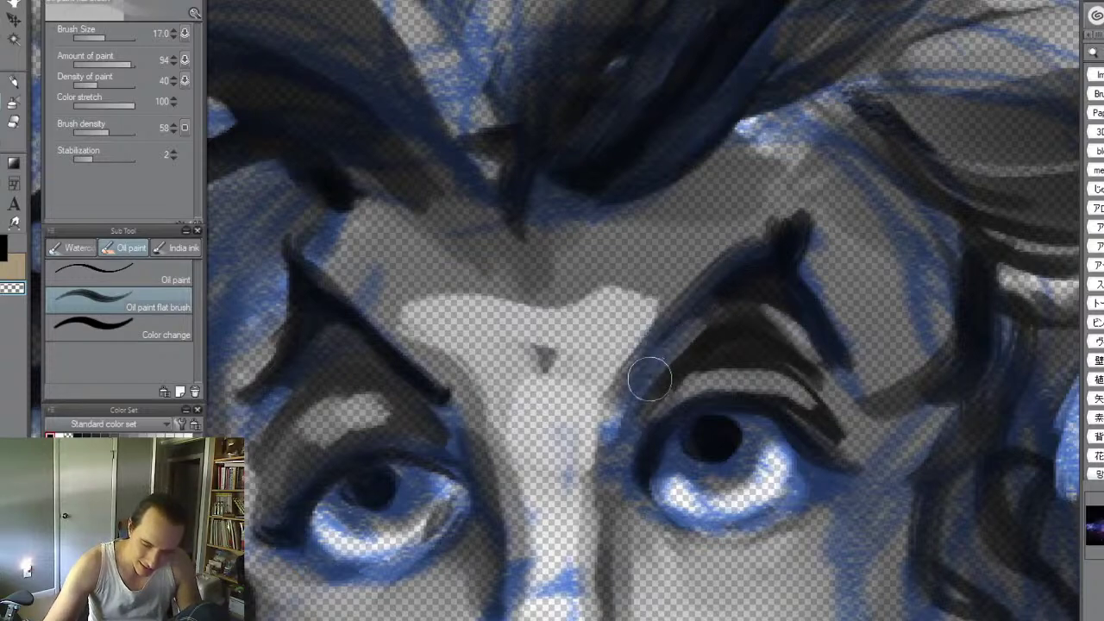
- Soften the shading between the eyebrows and eyelids with the Blur tool at size 15
key("ctrl+space")
left_click_drag(777, 315, 714, 368)
key("alt+space")
left_click_drag(789, 311, 880, 342)
key("j")
key("[")
key("[")
key("[")
mouse_move(701, 325)
left_mouse_down()
mouse_move(744, 359)
mouse_move(727, 332)
mouse_move(675, 329)
mouse_move(634, 359)
mouse_move(670, 329)
mouse_move(722, 331)
mouse_move(746, 348)
mouse_move(671, 334)
mouse_move(643, 348)
mouse_move(740, 337)
mouse_move(709, 320)
mouse_move(721, 310)
mouse_move(664, 373)
left_mouse_up()
key("ctrl+space")
key("alt+space")
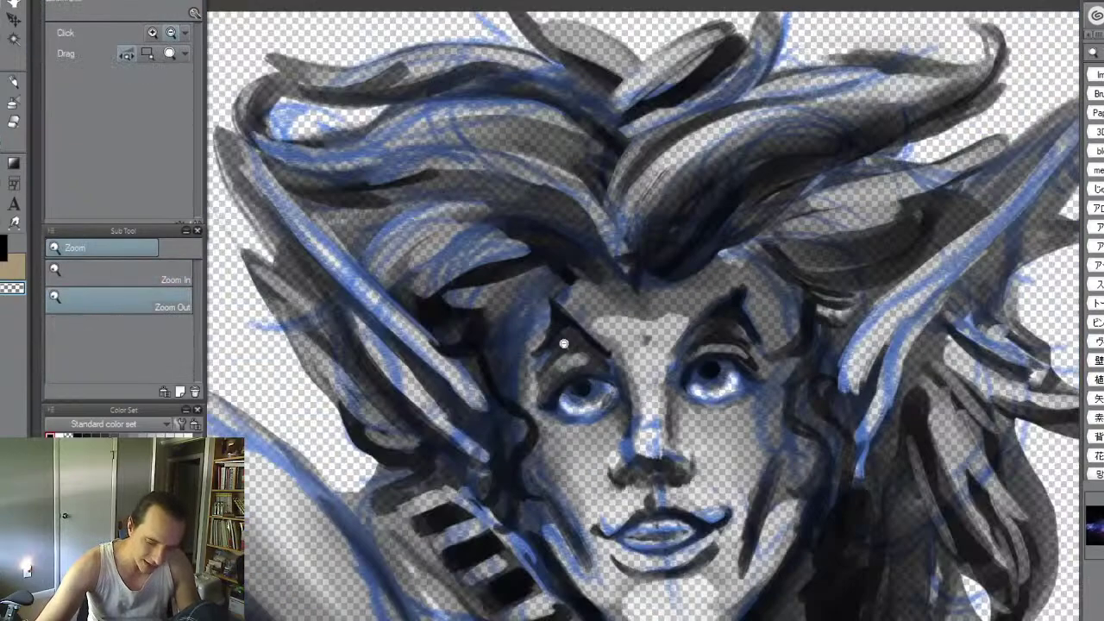
left_click_drag(562, 340, 615, 342)
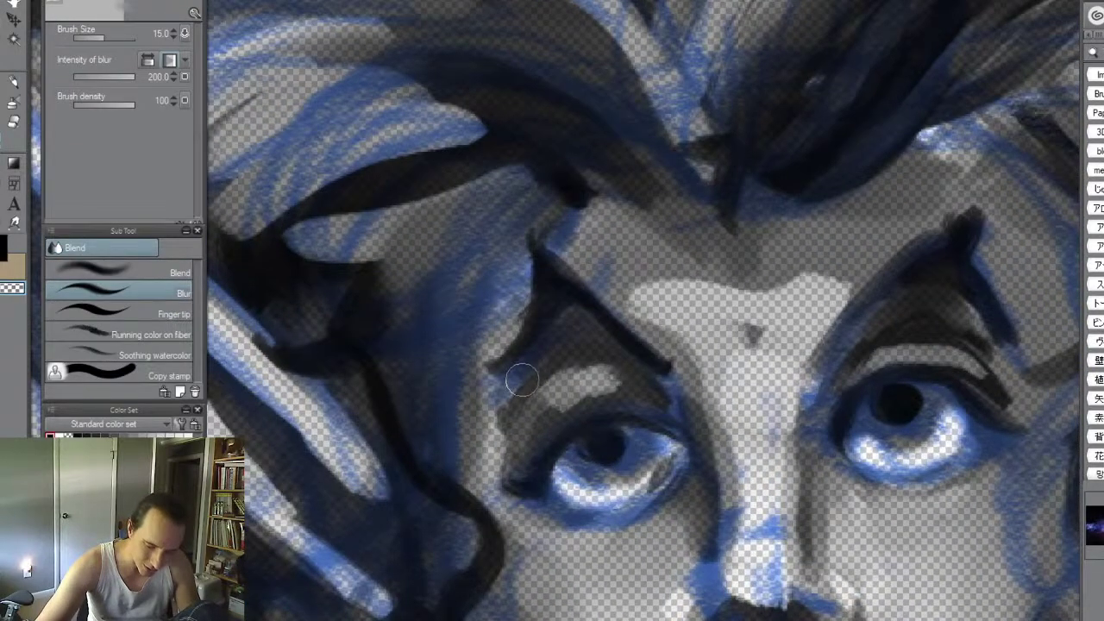
- Thicken the inner end of the viewer's-left eyebrow in black with the oil paint flat brush at size 17
key("ctrl+space")
mouse_move(819, 283)
left_mouse_down()
mouse_move(759, 302)
mouse_move(828, 324)
left_mouse_up()
key("b")
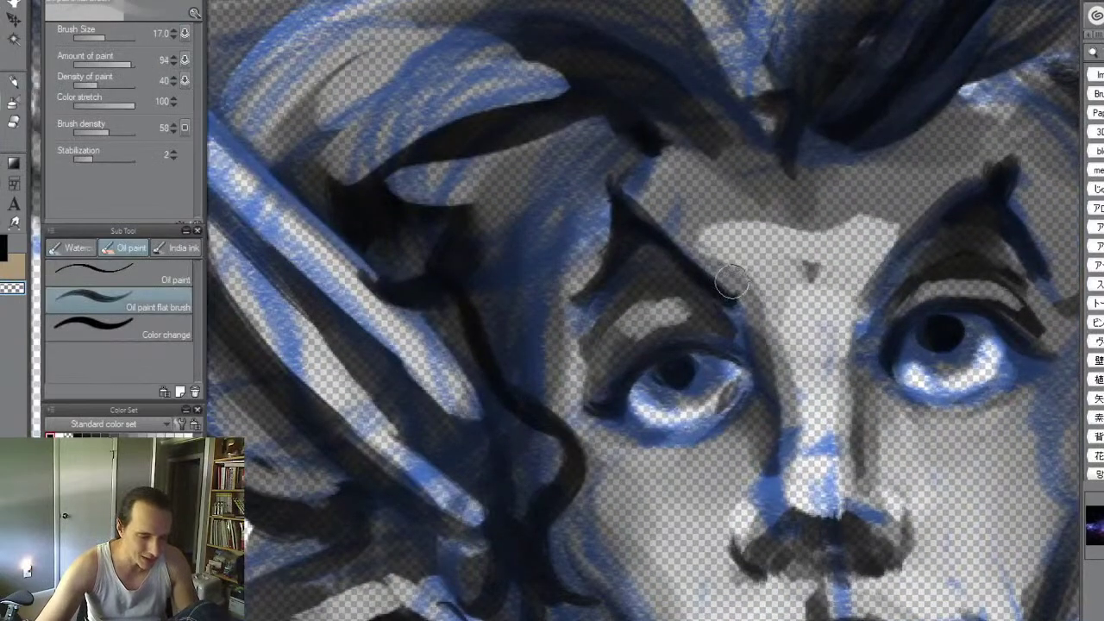
key("c")
mouse_move(736, 302)
left_mouse_down()
mouse_move(733, 252)
mouse_move(730, 295)
mouse_move(703, 243)
mouse_move(721, 279)
mouse_move(732, 252)
mouse_move(739, 289)
mouse_move(739, 209)
mouse_move(726, 277)
mouse_move(701, 258)
left_mouse_up()
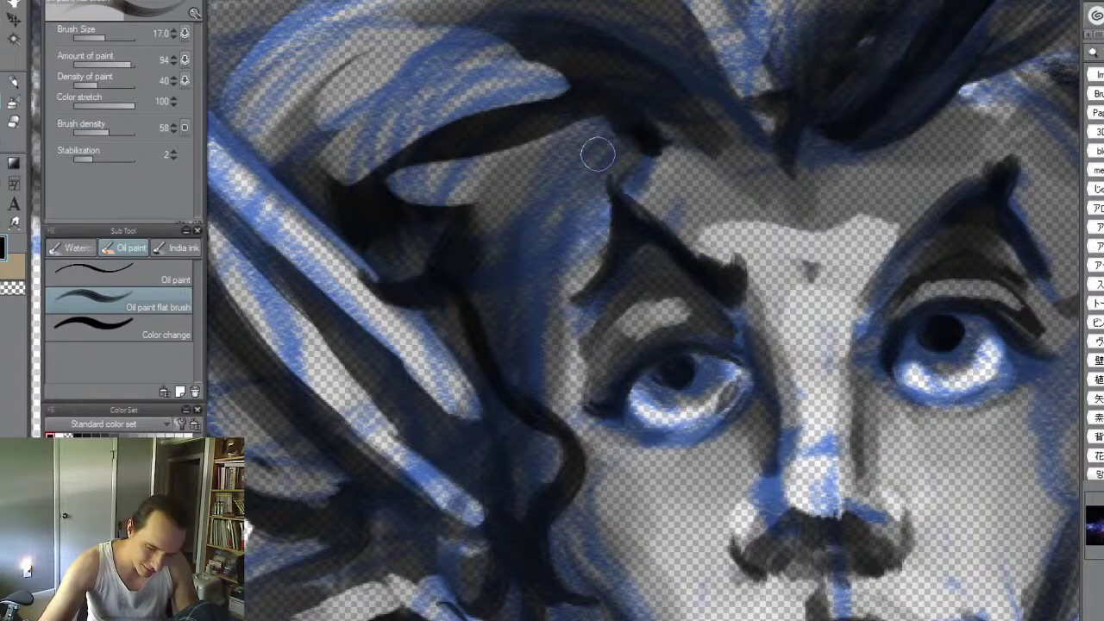
key("alt+space")
left_click(863, 258, "alt")
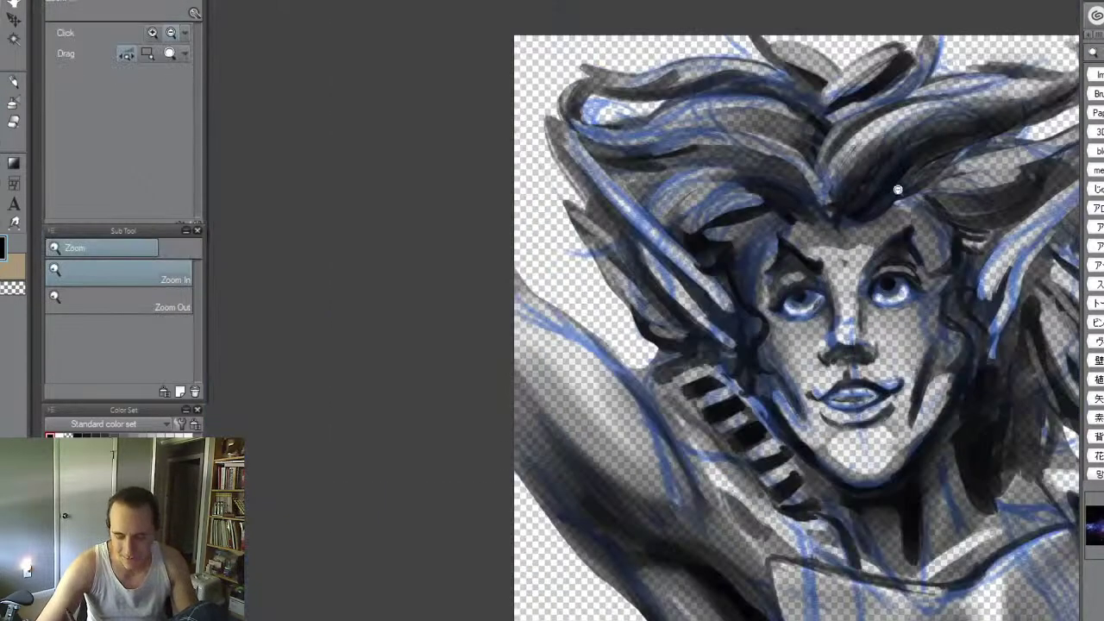
- Darken the hair curl beside the viewer's-left cheek with the flat brush at size 20
key("/")
left_click(788, 331)
left_click(787, 333)
left_click(787, 332)
key("p")
key("b")
key("]")
mouse_move(667, 363)
left_mouse_down()
mouse_move(696, 310)
mouse_move(668, 362)
mouse_move(651, 272)
left_mouse_up()
- Fill the hair hollow above the viewer's-left temple with black using an enlarged flat brush, finishing at size 50
key("alt+space")
left_click_drag(837, 299, 765, 391)
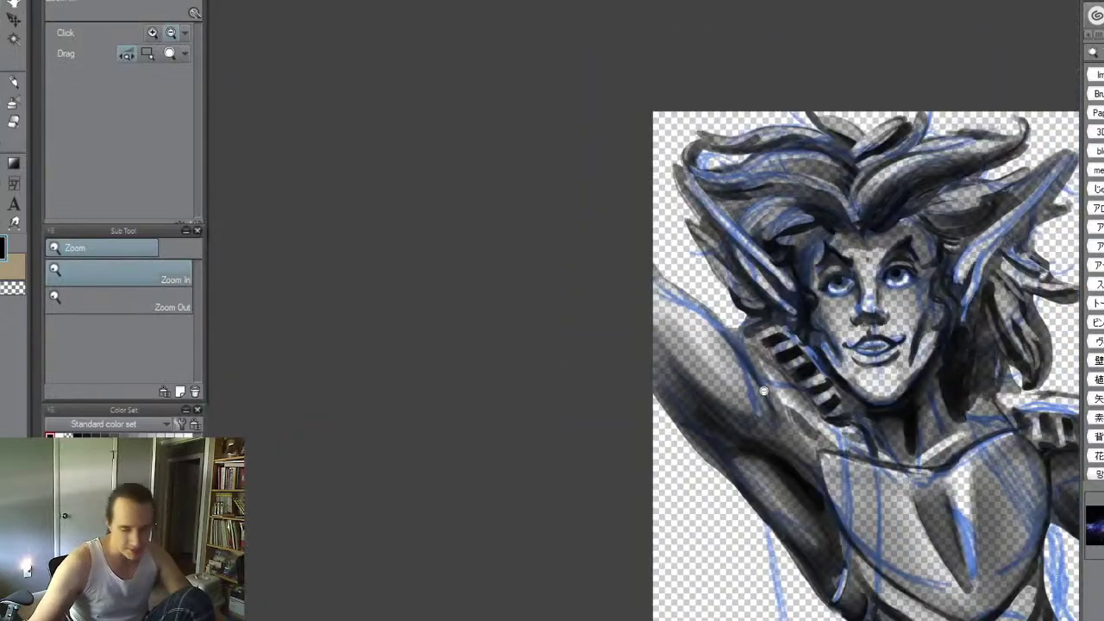
scroll(813, 197, "up", 6)
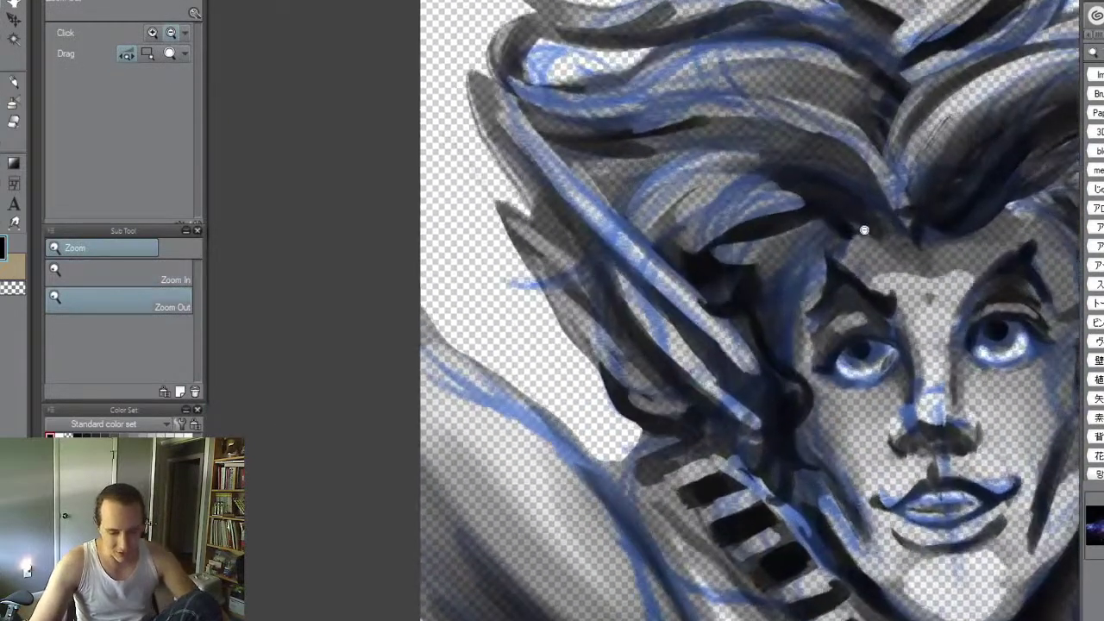
key("p")
key("b")
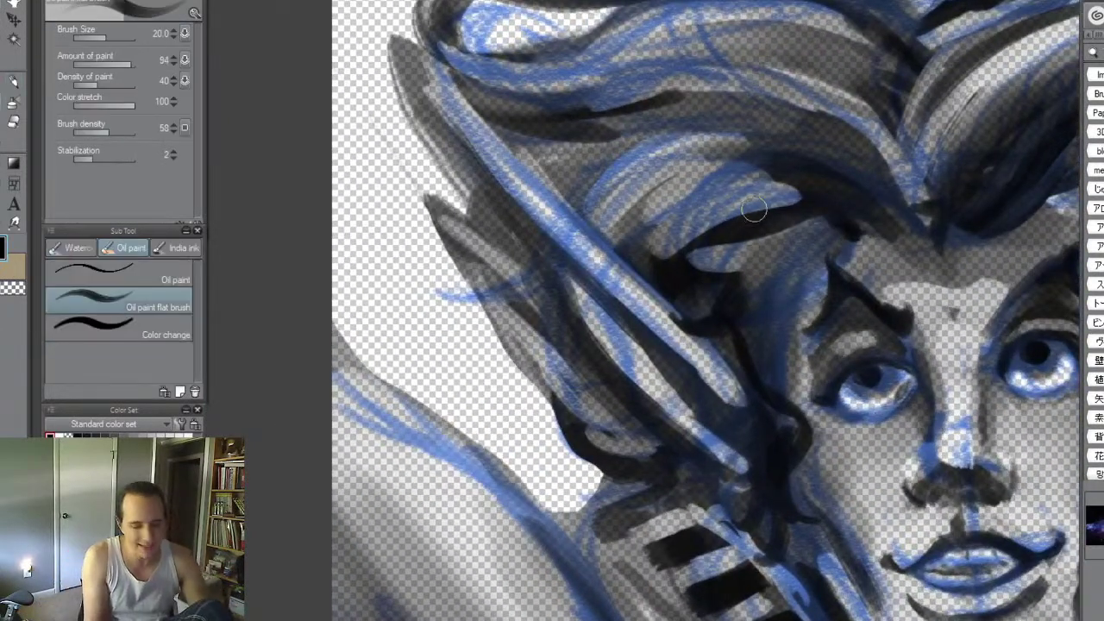
key("bracketright")
key("bracketright")
key("bracketright")
key("bracketright")
key("bracketright")
mouse_move(791, 201)
left_mouse_down()
mouse_move(694, 213)
mouse_move(640, 247)
mouse_move(813, 190)
mouse_move(657, 237)
mouse_move(750, 221)
mouse_move(729, 334)
left_mouse_up()
key("bracketleft")
key("bracketleft")
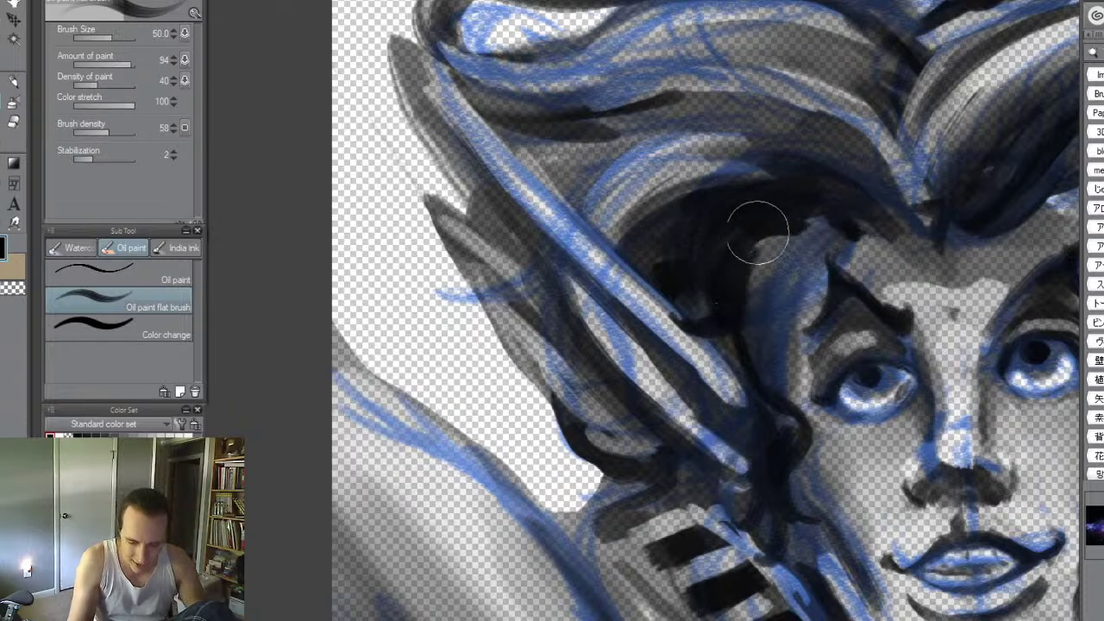
- Paint black strands above the viewer's-left ear and down the hair tufts behind it, reducing the flat brush to size 30
mouse_move(595, 164)
left_mouse_down()
mouse_move(567, 175)
mouse_move(589, 153)
mouse_move(557, 168)
mouse_move(596, 151)
mouse_move(671, 149)
mouse_move(569, 160)
mouse_move(750, 144)
mouse_move(760, 186)
mouse_move(665, 148)
mouse_move(550, 151)
mouse_move(511, 130)
mouse_move(571, 148)
mouse_move(530, 153)
left_mouse_up()
key("bracketleft")
key("bracketleft")
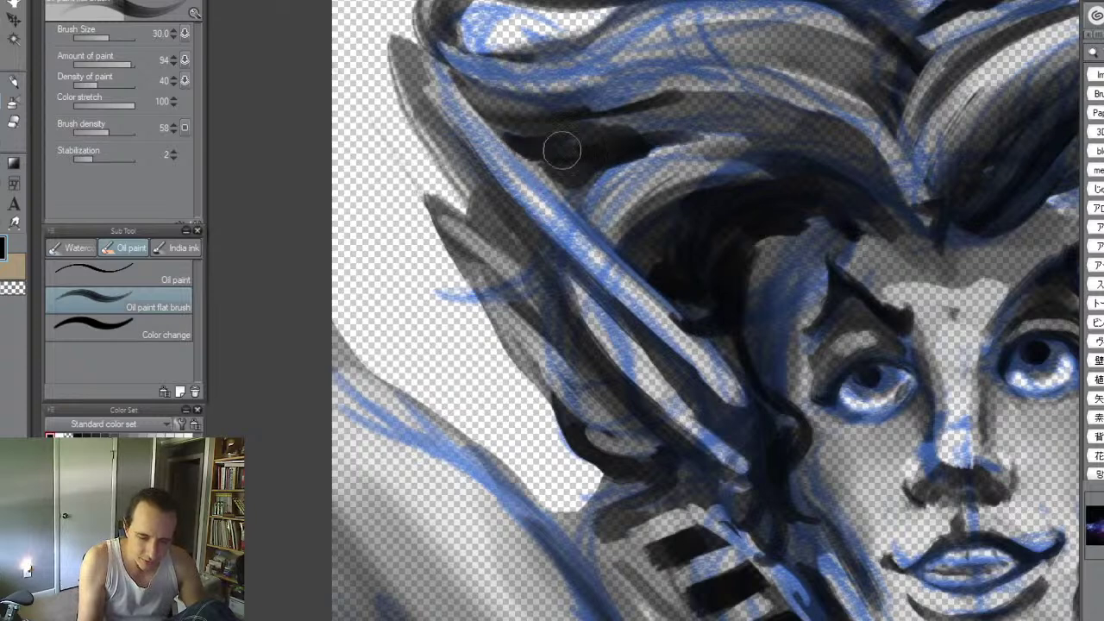
mouse_move(479, 216)
left_mouse_down()
mouse_move(447, 219)
mouse_move(439, 200)
mouse_move(501, 239)
mouse_move(487, 257)
mouse_move(506, 263)
mouse_move(557, 346)
mouse_move(507, 293)
mouse_move(562, 352)
mouse_move(496, 260)
mouse_move(561, 341)
mouse_move(570, 374)
mouse_move(521, 373)
mouse_move(534, 365)
mouse_move(606, 421)
mouse_move(620, 456)
mouse_move(634, 449)
mouse_move(462, 294)
mouse_move(495, 346)
mouse_move(483, 329)
mouse_move(486, 369)
left_mouse_up()
key("bracketright")
- Paint dark strands along the viewer's-left hair sweep toward the parting
key("ctrl+space")
left_click_drag(871, 263, 830, 319)
key("alt+space")
left_click_drag(990, 223, 1026, 228)
key("space")
left_click_drag(1026, 228, 911, 271)
key("ctrl+space")
key("alt")
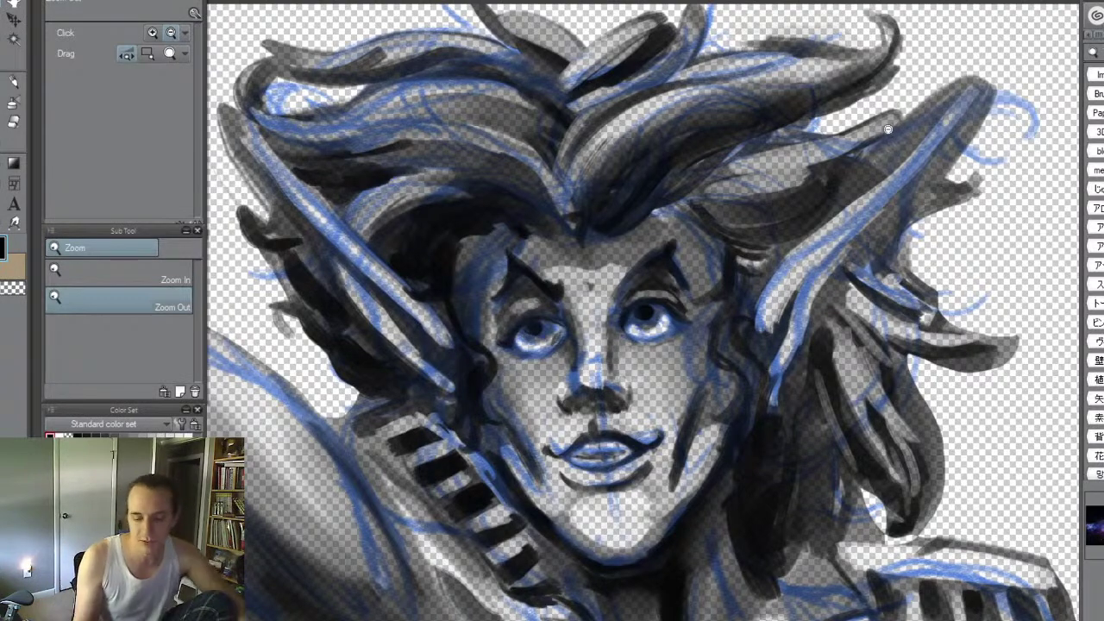
key("slash")
left_click(570, 176, "alt")
mouse_move(530, 137)
left_mouse_down()
mouse_move(722, 208)
mouse_move(594, 203)
left_mouse_up()
left_click(724, 209, "ctrl")
mouse_move(739, 223)
left_mouse_down()
mouse_move(717, 199)
mouse_move(628, 200)
mouse_move(767, 217)
left_mouse_up()
- Blur the viewer's-left hair sweep at size 25 and lift lighter strands from it with transparent colour at brush size 20
key("j")
key("bracketright")
mouse_move(587, 205)
left_mouse_down()
mouse_move(682, 185)
mouse_move(711, 196)
mouse_move(537, 205)
mouse_move(745, 200)
mouse_move(639, 188)
mouse_move(745, 208)
left_mouse_up()
key("bracketright")
mouse_move(660, 197)
left_mouse_down()
mouse_move(563, 216)
mouse_move(615, 210)
mouse_move(535, 236)
mouse_move(672, 210)
mouse_move(739, 228)
mouse_move(631, 216)
mouse_move(708, 225)
mouse_move(751, 245)
mouse_move(747, 259)
mouse_move(600, 226)
mouse_move(660, 230)
mouse_move(751, 268)
mouse_move(771, 295)
left_mouse_up()
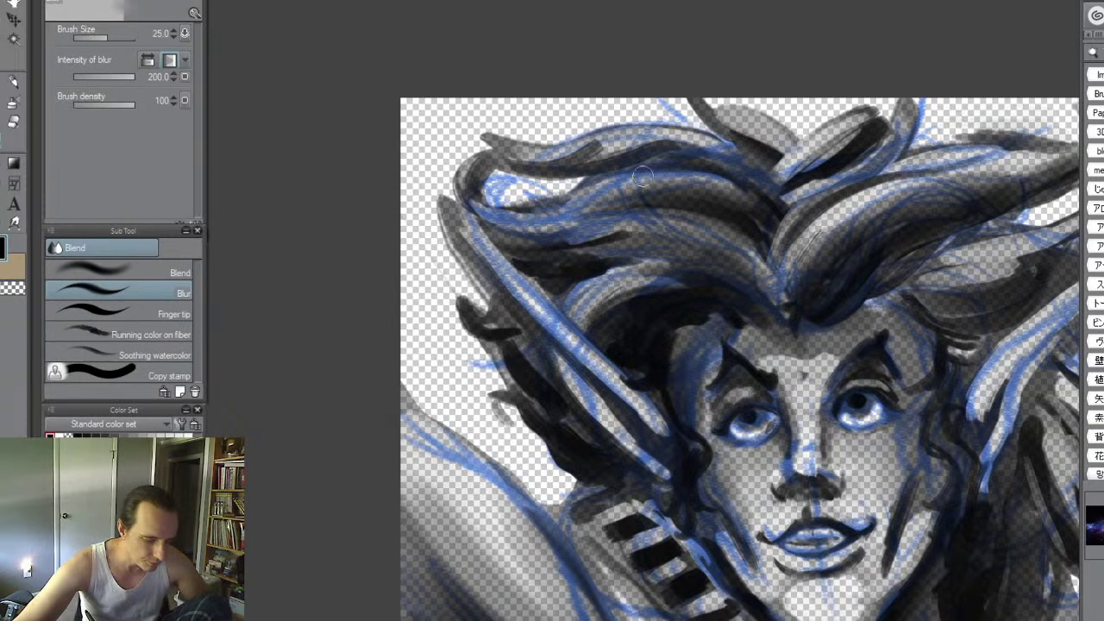
key("b")
mouse_move(677, 219)
left_mouse_down()
mouse_move(535, 226)
mouse_move(656, 212)
mouse_move(552, 198)
mouse_move(621, 184)
mouse_move(539, 207)
mouse_move(647, 181)
mouse_move(720, 185)
mouse_move(747, 200)
left_mouse_up()
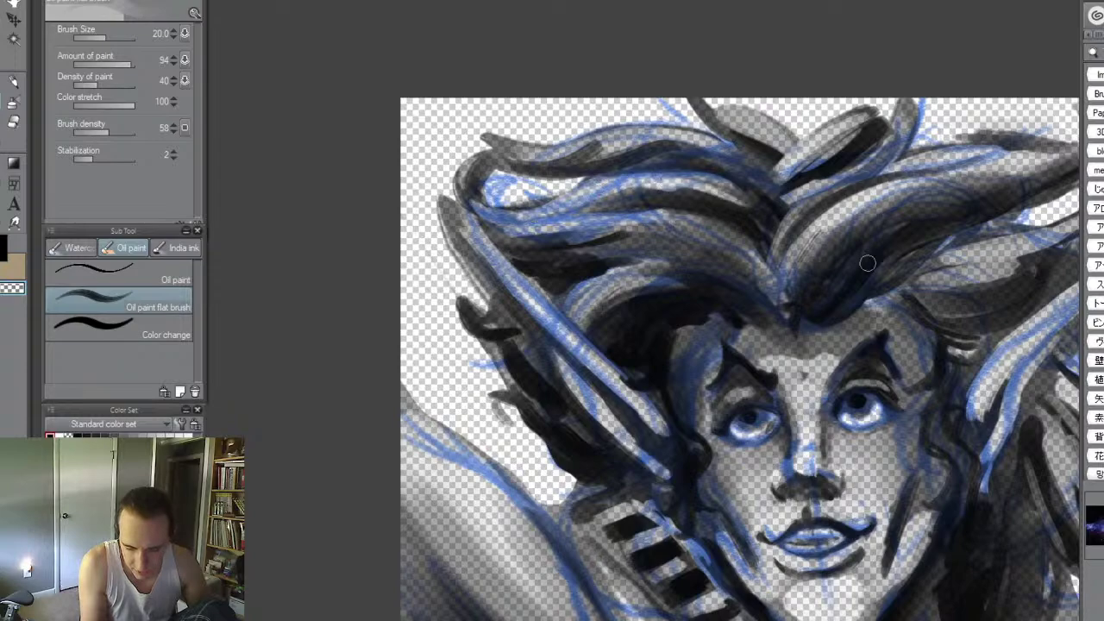
- Paint black strands along the underside of the viewer's-right hair sweep, from the hairline out toward the ear
key("ctrl+space")
left_click_drag(838, 256, 789, 239)
key("alt+space")
left_click_drag(937, 289, 1009, 279)
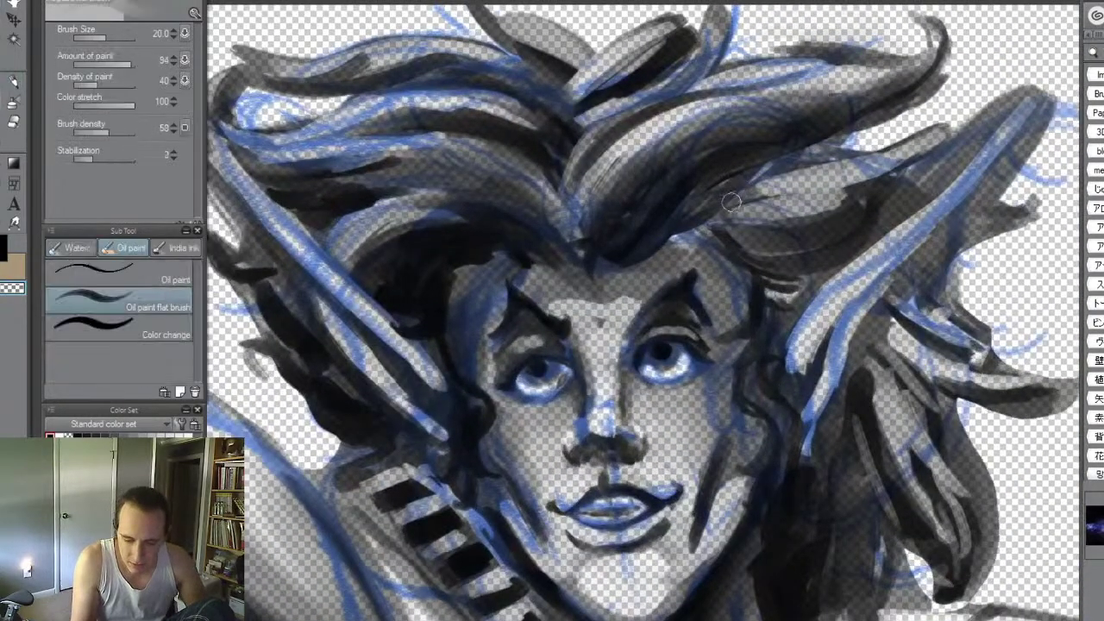
key("c")
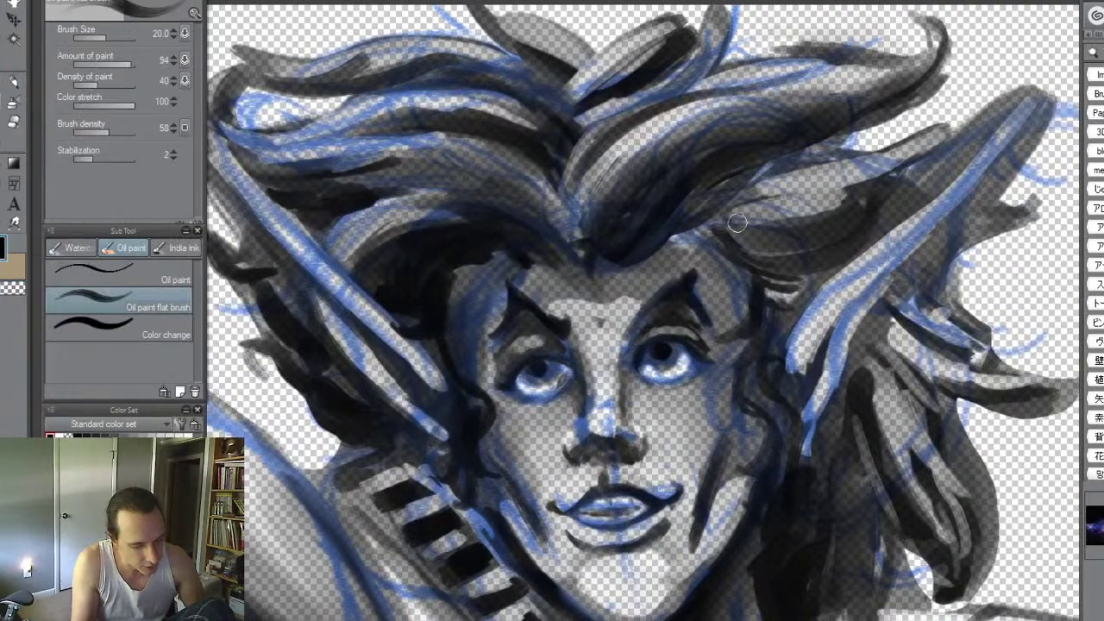
key("bracketright")
left_click_drag(681, 227, 832, 159)
left_click_drag(735, 191, 911, 130)
mouse_move(813, 153)
left_mouse_down()
mouse_move(678, 230)
mouse_move(813, 152)
mouse_move(709, 209)
left_mouse_up()
mouse_move(716, 220)
left_mouse_down()
mouse_move(868, 175)
mouse_move(741, 201)
mouse_move(821, 178)
mouse_move(770, 182)
mouse_move(814, 169)
left_mouse_up()
- Blend the dark strands beneath the viewer's-right hair sweep into the lighter lock with the Blur tool at size 25
left_click_drag(676, 213, 726, 178)
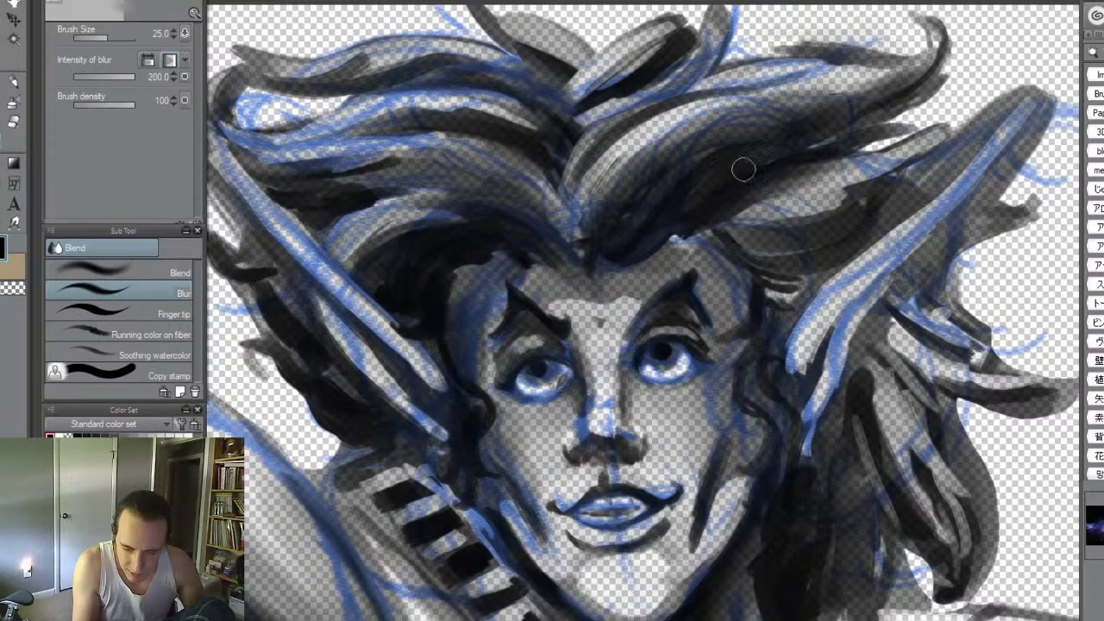
mouse_move(735, 203)
left_mouse_down()
mouse_move(804, 191)
mouse_move(737, 223)
mouse_move(869, 179)
mouse_move(813, 219)
mouse_move(861, 188)
mouse_move(753, 208)
mouse_move(834, 195)
mouse_move(870, 175)
left_mouse_up()
left_click_drag(780, 213, 857, 188)
- Paint a black shadow along the inner edge of the hair behind the viewer's-right ear at size 30 and blur it at size 25
key("ctrl+space")
left_click_drag(923, 295, 826, 337)
key("alt+space")
left_click_drag(943, 349, 997, 351)
mouse_move(833, 271)
left_mouse_down()
mouse_move(880, 382)
mouse_move(840, 281)
mouse_move(905, 412)
mouse_move(845, 365)
mouse_move(880, 404)
mouse_move(822, 269)
mouse_move(858, 366)
left_mouse_up()
key("b")
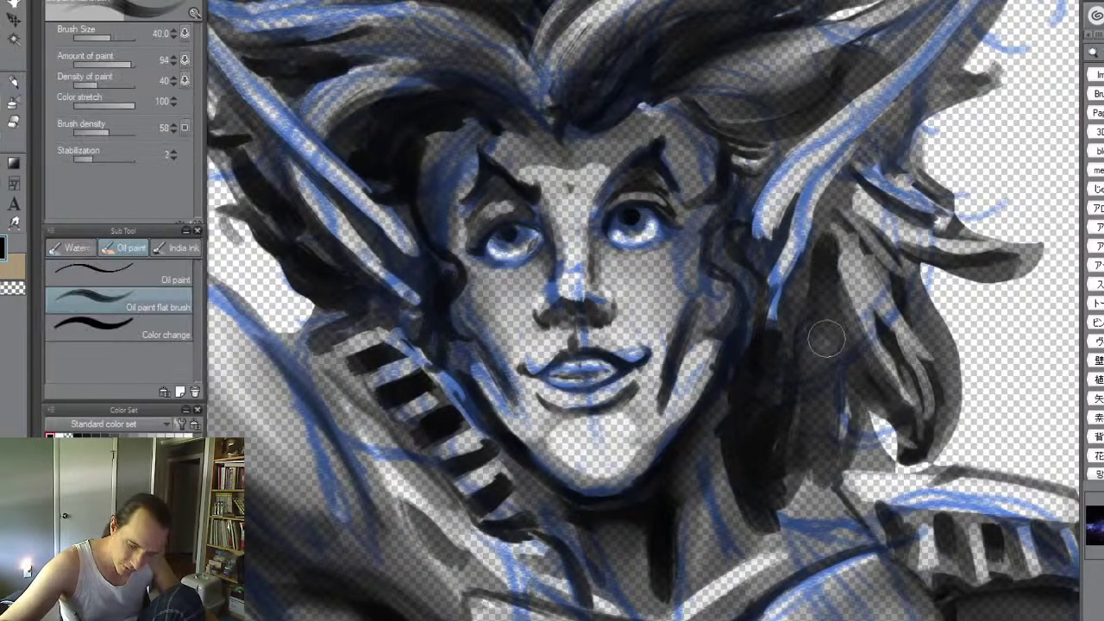
mouse_move(802, 281)
left_mouse_down()
mouse_move(865, 371)
mouse_move(807, 313)
mouse_move(879, 381)
mouse_move(811, 291)
mouse_move(829, 343)
mouse_move(865, 369)
left_mouse_up()
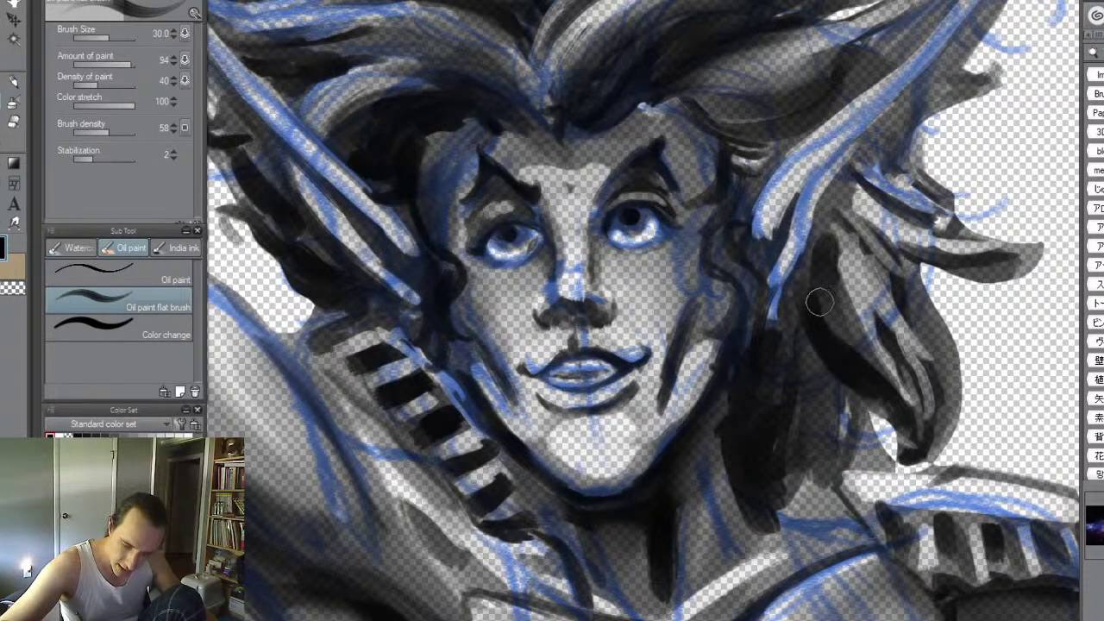
key("j")
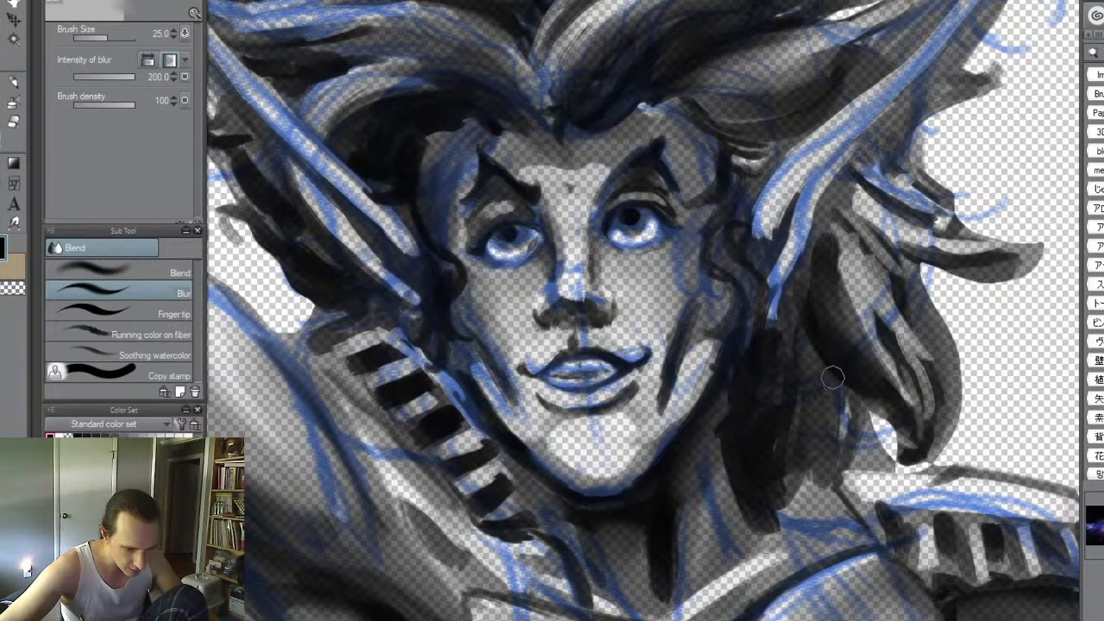
- Fill the lower hair mass above the viewer's-right shoulder with black and blend it upward with the Blur tool at size 25
key("b")
mouse_move(812, 379)
left_mouse_down()
mouse_move(873, 438)
mouse_move(796, 420)
mouse_move(813, 447)
mouse_move(776, 401)
mouse_move(820, 456)
mouse_move(882, 469)
mouse_move(806, 418)
mouse_move(792, 385)
mouse_move(821, 430)
mouse_move(792, 365)
mouse_move(800, 328)
mouse_move(797, 364)
mouse_move(815, 353)
mouse_move(834, 391)
mouse_move(872, 448)
left_mouse_up()
key("j")
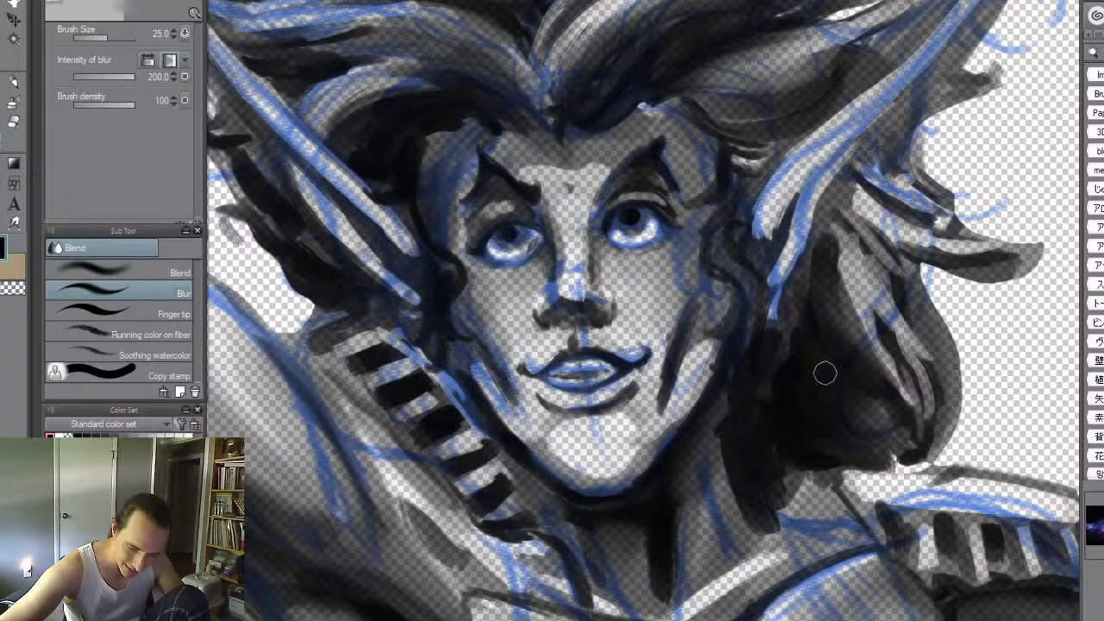
mouse_move(843, 298)
left_mouse_down()
mouse_move(837, 249)
mouse_move(879, 362)
mouse_move(836, 246)
left_mouse_up()
key("ctrl+space")
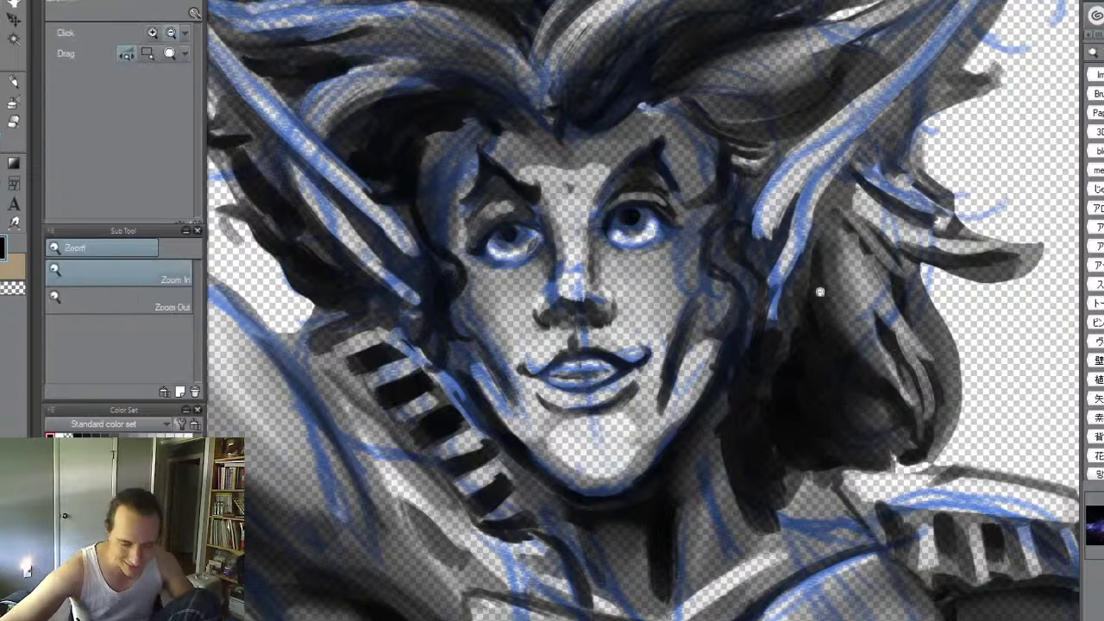
left_click_drag(852, 190, 816, 321)
key("alt+space")
scroll(816, 320, "up", 6)
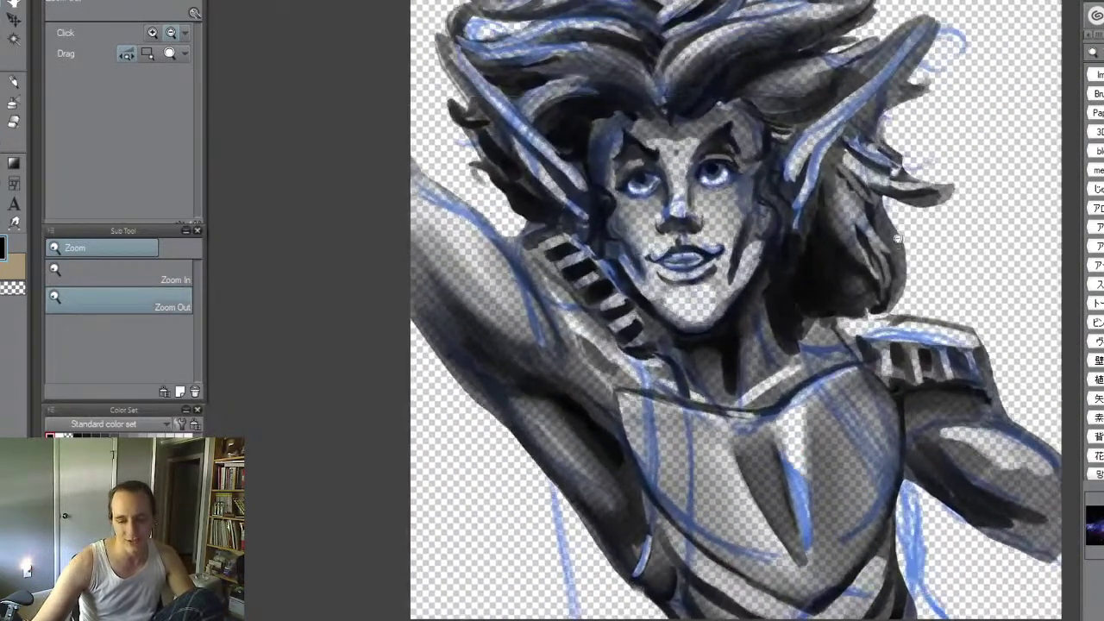
- Paint black strands flicking outward from the lower tip of the viewer's-right hair, just above the shoulder armour
scroll(897, 205, "up", 2)
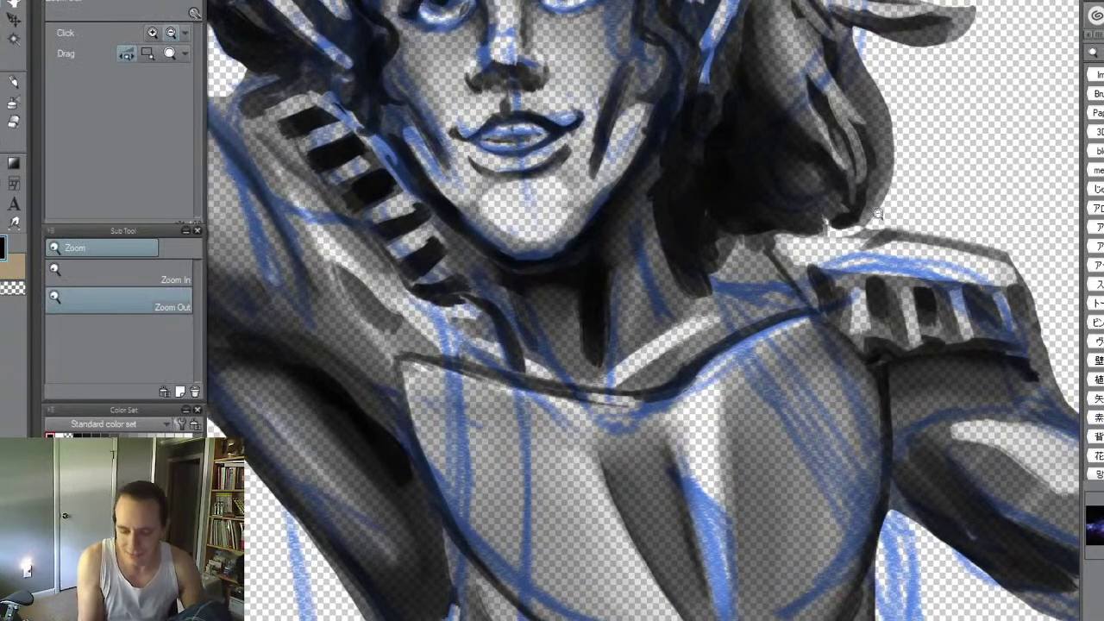
key("b")
mouse_move(825, 219)
left_mouse_down()
mouse_move(928, 217)
mouse_move(861, 221)
mouse_move(924, 200)
mouse_move(916, 186)
mouse_move(899, 203)
mouse_move(868, 204)
mouse_move(943, 162)
left_mouse_up()
mouse_move(887, 189)
left_mouse_down()
mouse_move(969, 169)
mouse_move(922, 177)
mouse_move(877, 203)
mouse_move(963, 190)
left_mouse_up()
mouse_move(882, 215)
left_mouse_down()
mouse_move(908, 225)
mouse_move(873, 205)
mouse_move(920, 146)
mouse_move(906, 160)
mouse_move(932, 156)
mouse_move(858, 190)
left_mouse_up()
mouse_move(858, 190)
left_mouse_down()
mouse_move(906, 158)
mouse_move(878, 189)
mouse_move(948, 156)
mouse_move(850, 218)
mouse_move(948, 190)
mouse_move(947, 202)
mouse_move(970, 175)
mouse_move(923, 185)
mouse_move(969, 170)
mouse_move(955, 166)
mouse_move(903, 195)
mouse_move(962, 201)
mouse_move(889, 215)
mouse_move(955, 184)
mouse_move(887, 221)
mouse_move(920, 218)
mouse_move(973, 182)
mouse_move(896, 221)
left_mouse_up()
key("j")
key("e")
key("slash")
mouse_move(988, 225)
left_mouse_down()
mouse_move(906, 223)
mouse_move(995, 215)
left_mouse_up()
key("slash")
left_click(995, 216)
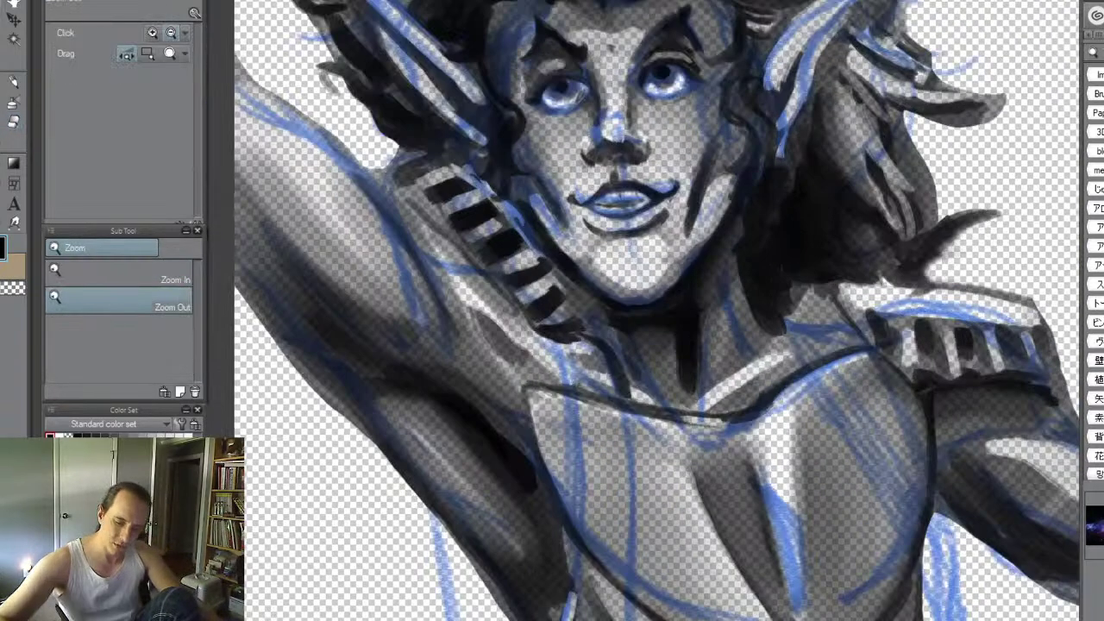
- Fill out the outer edge of the viewer's-right hair with pointed black strands at size 25
key("b")
mouse_move(911, 147)
left_mouse_down()
mouse_move(964, 207)
mouse_move(924, 173)
mouse_move(940, 217)
mouse_move(936, 200)
mouse_move(992, 212)
left_mouse_up()
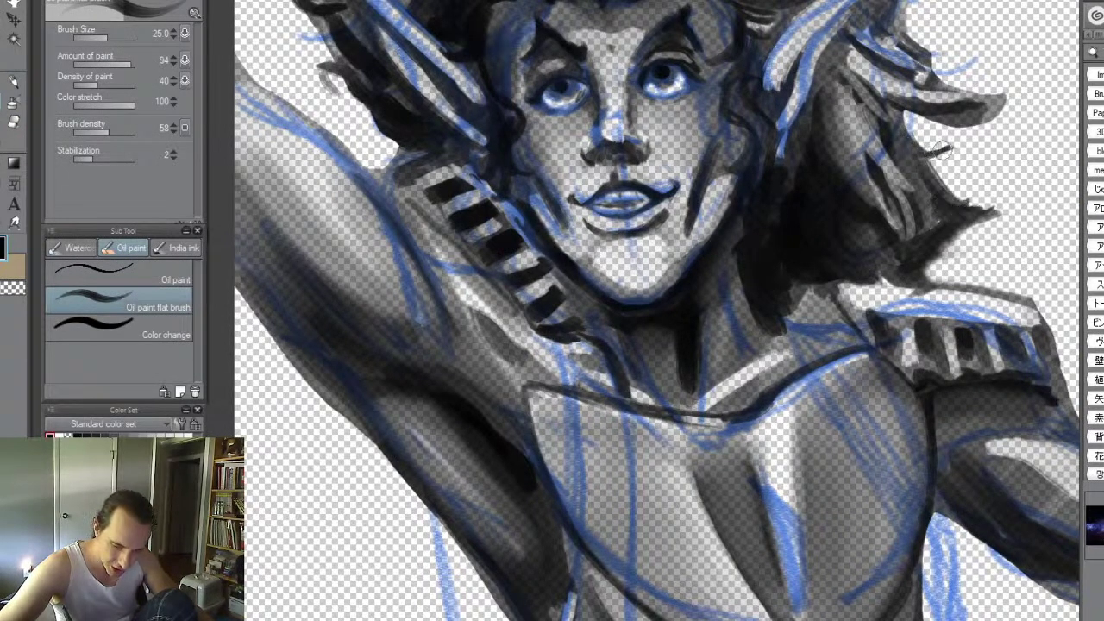
mouse_move(911, 148)
left_mouse_down()
mouse_move(896, 110)
mouse_move(915, 138)
left_mouse_up()
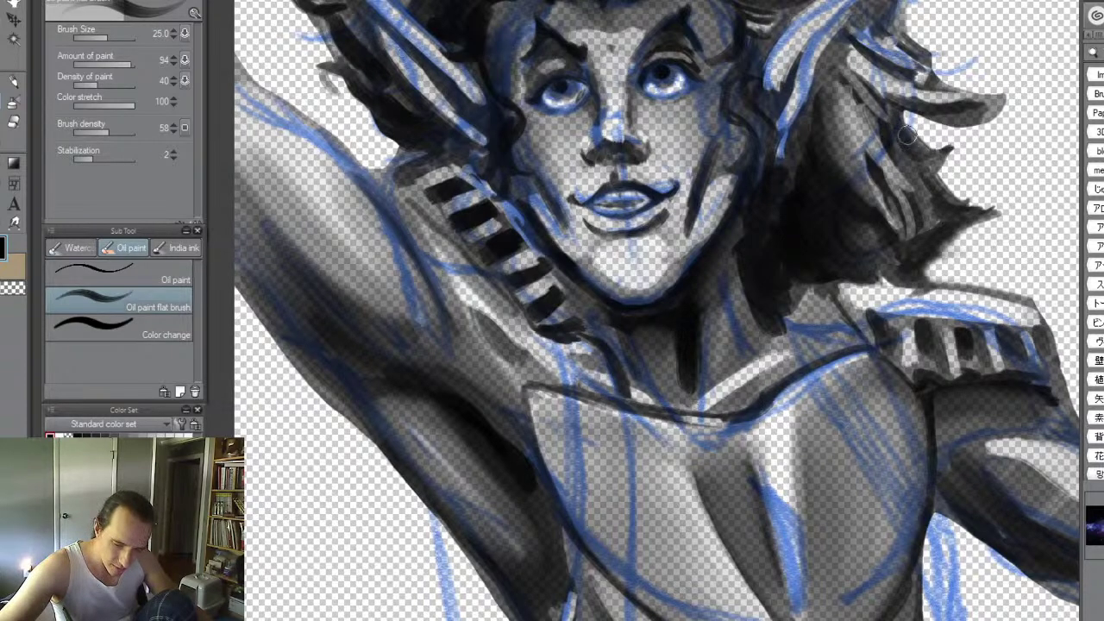
left_click(900, 212, "alt")
left_click_drag(955, 84, 881, 201)
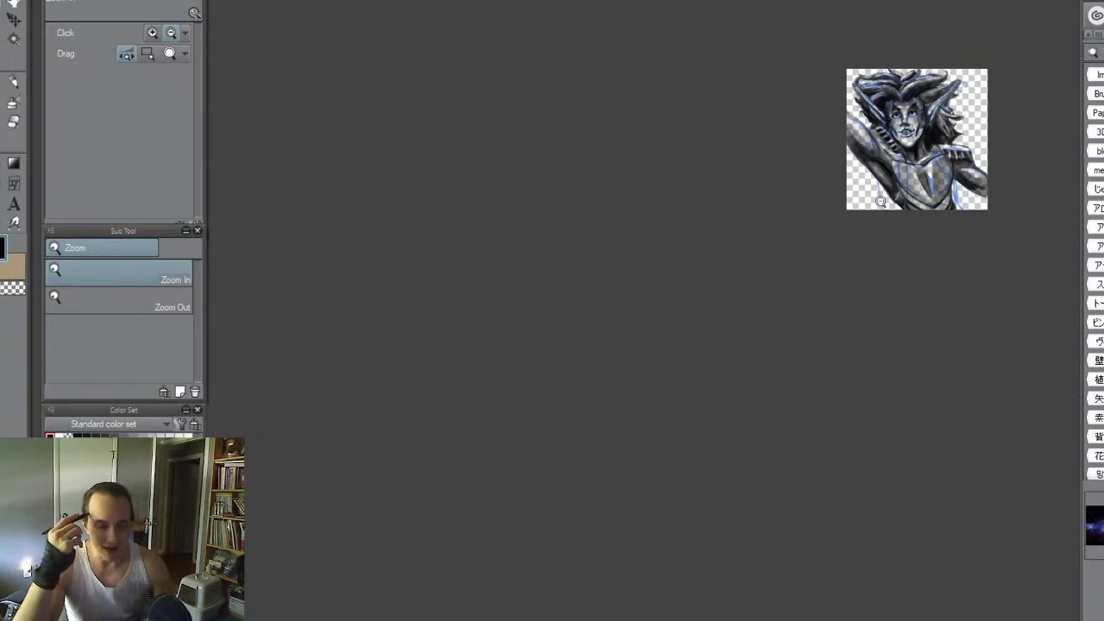
- Lighten a strip along the underside of the viewer's-left raised arm with transparent colour and soften it with the Blur tool at size 25
key("slash")
left_click_drag(878, 118, 949, 127)
key("p")
key("b")
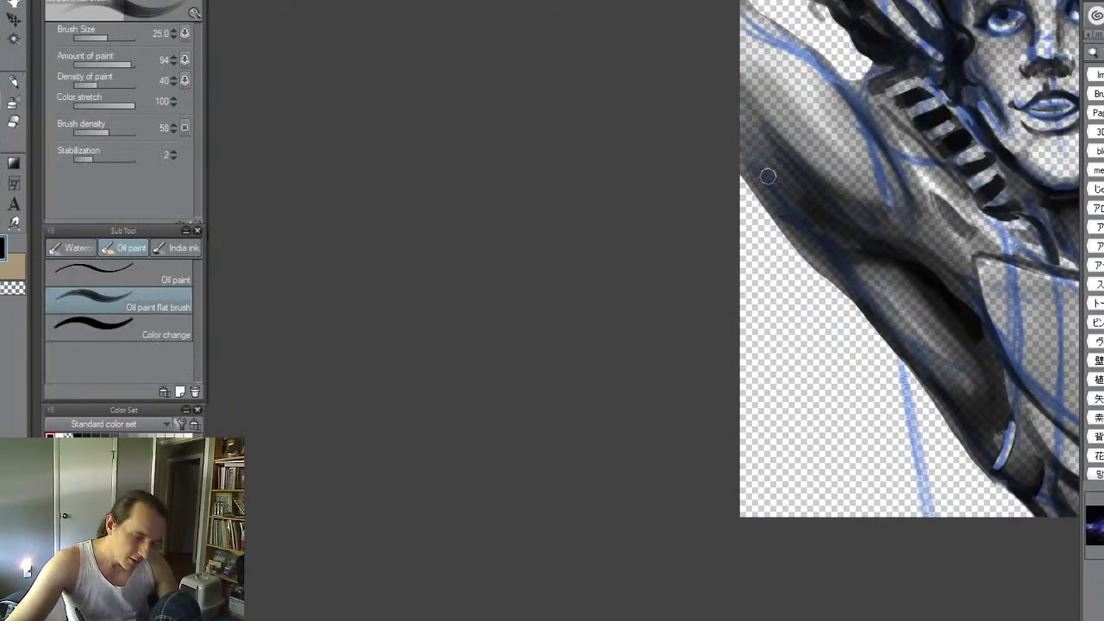
key("c")
left_click_drag(752, 147, 835, 248)
left_click_drag(787, 208, 743, 147)
key("j")
left_click_drag(824, 233, 735, 119)
left_click_drag(753, 163, 811, 240)
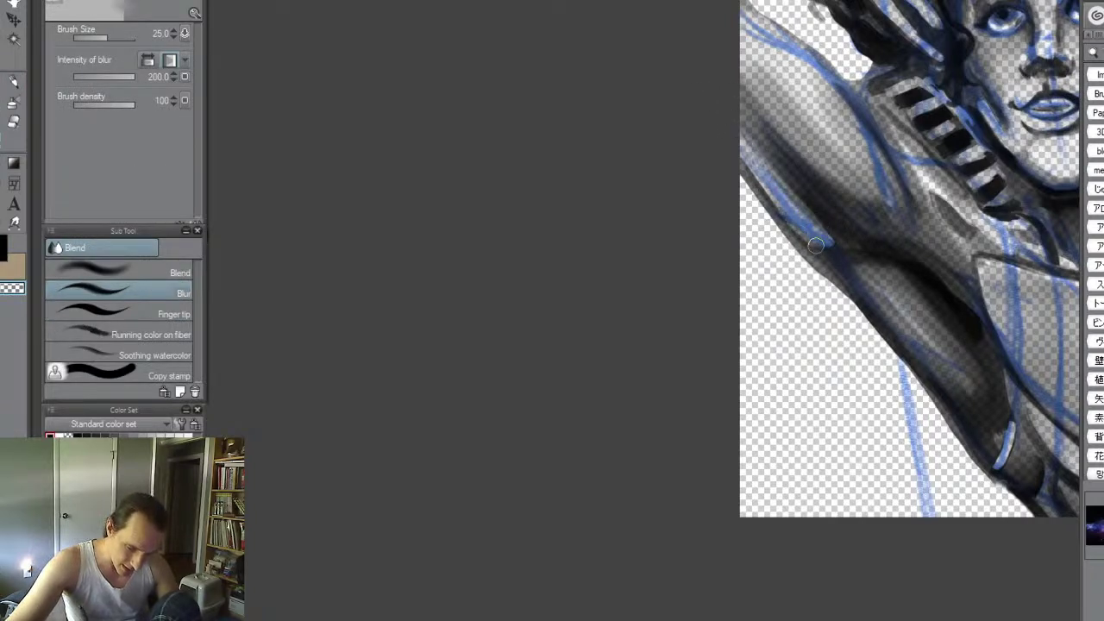
left_click_drag(754, 153, 840, 253)
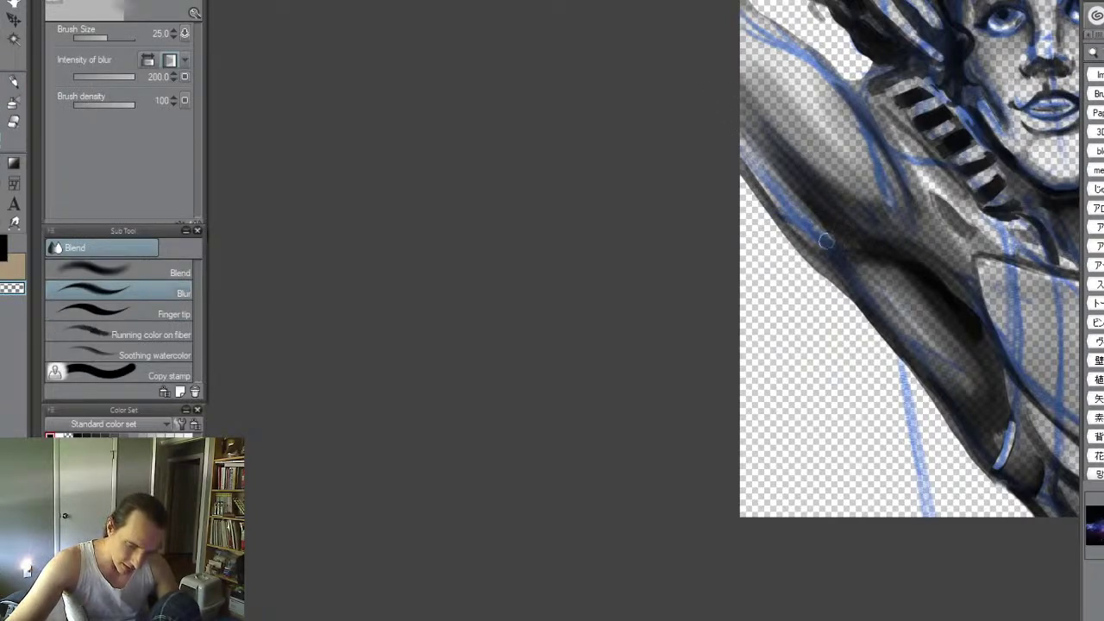
- Lighten a strip along the lower edge of the viewer's-right arm using transparent colour at size 50
key("alt+space")
left_click_drag(955, 202, 935, 325)
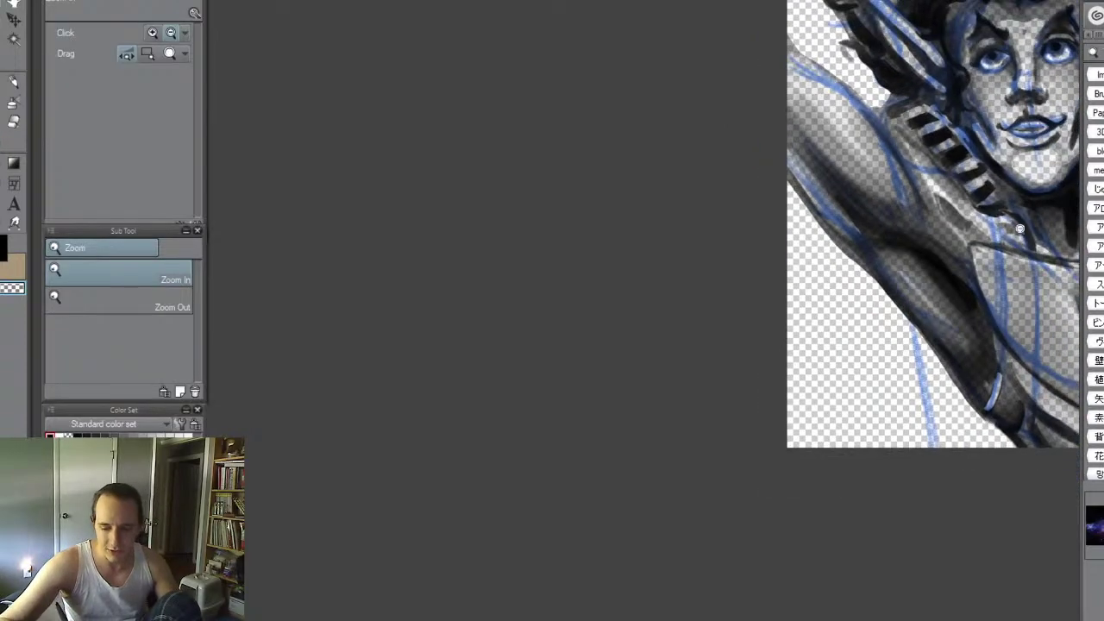
key("space")
left_click_drag(1015, 230, 759, 286)
key("alt+space")
left_click_drag(819, 251, 776, 242)
left_click_drag(895, 293, 973, 302)
key("space")
left_click_drag(896, 299, 749, 253)
key("alt+space")
left_click_drag(788, 301, 811, 305)
key("b")
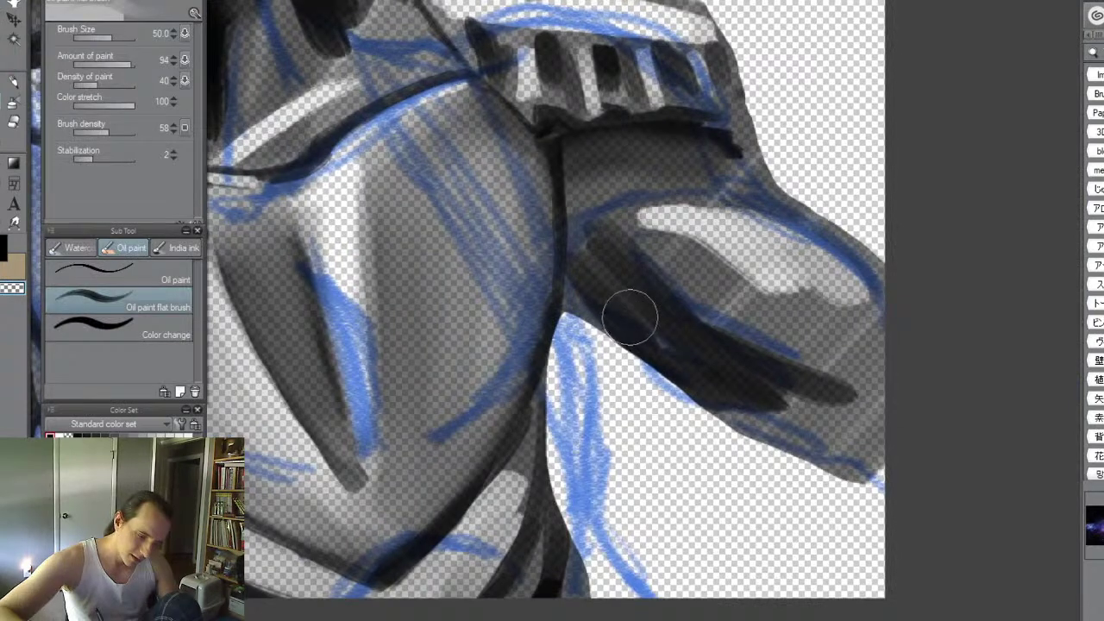
left_click_drag(606, 290, 779, 409)
mouse_move(697, 355)
left_mouse_down()
mouse_move(749, 398)
mouse_move(873, 459)
mouse_move(637, 323)
mouse_move(837, 441)
left_mouse_up()
- Blend the light strip on the viewer's-right arm into the surrounding shadow with the Blur tool at sizes 25 and 30
key("j")
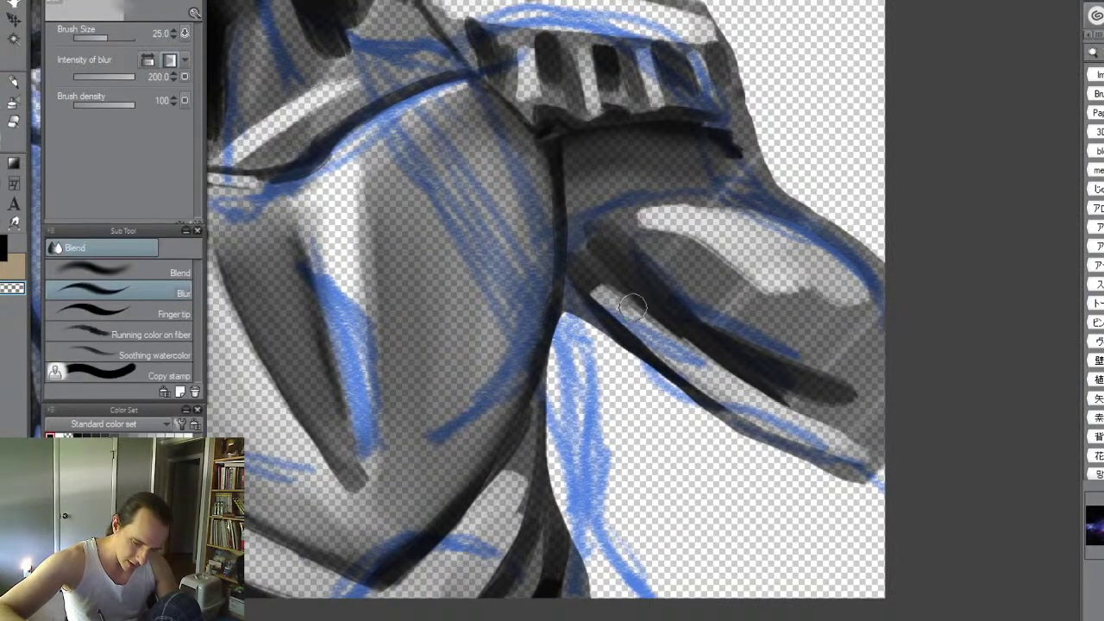
left_click_drag(623, 299, 767, 401)
left_click_drag(676, 329, 838, 437)
left_click_drag(777, 411, 673, 349)
left_click_drag(592, 285, 702, 386)
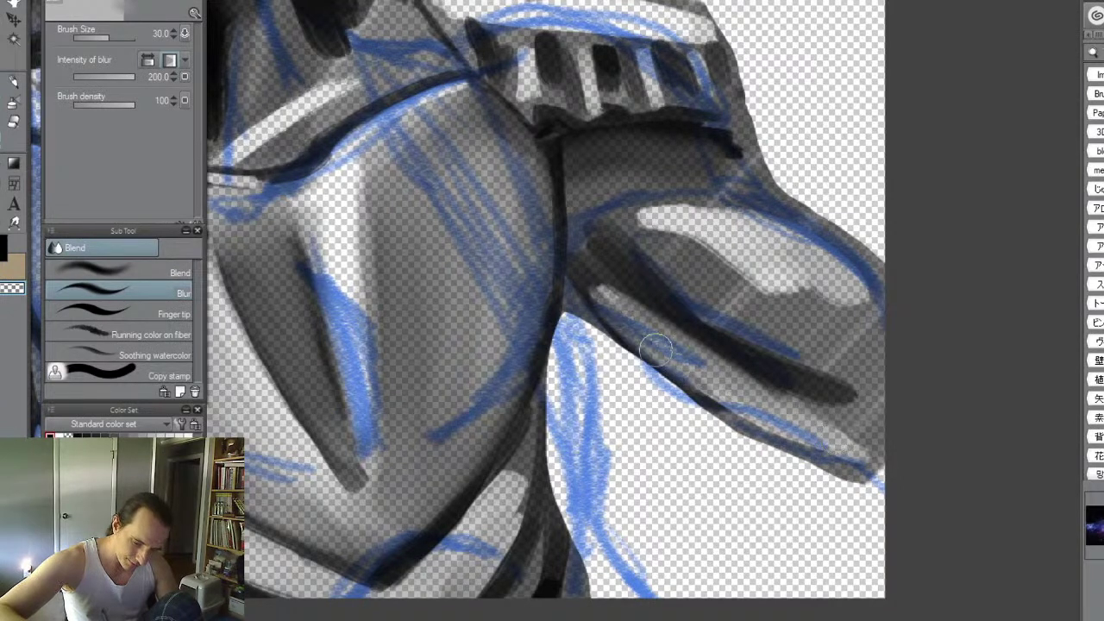
left_click_drag(627, 320, 802, 440)
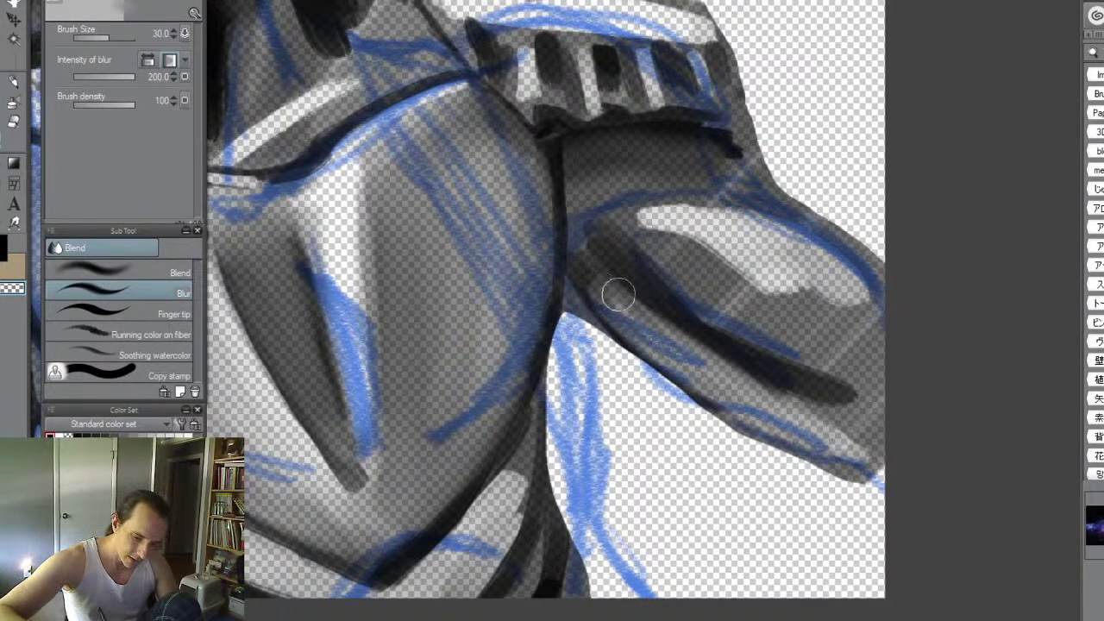
- Darken the underside of the viewer's-right arm with broad black strokes at size 60, from the armpit to the canvas edge
key("b")
key("c")
key("bracketright")
key("bracketright")
left_click_drag(597, 273, 764, 402)
mouse_move(592, 299)
left_mouse_down()
mouse_move(842, 447)
mouse_move(798, 423)
mouse_move(872, 446)
left_mouse_up()
mouse_move(690, 359)
left_mouse_down()
mouse_move(806, 423)
mouse_move(797, 436)
mouse_move(767, 426)
mouse_move(619, 311)
mouse_move(692, 368)
mouse_move(859, 455)
mouse_move(772, 383)
mouse_move(860, 424)
mouse_move(799, 403)
mouse_move(580, 244)
mouse_move(605, 201)
left_mouse_up()
key("j")
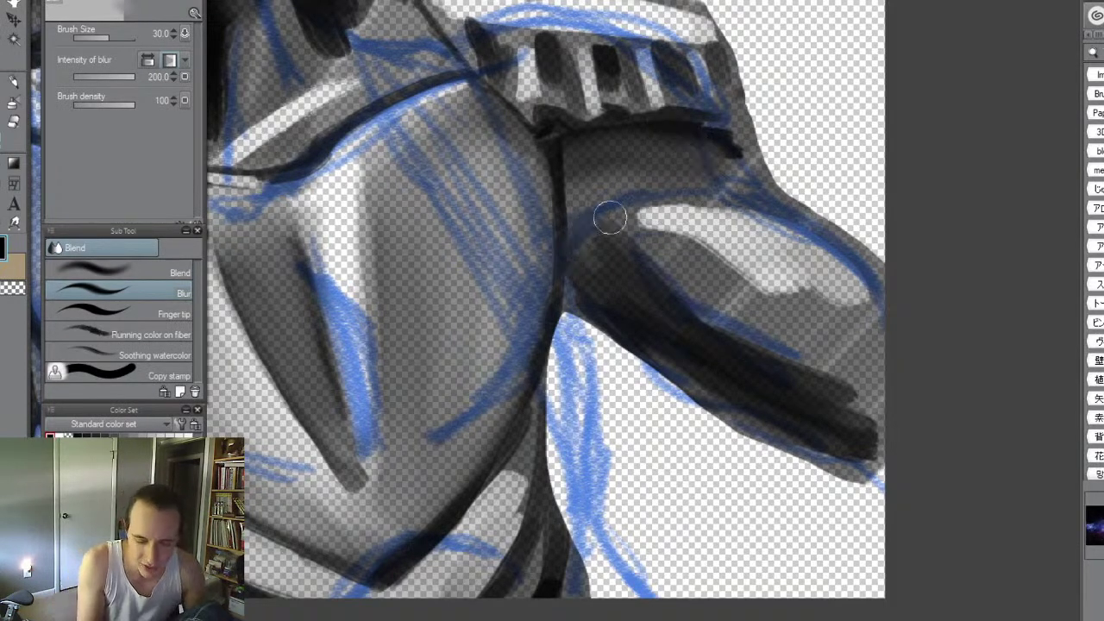
- Paint a black shadow across the top of the viewer's-right arm at size 60 and blur it into the highlight below
key("b")
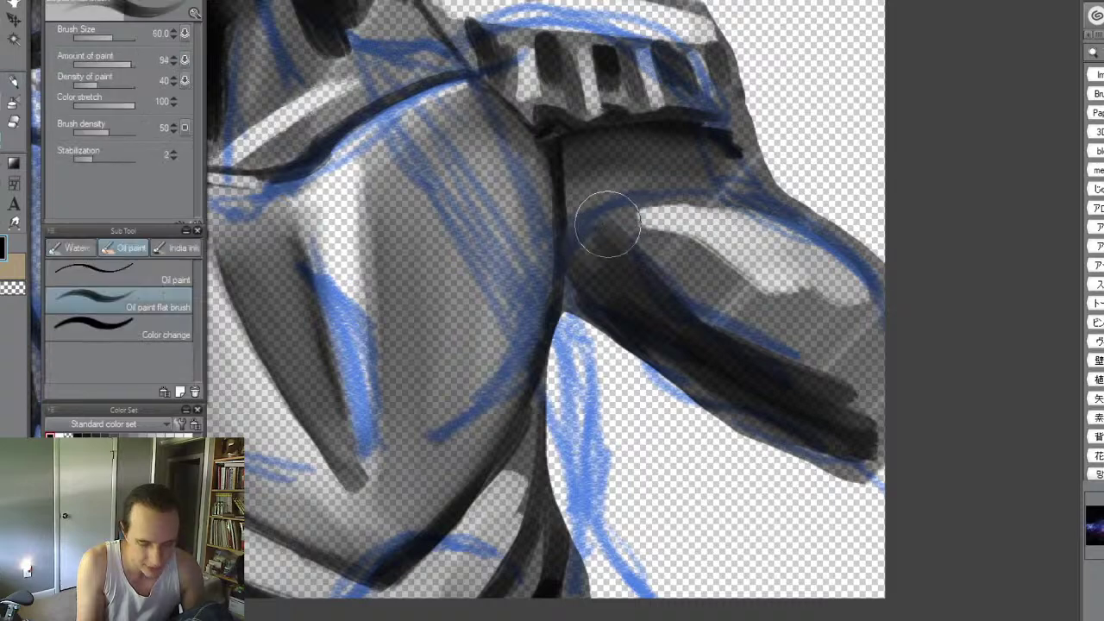
mouse_move(574, 205)
left_mouse_down()
mouse_move(713, 190)
mouse_move(586, 218)
mouse_move(755, 212)
left_mouse_up()
left_click_drag(658, 207, 754, 214)
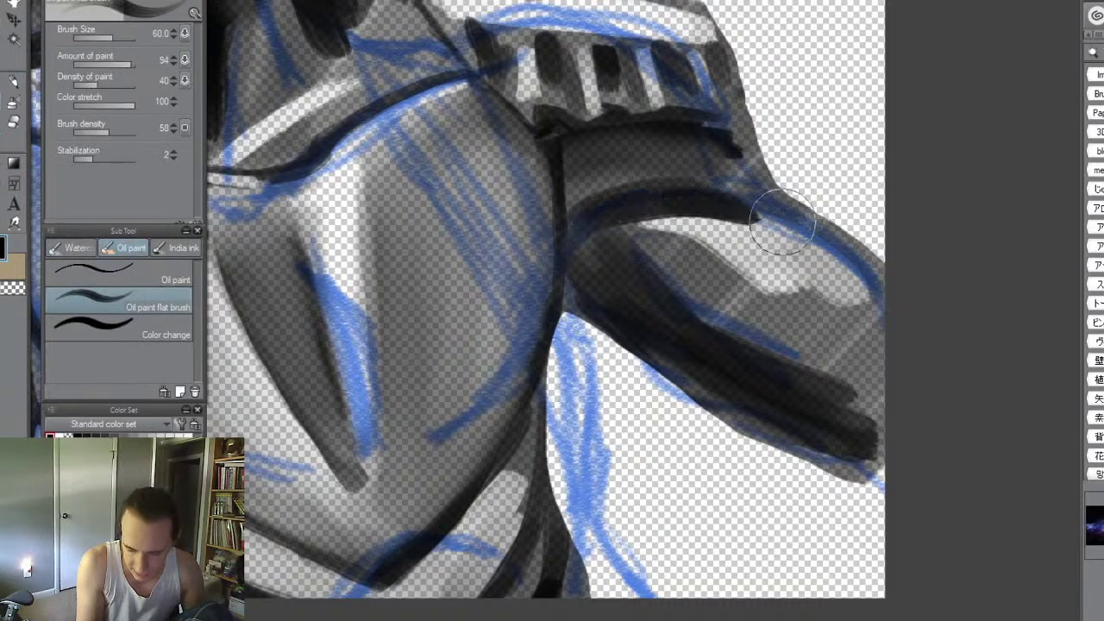
key("j")
mouse_move(576, 200)
left_mouse_down()
mouse_move(692, 178)
mouse_move(714, 185)
mouse_move(600, 197)
mouse_move(748, 199)
mouse_move(770, 210)
mouse_move(631, 226)
mouse_move(791, 222)
mouse_move(689, 214)
mouse_move(651, 237)
mouse_move(717, 220)
mouse_move(683, 279)
mouse_move(843, 315)
left_mouse_up()
key("bracketright")
key("bracketright")
mouse_move(688, 240)
left_mouse_down()
mouse_move(873, 314)
mouse_move(858, 325)
mouse_move(886, 349)
mouse_move(734, 274)
mouse_move(764, 239)
mouse_move(841, 300)
mouse_move(801, 290)
left_mouse_up()
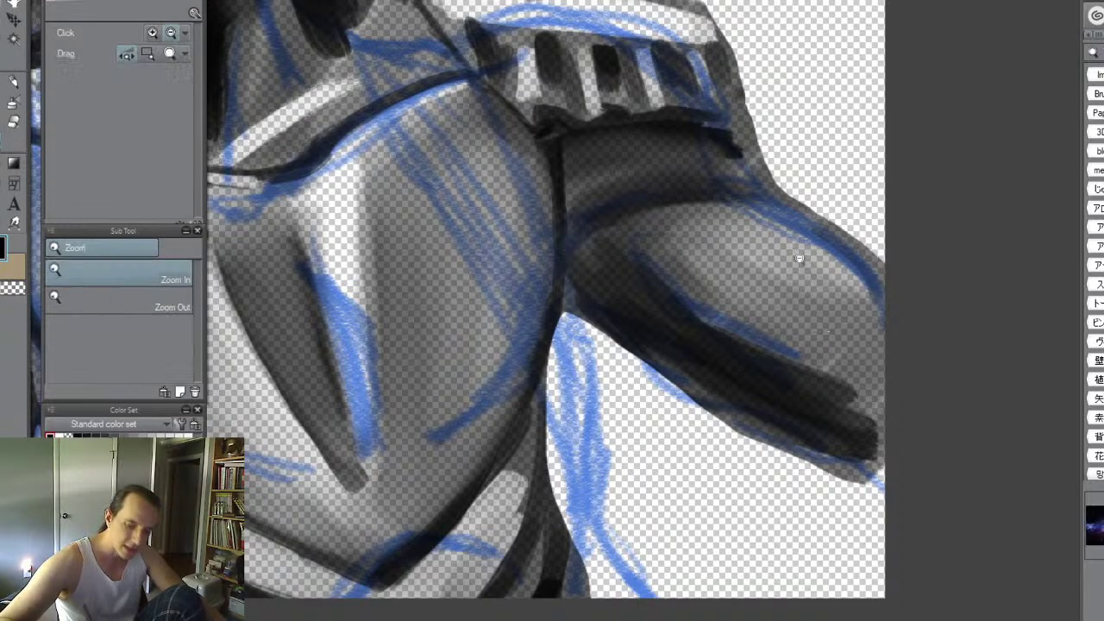
- Lighten the dark underside of the viewer's-right arm with transparent colour at size 70 and blend it with the Blur tool at size 50
left_click(801, 291, "alt")
left_click(784, 436, "alt")
left_click(778, 382, "alt")
scroll(836, 322, "up", 6)
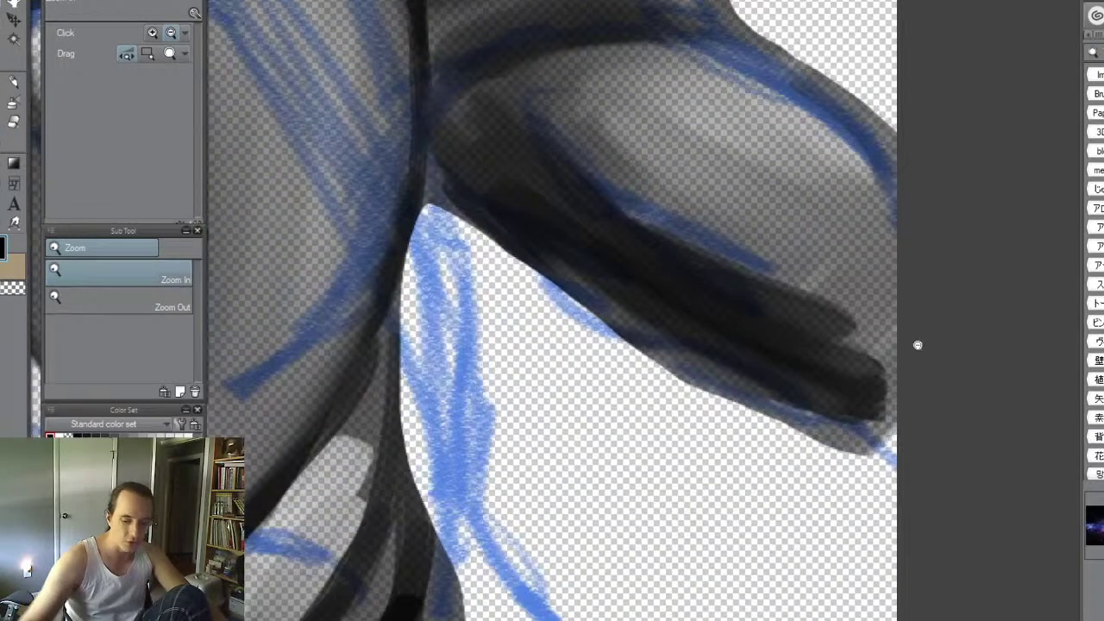
scroll(716, 258, "down", 2)
key("b")
key("c")
key("]")
key("]")
key("[")
mouse_move(593, 201)
left_mouse_down()
mouse_move(754, 314)
mouse_move(820, 328)
left_mouse_up()
key("j")
mouse_move(759, 302)
left_mouse_down()
mouse_move(592, 189)
mouse_move(626, 236)
mouse_move(803, 339)
mouse_move(604, 215)
mouse_move(796, 279)
mouse_move(705, 231)
left_mouse_up()
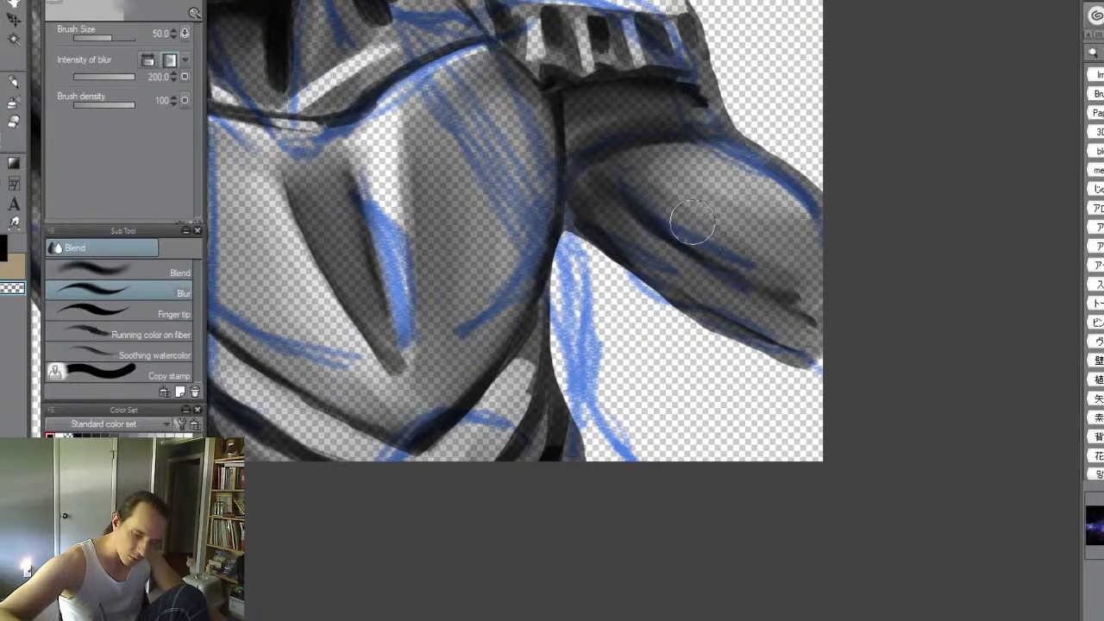
- Paint a black diagonal shadow through the middle of the viewer's-right arm at size 70 and blur its edges
key("b")
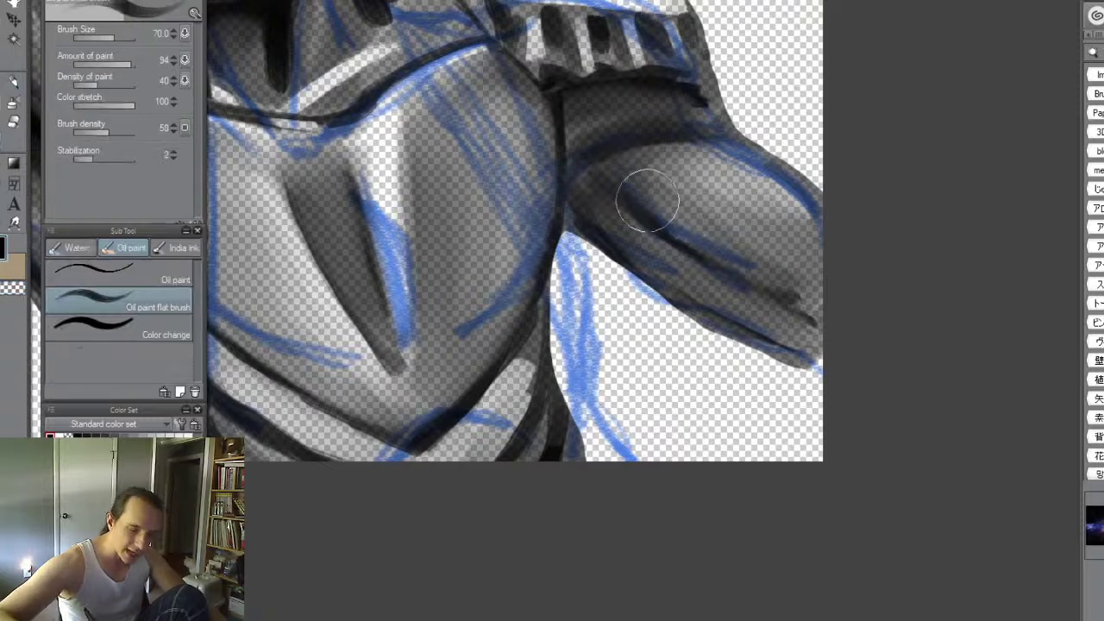
mouse_move(623, 178)
left_mouse_down()
mouse_move(767, 281)
mouse_move(824, 302)
left_mouse_up()
key("j")
mouse_move(648, 184)
left_mouse_down()
mouse_move(811, 291)
mouse_move(680, 224)
mouse_move(638, 180)
mouse_move(601, 165)
mouse_move(597, 211)
left_mouse_up()
left_click(801, 278, "alt")
left_click(802, 288, "alt")
double_click(799, 295)
- Deepen the shadow on the viewer's-right arm with a smaller black brush and blend it with the Blur tool
key("p")
key("b")
key("bracketleft")
mouse_move(564, 155)
left_mouse_down()
mouse_move(811, 316)
mouse_move(604, 204)
mouse_move(750, 301)
left_mouse_up()
key("j")
mouse_move(816, 345)
left_mouse_down()
mouse_move(638, 247)
mouse_move(525, 136)
mouse_move(712, 249)
mouse_move(829, 299)
mouse_move(826, 291)
mouse_move(768, 306)
left_mouse_up()
left_click(777, 248, "alt")
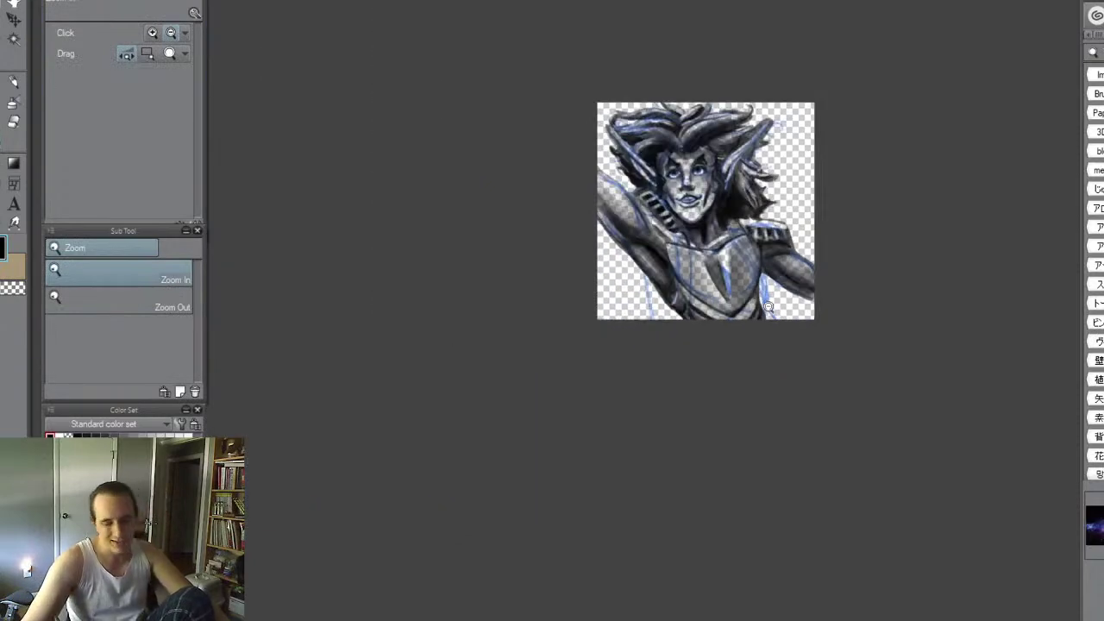
- Paint a black shadow along the upper contour of the viewer's-left raised arm at size 40 and blur it into the arm
left_click_drag(631, 209, 705, 232)
key("b")
mouse_move(720, 302)
left_mouse_down()
mouse_move(669, 203)
mouse_move(560, 78)
left_mouse_up()
key("j")
mouse_move(587, 112)
left_mouse_down()
mouse_move(697, 287)
mouse_move(643, 185)
mouse_move(516, 26)
left_mouse_up()
- Paint black shading at size 40 down the viewer's-right side of the torso, below the armpit
key("ctrl+space")
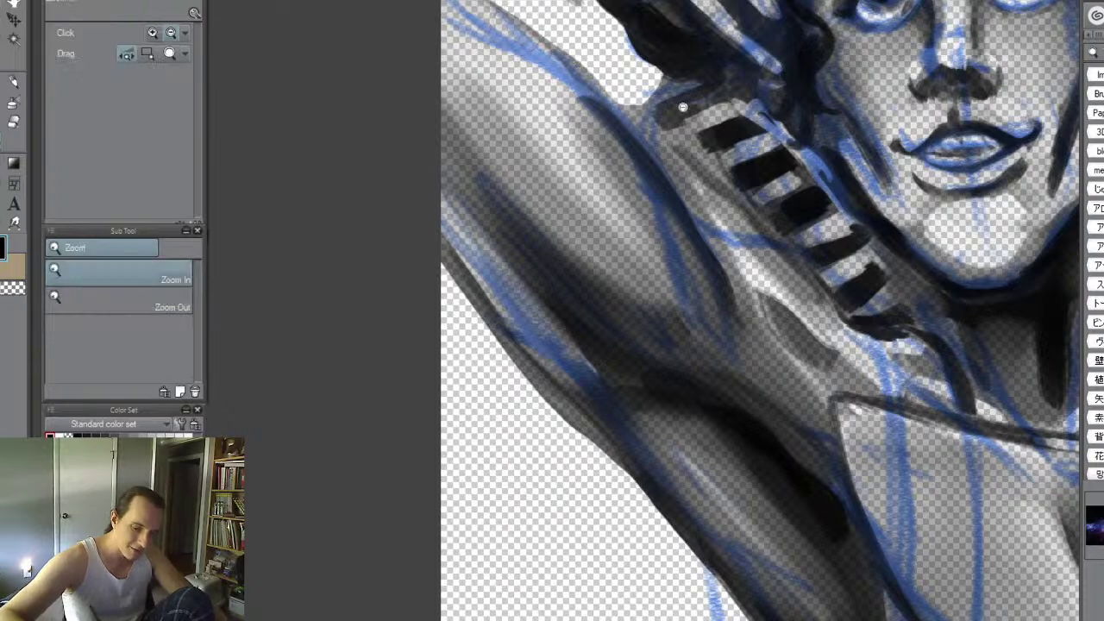
left_click(680, 93)
left_click_drag(668, 161, 702, 328)
left_click(700, 224)
key("b")
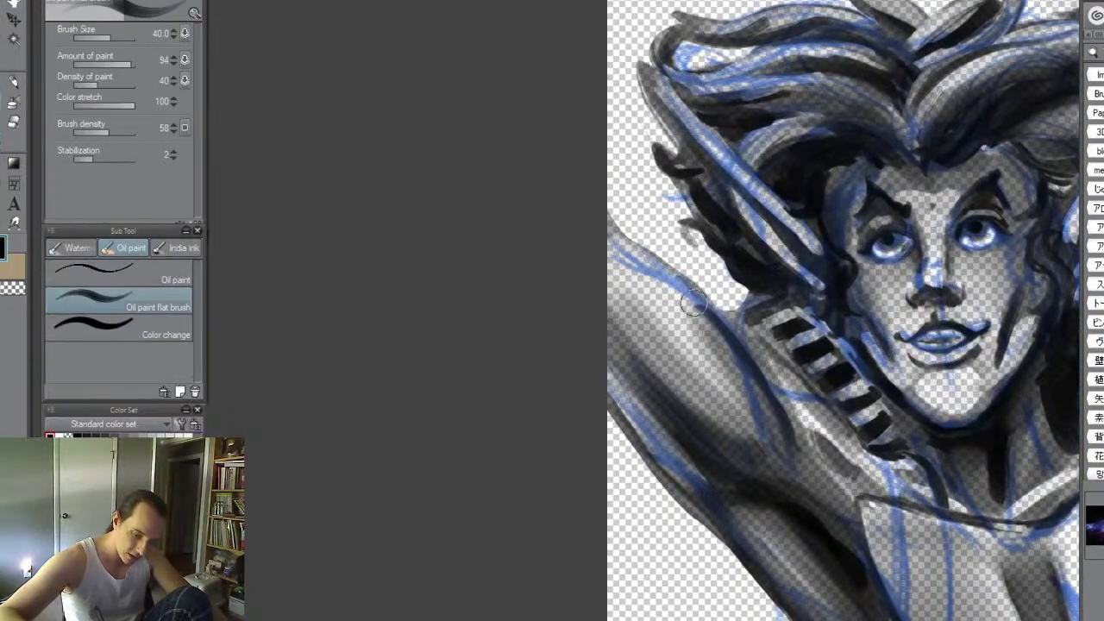
key("ctrl+alt+space")
left_click(826, 312)
left_click(826, 313)
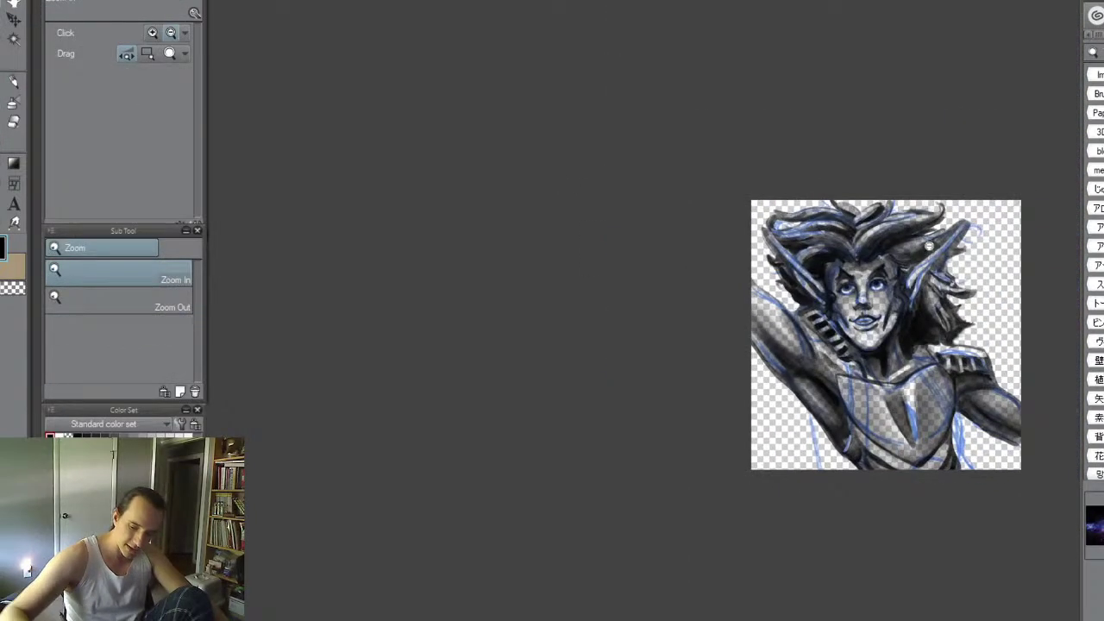
left_click_drag(815, 117, 917, 242)
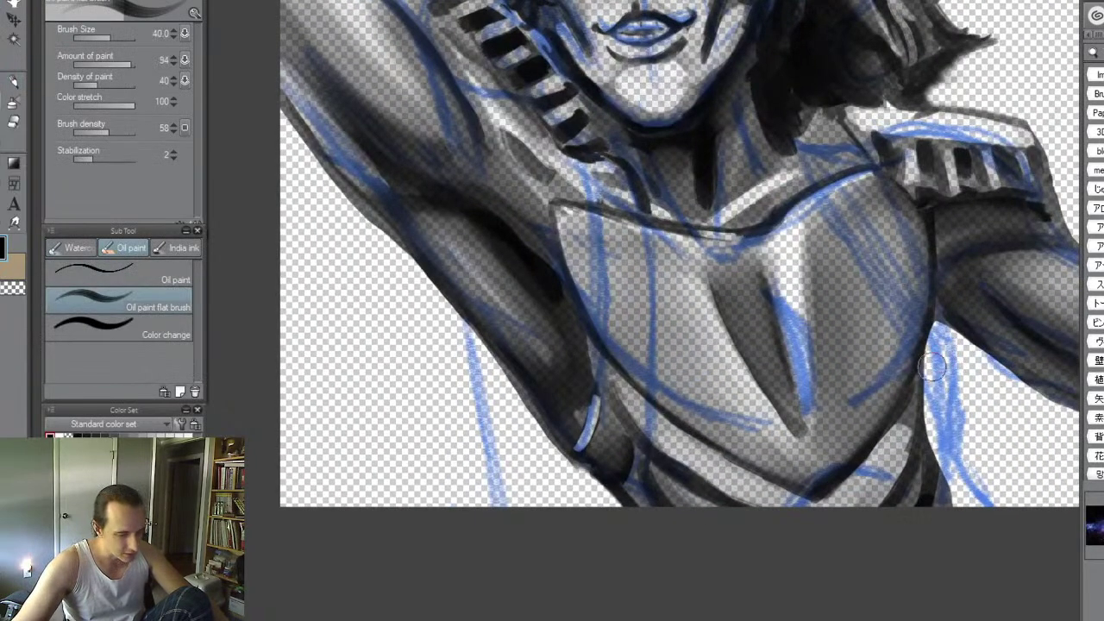
left_click_drag(932, 321, 941, 395)
mouse_move(928, 338)
left_mouse_down()
mouse_move(944, 464)
mouse_move(975, 521)
mouse_move(946, 434)
mouse_move(932, 328)
left_mouse_up()
- Brighten the light wedge between the chest plate's lower edge and the viewer's-right waist with transparent colour at size 30
key("[")
key("c")
mouse_move(903, 427)
left_mouse_down()
mouse_move(916, 369)
mouse_move(888, 458)
mouse_move(903, 448)
mouse_move(896, 475)
mouse_move(941, 367)
mouse_move(917, 389)
mouse_move(901, 476)
mouse_move(911, 359)
left_mouse_up()
key("c")
key("c")
mouse_move(902, 512)
left_mouse_down()
mouse_move(925, 436)
mouse_move(900, 509)
mouse_move(923, 453)
mouse_move(922, 407)
mouse_move(931, 495)
mouse_move(916, 396)
mouse_move(914, 511)
left_mouse_up()
key("c")
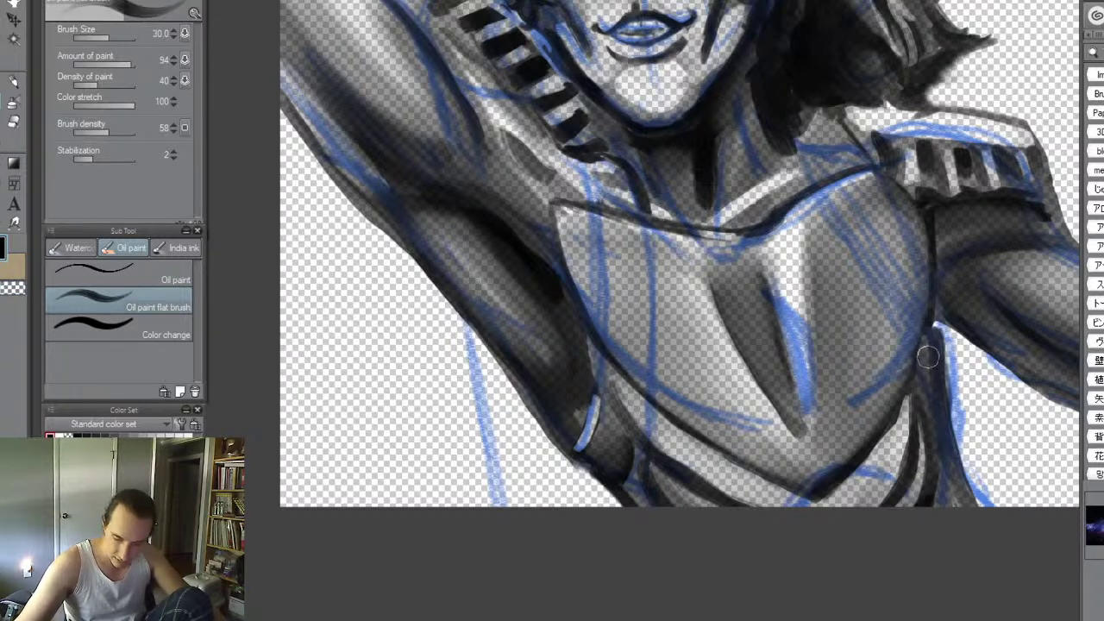
- Paint a black contour down the viewer's-right side of the waist at size 30
mouse_move(929, 353)
left_mouse_down()
mouse_move(931, 383)
mouse_move(923, 345)
mouse_move(938, 503)
mouse_move(963, 517)
mouse_move(934, 315)
mouse_move(943, 416)
left_mouse_up()
key("ctrl+space")
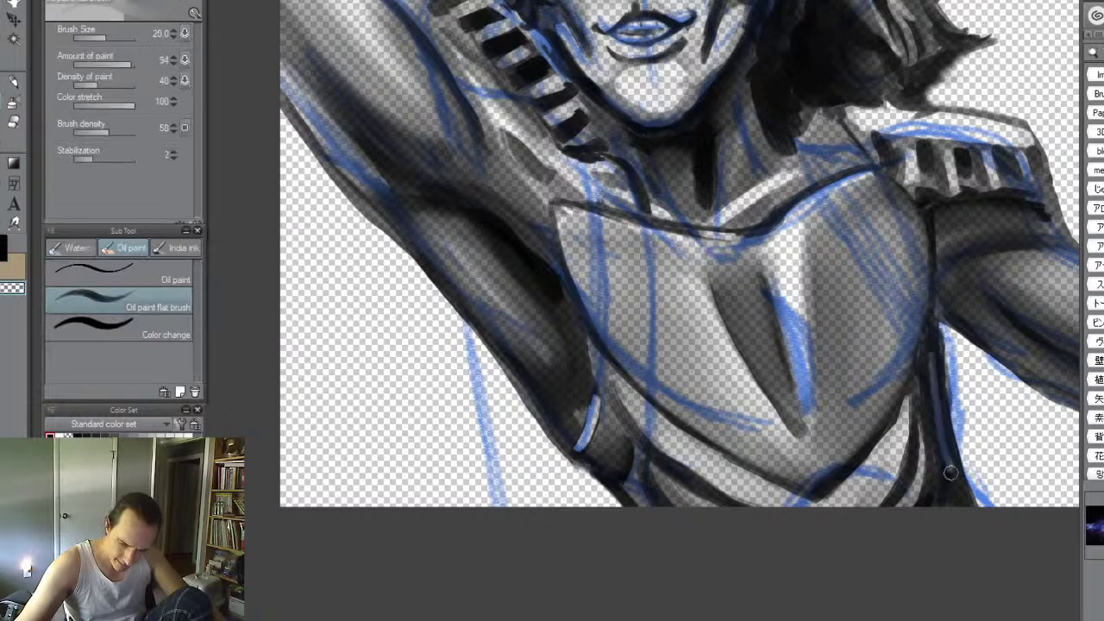
- Blur the dark shading along the right side of the torso, beside the chest plate, at size 50
key("j")
mouse_move(932, 362)
left_mouse_down()
mouse_move(948, 519)
mouse_move(961, 516)
mouse_move(954, 479)
left_mouse_up()
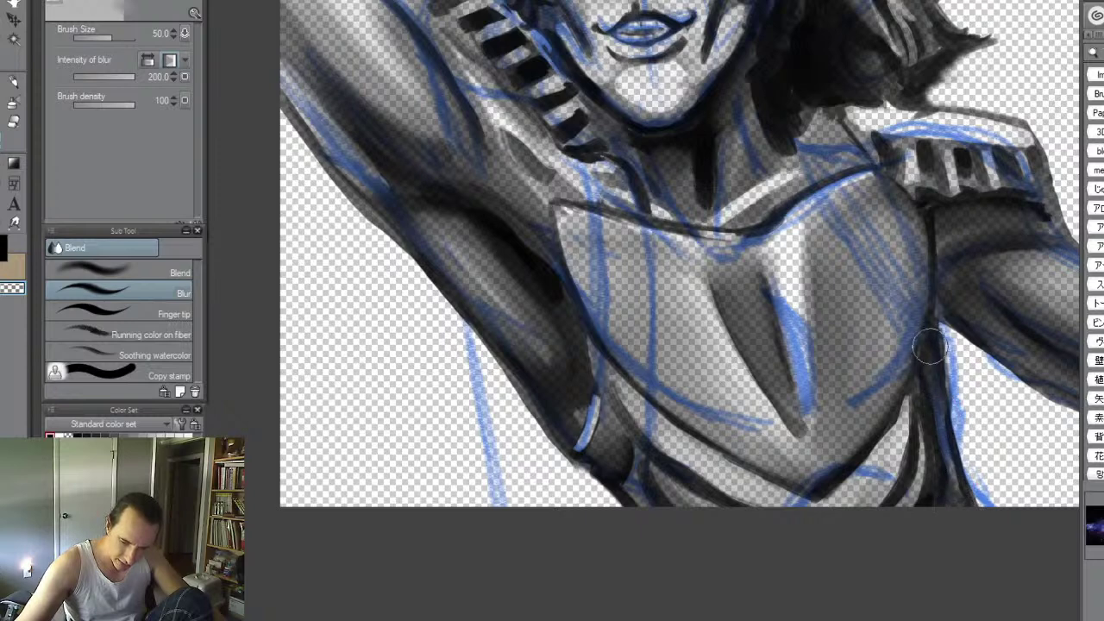
key("ctrl+space")
left_click(1005, 428)
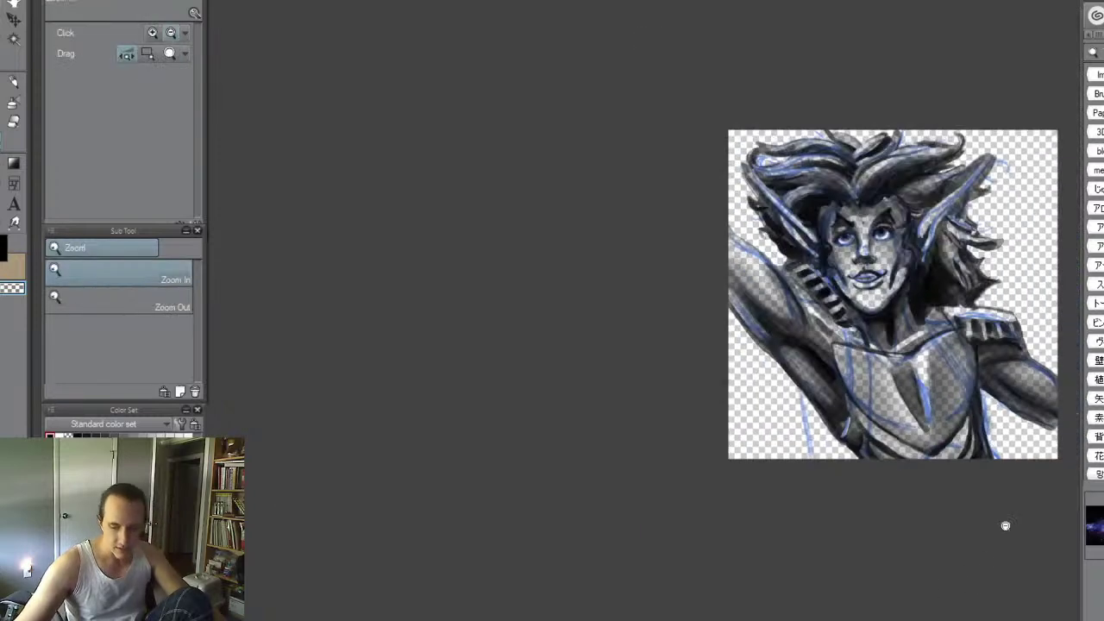
left_click(1039, 421)
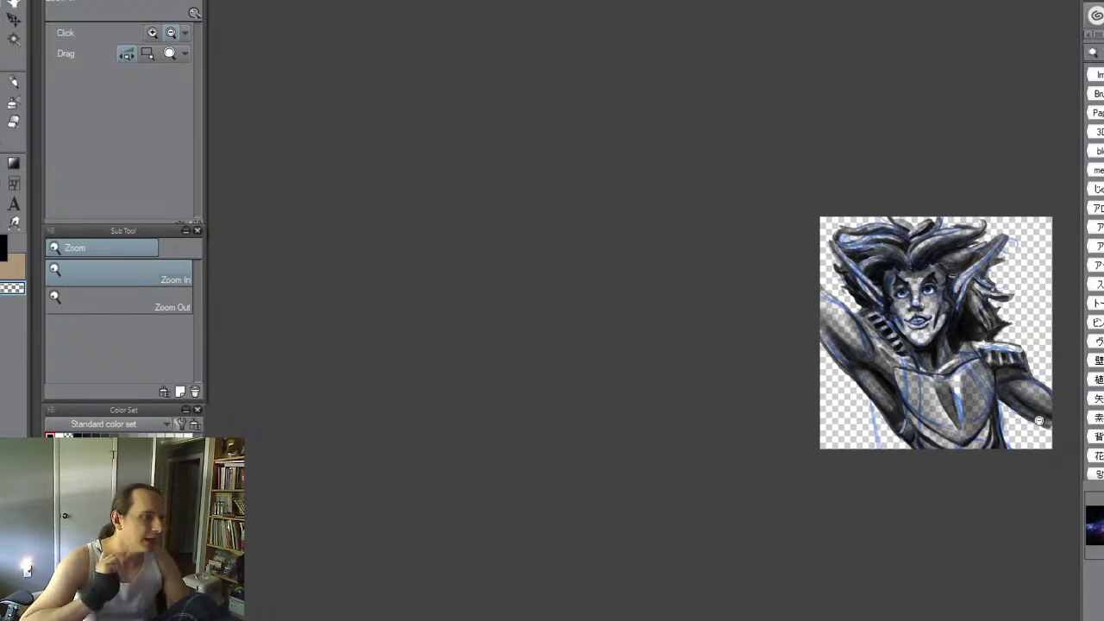
- Paint a black shadow along the underside of the raised forearm with the Oil paint flat brush at size 40
scroll(902, 343, "up", 5)
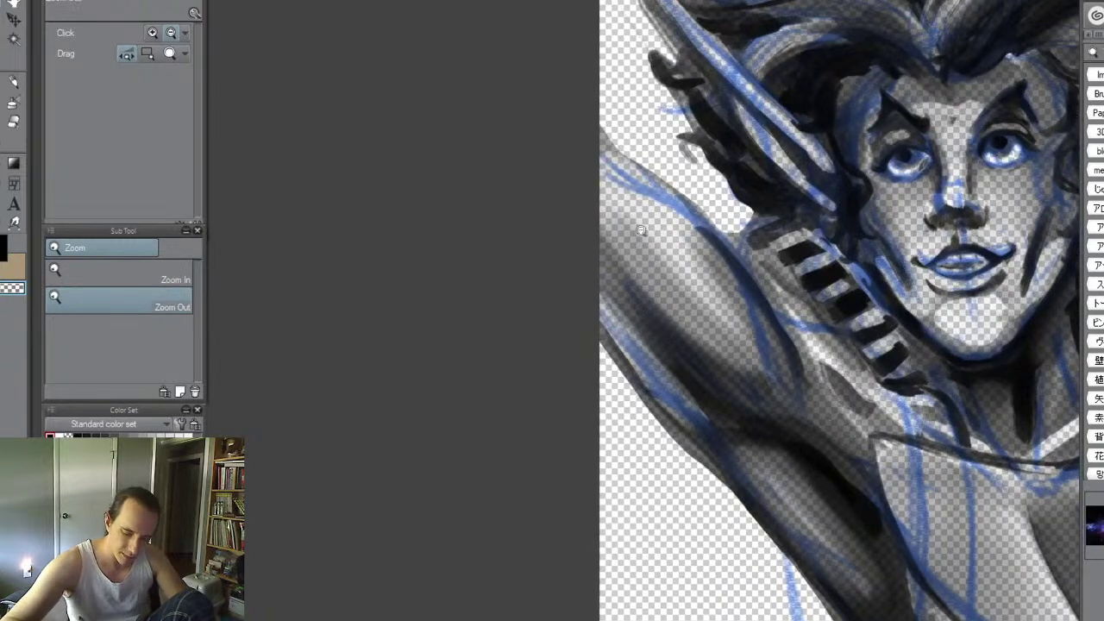
key("b")
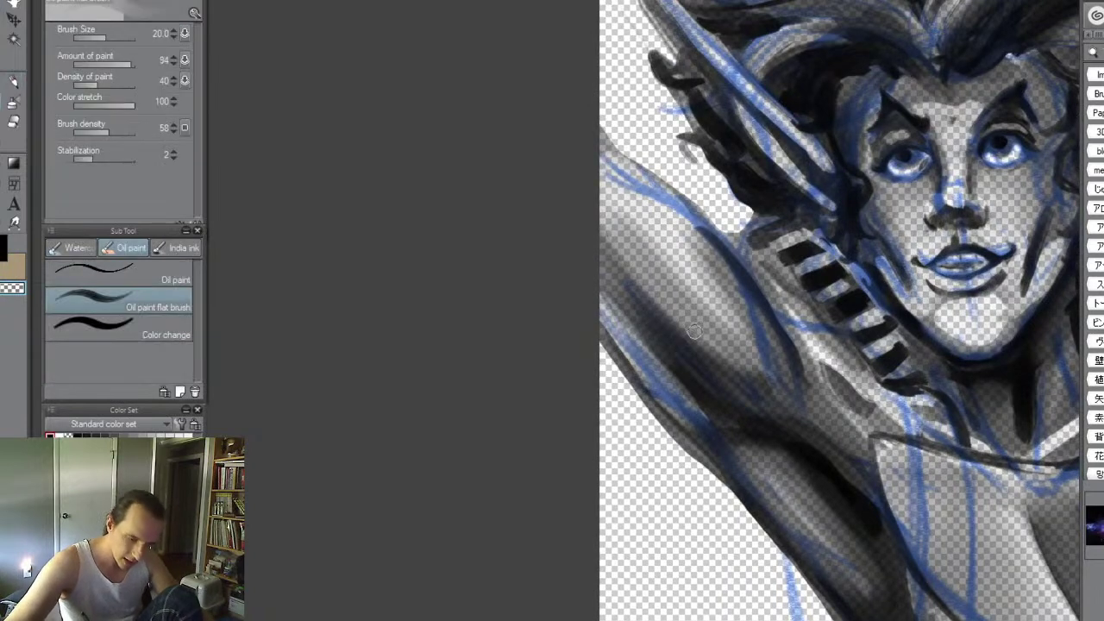
key("c")
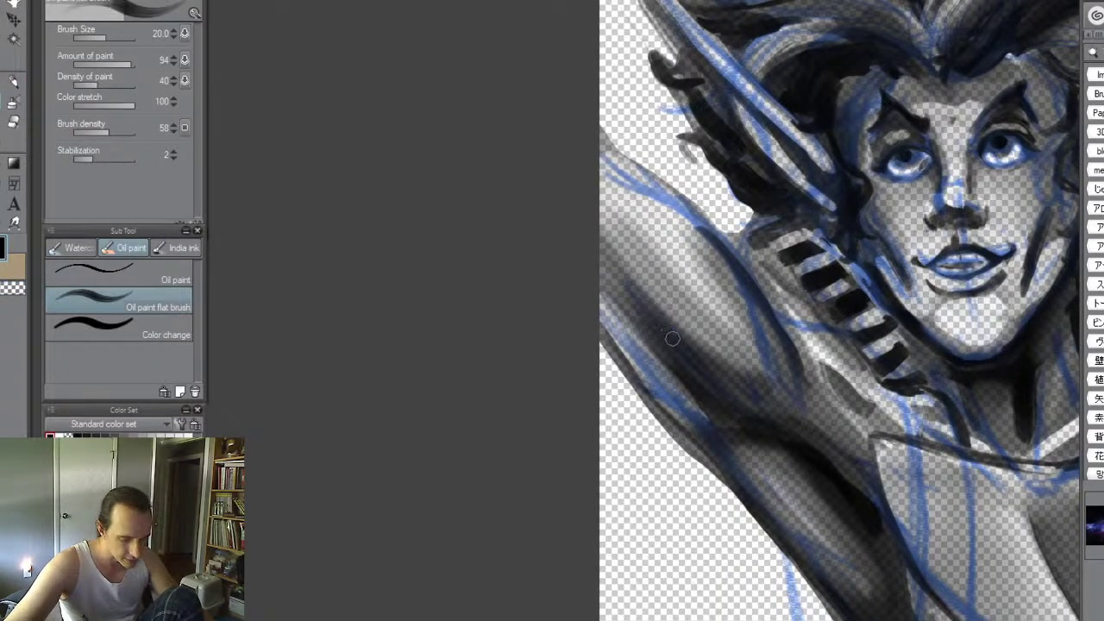
key("bracketright")
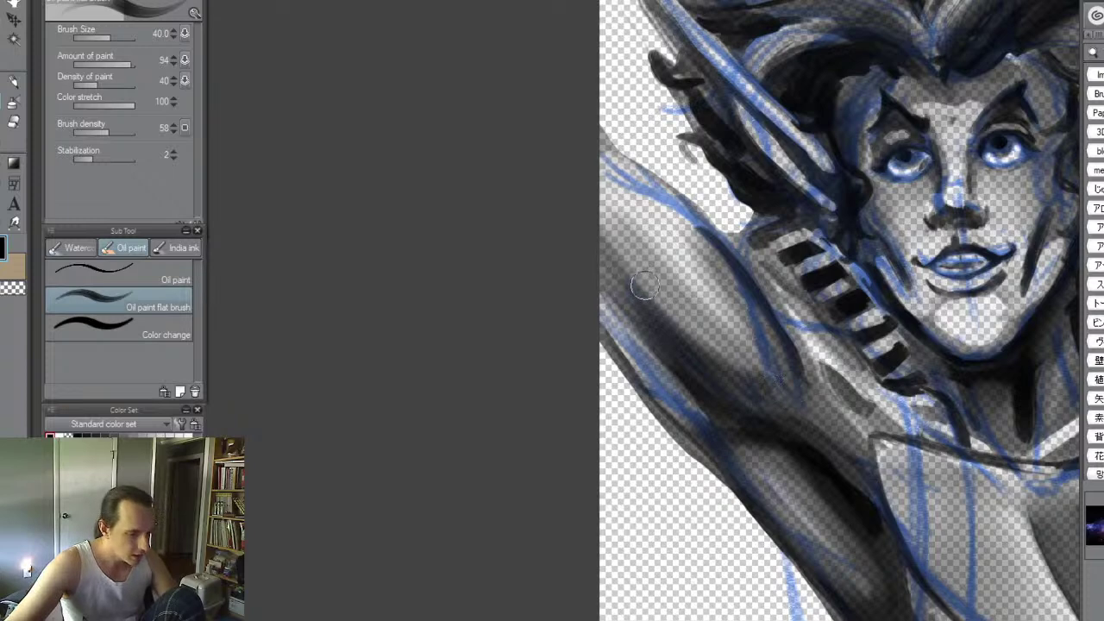
mouse_move(596, 256)
left_mouse_down()
mouse_move(779, 427)
mouse_move(703, 373)
mouse_move(581, 250)
mouse_move(614, 278)
left_mouse_up()
- Blur the new shadow and the lower shading of the raised arm at size 50
key("j")
mouse_move(695, 383)
left_mouse_down()
mouse_move(747, 453)
mouse_move(609, 299)
mouse_move(646, 356)
mouse_move(750, 461)
mouse_move(747, 448)
mouse_move(782, 470)
mouse_move(712, 397)
mouse_move(809, 495)
mouse_move(823, 517)
mouse_move(763, 449)
mouse_move(838, 544)
mouse_move(805, 474)
mouse_move(862, 549)
mouse_move(806, 474)
mouse_move(772, 444)
mouse_move(883, 599)
mouse_move(859, 539)
mouse_move(770, 457)
left_mouse_up()
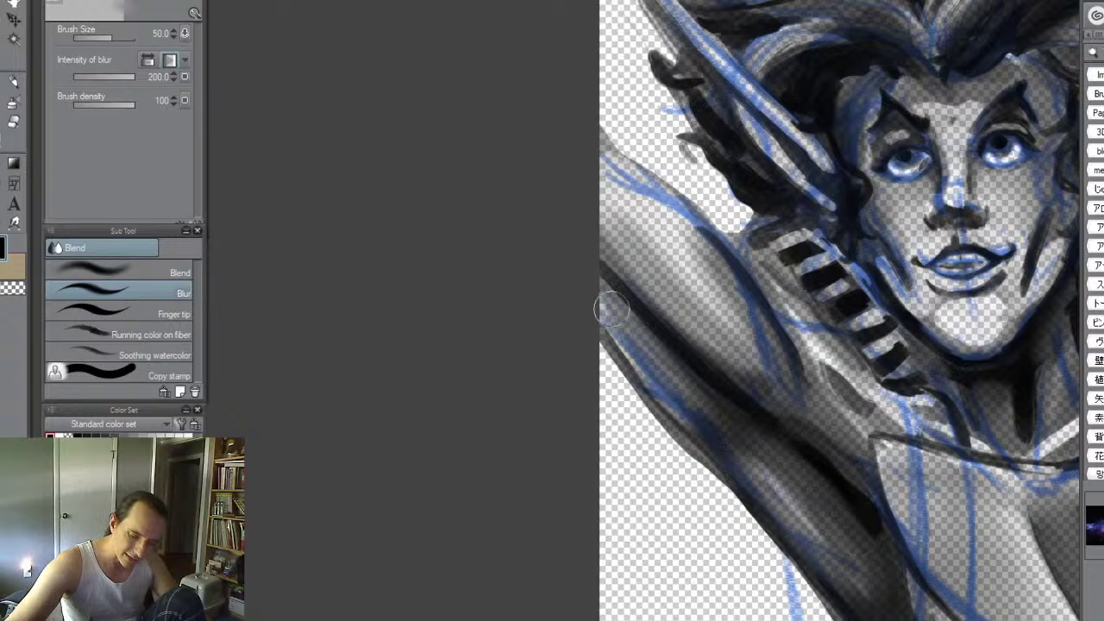
mouse_move(549, 251)
left_mouse_down()
mouse_move(678, 419)
mouse_move(585, 283)
mouse_move(702, 426)
mouse_move(632, 342)
left_mouse_up()
mouse_move(747, 447)
left_mouse_down()
mouse_move(804, 500)
mouse_move(801, 480)
mouse_move(620, 337)
mouse_move(799, 518)
mouse_move(658, 395)
left_mouse_up()
- Clean up the lower outline of the raised arm with the Soft eraser at size 25
key("e")
mouse_move(681, 446)
left_mouse_down()
mouse_move(636, 396)
mouse_move(733, 526)
mouse_move(582, 337)
mouse_move(704, 499)
left_mouse_up()
mouse_move(688, 456)
left_mouse_down()
mouse_move(633, 384)
mouse_move(747, 537)
mouse_move(658, 401)
mouse_move(680, 442)
left_mouse_up()
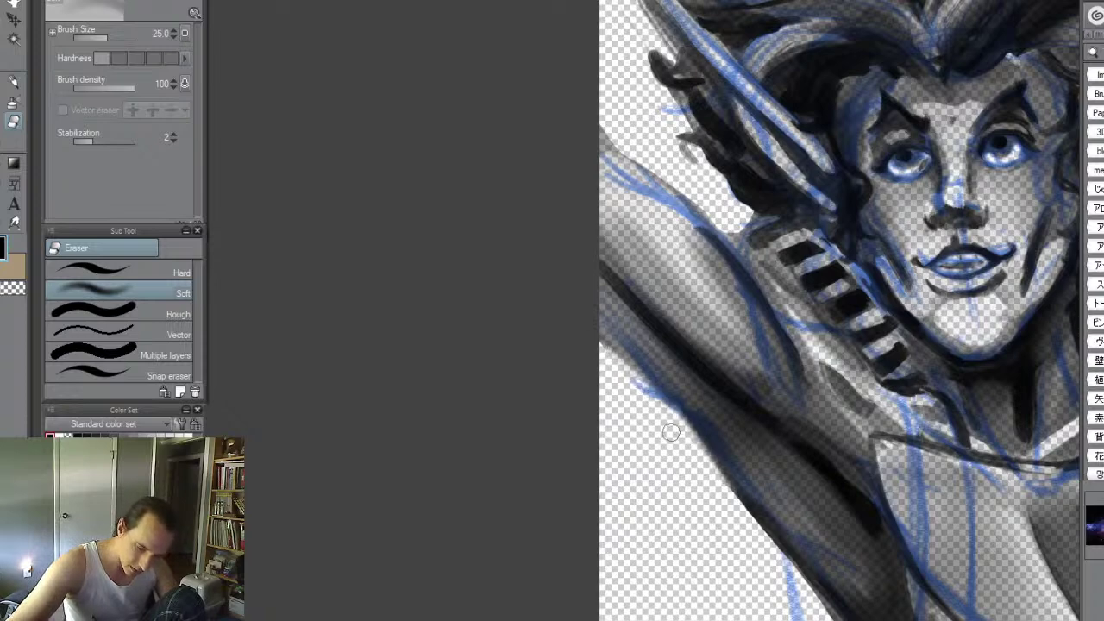
- Darken the hair shadow beside the left temple with the Oil paint flat brush at size 40 in black
key("slash")
left_click_drag(920, 343, 875, 522)
key("slash")
mouse_move(1014, 390)
left_mouse_down()
mouse_move(1094, 390)
mouse_move(982, 408)
mouse_move(1041, 389)
left_mouse_up()
key("space")
key("ctrl+space")
key("slash")
left_click_drag(948, 345, 996, 365)
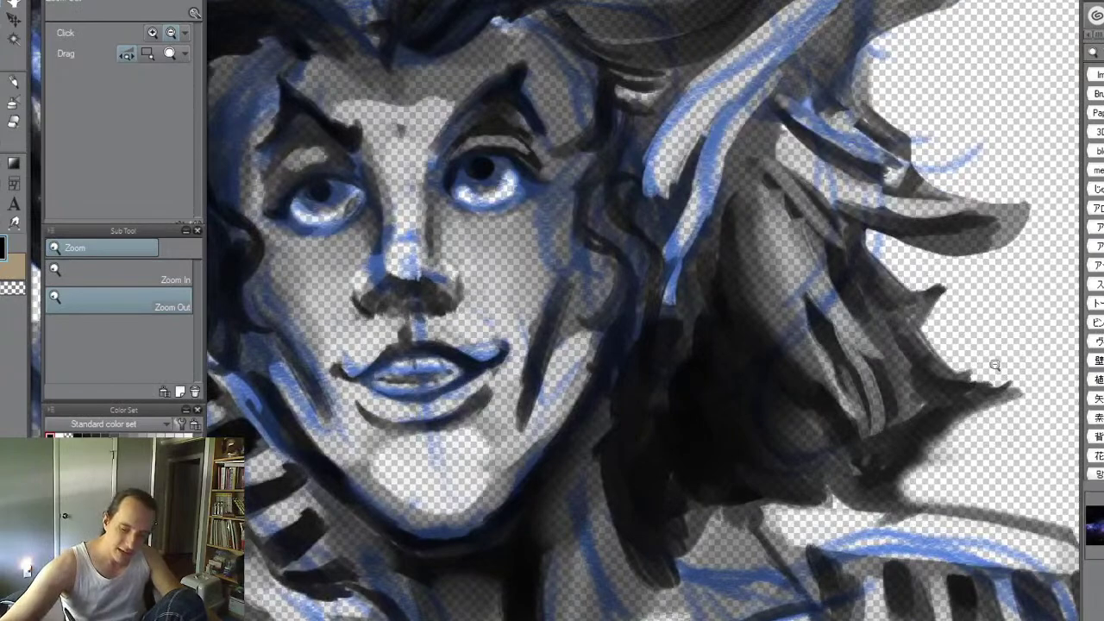
left_click(932, 199, "ctrl+alt")
key("space")
left_click_drag(916, 152, 935, 221)
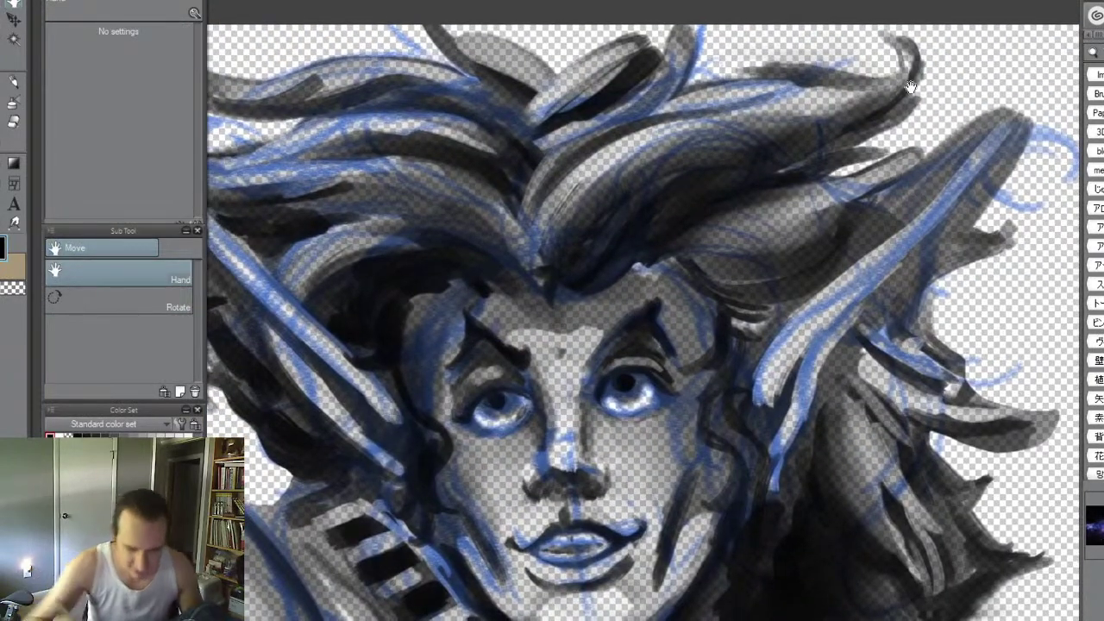
mouse_move(457, 271)
left_mouse_down()
mouse_move(441, 302)
mouse_move(443, 290)
mouse_move(409, 326)
mouse_move(456, 288)
mouse_move(412, 323)
mouse_move(432, 319)
mouse_move(434, 292)
mouse_move(402, 374)
left_mouse_up()
key("b")
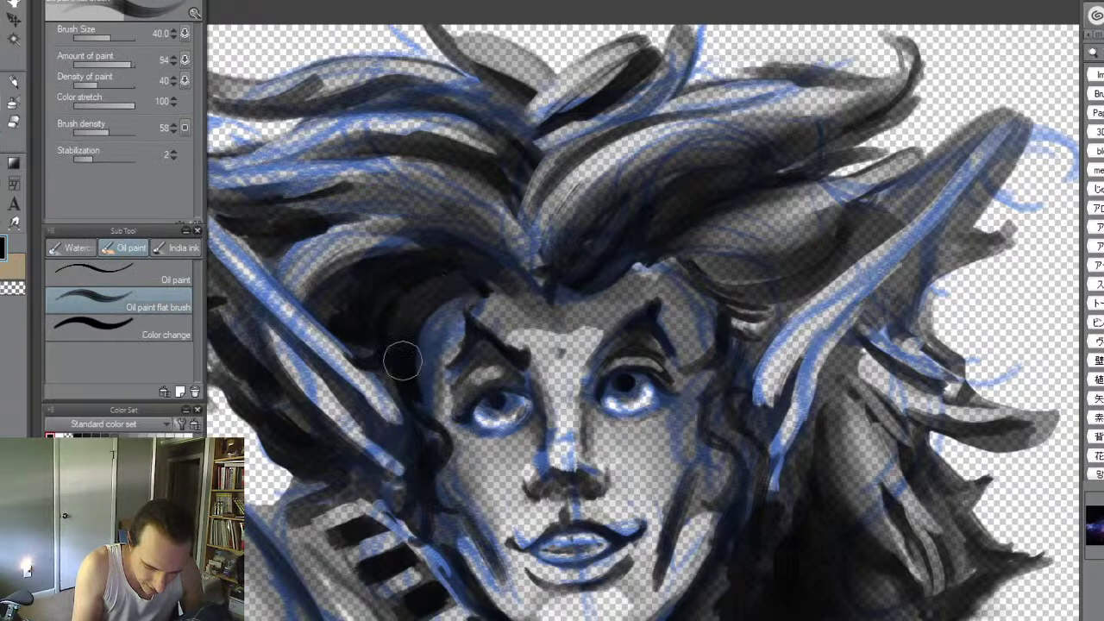
- Blur the hair shadow around the left temple into the edge of the face
key("j")
left_click_drag(454, 291, 415, 402)
left_click_drag(459, 293, 428, 373)
key("ctrl+space")
left_click_drag(718, 316, 655, 357)
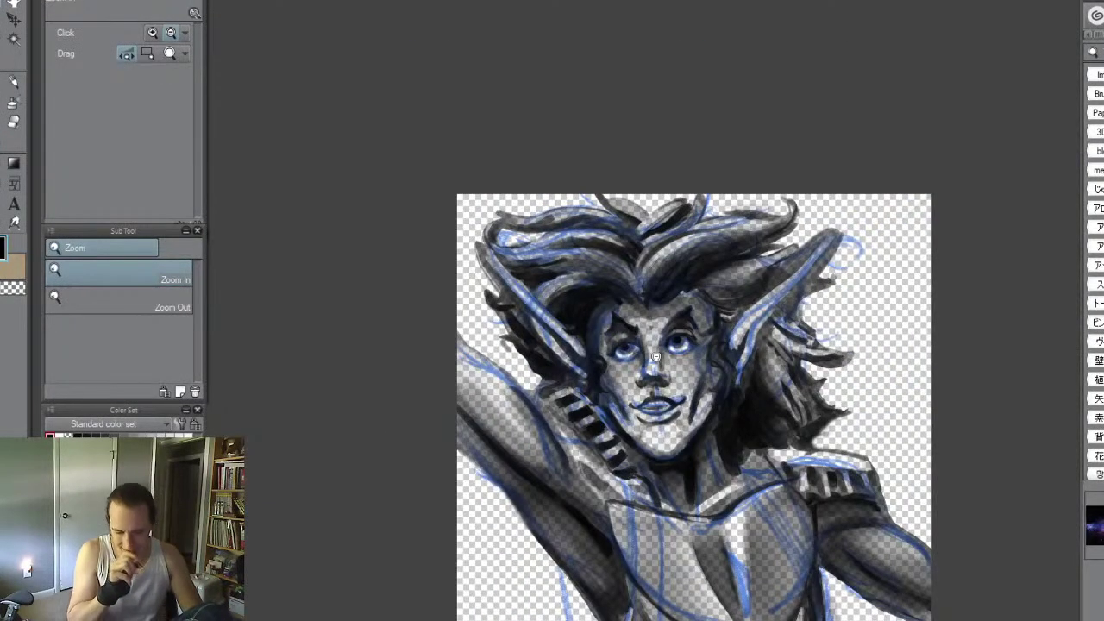
- Lighten the upper surface of the raised forearm using the Oil paint flat brush at size 80 with transparent colour
key("alt+space")
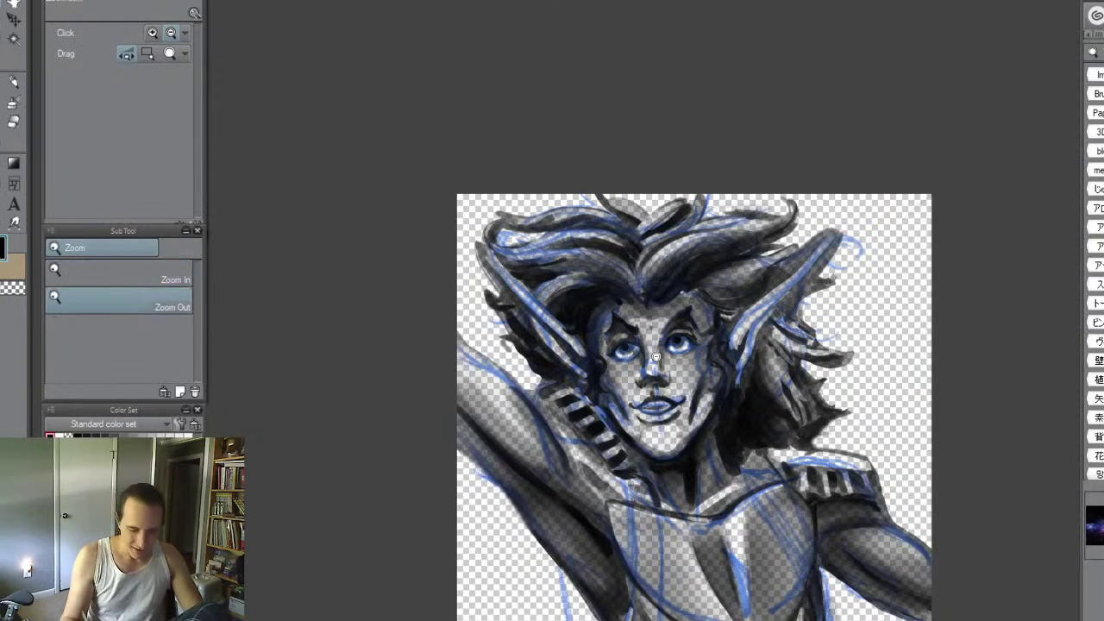
left_click_drag(838, 401, 815, 395)
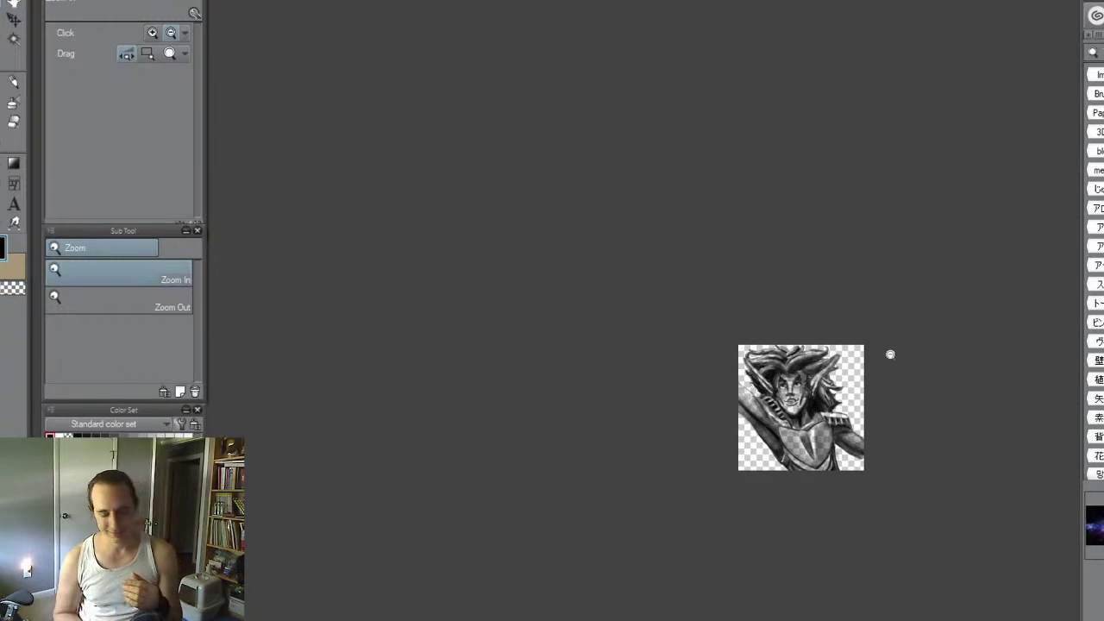
key("alt+space")
left_click_drag(755, 411, 843, 412)
key("b")
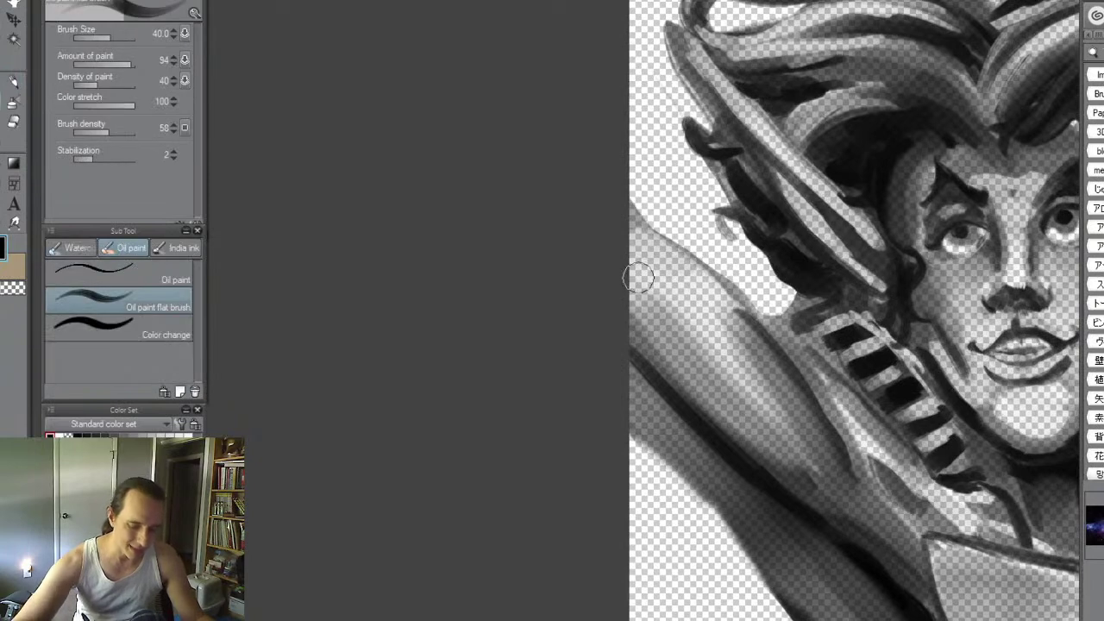
key("c")
key("bracketright")
key("bracketright")
key("bracketright")
key("bracketright")
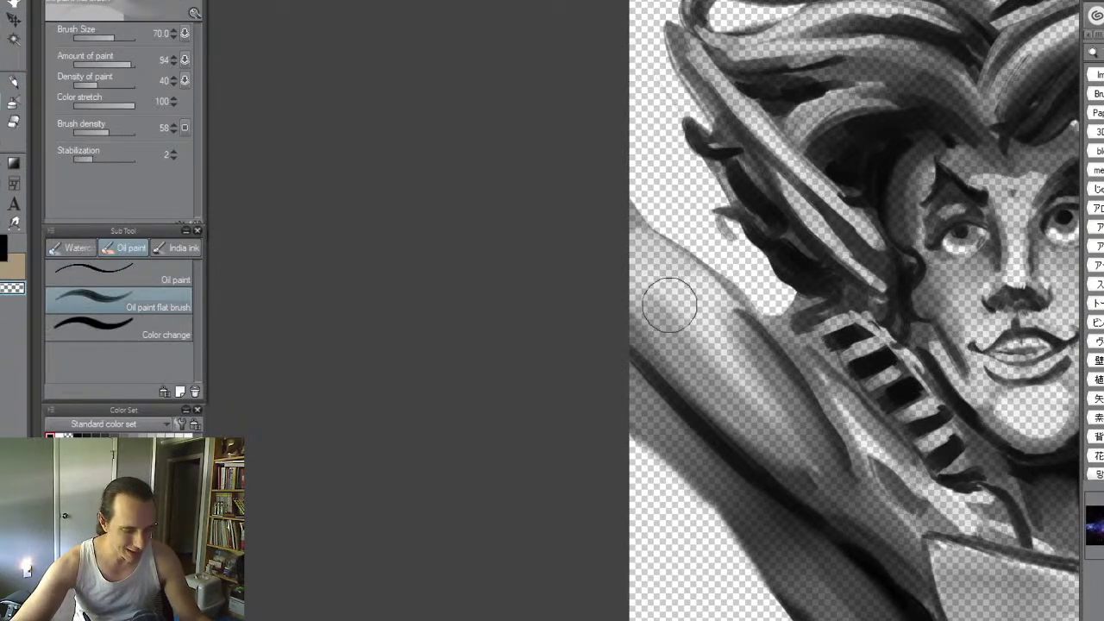
mouse_move(664, 293)
left_mouse_down()
mouse_move(708, 341)
mouse_move(714, 386)
mouse_move(644, 336)
mouse_move(665, 363)
mouse_move(649, 316)
mouse_move(700, 359)
mouse_move(744, 350)
mouse_move(725, 295)
mouse_move(733, 306)
mouse_move(652, 222)
mouse_move(695, 221)
left_mouse_up()
key("j")
key("alt+space")
left_click(823, 336, "alt")
scroll(816, 373, "down", 3)
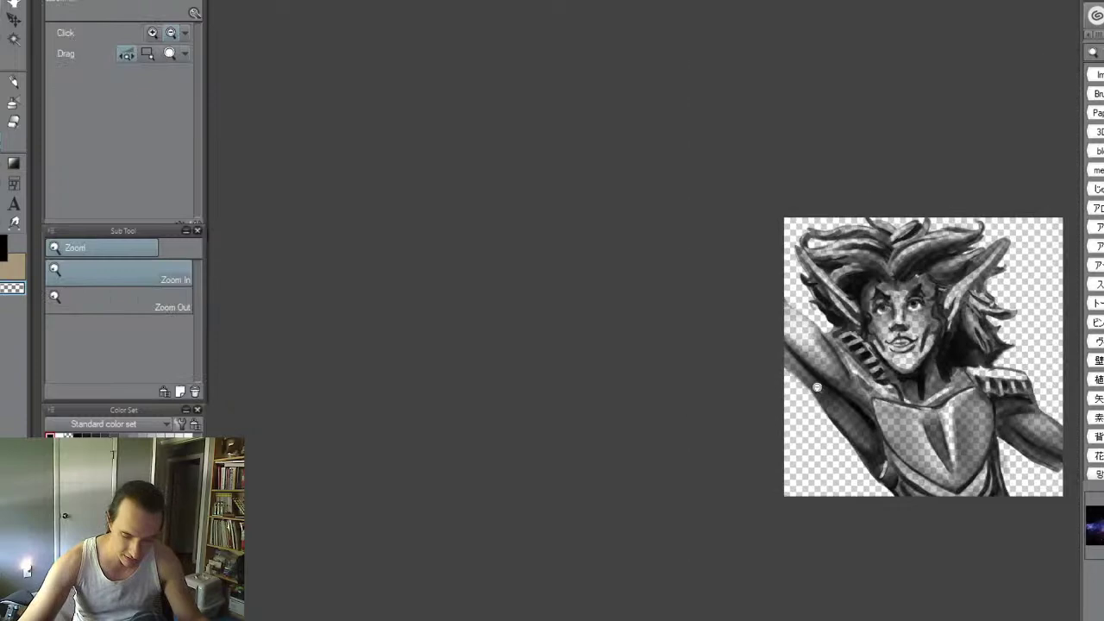
- Paint dark shading over the light shoulder area between the striped collar and the raised arm at brush size 60
scroll(974, 348, "up", 6)
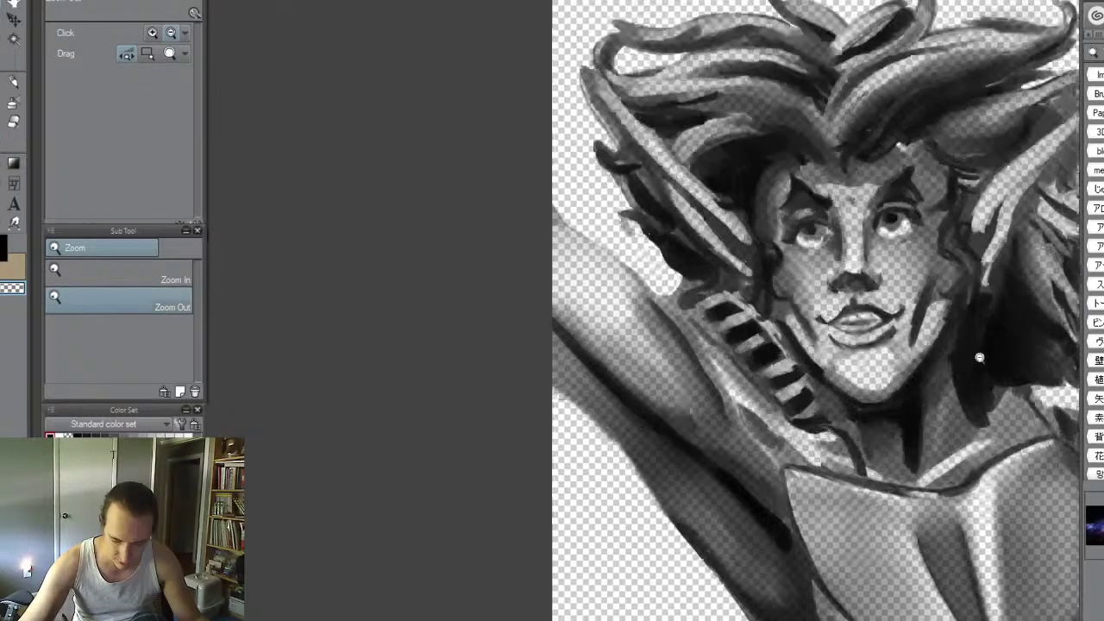
key("b")
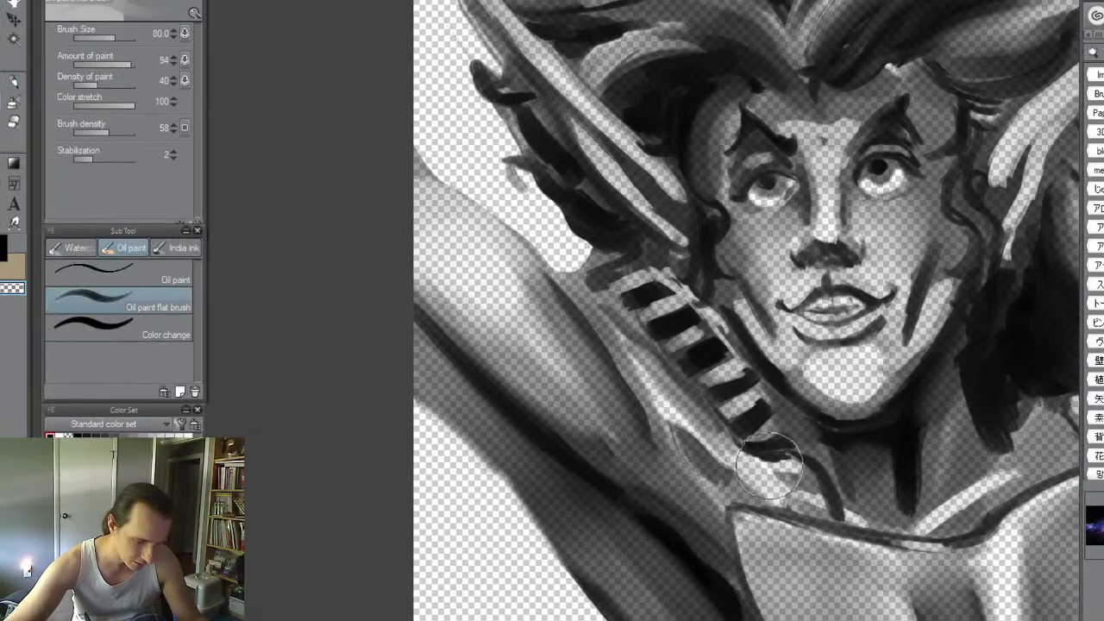
key("bracketleft")
key("bracketleft")
key("bracketleft")
mouse_move(795, 479)
left_mouse_down()
mouse_move(716, 447)
mouse_move(627, 342)
mouse_move(752, 465)
mouse_move(662, 405)
mouse_move(620, 339)
mouse_move(702, 443)
mouse_move(785, 483)
mouse_move(736, 473)
mouse_move(642, 395)
mouse_move(600, 318)
left_mouse_up()
- Blur the shoulder shading between the striped collar and the raised arm at size 30
key("j")
mouse_move(666, 399)
left_mouse_down()
mouse_move(729, 470)
mouse_move(615, 342)
mouse_move(628, 342)
mouse_move(700, 435)
mouse_move(800, 495)
mouse_move(730, 475)
mouse_move(783, 508)
mouse_move(737, 489)
mouse_move(670, 435)
mouse_move(703, 483)
mouse_move(773, 487)
mouse_move(771, 472)
mouse_move(706, 460)
mouse_move(650, 392)
mouse_move(744, 482)
mouse_move(760, 480)
mouse_move(755, 460)
mouse_move(685, 422)
left_mouse_up()
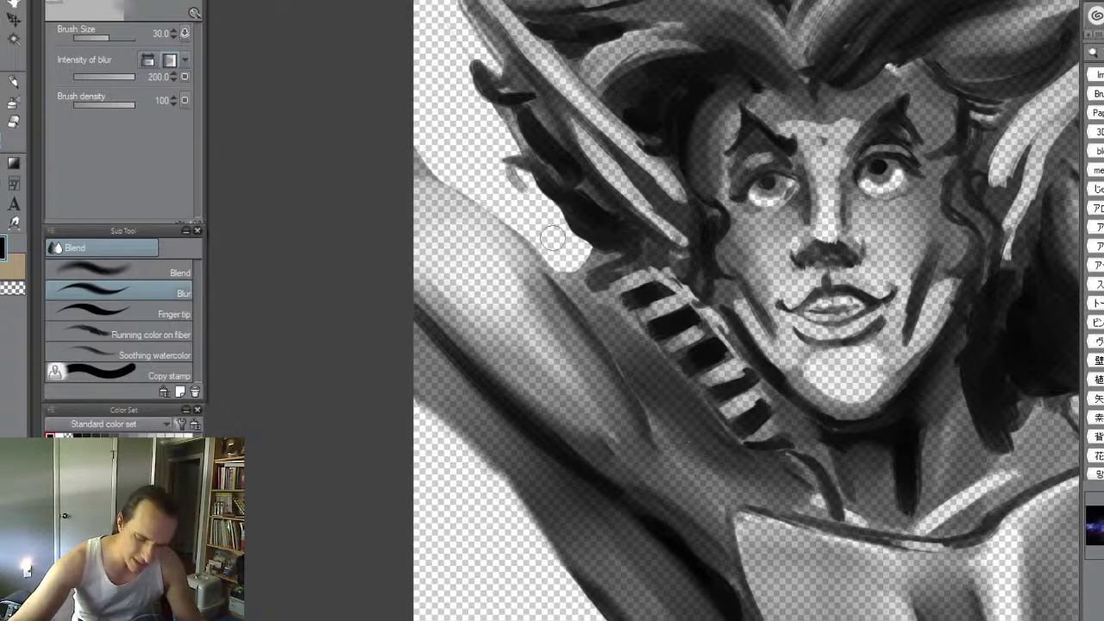
key("alt+space")
left_click(964, 345, "alt")
- Darken the area below the collar and paint a light strap above the chest plate's left corner at brush size 30
key("alt+space")
left_click_drag(955, 428, 927, 376)
key("space")
key("ctrl+space")
scroll(926, 376, "up", 1)
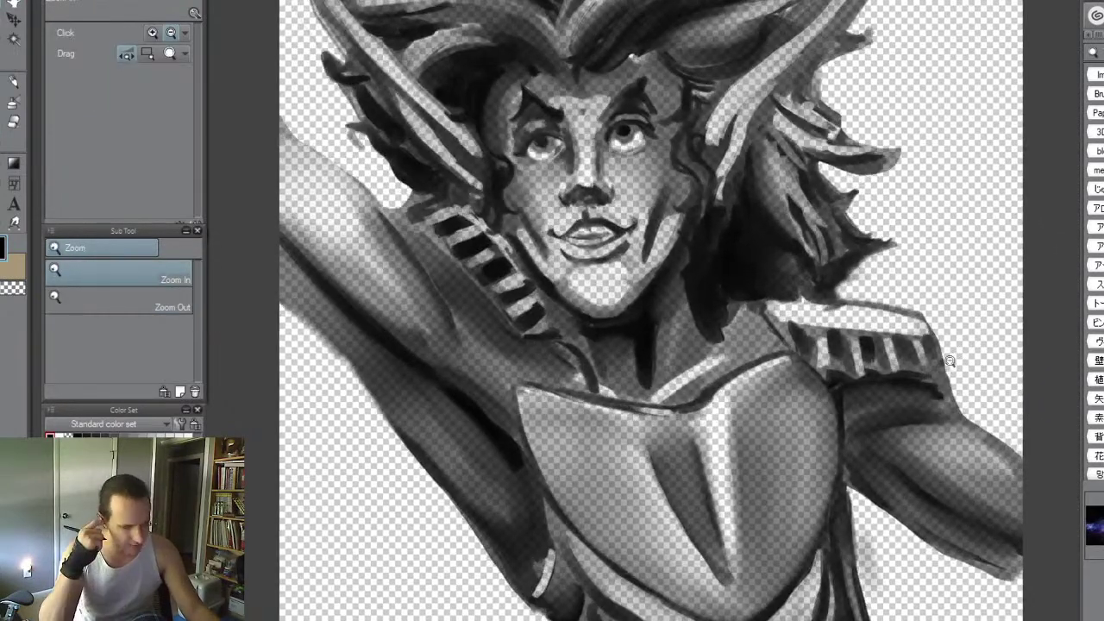
key("alt+space")
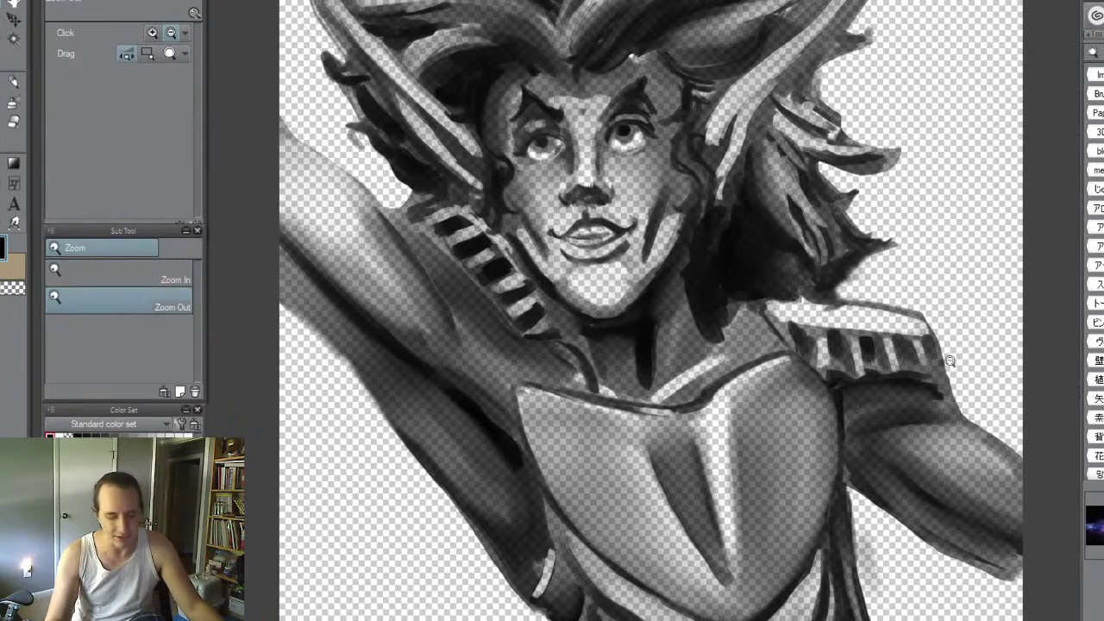
left_click_drag(795, 459, 804, 459)
key("b")
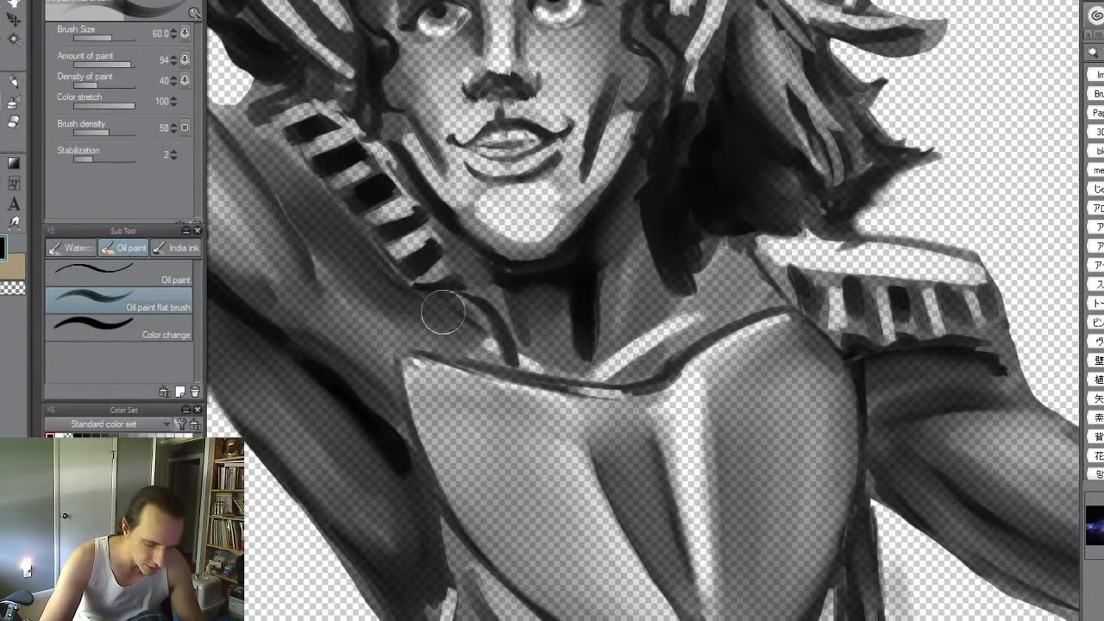
key("bracketleft")
key("bracketleft")
key("bracketleft")
key("bracketleft")
mouse_move(440, 307)
left_mouse_down()
mouse_move(451, 355)
mouse_move(453, 299)
mouse_move(470, 303)
mouse_move(472, 325)
mouse_move(481, 308)
mouse_move(474, 326)
mouse_move(478, 317)
mouse_move(461, 312)
mouse_move(460, 324)
mouse_move(452, 311)
mouse_move(469, 348)
mouse_move(446, 307)
left_mouse_up()
key("c")
- Blur the shading around the left strap with a smaller blur brush
key("j")
key("[")
mouse_move(487, 347)
left_mouse_down()
mouse_move(500, 354)
mouse_move(475, 317)
left_mouse_up()
- Paint a matching light strap above the chest plate's right half with transparent colour at brush size 17
key("ctrl+space")
left_click_drag(763, 343, 733, 370)
mouse_move(749, 324)
left_mouse_down()
mouse_move(788, 307)
mouse_move(678, 259)
left_mouse_up()
key("b")
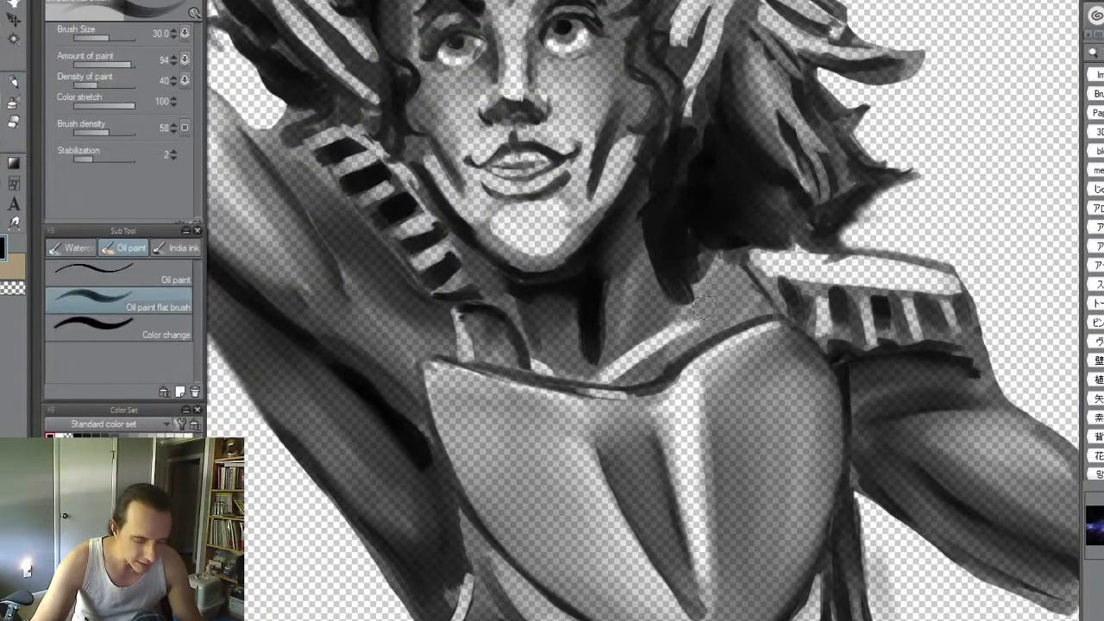
key("bracketleft")
key("c")
mouse_move(702, 288)
left_mouse_down()
mouse_move(707, 337)
mouse_move(696, 281)
mouse_move(710, 326)
mouse_move(698, 279)
left_mouse_up()
- Shade the area between the right strap and the epaulette in black at brush size 40, and soften it with Blur
key("c")
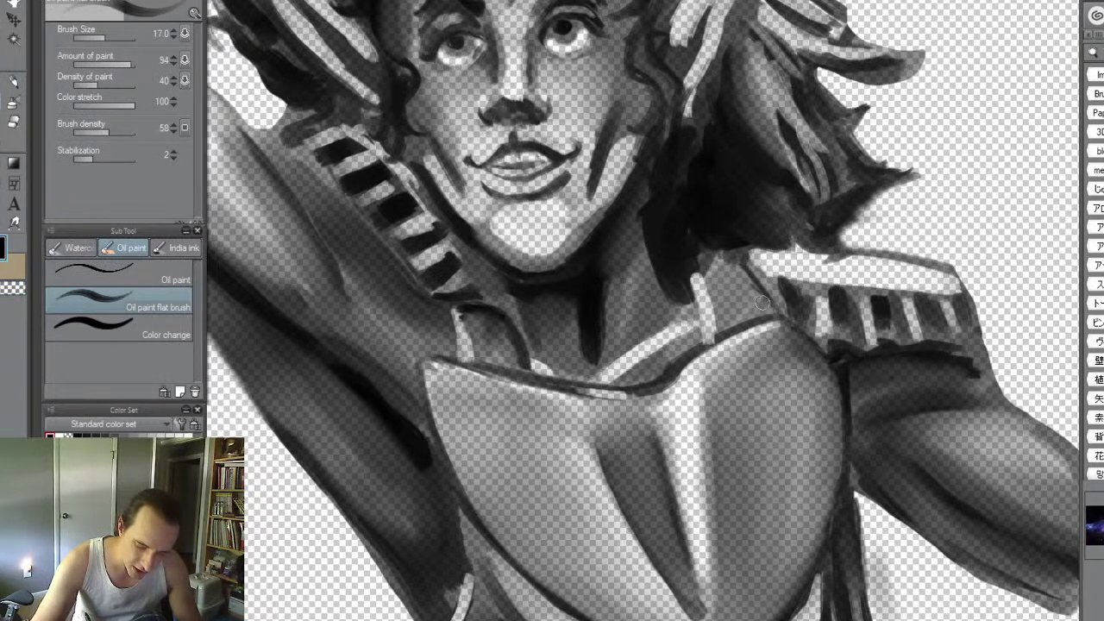
key("bracketright")
left_click_drag(723, 319, 745, 310)
key("bracketright")
key("bracketright")
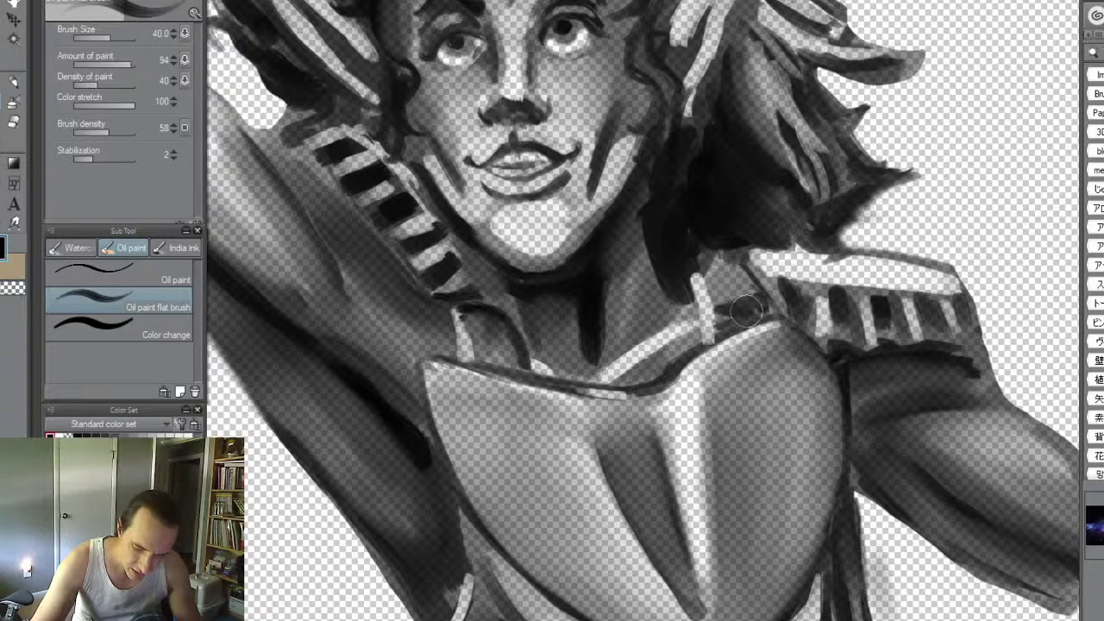
key("j")
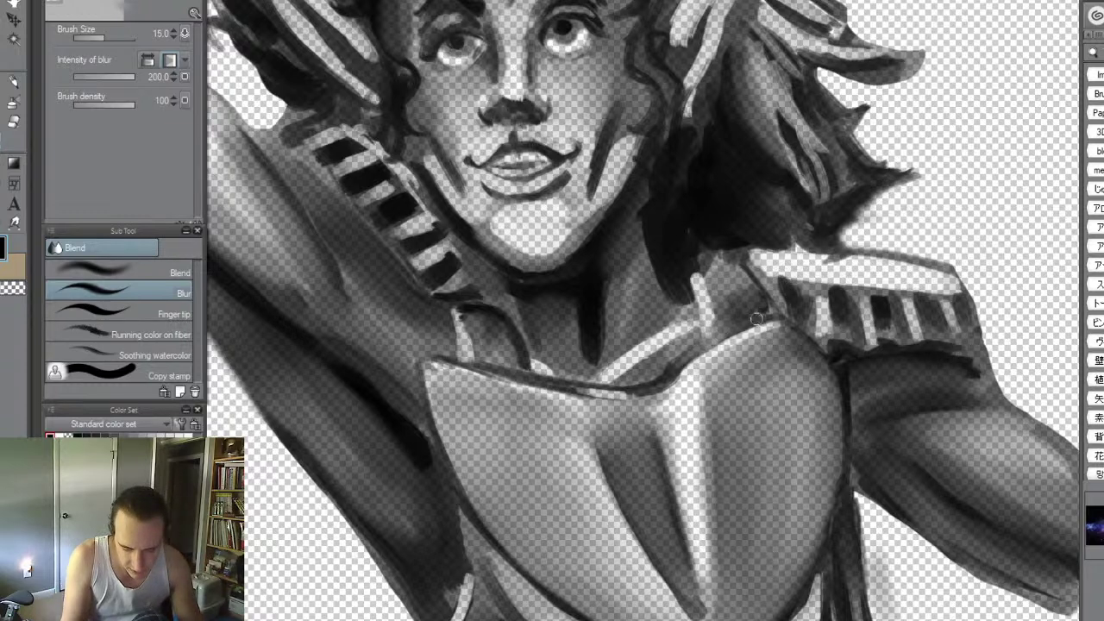
- Paint a dark line along the right part of the chest plate's upper edge with the Oil paint flat brush at size 17
key("b")
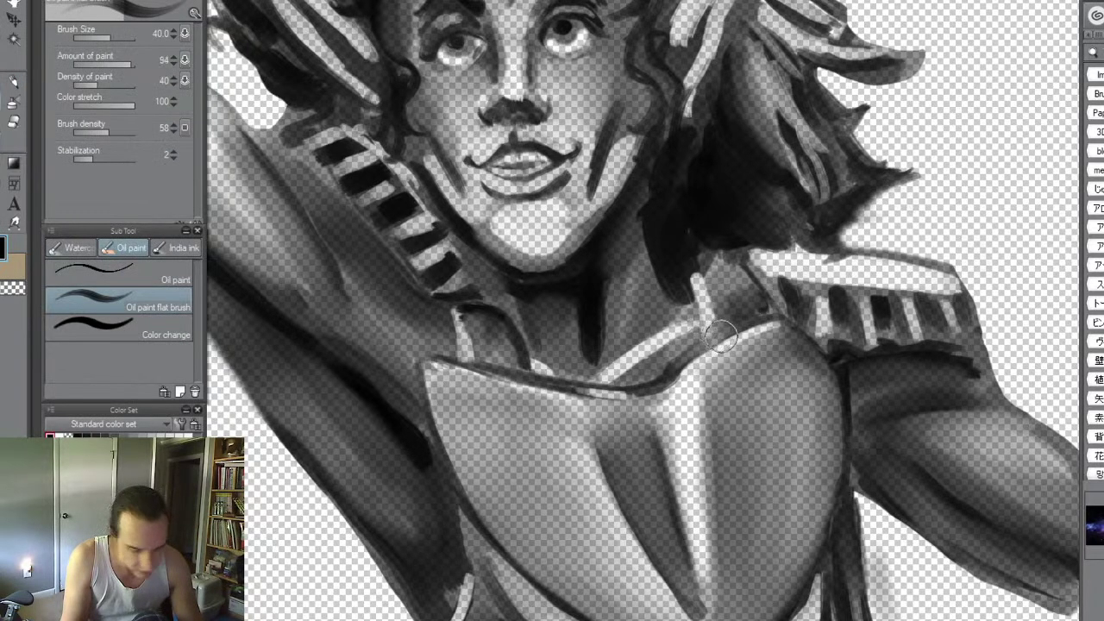
key("bracketleft")
key("bracketleft")
key("bracketleft")
key("bracketleft")
left_click_drag(753, 324, 709, 347)
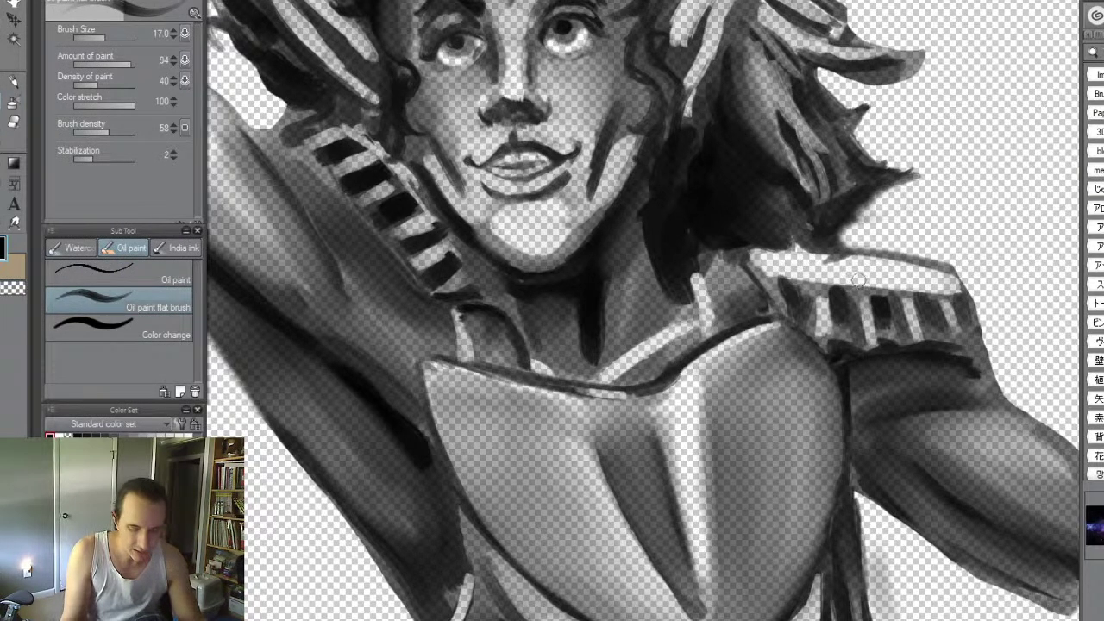
left_click_drag(749, 324, 651, 390)
- Blur the dark line along the right part of the chest plate's upper edge at size 20
key("j")
key("bracketright")
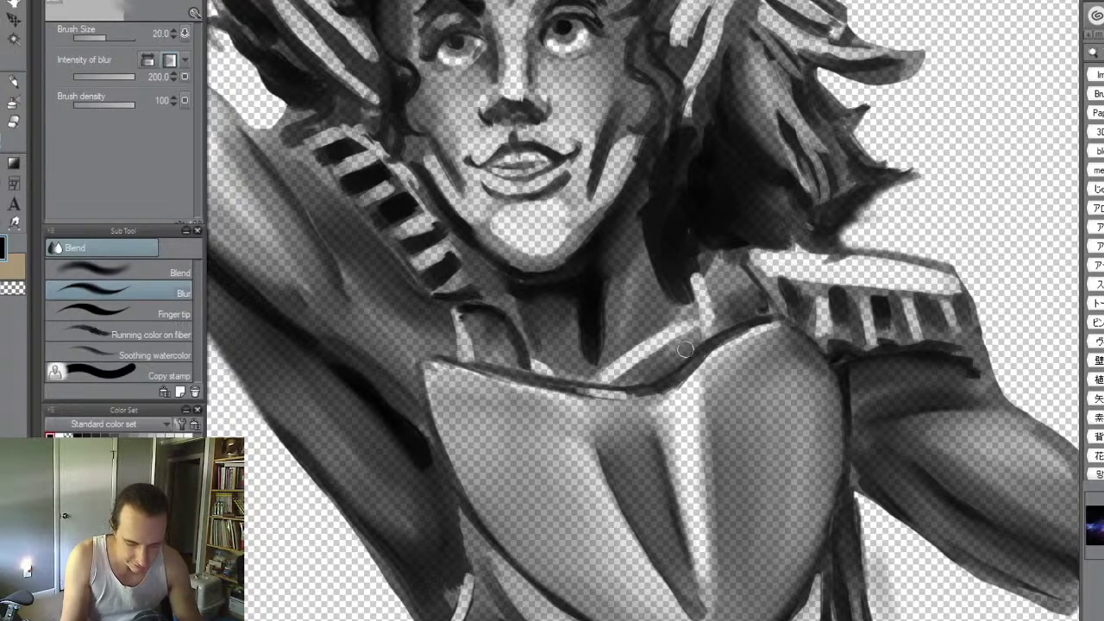
mouse_move(704, 361)
left_mouse_down()
mouse_move(619, 401)
mouse_move(603, 396)
mouse_move(684, 379)
mouse_move(722, 343)
mouse_move(697, 364)
mouse_move(742, 341)
mouse_move(660, 396)
mouse_move(709, 366)
mouse_move(674, 395)
mouse_move(754, 330)
mouse_move(734, 337)
mouse_move(771, 327)
mouse_move(715, 366)
mouse_move(745, 338)
mouse_move(727, 339)
mouse_move(646, 395)
mouse_move(698, 364)
mouse_move(718, 322)
left_mouse_up()
- Paint a thin light highlight along the chest plate's upper rim with transparent colour at brush size 10
key("b")
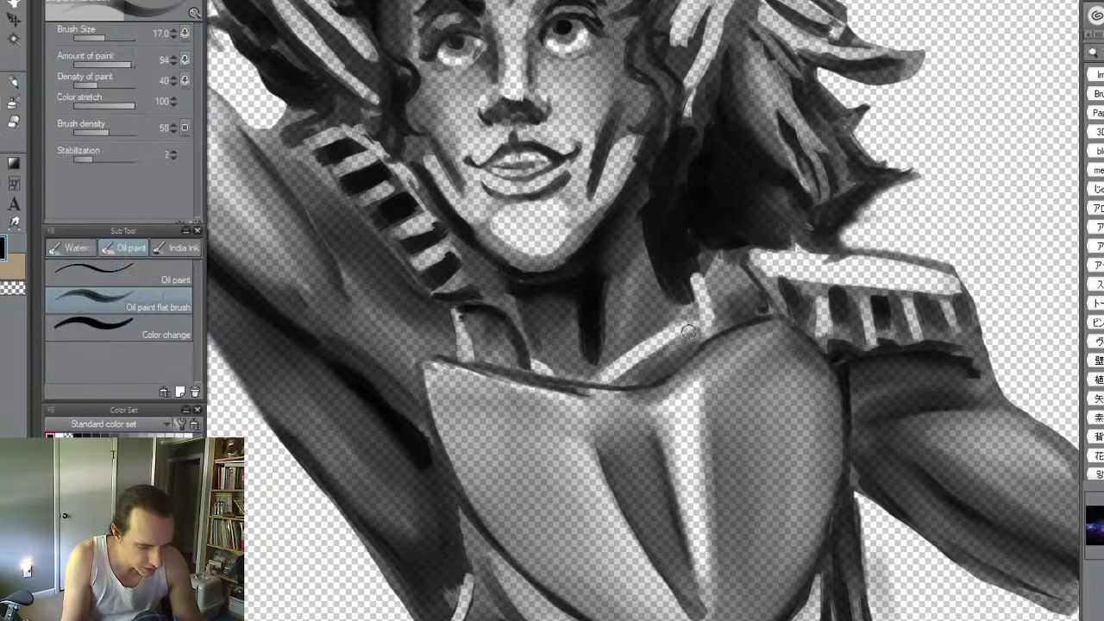
key("c")
key("bracketleft")
left_click_drag(752, 329, 686, 373)
left_click_drag(758, 327, 649, 389)
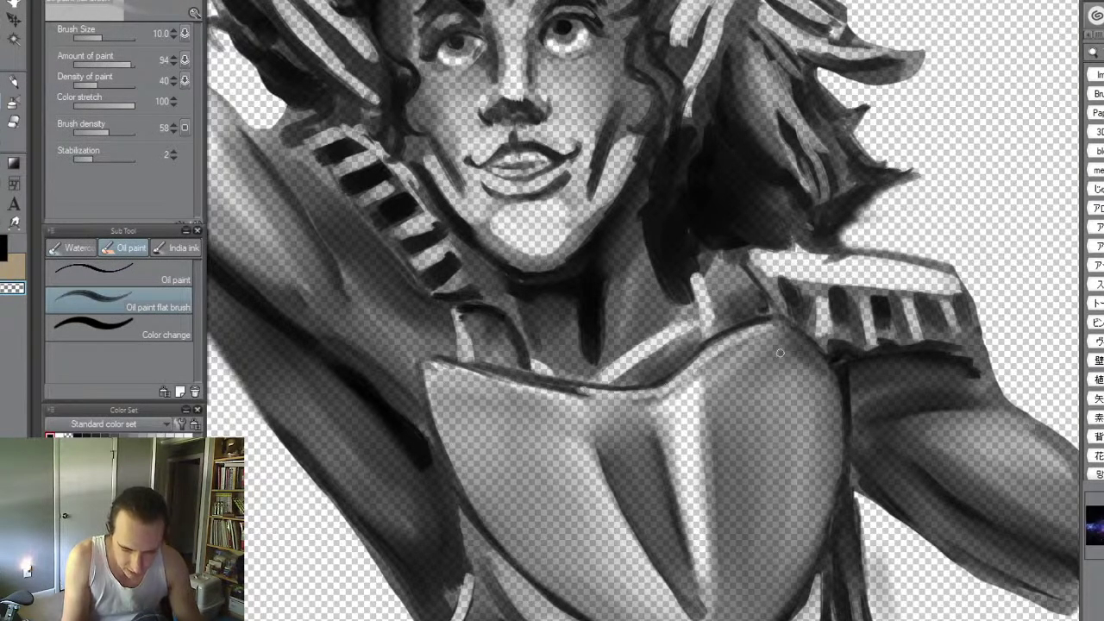
mouse_move(490, 376)
left_mouse_down()
mouse_move(601, 392)
mouse_move(500, 376)
mouse_move(627, 401)
mouse_move(477, 377)
mouse_move(640, 396)
left_mouse_up()
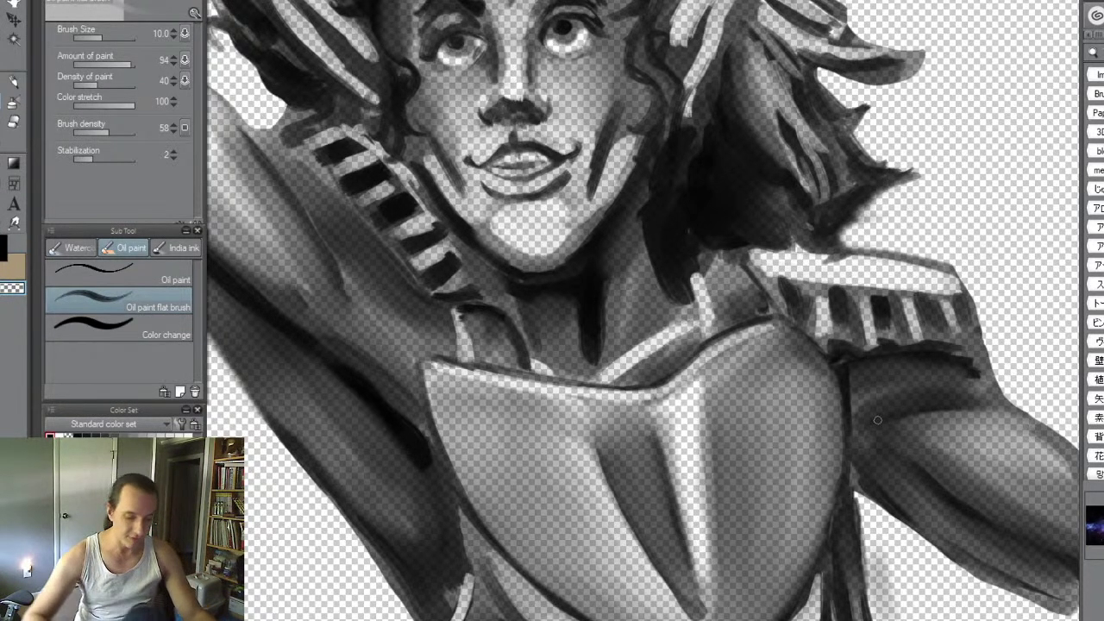
- Extend the light rim highlight down the left side of the chest plate at brush size 15
key("bracketright")
mouse_move(428, 369)
left_mouse_down()
mouse_move(440, 431)
mouse_move(430, 374)
mouse_move(474, 496)
mouse_move(525, 566)
left_mouse_up()
left_click_drag(481, 505, 566, 599)
mouse_move(518, 554)
left_mouse_down()
mouse_move(565, 597)
mouse_move(439, 424)
mouse_move(523, 562)
mouse_move(593, 618)
left_mouse_up()
left_click_drag(539, 581, 595, 620)
mouse_move(511, 546)
left_mouse_down()
mouse_move(439, 436)
mouse_move(448, 455)
mouse_move(422, 362)
mouse_move(452, 465)
mouse_move(428, 397)
mouse_move(480, 510)
mouse_move(511, 544)
mouse_move(464, 484)
mouse_move(589, 614)
left_mouse_up()
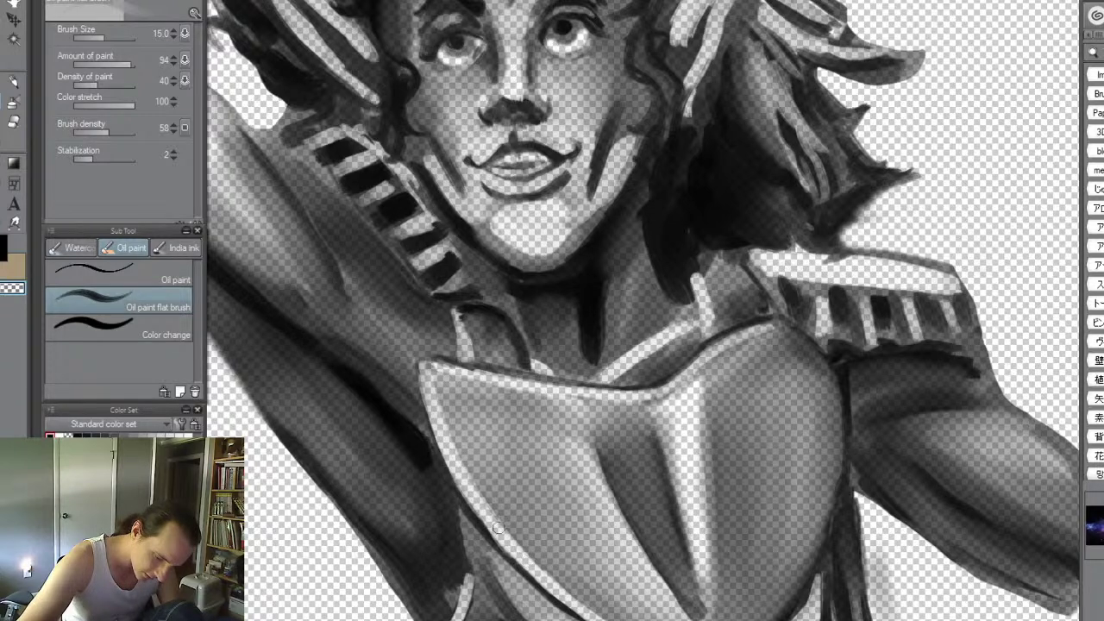
- Darken the lower end of the chest plate's left rim highlight with the Oil paint flat brush and blur it, both at size 20
key("bracketright")
key("bracketright")
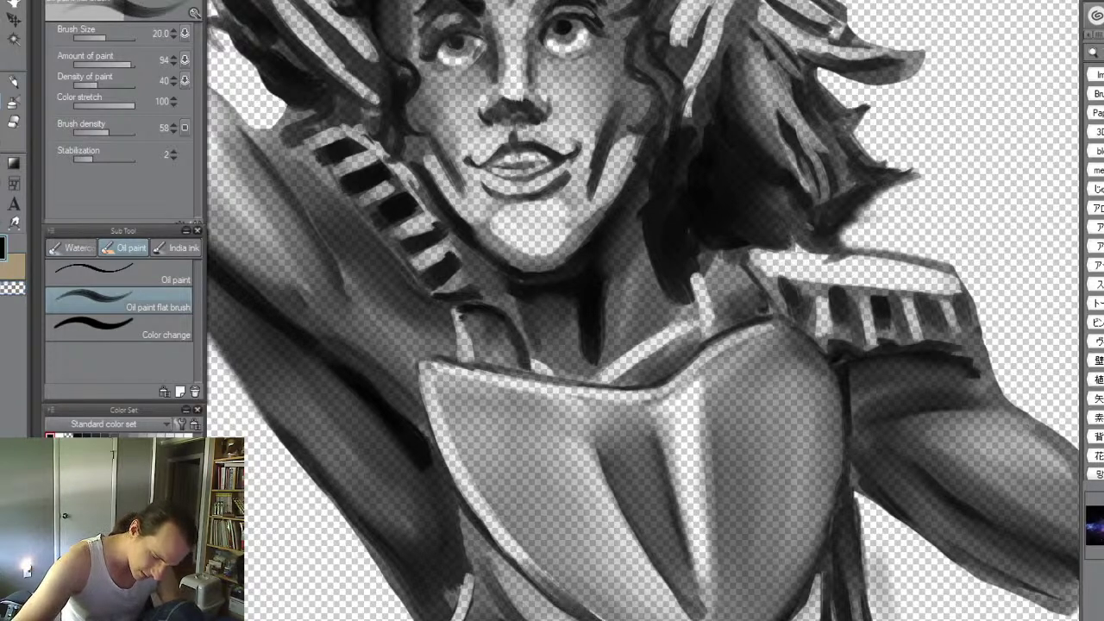
left_click_drag(596, 615, 532, 560)
key("j")
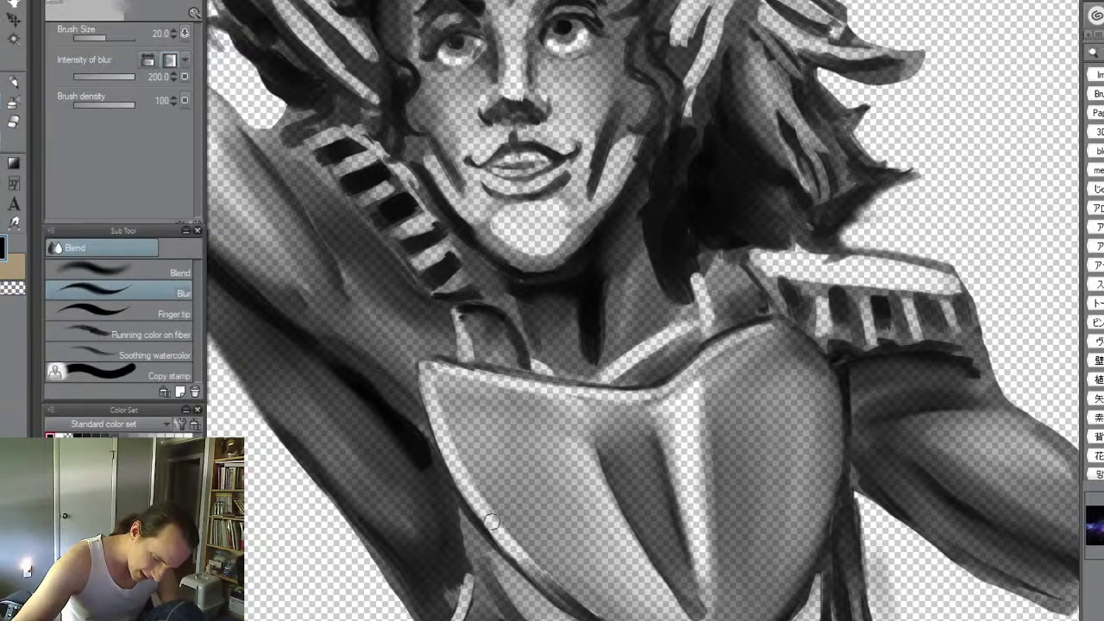
left_click_drag(505, 546, 602, 617)
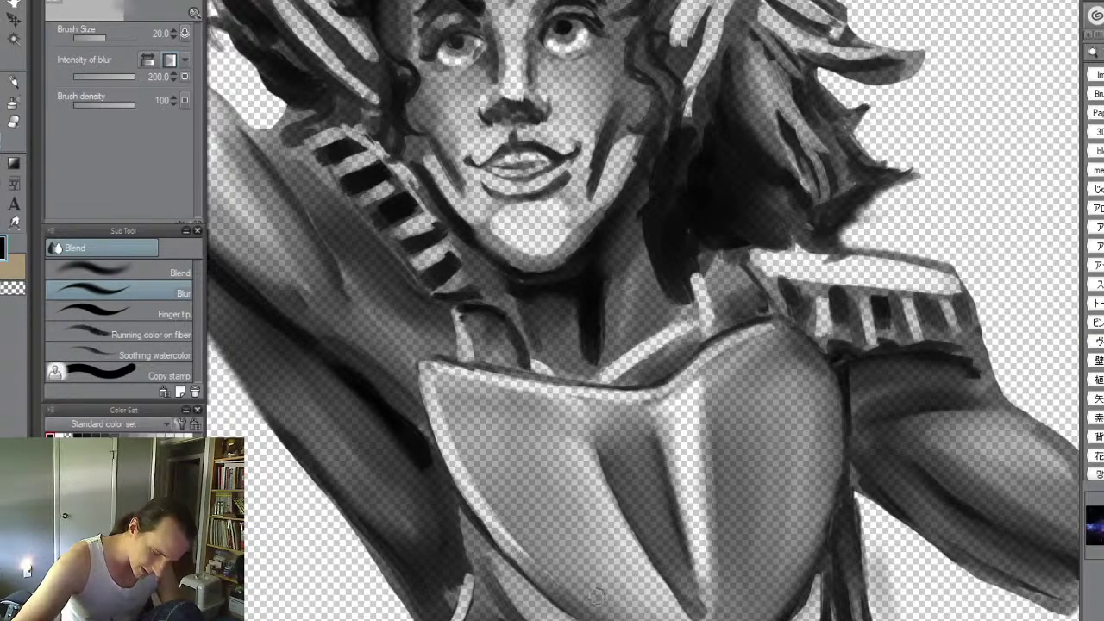
- Paint a dark shadow on the band beneath the chest plate's lower-left edge and blur it, both at size 20
key("/")
left_click(772, 454)
key("/")
left_click_drag(752, 535, 813, 543)
key("h")
left_click_drag(744, 505, 658, 355)
key("p")
key("b")
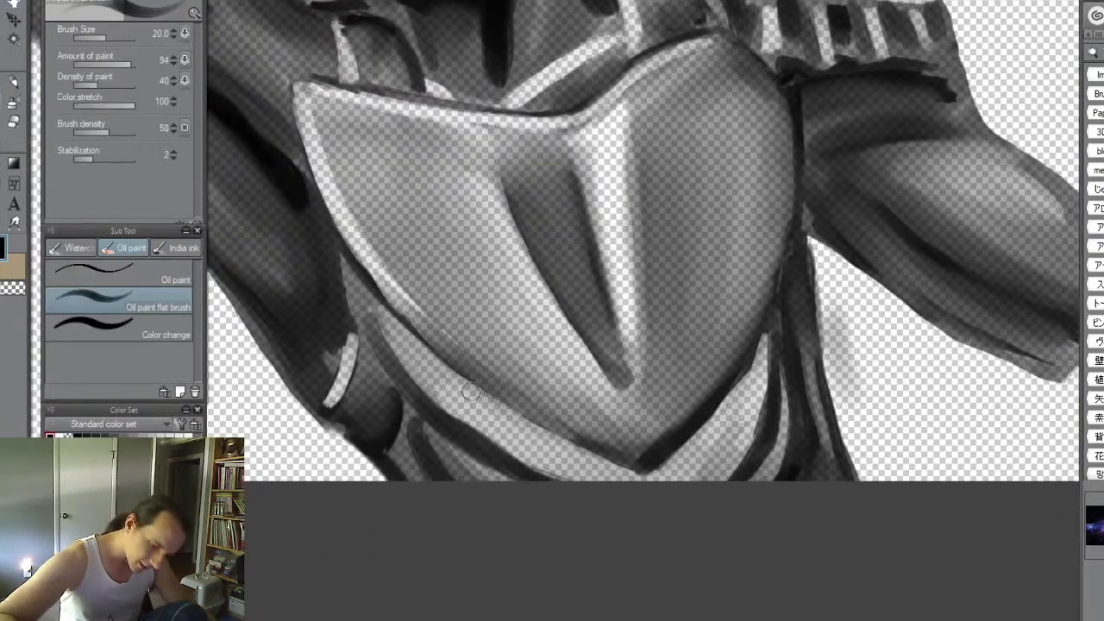
mouse_move(411, 338)
left_mouse_down()
mouse_move(486, 403)
mouse_move(422, 353)
mouse_move(607, 466)
mouse_move(531, 436)
mouse_move(634, 480)
mouse_move(472, 401)
mouse_move(644, 482)
mouse_move(478, 406)
mouse_move(518, 429)
mouse_move(409, 353)
mouse_move(394, 319)
mouse_move(455, 383)
left_mouse_up()
key("j")
mouse_move(408, 342)
left_mouse_down()
mouse_move(510, 435)
mouse_move(461, 396)
mouse_move(548, 444)
mouse_move(477, 406)
mouse_move(408, 337)
mouse_move(470, 410)
mouse_move(417, 366)
mouse_move(615, 483)
mouse_move(443, 390)
mouse_move(388, 323)
mouse_move(452, 385)
mouse_move(410, 347)
mouse_move(595, 468)
left_mouse_up()
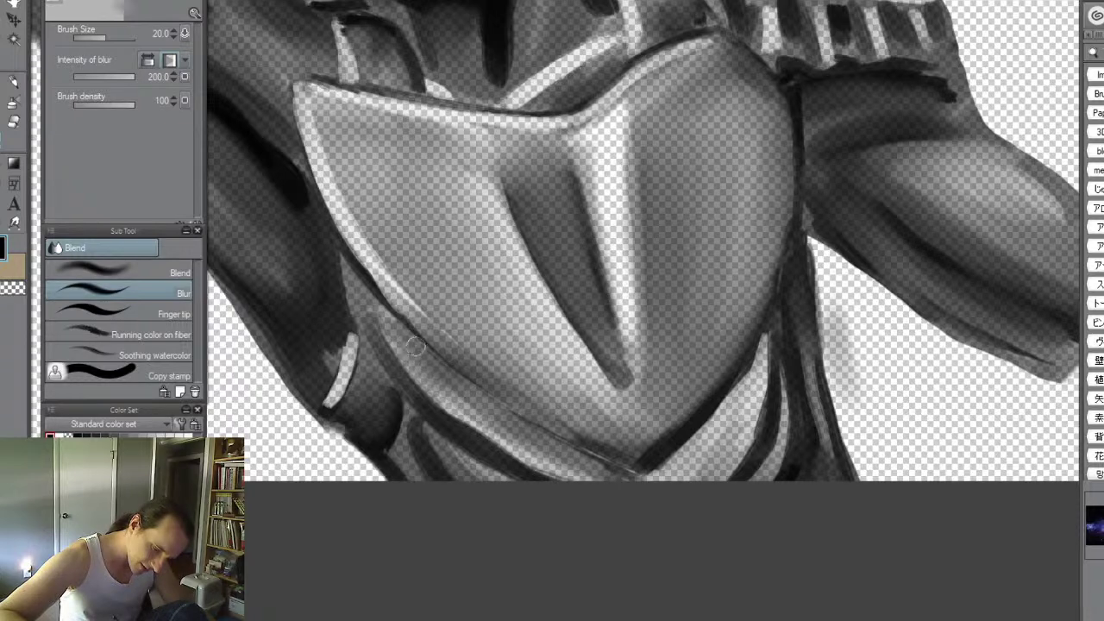
- Reinforce the dark outline along the chest plate's lower-left edge down to its tip, using brush sizes 8 and 12
key("b")
mouse_move(367, 276)
left_mouse_down()
mouse_move(510, 404)
mouse_move(454, 370)
mouse_move(593, 455)
left_mouse_up()
left_click_drag(491, 392, 569, 438)
key("/")
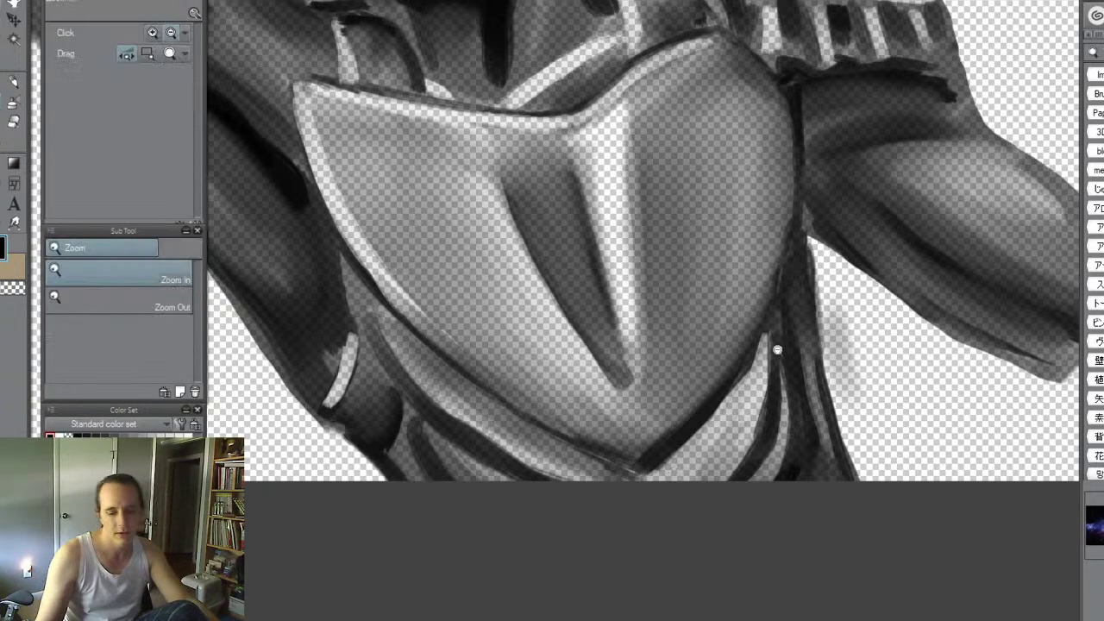
key("b")
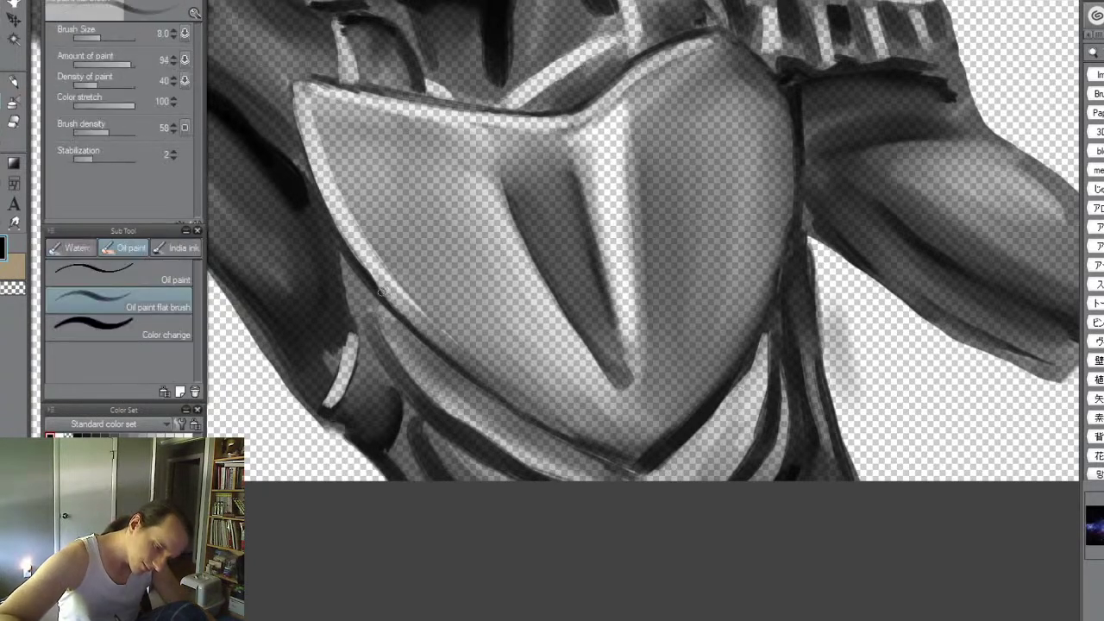
mouse_move(381, 295)
left_mouse_down()
mouse_move(501, 395)
mouse_move(484, 386)
mouse_move(575, 442)
mouse_move(491, 393)
mouse_move(640, 474)
left_mouse_up()
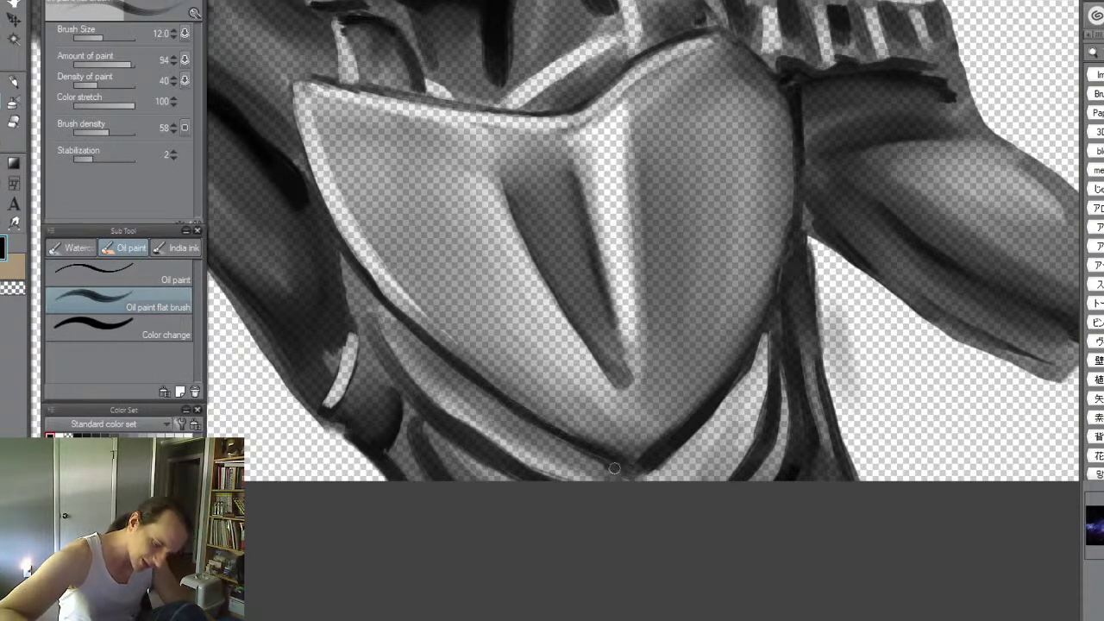
- Paint a shadow beneath the chest plate's lower-right edge with the Oil paint flat brush at size 20
key("alt+space")
left_click(673, 291, "alt")
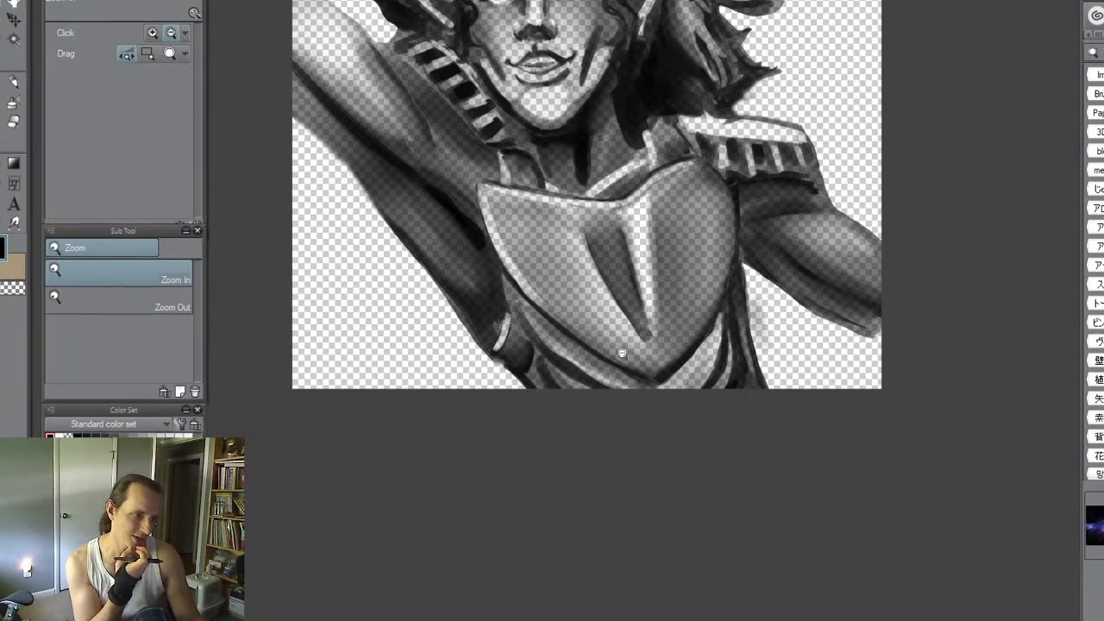
left_click_drag(622, 353, 892, 136)
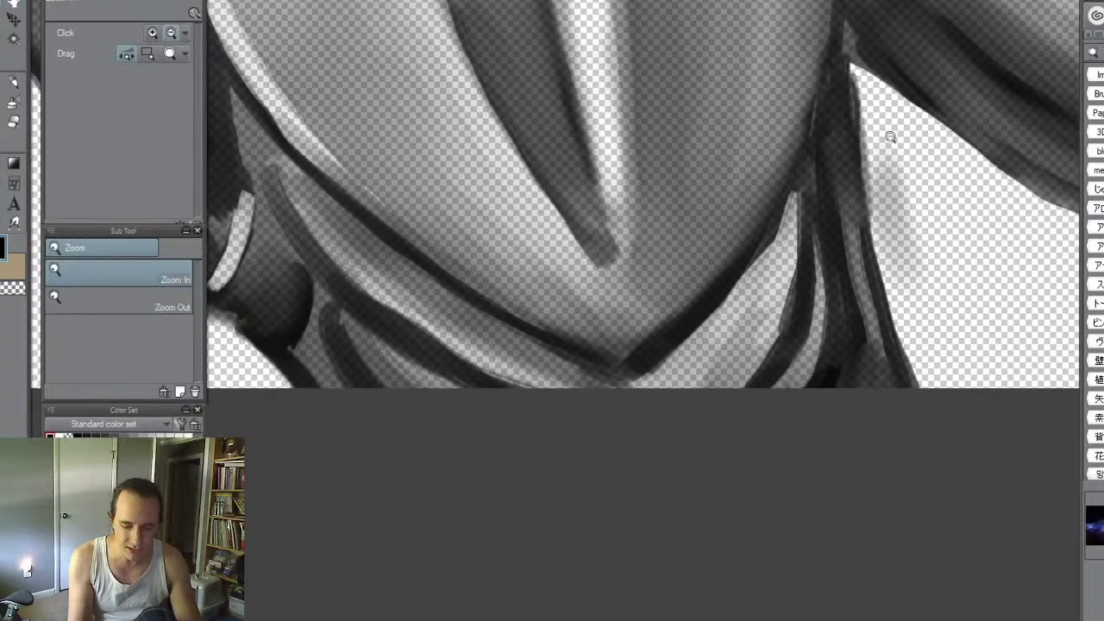
key("b")
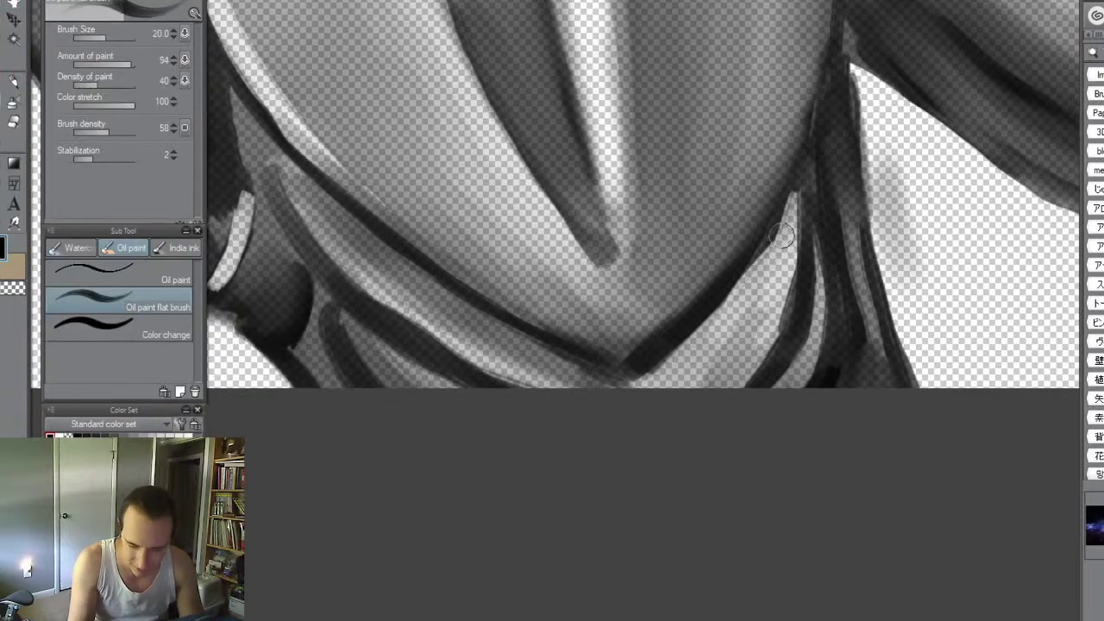
mouse_move(755, 278)
left_mouse_down()
mouse_move(690, 339)
mouse_move(757, 267)
mouse_move(667, 366)
mouse_move(746, 302)
mouse_move(685, 364)
mouse_move(784, 242)
mouse_move(724, 337)
mouse_move(711, 347)
mouse_move(790, 236)
mouse_move(792, 197)
mouse_move(787, 250)
mouse_move(746, 305)
mouse_move(766, 284)
mouse_move(687, 366)
mouse_move(725, 342)
mouse_move(783, 256)
mouse_move(704, 393)
mouse_move(727, 361)
mouse_move(691, 380)
mouse_move(661, 373)
left_mouse_up()
key("j")
key("c")
key("bracketleft")
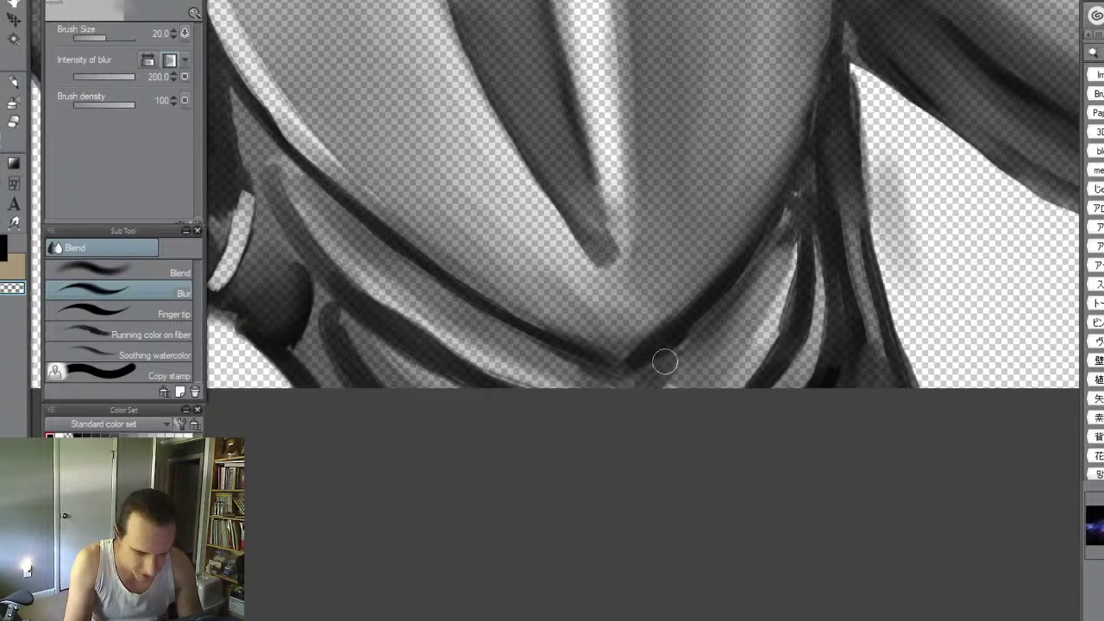
- Add a short dark stroke just below the chest plate's tip and blur the neighbouring shadow at size 20
key("b")
key("c")
mouse_move(663, 365)
left_mouse_down()
mouse_move(648, 370)
mouse_move(653, 380)
mouse_move(669, 393)
mouse_move(668, 368)
mouse_move(673, 377)
left_mouse_up()
key("j")
mouse_move(756, 334)
left_mouse_down()
mouse_move(777, 288)
mouse_move(741, 359)
mouse_move(702, 371)
left_mouse_up()
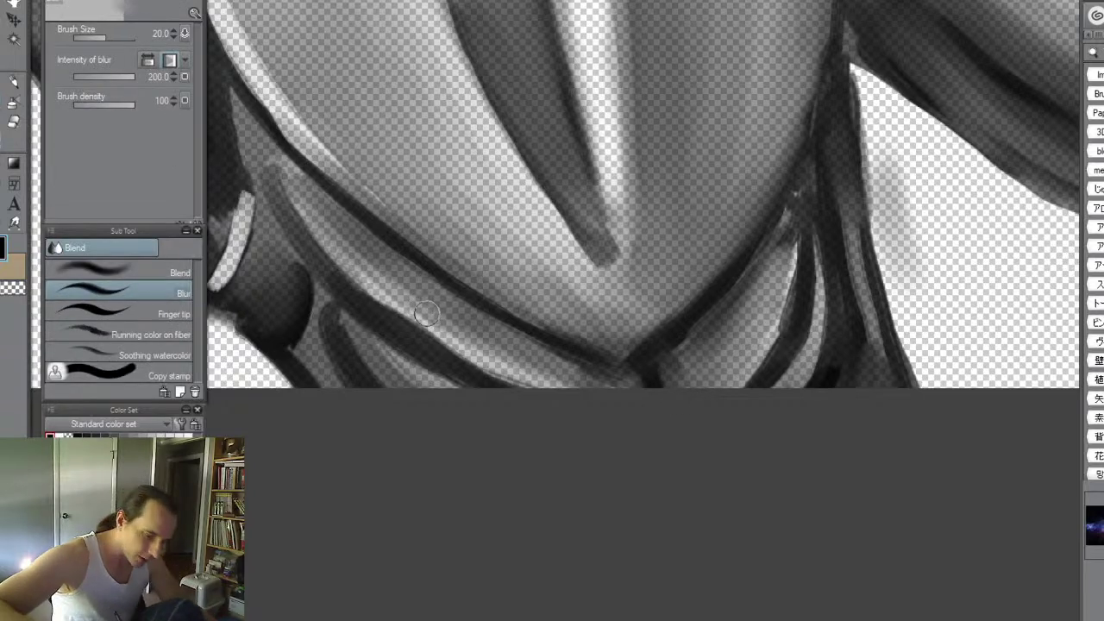
- Paint a highlight in transparent colour at size 30 on the band under the chest plate's lower-left edge and blur it
key("b")
key("c")
key("]")
key("]")
mouse_move(416, 305)
left_mouse_down()
mouse_move(478, 333)
mouse_move(390, 299)
mouse_move(469, 337)
mouse_move(345, 256)
mouse_move(456, 321)
mouse_move(359, 259)
mouse_move(428, 324)
left_mouse_up()
key("j")
mouse_move(486, 357)
left_mouse_down()
mouse_move(531, 370)
mouse_move(490, 333)
mouse_move(469, 345)
mouse_move(483, 350)
mouse_move(455, 313)
mouse_move(504, 337)
mouse_move(346, 235)
mouse_move(331, 242)
mouse_move(272, 144)
left_mouse_up()
- Darken the line along the lower side of the band beneath the chest plate at brush size 10 and blur its upper end
key("b")
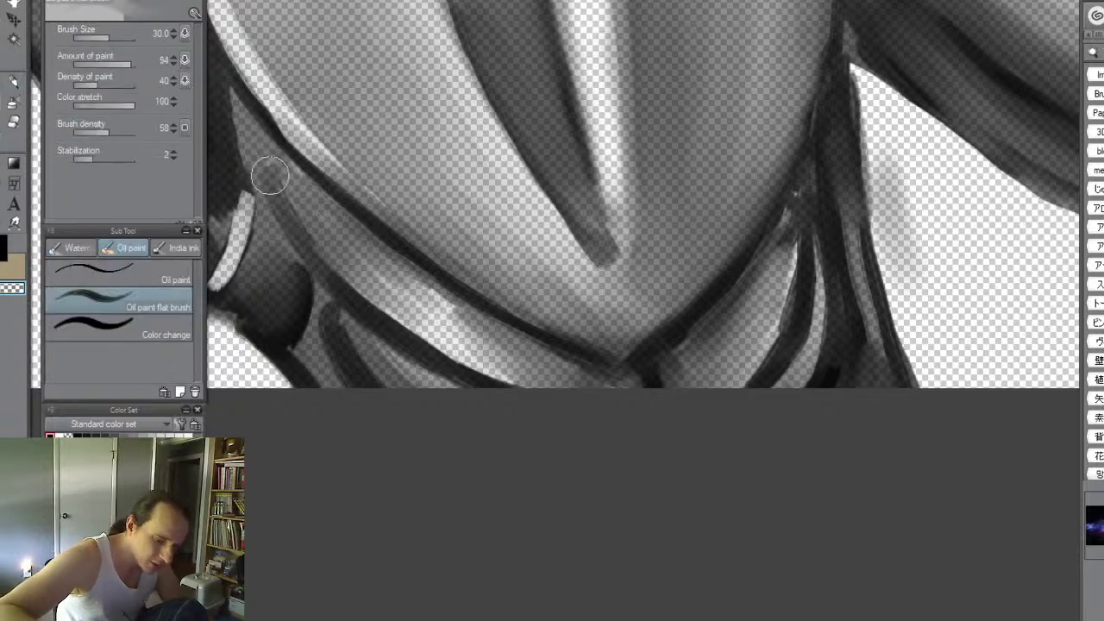
key("bracketleft")
key("bracketleft")
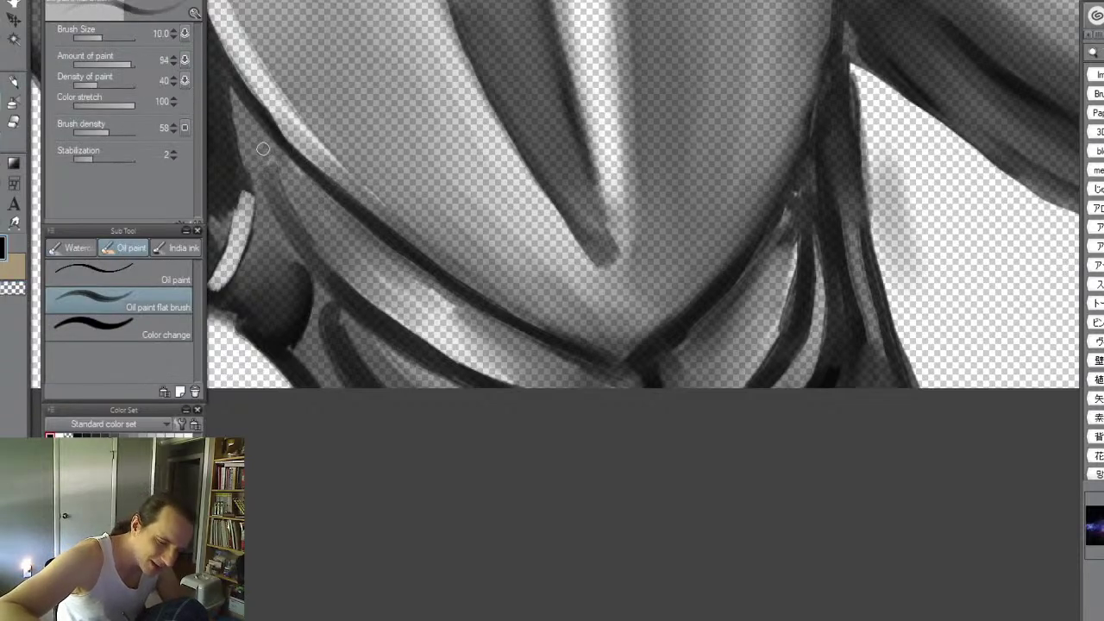
left_click_drag(263, 134, 290, 214)
left_click_drag(266, 160, 375, 321)
mouse_move(279, 201)
left_mouse_down()
mouse_move(458, 377)
mouse_move(319, 253)
mouse_move(266, 140)
mouse_move(390, 330)
mouse_move(358, 297)
left_mouse_up()
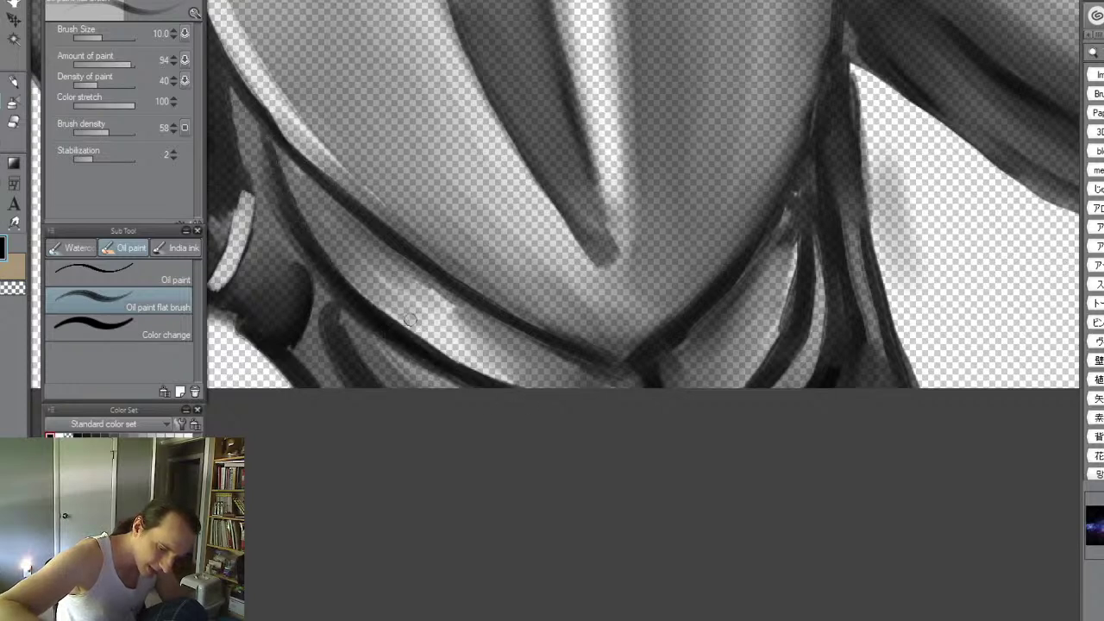
key("j")
mouse_move(326, 256)
left_mouse_down()
mouse_move(281, 158)
mouse_move(398, 325)
mouse_move(323, 233)
mouse_move(301, 230)
mouse_move(264, 162)
left_mouse_up()
- Examine the overall shading of the whole character from a zoomed-out view
key("alt+space")
left_click_drag(347, 182, 534, 234)
left_click_drag(544, 277, 345, 278)
left_click(719, 290)
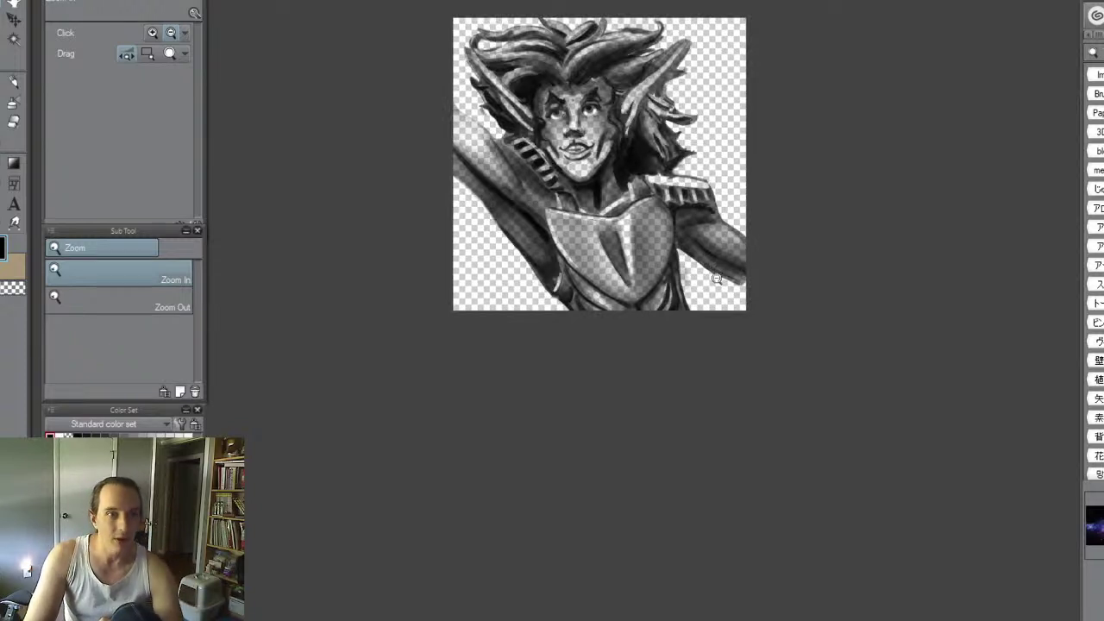
key("alt+space")
left_click_drag(656, 170, 691, 166)
key("space")
left_click_drag(691, 165, 849, 326)
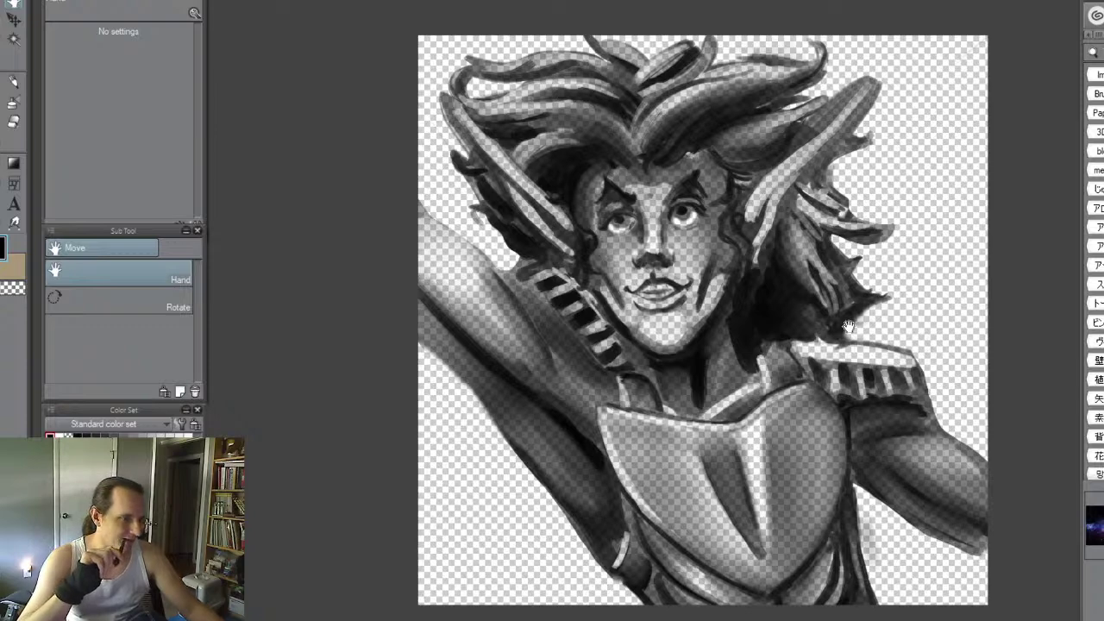
- Paint dark shading inside the V-shaped recess in the middle of the chest plate with the Oil paint flat brush
key("ctrl+space")
left_click_drag(736, 468, 798, 469)
key("]")
key("]")
key("]")
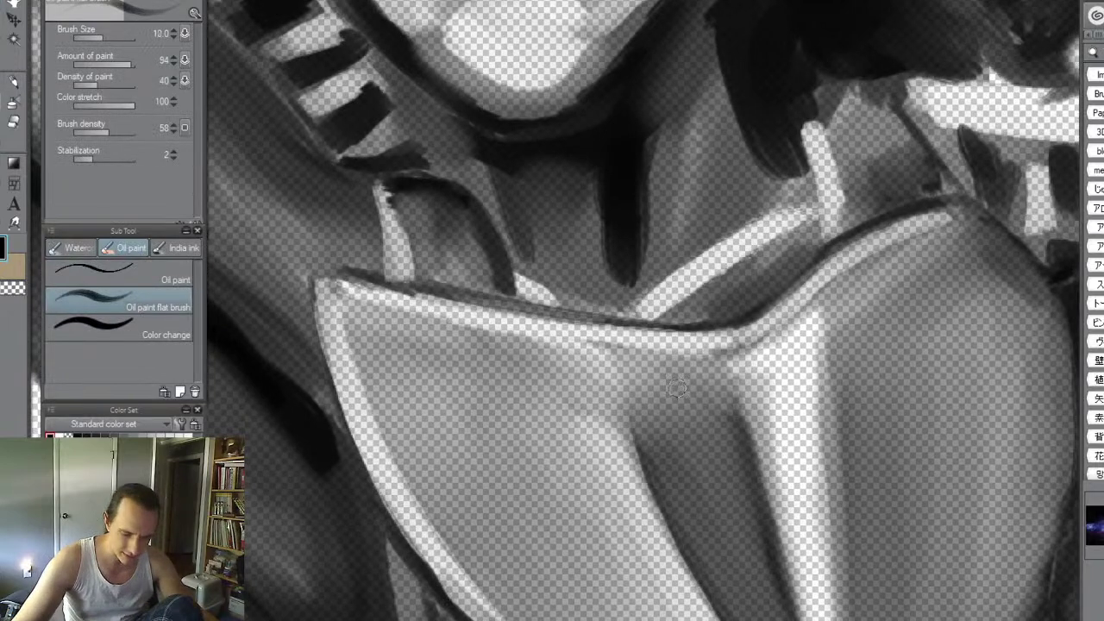
mouse_move(664, 375)
left_mouse_down()
mouse_move(654, 376)
mouse_move(669, 388)
left_mouse_up()
mouse_move(719, 527)
left_mouse_down()
mouse_move(686, 428)
mouse_move(694, 377)
mouse_move(754, 572)
mouse_move(700, 439)
left_mouse_up()
- Blur the dark shading throughout the chest plate's central recess and along its right edge at size 20
key("j")
mouse_move(700, 500)
left_mouse_down()
mouse_move(722, 546)
mouse_move(694, 471)
mouse_move(731, 601)
left_mouse_up()
left_click_drag(712, 491, 768, 611)
mouse_move(724, 516)
left_mouse_down()
mouse_move(639, 419)
mouse_move(629, 368)
mouse_move(647, 446)
mouse_move(652, 391)
mouse_move(663, 403)
mouse_move(716, 556)
mouse_move(677, 421)
mouse_move(681, 387)
mouse_move(733, 545)
mouse_move(711, 452)
mouse_move(722, 439)
mouse_move(763, 582)
mouse_move(685, 408)
mouse_move(696, 547)
mouse_move(642, 406)
mouse_move(697, 557)
left_mouse_up()
mouse_move(668, 426)
left_mouse_down()
mouse_move(695, 533)
mouse_move(649, 409)
mouse_move(679, 418)
mouse_move(689, 368)
mouse_move(633, 356)
mouse_move(659, 387)
mouse_move(671, 446)
left_mouse_up()
left_click_drag(664, 370, 691, 461)
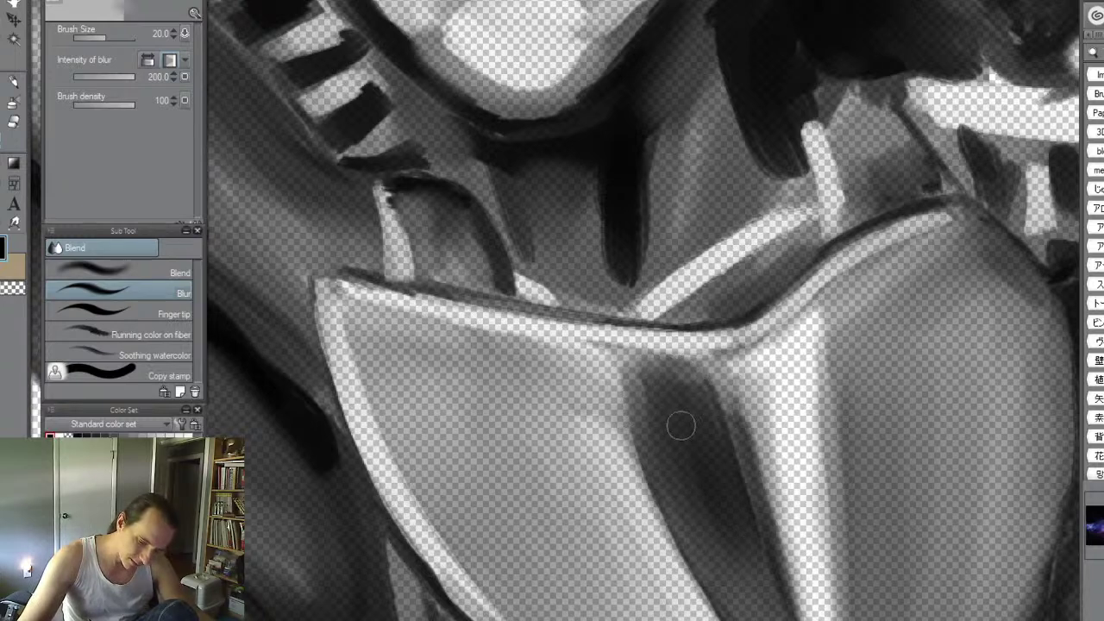
mouse_move(741, 405)
left_mouse_down()
mouse_move(773, 535)
mouse_move(807, 608)
mouse_move(751, 418)
mouse_move(816, 565)
mouse_move(746, 414)
mouse_move(768, 422)
mouse_move(807, 552)
mouse_move(797, 559)
mouse_move(779, 399)
mouse_move(794, 549)
left_mouse_up()
- Smooth the upper end and right edge of the central recess with the Blur tool at size 20
key("ctrl+space")
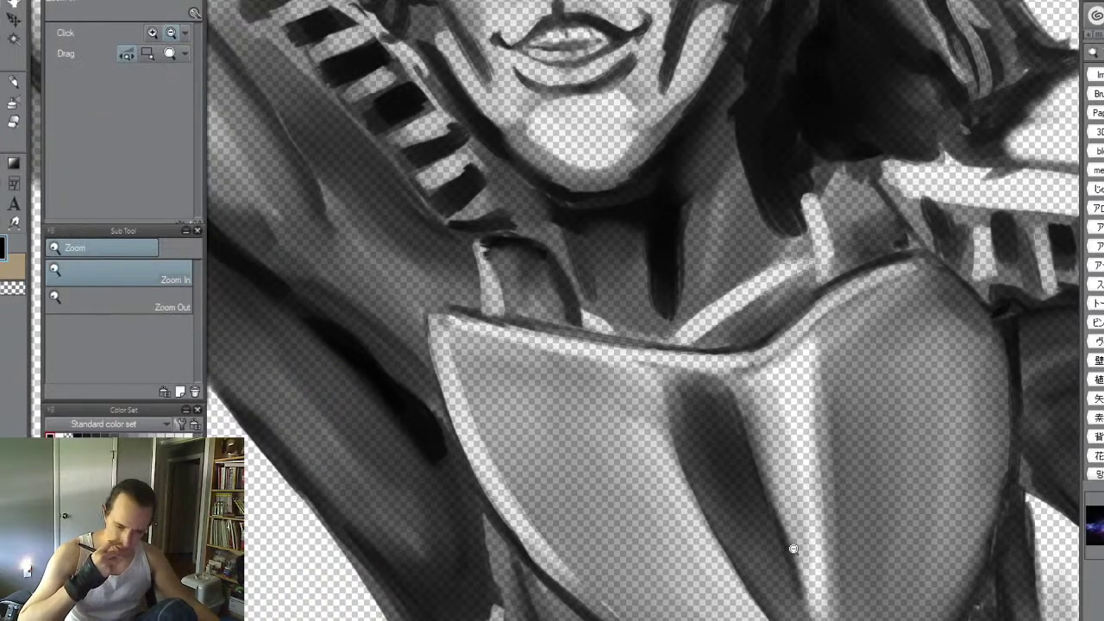
key("ctrl+space")
left_click(764, 400)
left_click(656, 365)
key("p")
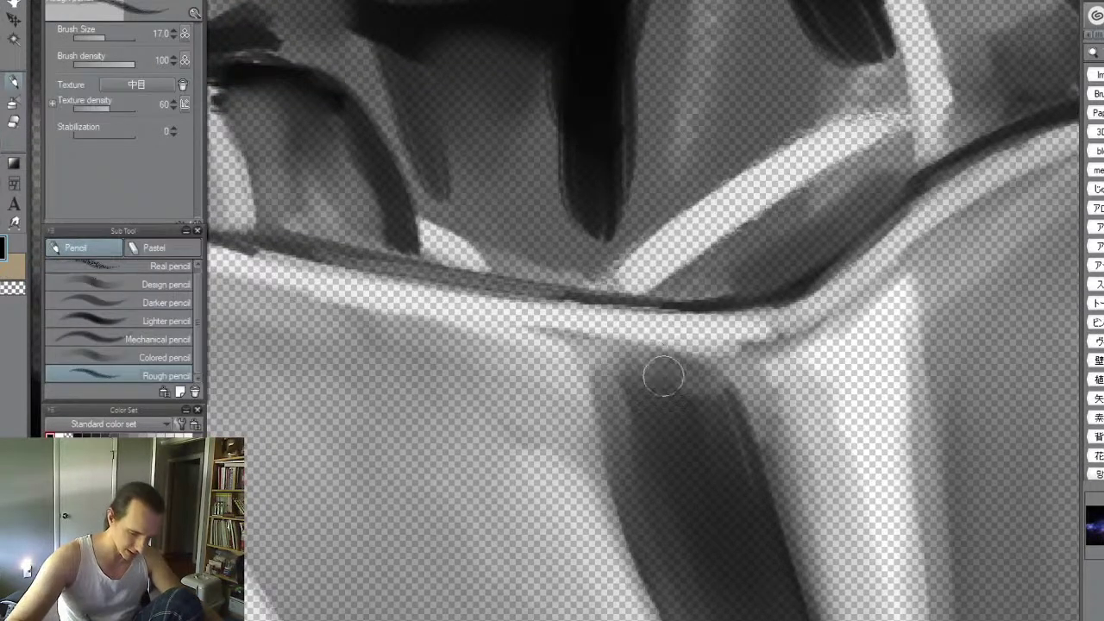
key("j")
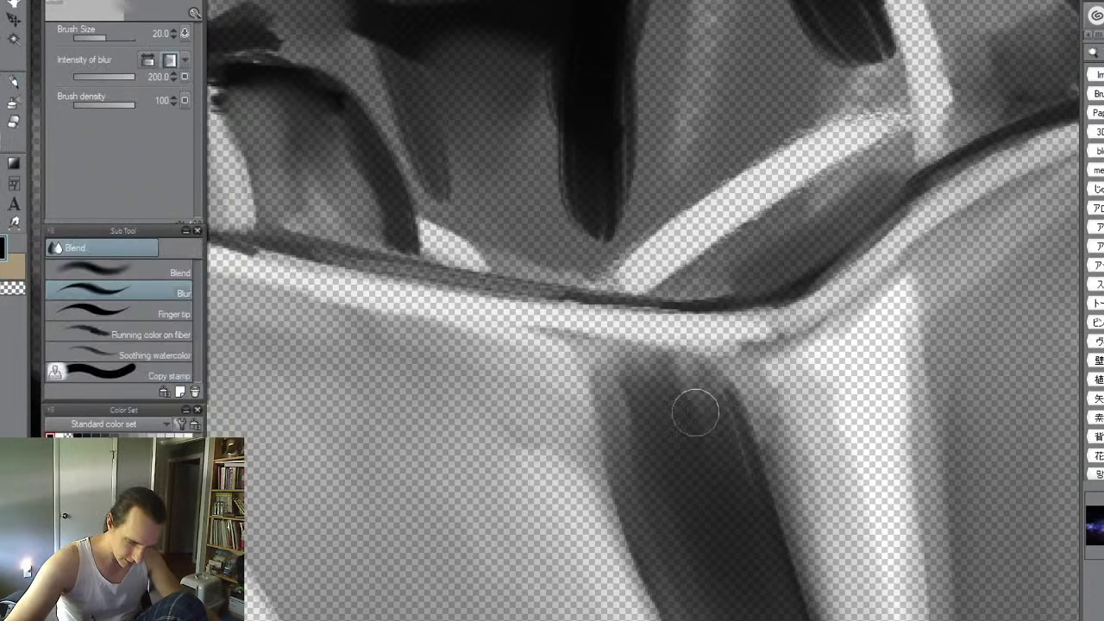
mouse_move(621, 371)
left_mouse_down()
mouse_move(696, 561)
mouse_move(642, 374)
mouse_move(703, 614)
mouse_move(667, 453)
left_mouse_up()
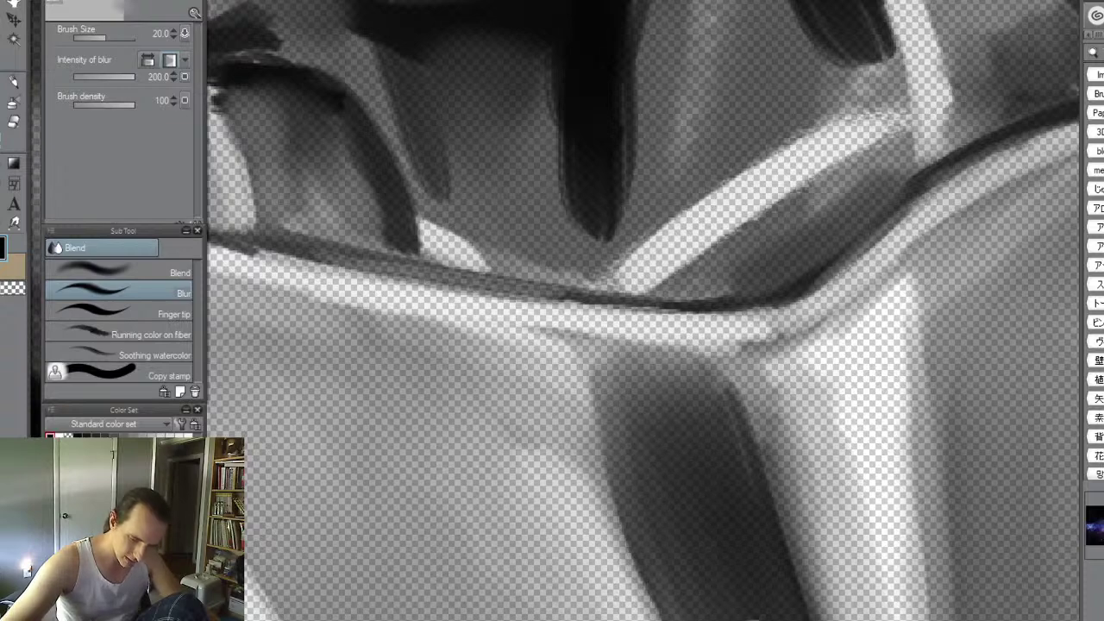
left_click(779, 419, "ctrl+alt")
mouse_move(752, 468)
left_mouse_down()
mouse_move(649, 267)
mouse_move(653, 431)
mouse_move(720, 498)
left_mouse_up()
- Erase a crisp bright wedge along the ridge right of the central recess and sharpen the recess's lower tip
key("space")
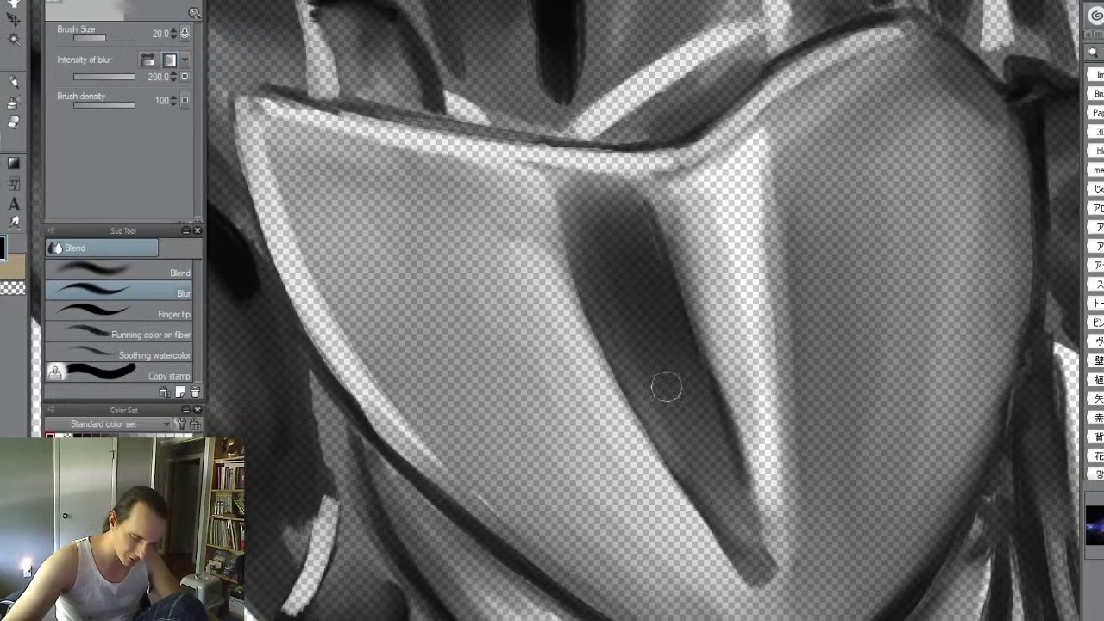
key("e")
mouse_move(684, 508)
left_mouse_down()
mouse_move(768, 604)
mouse_move(752, 586)
left_mouse_up()
mouse_move(749, 445)
left_mouse_down()
mouse_move(777, 568)
mouse_move(756, 203)
mouse_move(776, 513)
mouse_move(699, 184)
mouse_move(718, 329)
mouse_move(678, 209)
mouse_move(730, 363)
mouse_move(683, 242)
mouse_move(753, 472)
mouse_move(685, 231)
mouse_move(759, 481)
mouse_move(677, 186)
mouse_move(690, 269)
mouse_move(677, 232)
mouse_move(769, 509)
mouse_move(770, 466)
mouse_move(778, 573)
left_mouse_up()
- Tone down the light area left of the central recess with the flat brush at size 40 and blur it at size 30
key("j")
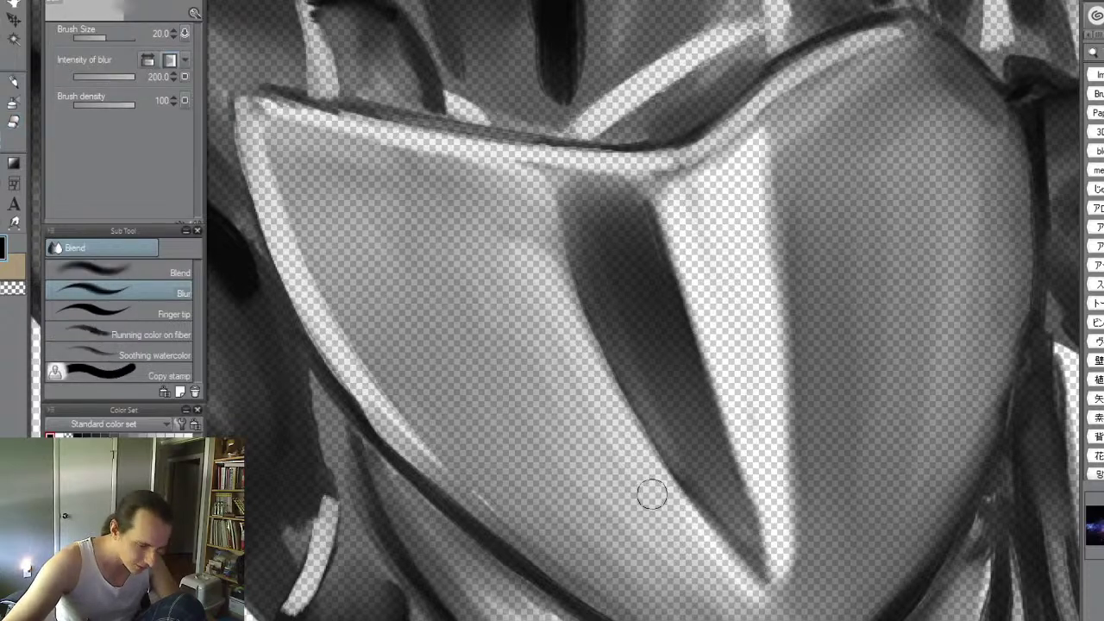
key("b")
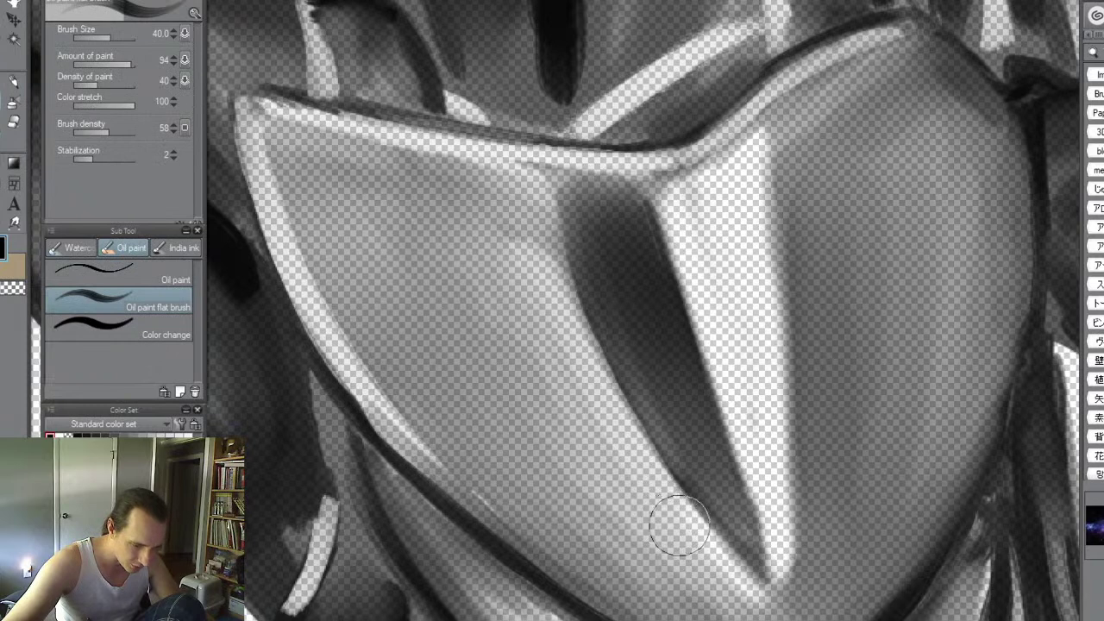
mouse_move(604, 436)
left_mouse_down()
mouse_move(759, 613)
mouse_move(600, 437)
mouse_move(728, 606)
mouse_move(748, 608)
mouse_move(633, 492)
mouse_move(680, 568)
mouse_move(582, 447)
mouse_move(690, 578)
mouse_move(739, 593)
mouse_move(607, 433)
mouse_move(742, 600)
mouse_move(636, 461)
left_mouse_up()
key("j")
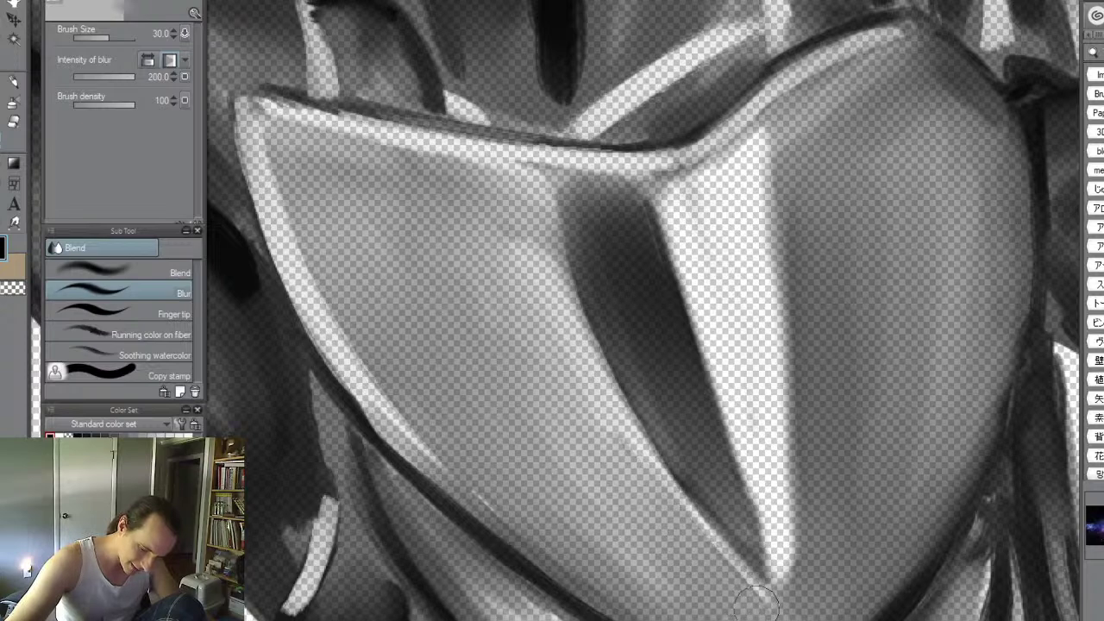
left_click_drag(752, 601, 602, 408)
left_click_drag(639, 456, 545, 294)
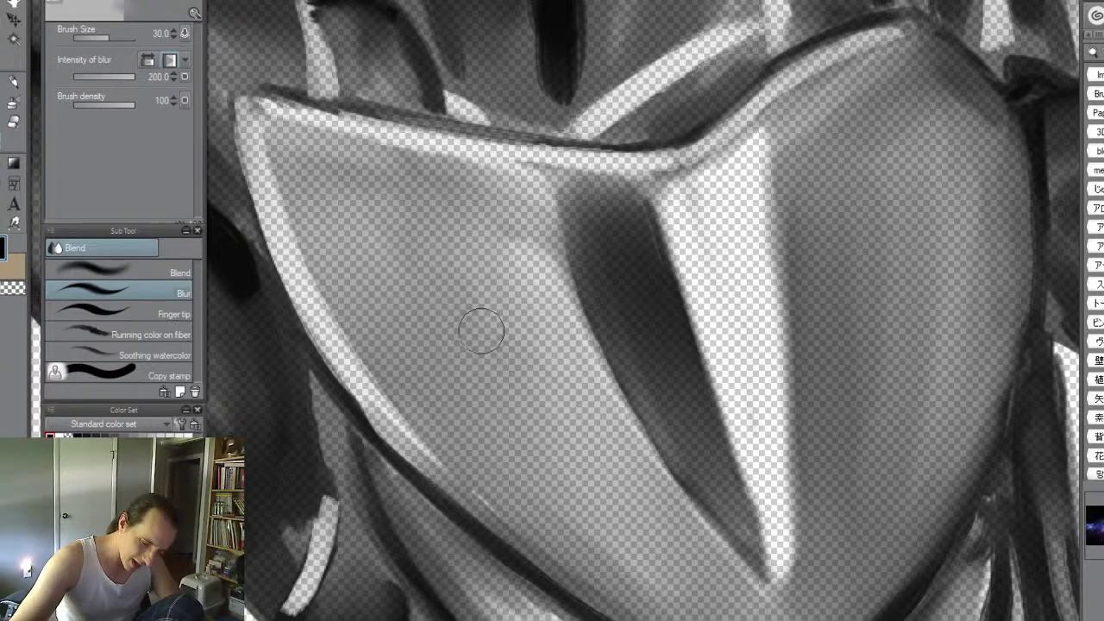
- Paint dark shading down the right half of the chest plate with the Oil paint flat brush
key("ctrl+space")
left_click_drag(902, 321, 861, 317)
key("alt+space")
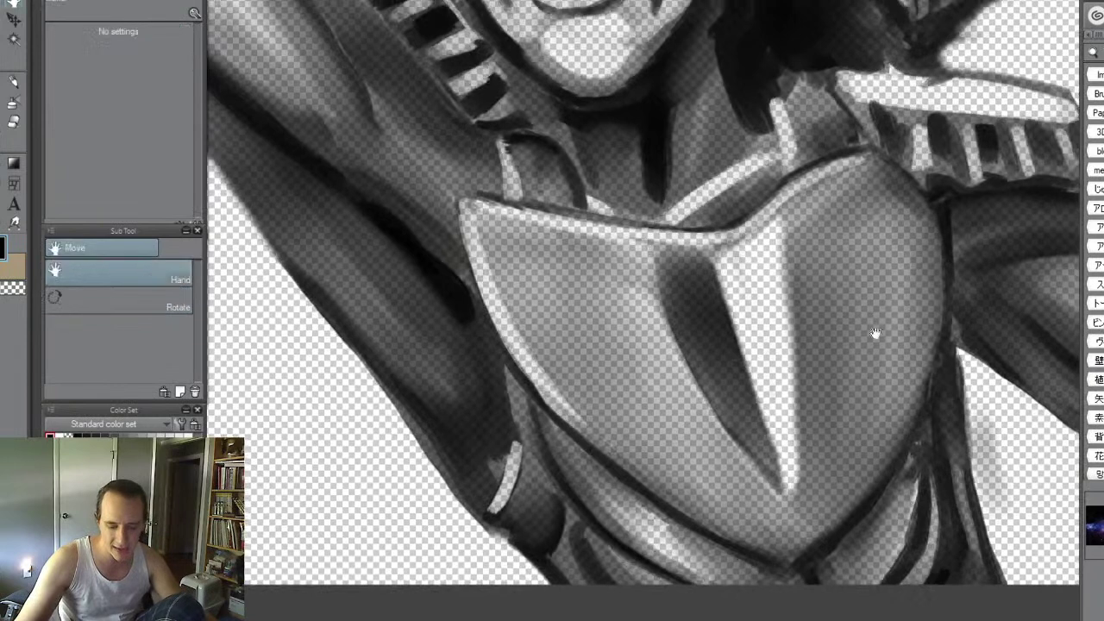
scroll(873, 327, "down", 1)
key("b")
mouse_move(809, 254)
left_mouse_down()
mouse_move(800, 373)
mouse_move(810, 217)
mouse_move(803, 323)
mouse_move(813, 260)
mouse_move(777, 447)
mouse_move(770, 397)
mouse_move(744, 500)
mouse_move(803, 417)
mouse_move(854, 318)
left_mouse_up()
- Blur the dark shading on the chest plate's right half, using size 30 and then size 50 for a smooth gradient
key("j")
mouse_move(775, 427)
left_mouse_down()
mouse_move(767, 471)
mouse_move(852, 338)
mouse_move(839, 363)
mouse_move(840, 273)
mouse_move(807, 378)
mouse_move(836, 183)
mouse_move(848, 276)
mouse_move(802, 183)
mouse_move(794, 381)
mouse_move(767, 440)
left_mouse_up()
left_click_drag(748, 488, 763, 328)
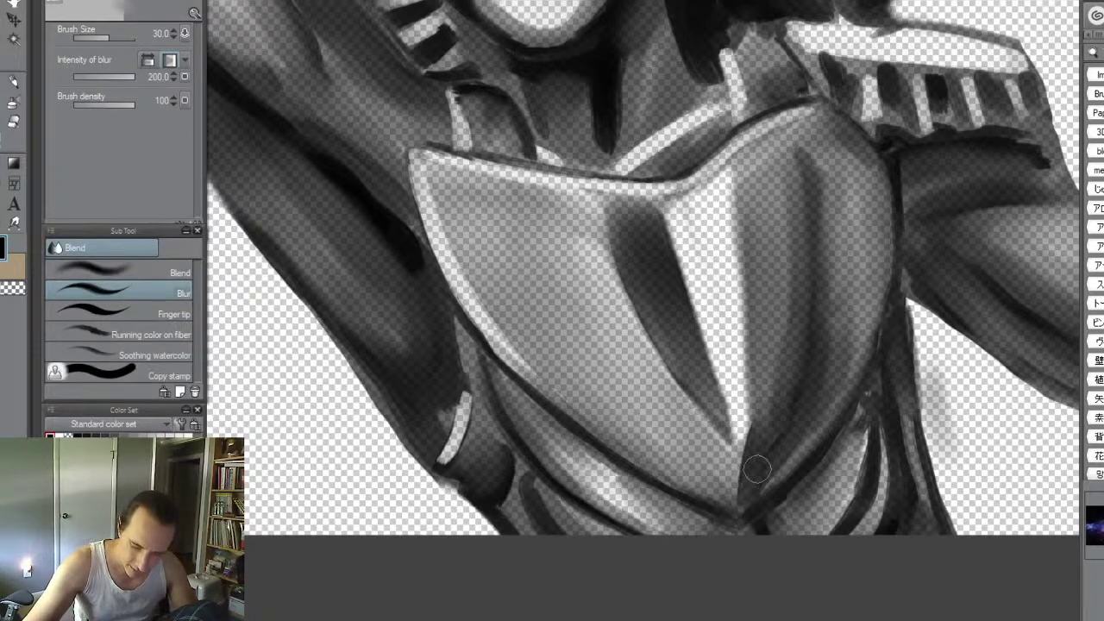
mouse_move(740, 498)
left_mouse_down()
mouse_move(756, 424)
mouse_move(739, 494)
mouse_move(778, 396)
mouse_move(765, 467)
mouse_move(816, 375)
mouse_move(768, 488)
mouse_move(830, 381)
mouse_move(829, 397)
mouse_move(838, 350)
mouse_move(796, 383)
mouse_move(812, 198)
mouse_move(801, 188)
mouse_move(779, 368)
mouse_move(798, 222)
mouse_move(800, 318)
mouse_move(830, 285)
mouse_move(833, 247)
mouse_move(828, 263)
mouse_move(785, 174)
mouse_move(773, 409)
left_mouse_up()
key("bracketright")
key("bracketright")
mouse_move(844, 285)
left_mouse_down()
mouse_move(816, 271)
mouse_move(796, 396)
mouse_move(810, 199)
mouse_move(824, 198)
mouse_move(801, 142)
mouse_move(822, 158)
mouse_move(849, 277)
mouse_move(831, 384)
mouse_move(848, 303)
mouse_move(838, 295)
mouse_move(797, 429)
mouse_move(793, 410)
mouse_move(780, 435)
mouse_move(749, 332)
left_mouse_up()
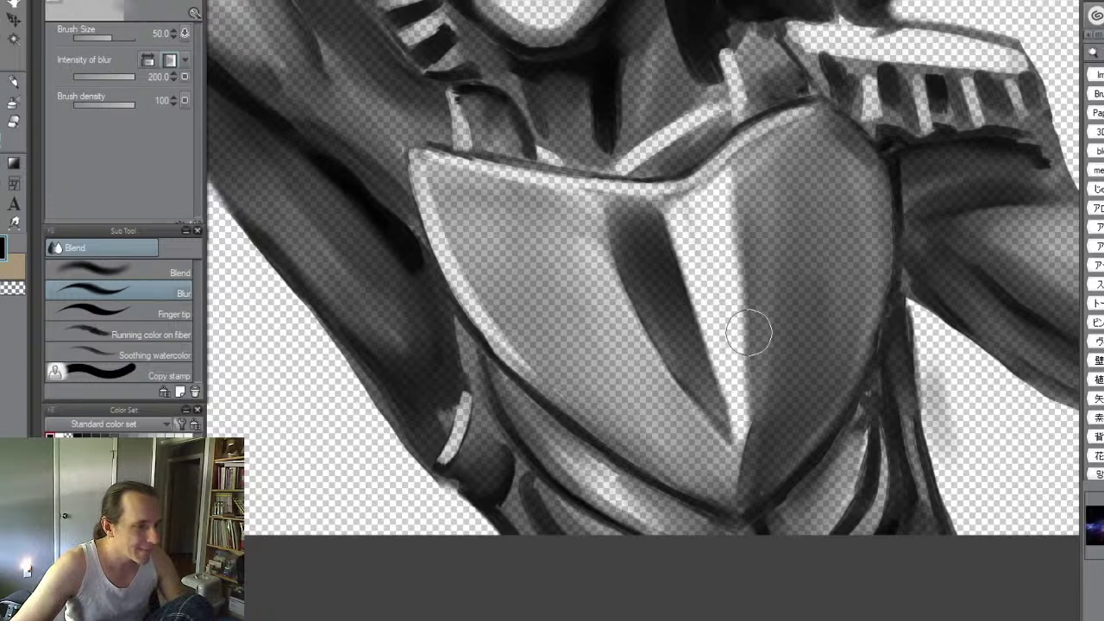
- Blur the chest plate's lower tip and the rim highlight along its left edge at size 25
key("ctrl+space")
left_click_drag(835, 366, 826, 388)
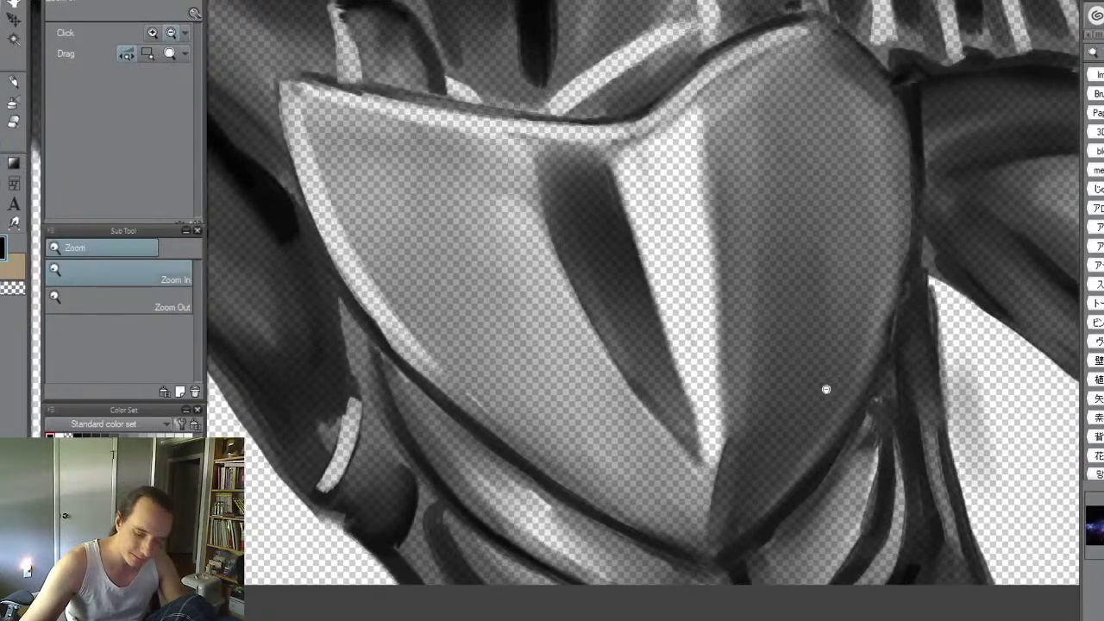
key("[")
key("[")
key("[")
mouse_move(717, 513)
left_mouse_down()
mouse_move(713, 532)
mouse_move(710, 495)
mouse_move(712, 532)
mouse_move(699, 527)
left_mouse_up()
left_click_drag(620, 492, 492, 403)
mouse_move(492, 403)
left_mouse_down()
mouse_move(614, 486)
mouse_move(466, 383)
left_mouse_up()
mouse_move(466, 382)
left_mouse_down()
mouse_move(615, 486)
mouse_move(479, 386)
mouse_move(572, 468)
mouse_move(404, 318)
mouse_move(513, 432)
mouse_move(500, 393)
mouse_move(647, 496)
left_mouse_up()
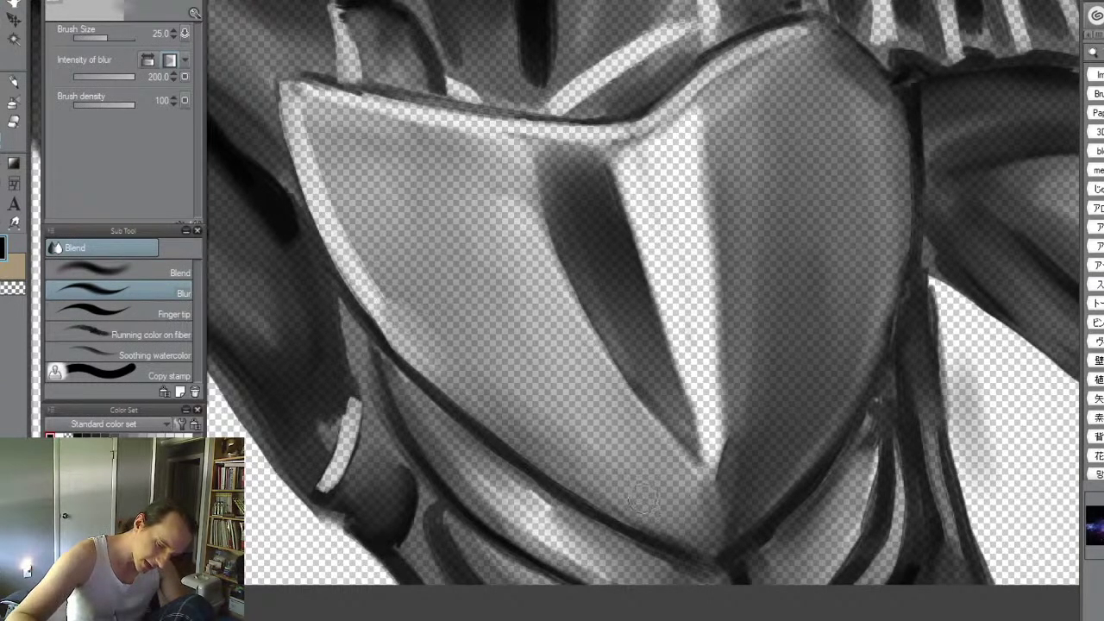
mouse_move(569, 468)
left_mouse_down()
mouse_move(412, 315)
mouse_move(441, 360)
left_mouse_up()
mouse_move(345, 190)
left_mouse_down()
mouse_move(402, 307)
mouse_move(347, 201)
mouse_move(342, 217)
mouse_move(338, 183)
mouse_move(430, 345)
mouse_move(327, 155)
mouse_move(349, 226)
mouse_move(376, 232)
mouse_move(627, 483)
left_mouse_up()
key("alt+space")
left_click(747, 291, "alt")
key("alt+space")
left_click(839, 353, "alt")
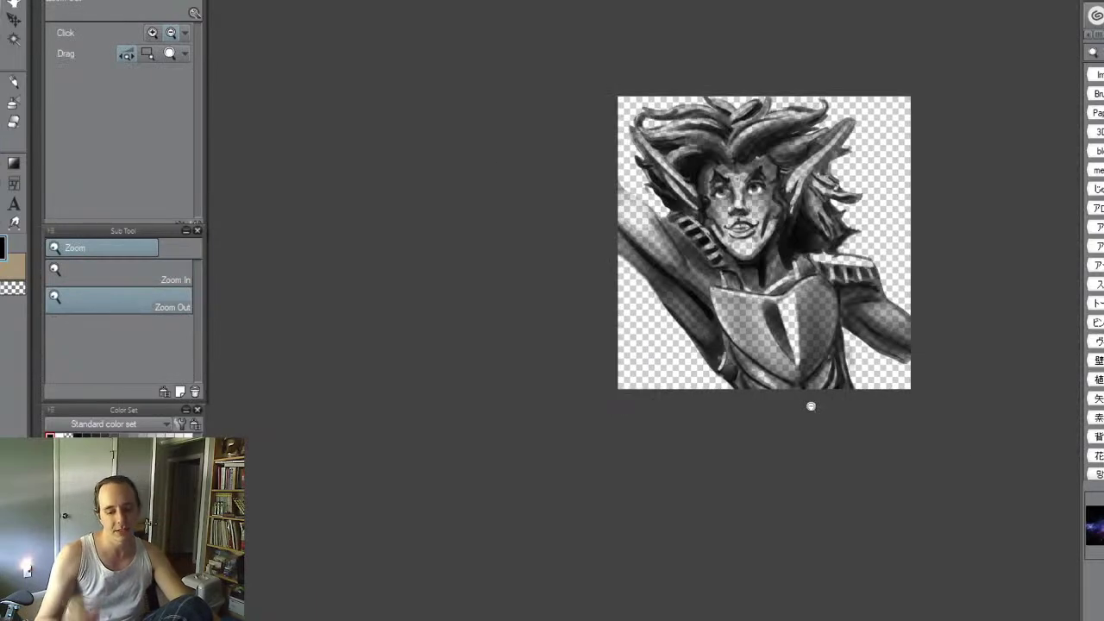
- Extend the light rim highlight to the chest plate's upper right corner using the Oil paint flat brush at size 12 with transparent colour
left_click_drag(821, 304, 915, 267)
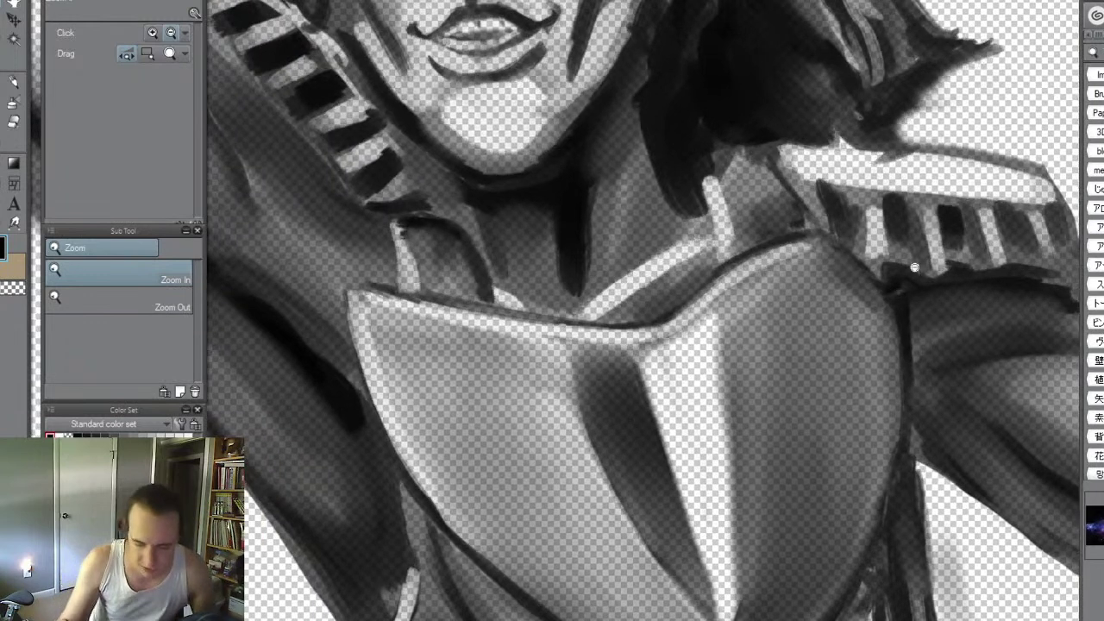
key("b")
key("bracketleft")
key("bracketleft")
key("bracketleft")
key("bracketleft")
key("c")
left_click_drag(777, 242, 798, 227)
mouse_move(750, 257)
left_mouse_down()
mouse_move(790, 236)
mouse_move(724, 279)
mouse_move(801, 222)
left_mouse_up()
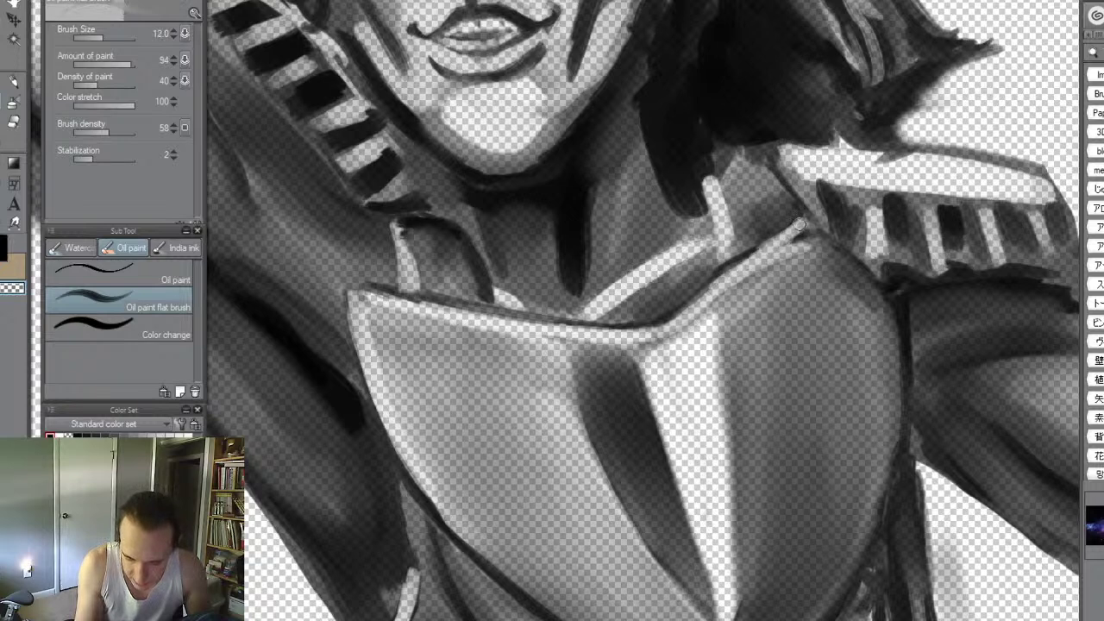
- Blur the shading beneath the chest plate's upper right corner at size 40
key("j")
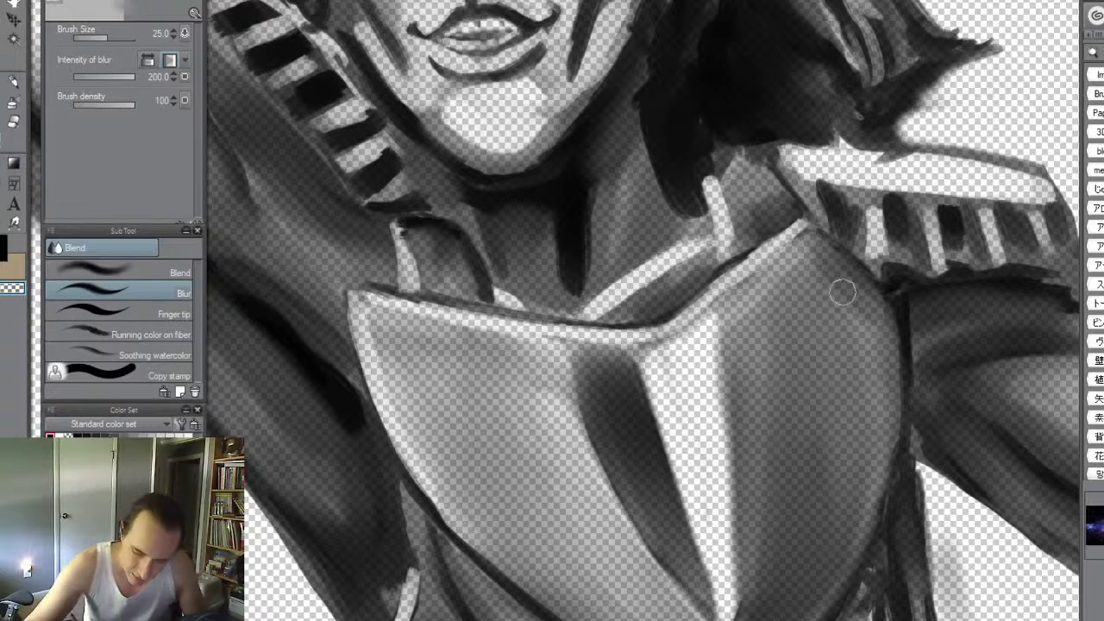
key("bracketright")
key("bracketright")
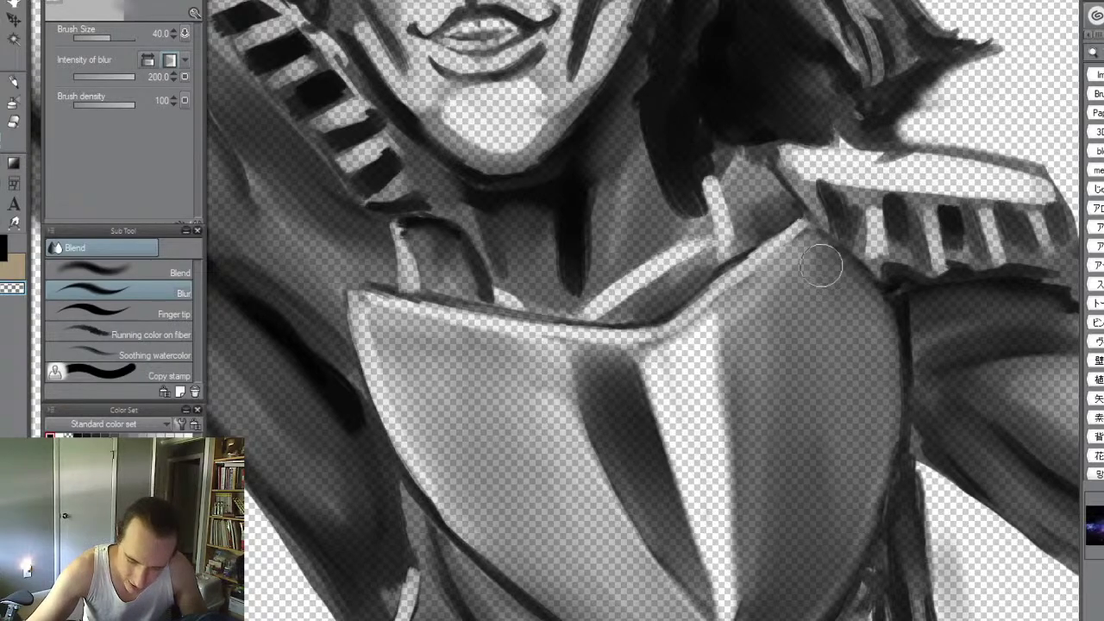
key("alt+space")
left_click(890, 360, "alt")
key("alt+space")
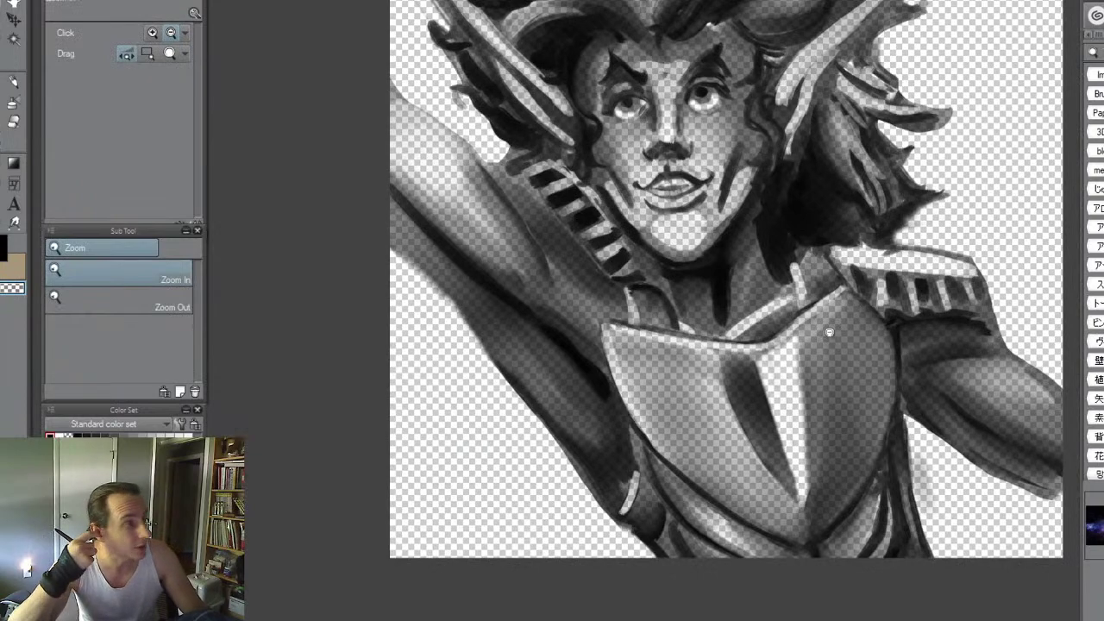
- Lasso a thin diagonal sliver on the chest plate's upper left edge and paint it black with the flat brush at size 25
key("alt+space")
mouse_move(623, 347)
left_mouse_down()
mouse_move(670, 336)
mouse_move(467, 186)
left_mouse_up()
key("space")
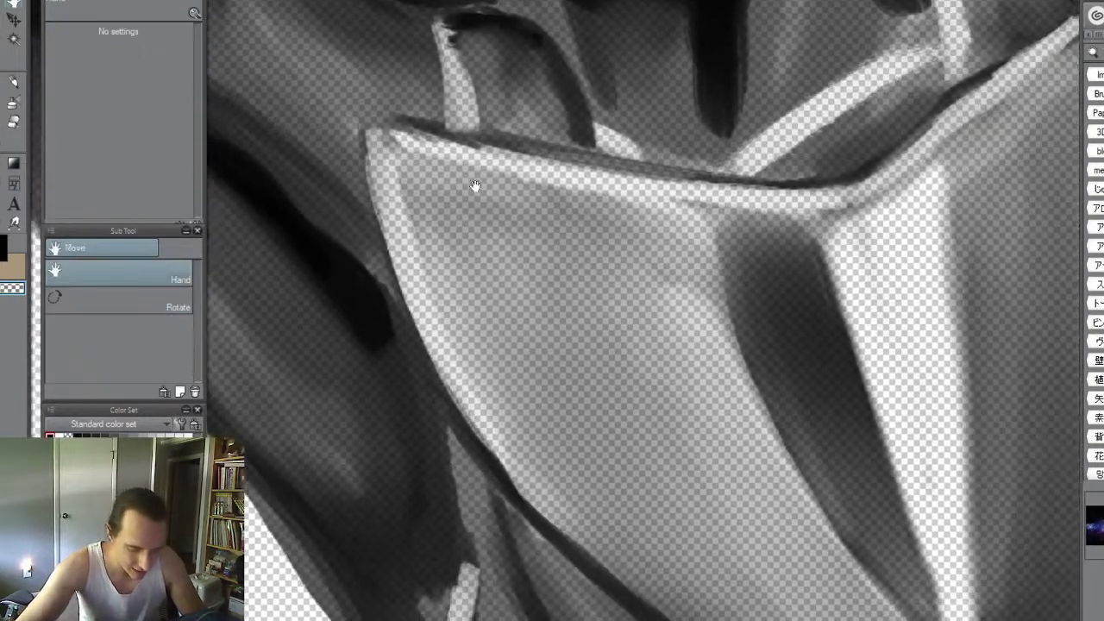
key("m")
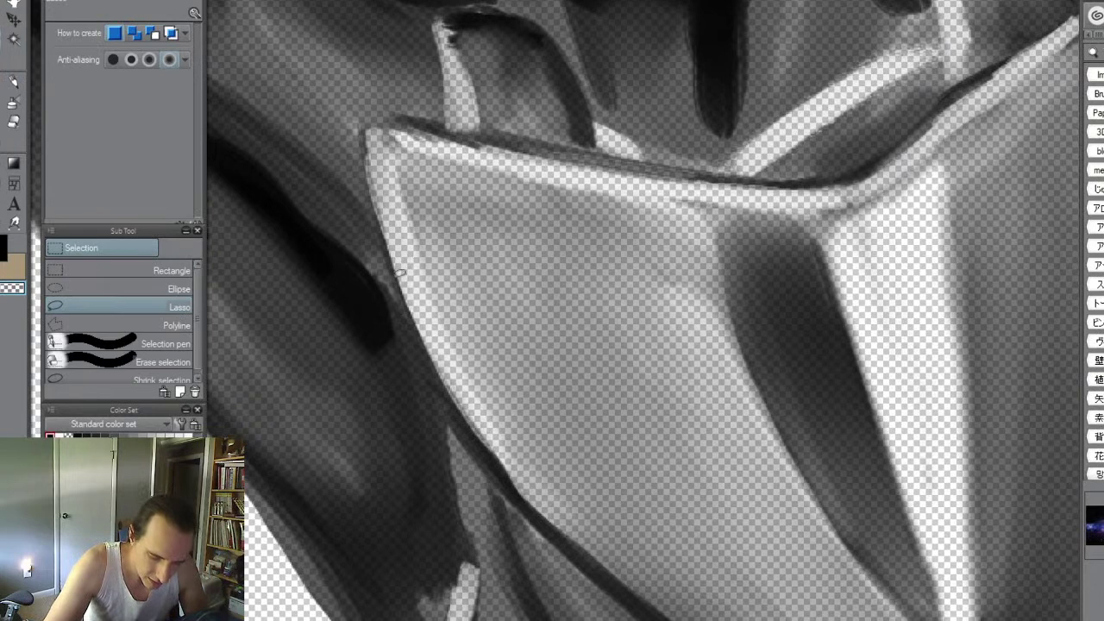
left_click_drag(400, 290, 414, 258)
key("b")
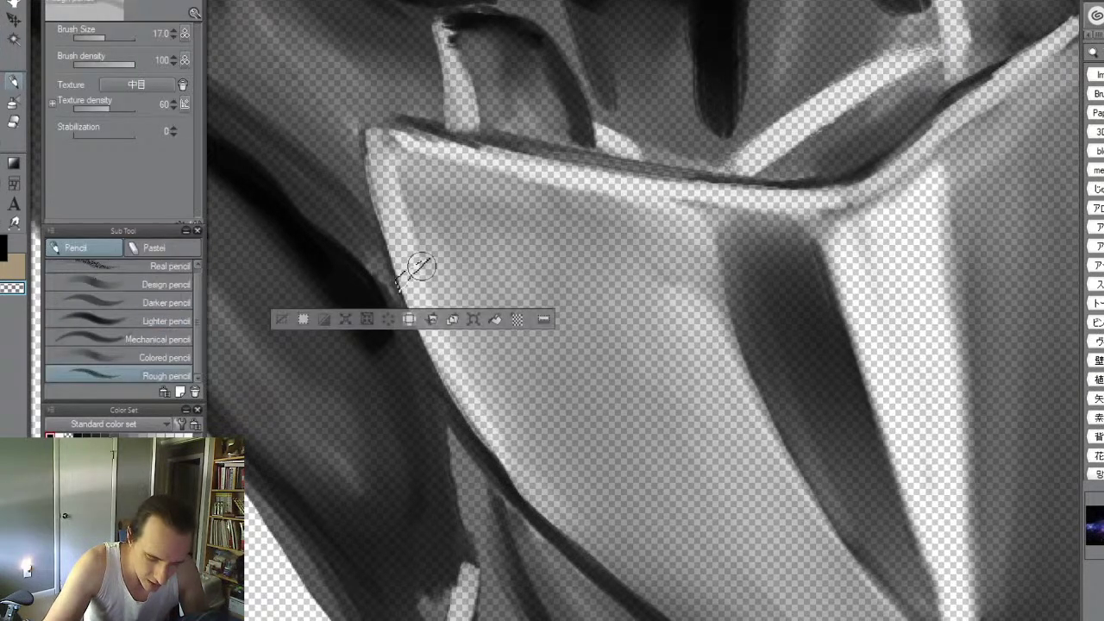
key("bracketright")
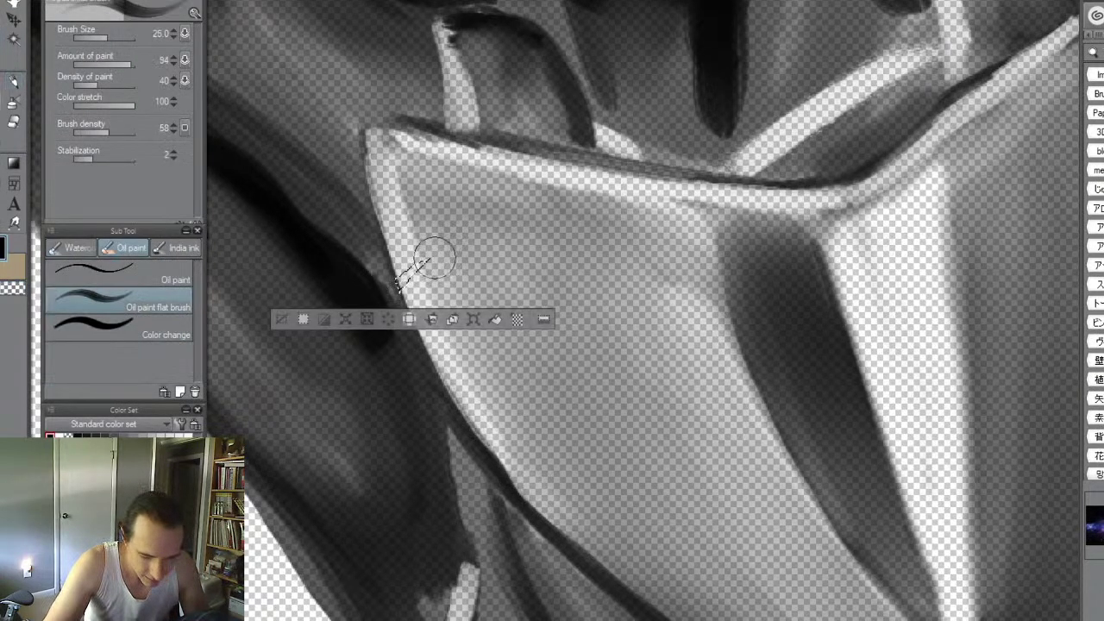
- Lasso a sliver beside the left-edge scratch, lighten it with transparent colour as a bevel highlight, and clear the selection
key("m")
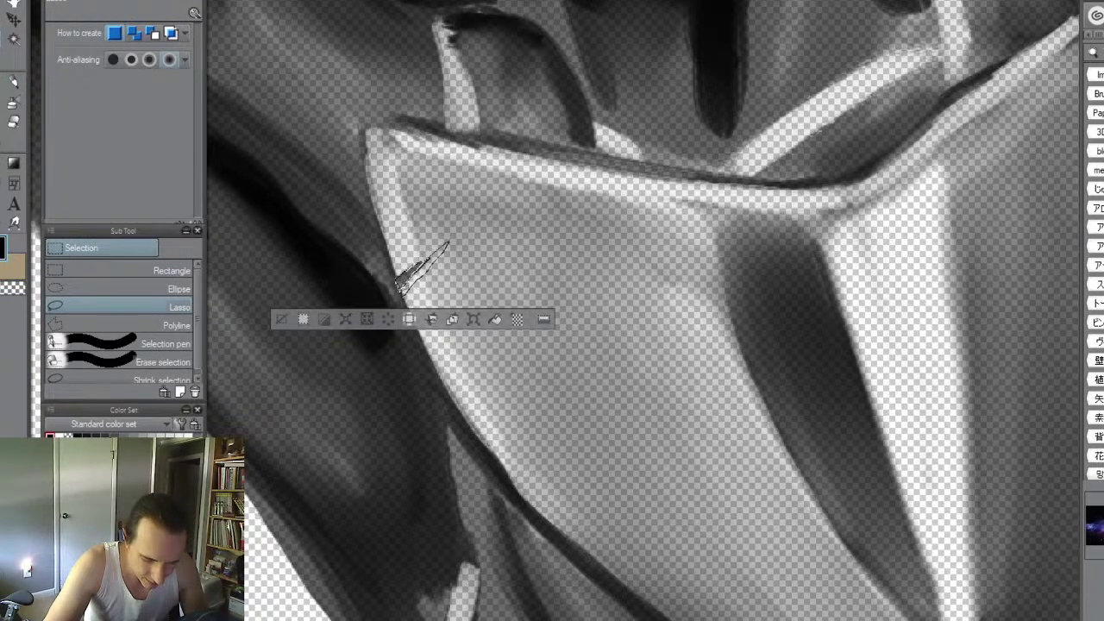
key("b")
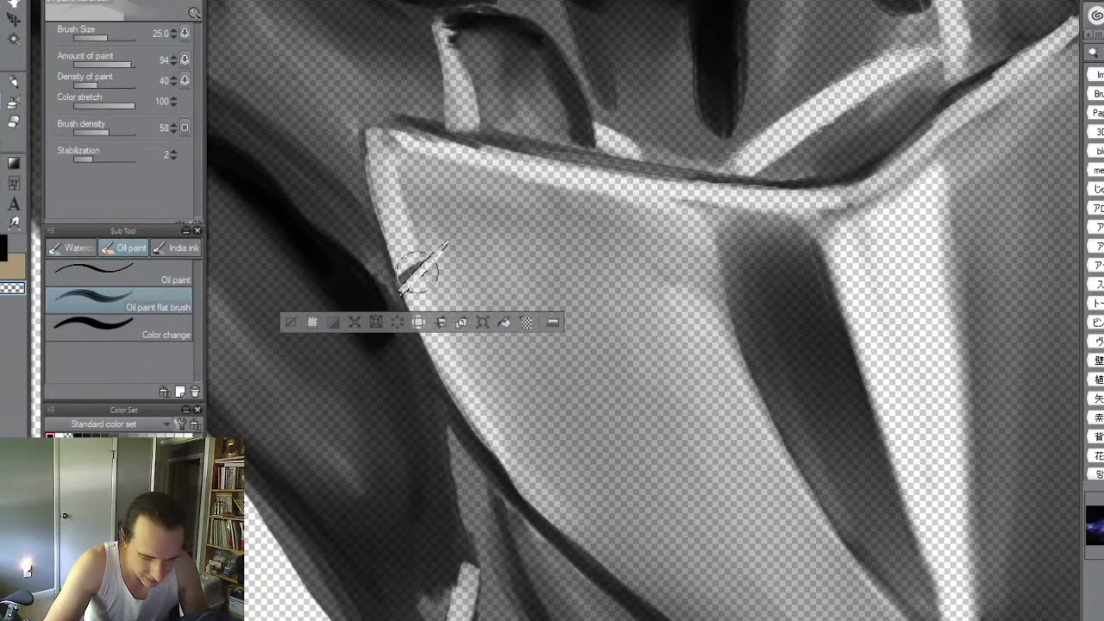
key("ctrl+d")
key("ctrl+space")
left_click(744, 276, "alt")
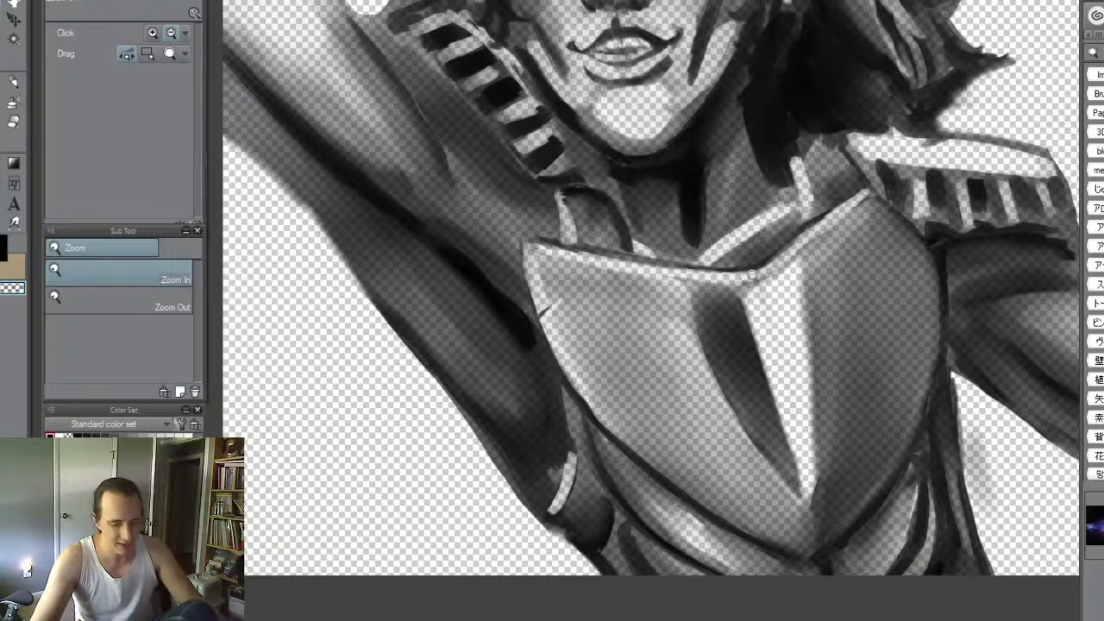
- Lasso a thin scratch rising from the chest plate's lower left edge near the tip and paint it black
key("space")
left_click_drag(799, 340, 714, 170)
key("ctrl+alt+space")
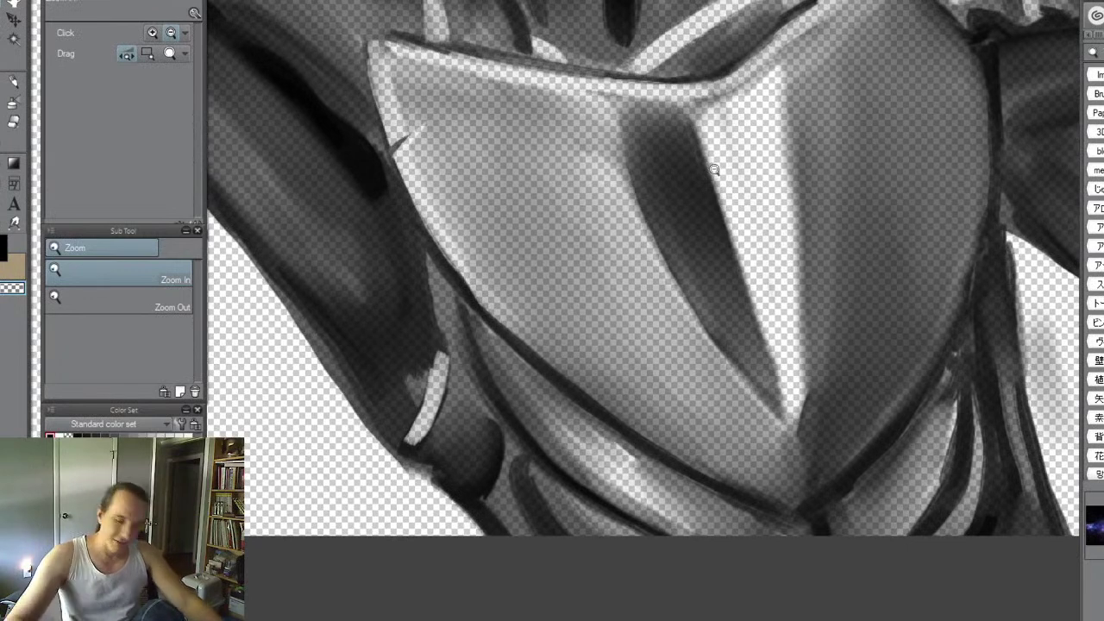
key("w")
key("m")
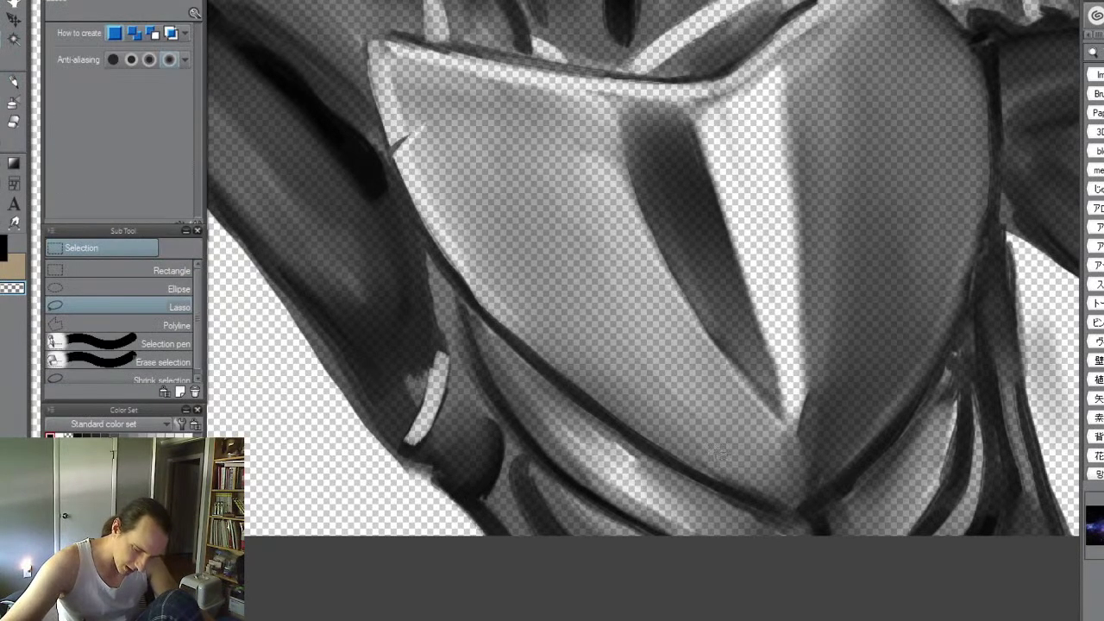
key("b")
left_click_drag(727, 490, 675, 356)
- Lasso a sliver along the lower scratch near the tip, lighten it with transparent colour, and clear the selection
key("m")
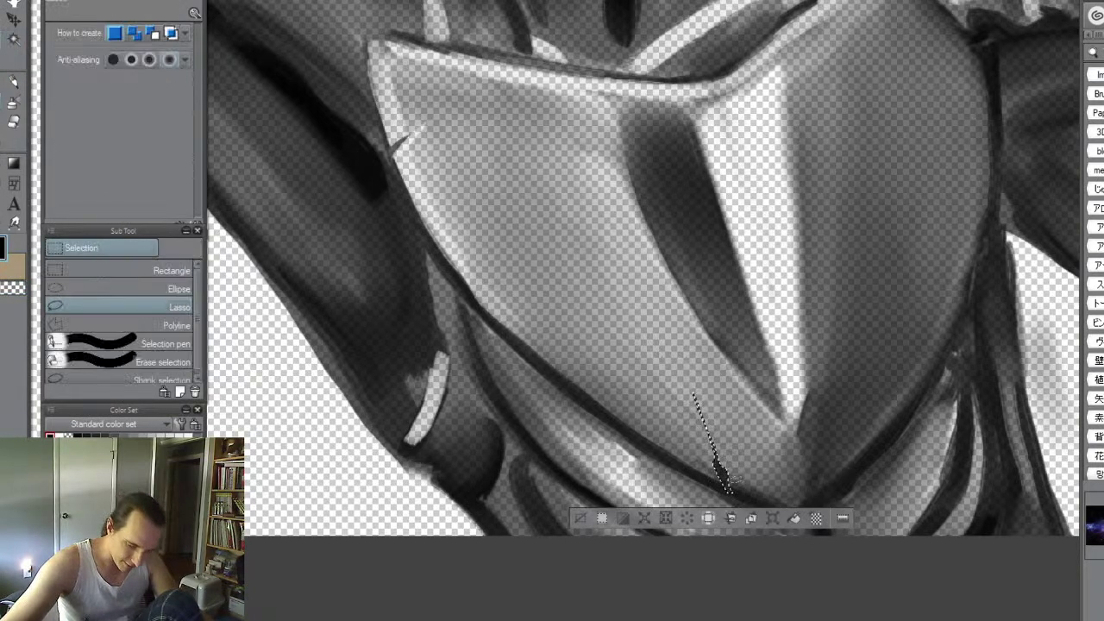
mouse_move(738, 488)
left_mouse_down()
mouse_move(699, 390)
mouse_move(739, 500)
left_mouse_up()
key("b")
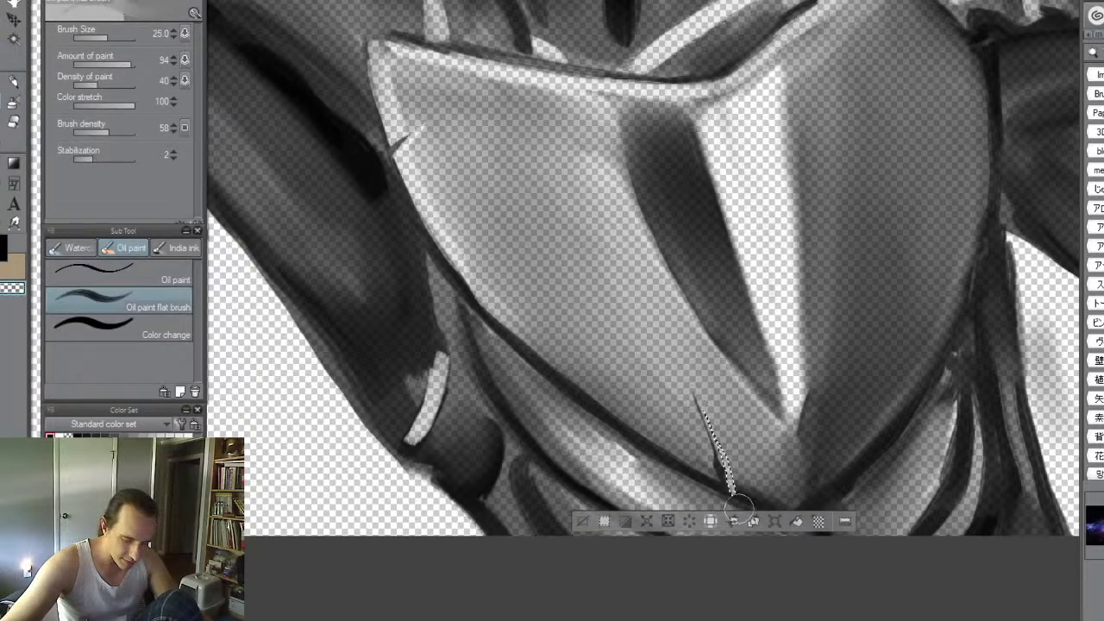
key("ctrl+d")
key("ctrl+space")
left_click_drag(896, 342, 869, 396)
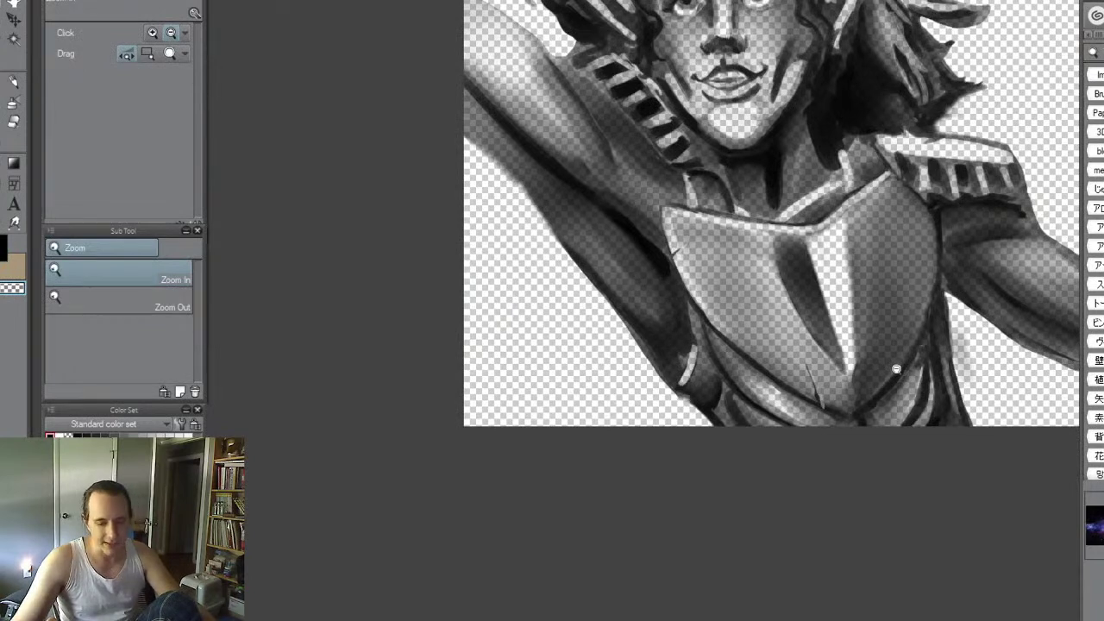
left_click(932, 269, "alt")
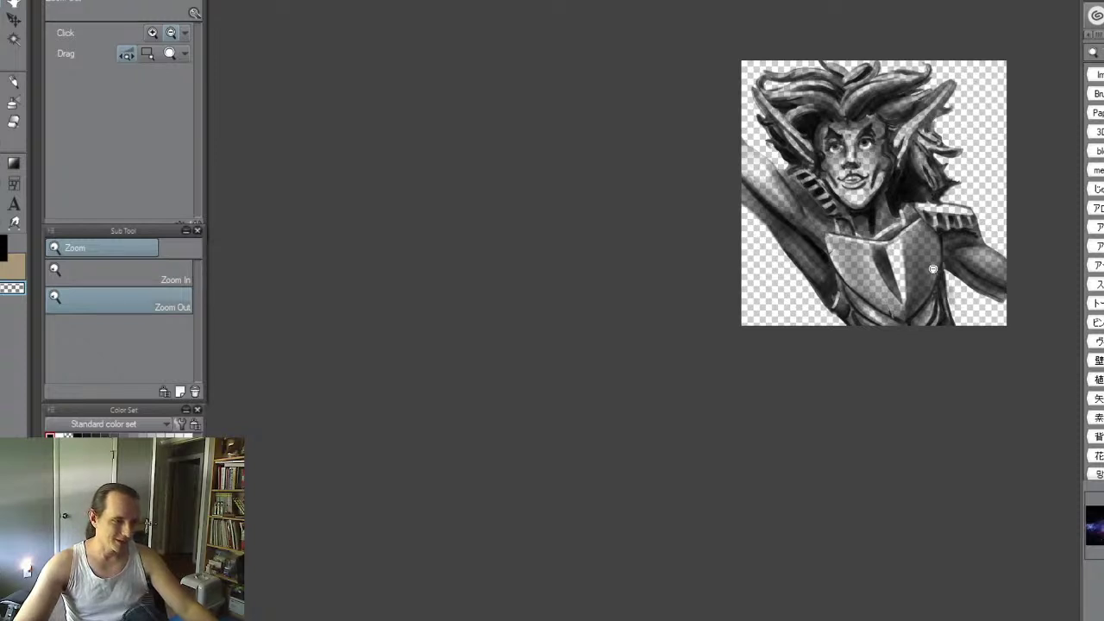
- Lasso a narrow scratch on the chest plate's lower right edge and darken it with the flat brush in black
key("ctrl+space")
left_click_drag(884, 193, 951, 377)
key("space")
key("ctrl+space")
key("alt+space")
left_click(958, 370)
key("space")
key("ctrl+space")
left_click_drag(985, 453, 971, 329)
key("space")
left_click_drag(937, 362, 907, 279)
key("ctrl+space")
left_click_drag(896, 306, 922, 299)
left_click_drag(884, 354, 899, 339)
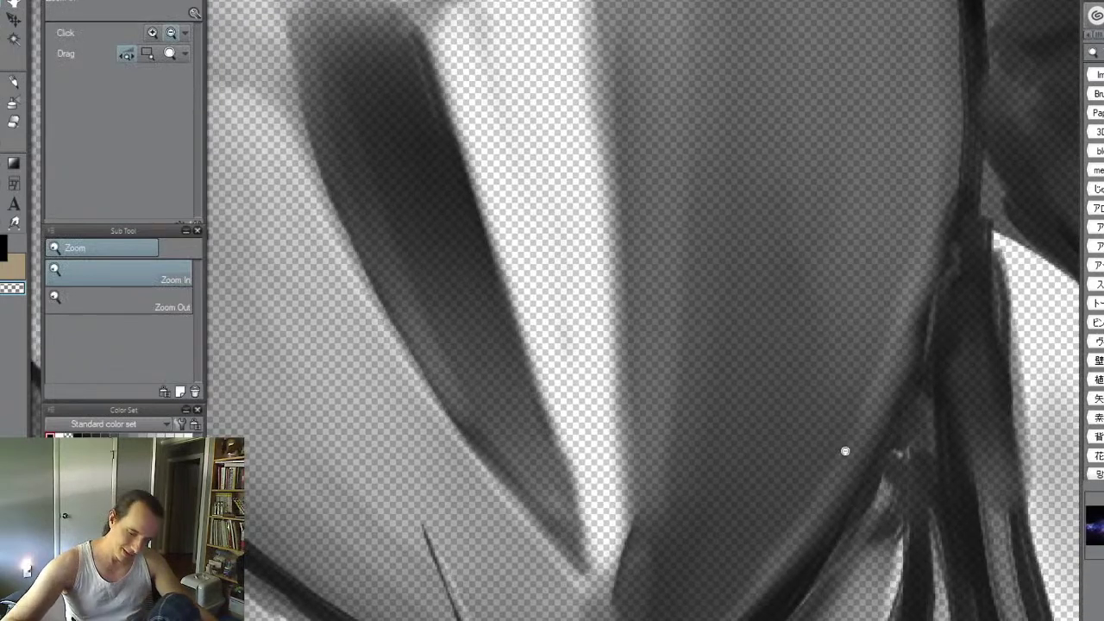
key("m")
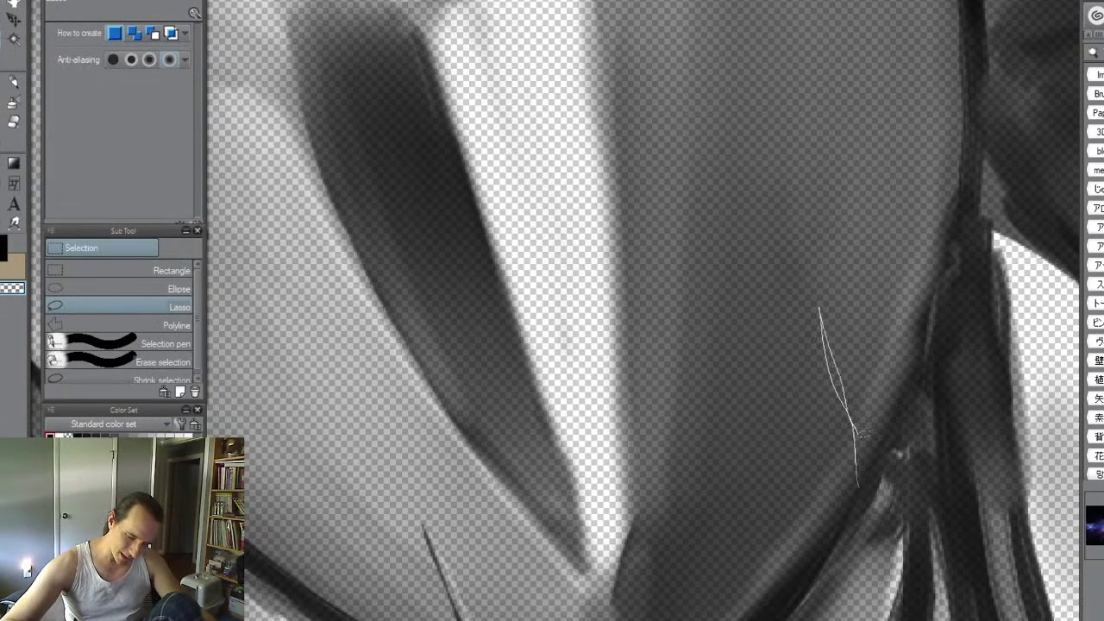
left_click_drag(858, 428, 855, 431)
key("b")
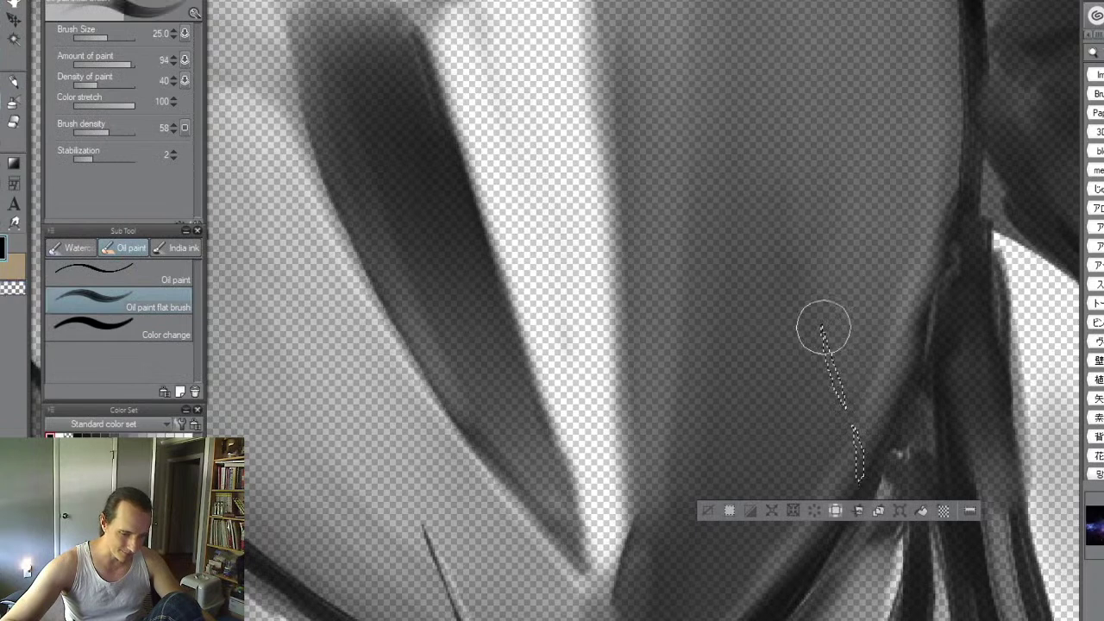
- Lasso a sliver beside the lower right scratch, lighten it with transparent colour at size 25, and clear the selection
key("w")
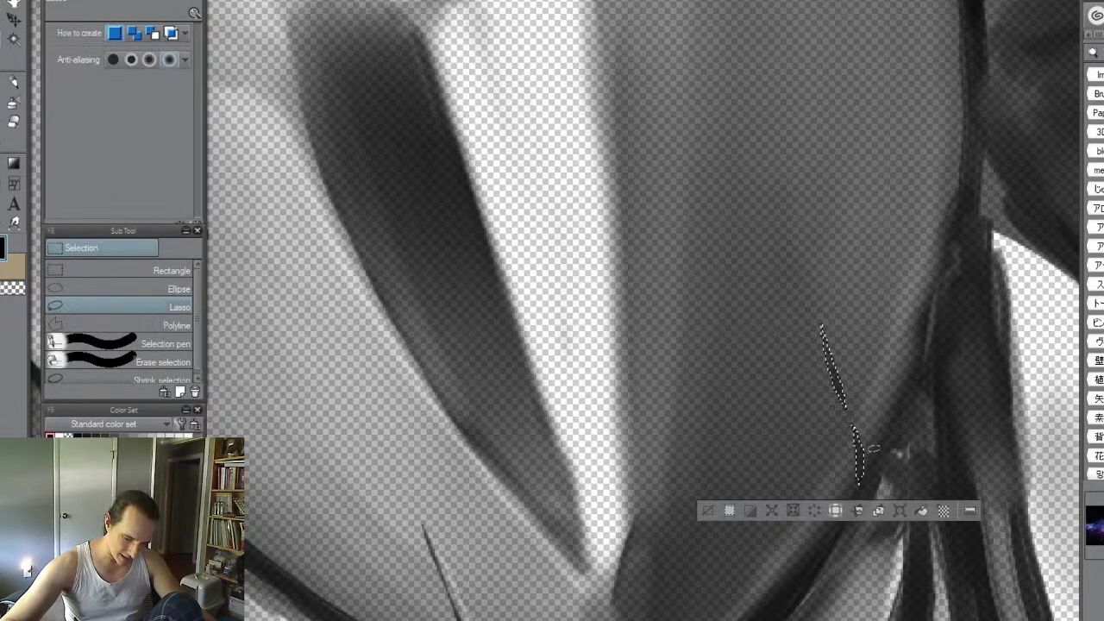
mouse_move(871, 466)
left_mouse_down()
mouse_move(826, 314)
mouse_move(863, 471)
left_mouse_up()
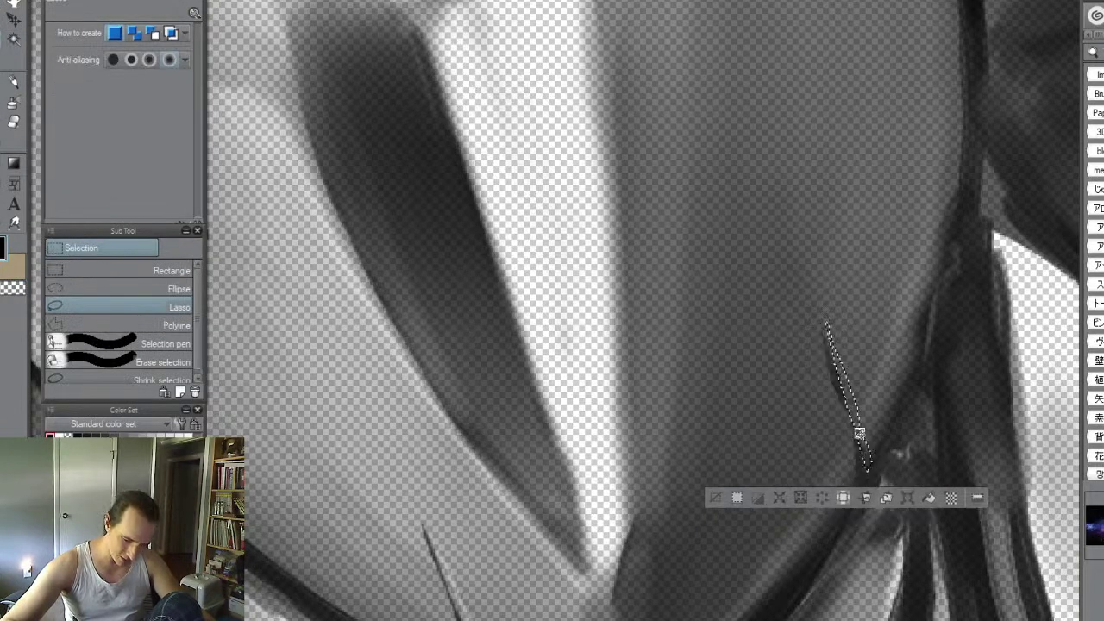
key("b")
left_click_drag(829, 327, 874, 509)
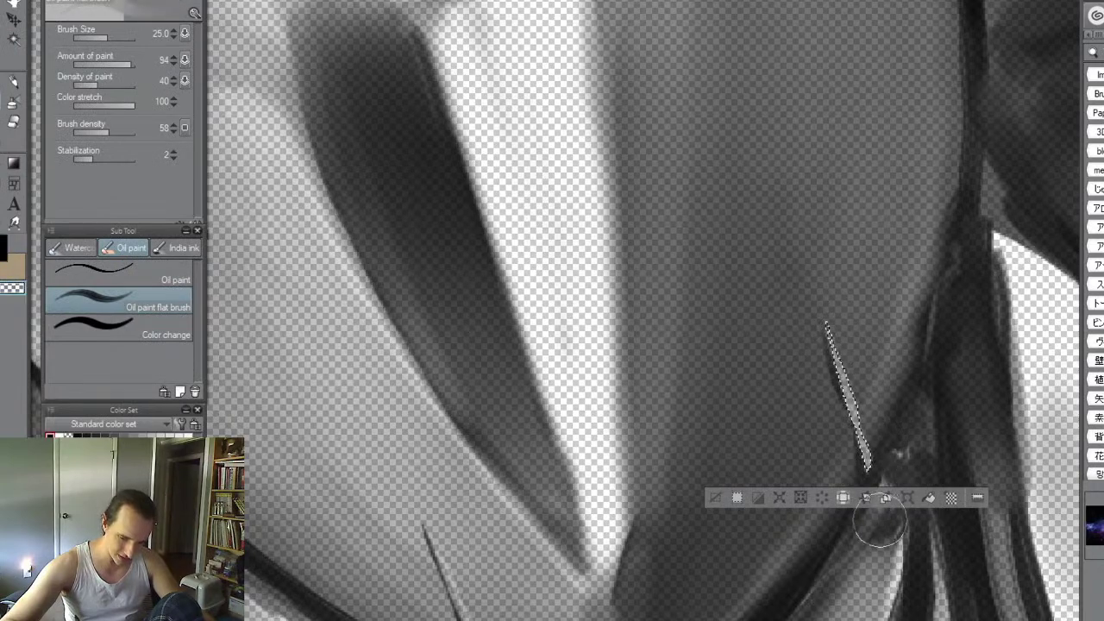
key("ctrl+d")
key("alt+space")
scroll(902, 324, "down", 3)
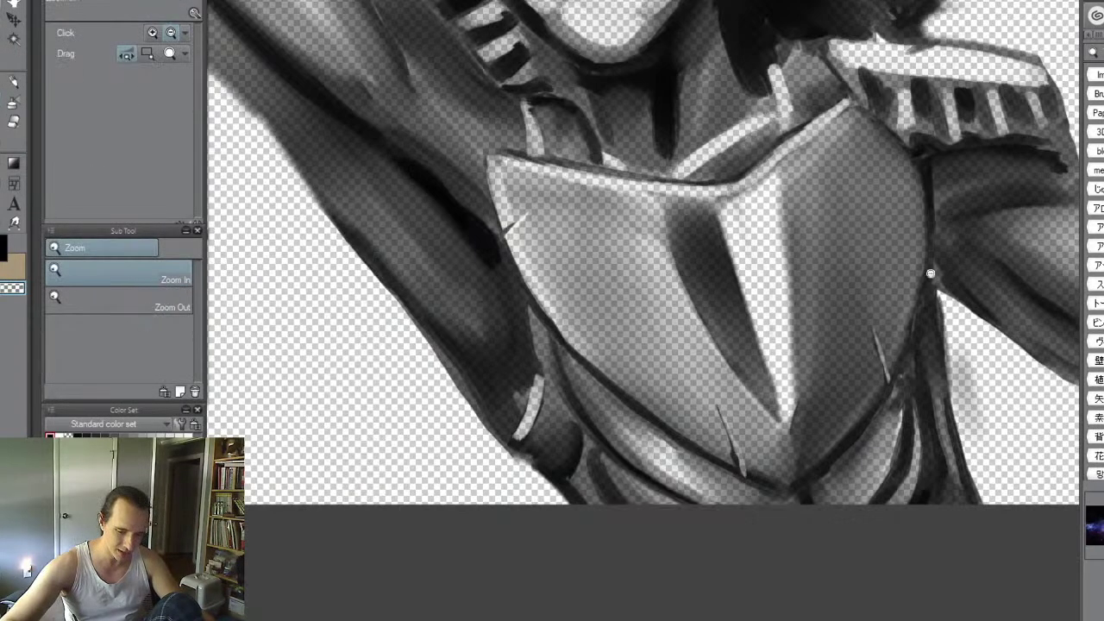
- Darken the light waist folds below the chest plate's right half with black, using the Oil paint flat brush
left_click(960, 274)
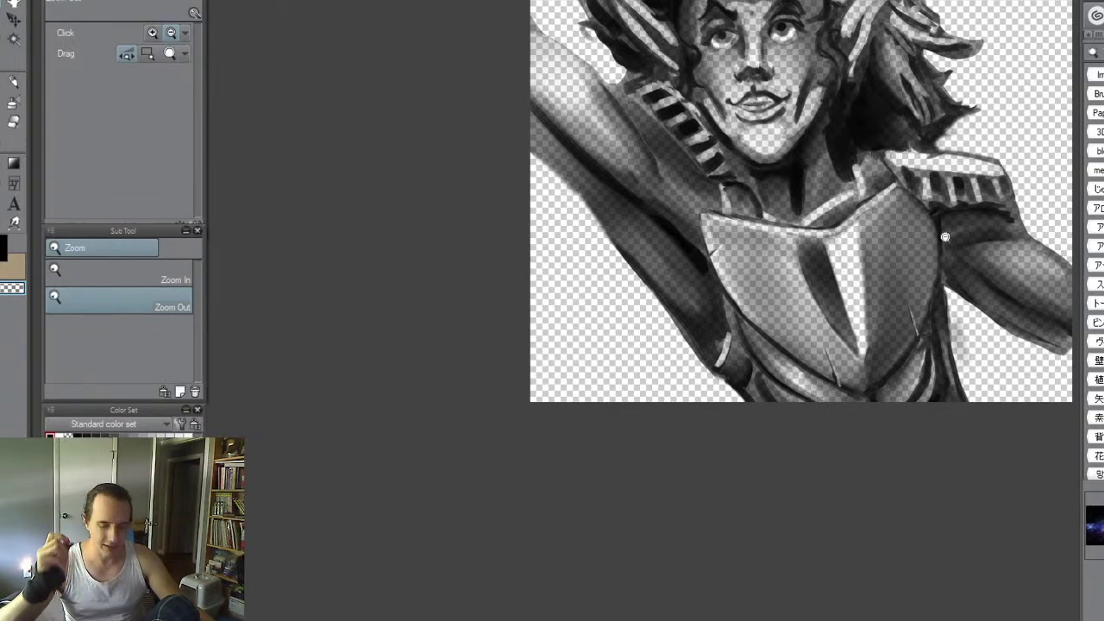
left_click(912, 385)
left_click_drag(912, 364, 925, 225)
left_click(923, 224)
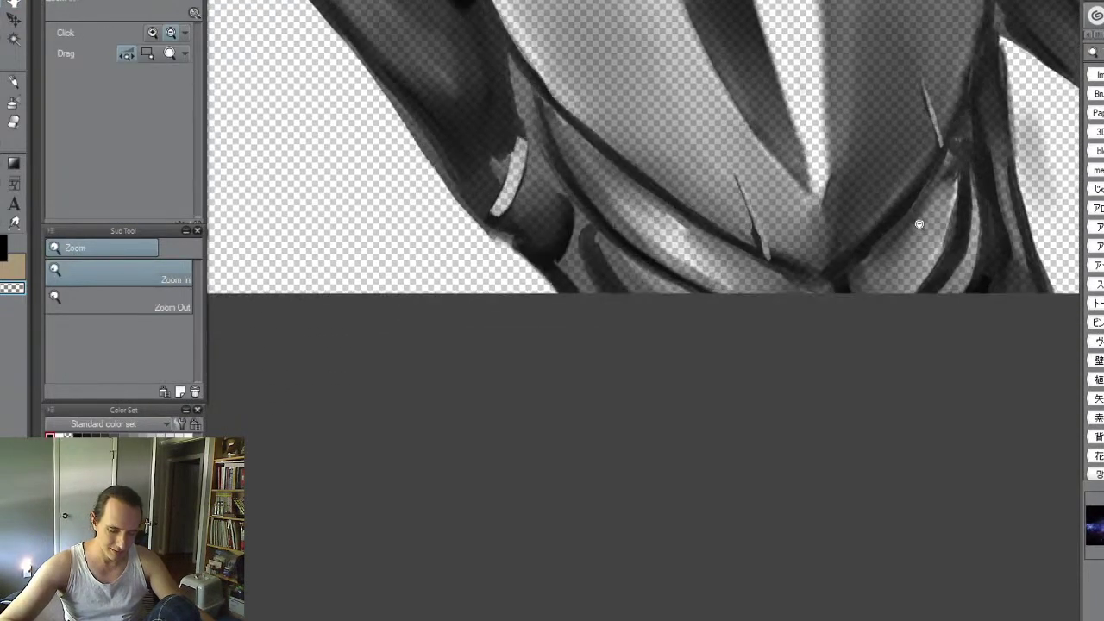
key("j")
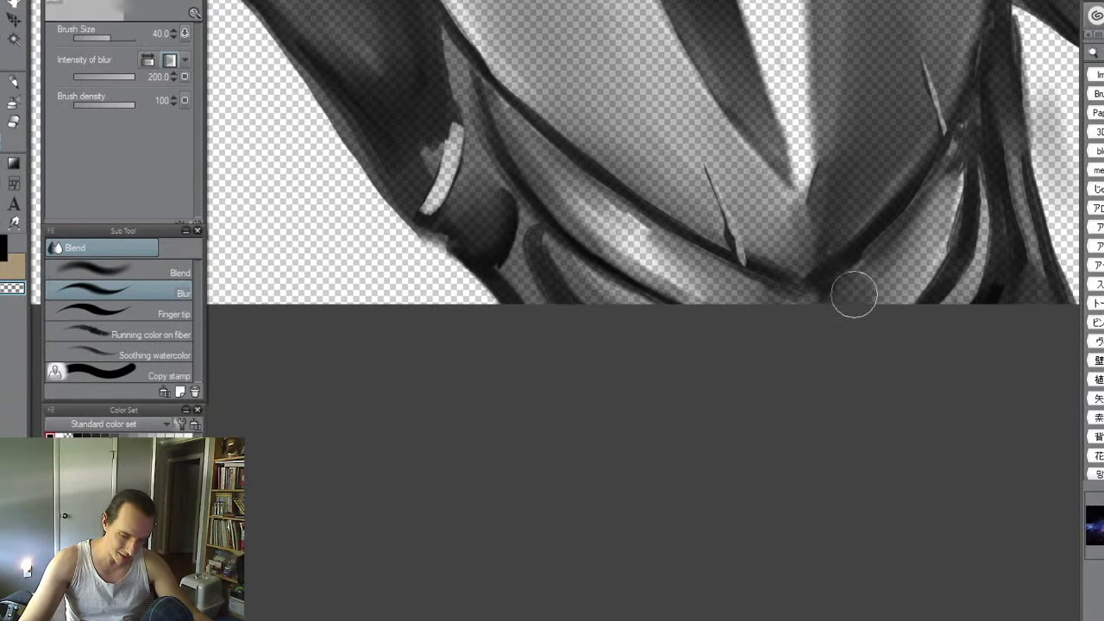
key("b")
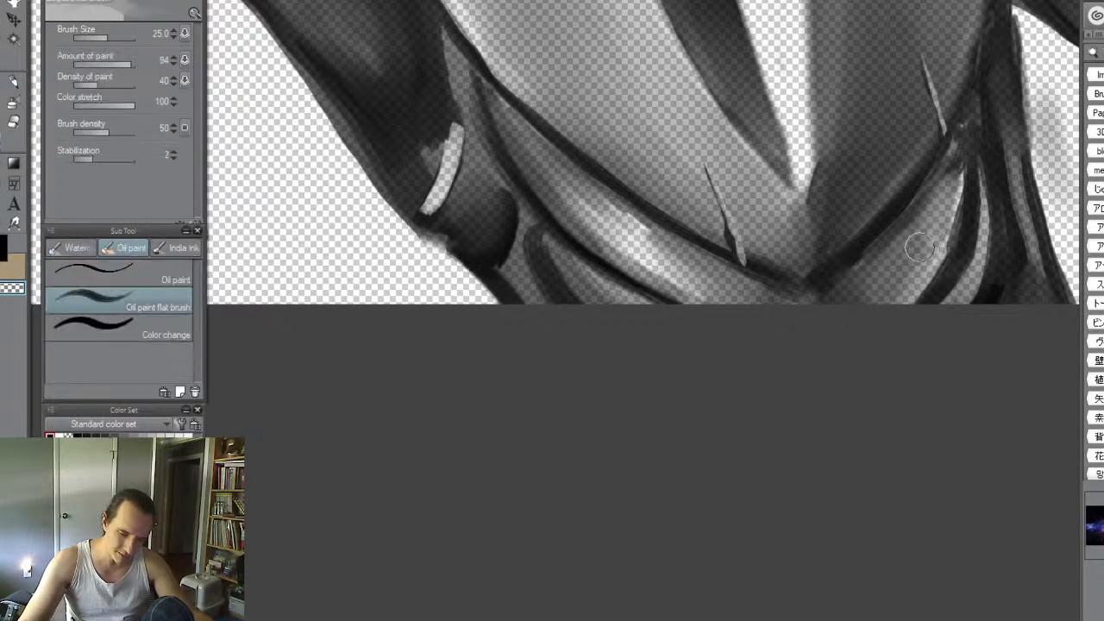
key("c")
key("bracketright")
key("bracketright")
mouse_move(917, 245)
left_mouse_down()
mouse_move(940, 216)
mouse_move(883, 304)
mouse_move(917, 243)
mouse_move(853, 295)
mouse_move(898, 264)
mouse_move(889, 307)
mouse_move(931, 237)
mouse_move(892, 265)
mouse_move(929, 209)
mouse_move(889, 284)
mouse_move(923, 263)
mouse_move(899, 295)
mouse_move(954, 184)
mouse_move(876, 313)
mouse_move(843, 298)
mouse_move(913, 233)
mouse_move(873, 281)
mouse_move(917, 271)
mouse_move(939, 231)
mouse_move(903, 307)
mouse_move(936, 241)
mouse_move(889, 305)
mouse_move(916, 273)
mouse_move(981, 235)
left_mouse_up()
key("j")
key("b")
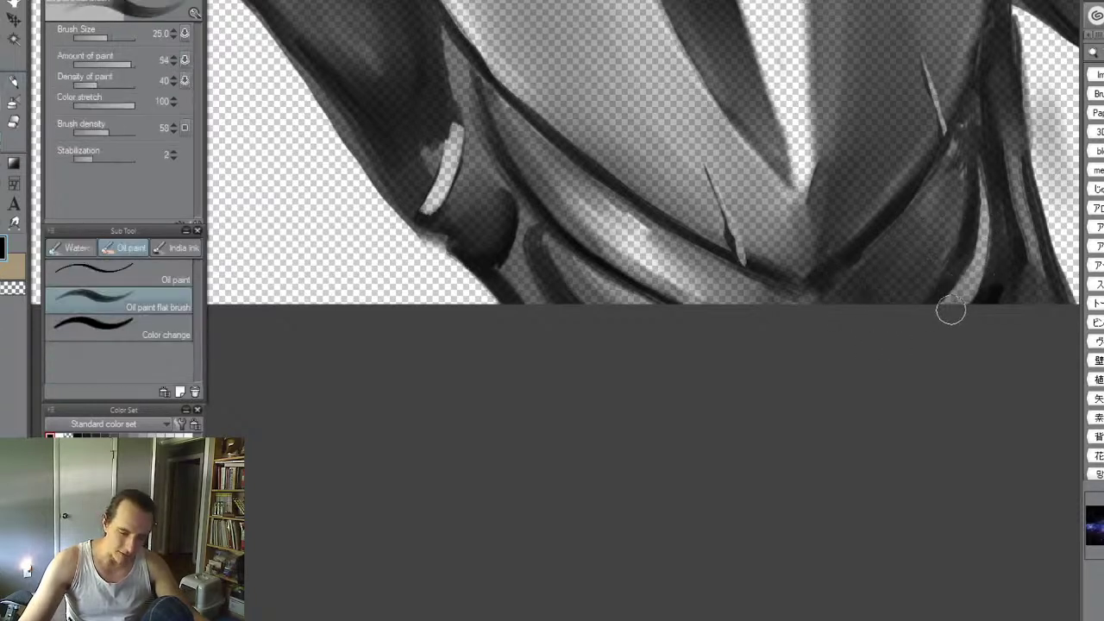
mouse_move(952, 316)
left_mouse_down()
mouse_move(979, 252)
mouse_move(939, 314)
mouse_move(974, 270)
mouse_move(986, 213)
mouse_move(959, 313)
left_mouse_up()
- Blur the darkened waist folds below the chest plate's right half at size 17
key("j")
key("[")
key("[")
key("[")
key("[")
left_click_drag(991, 212, 987, 182)
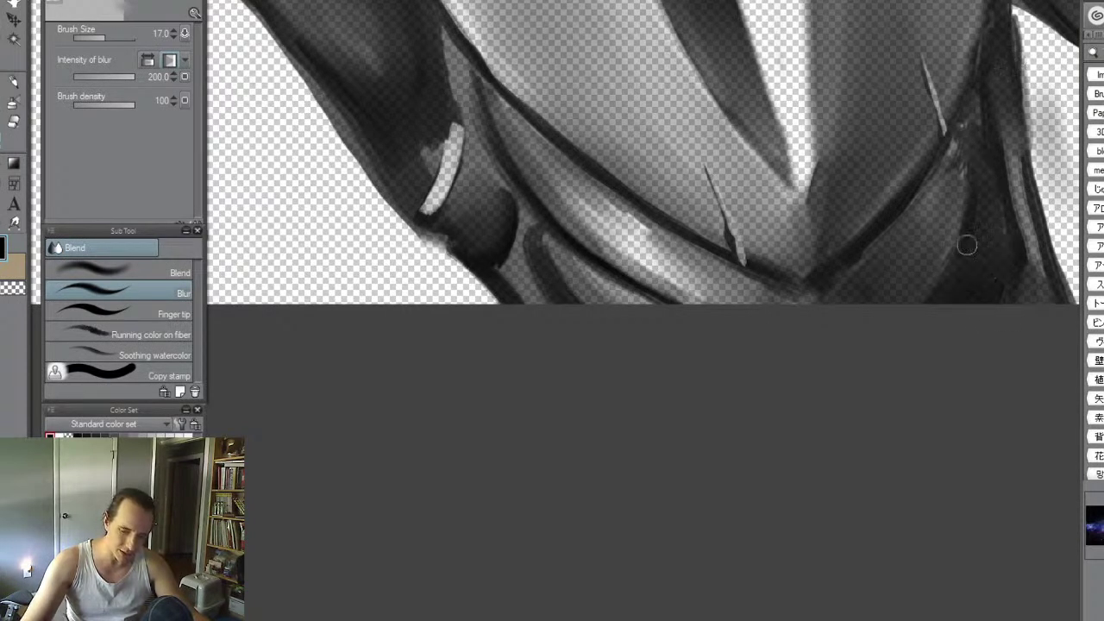
- Paint black strokes along the right waist folds and side strip with the Oil paint flat brush at size 12
key("b")
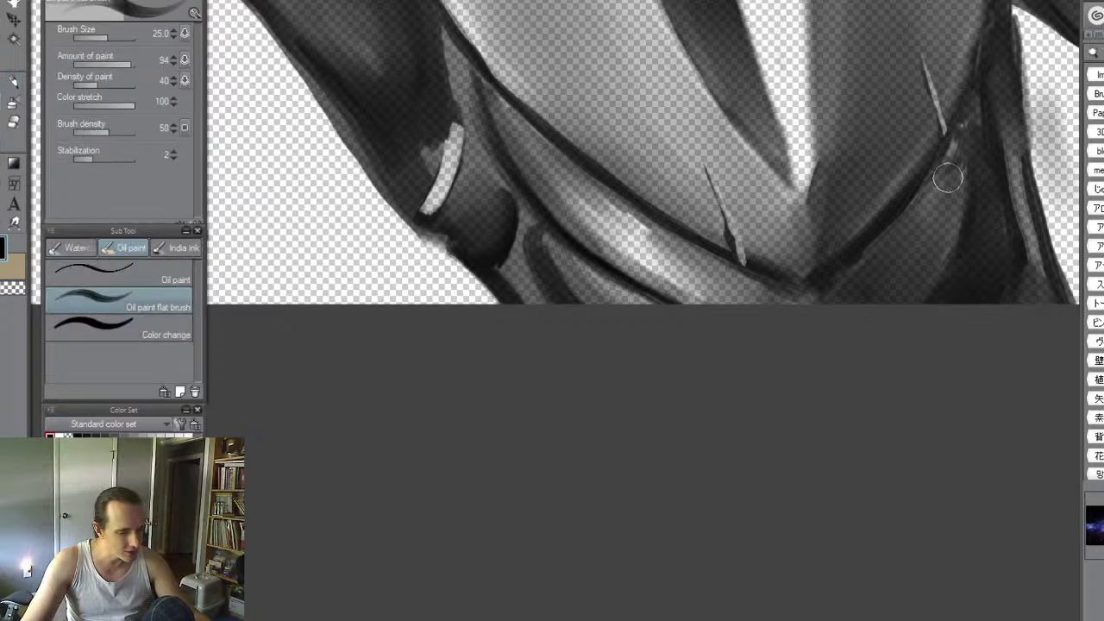
key("bracketleft")
key("bracketleft")
key("bracketleft")
key("bracketleft")
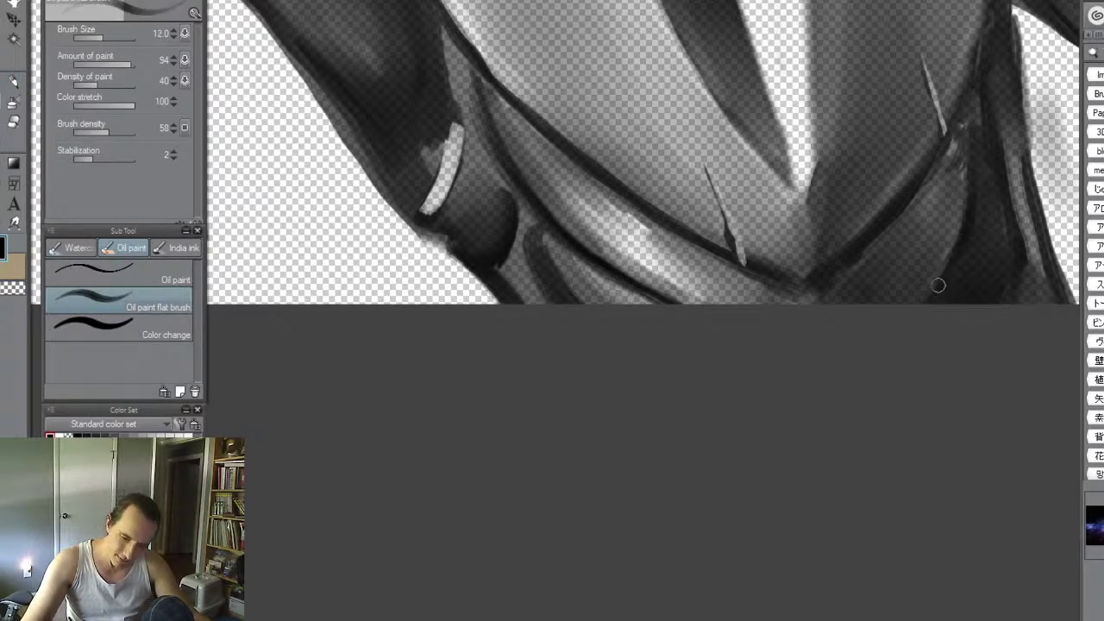
left_click_drag(938, 289, 975, 135)
left_click_drag(987, 94, 1011, 280)
left_click_drag(1015, 220, 1008, 141)
key("alt+space")
left_click_drag(1025, 256, 978, 337)
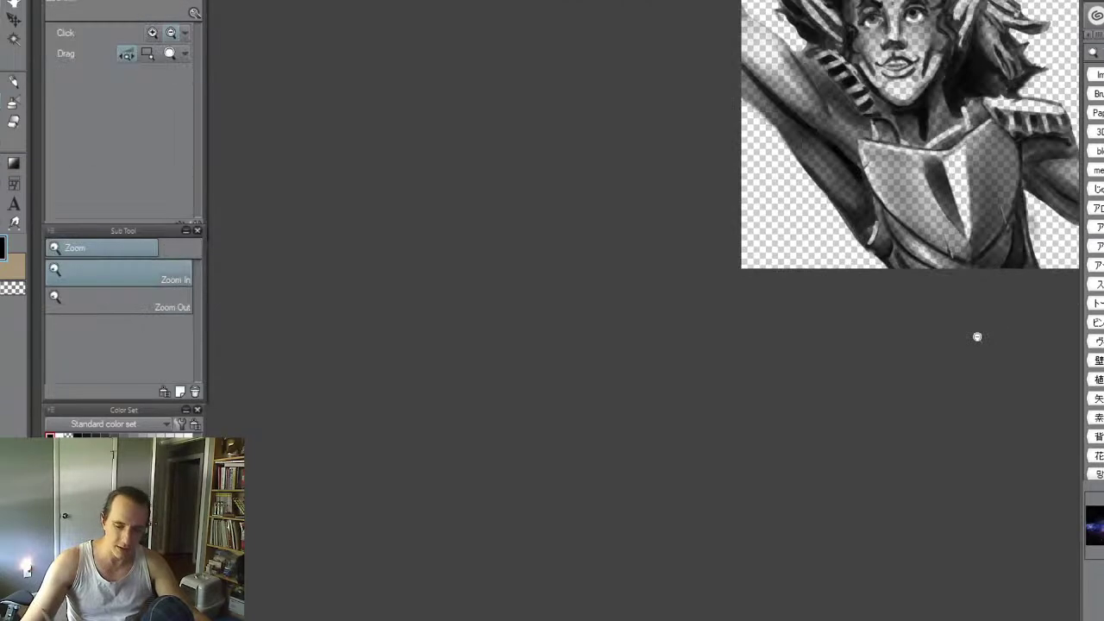
left_click(990, 224, "alt")
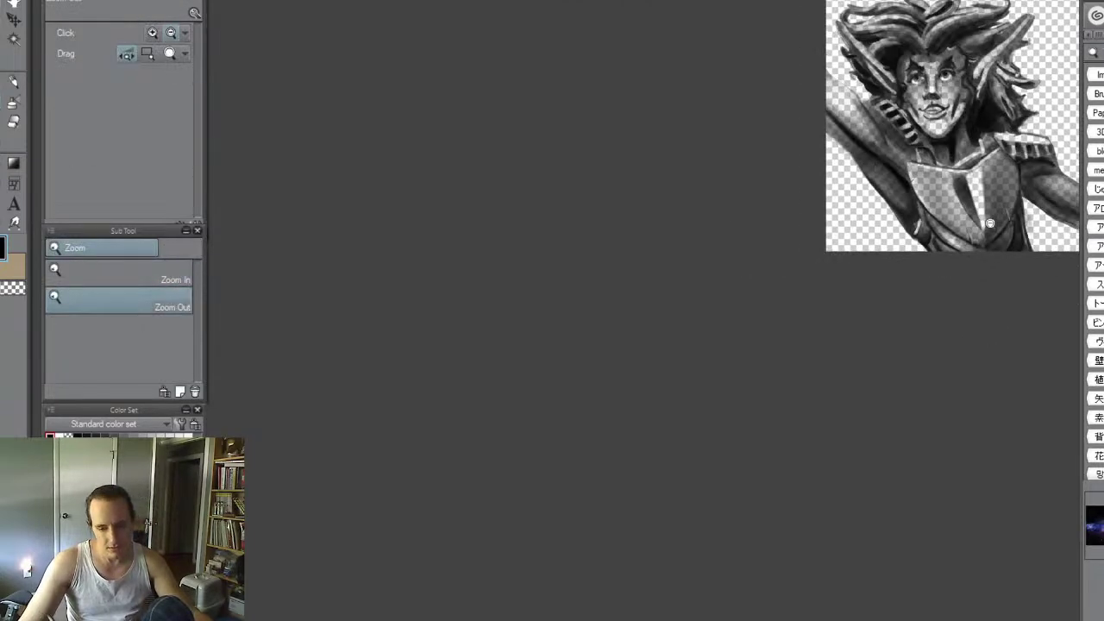
- Touch up the bars of the shoulder ornament beneath the left ear with Blur and the Oil paint flat brush
left_click(990, 224, "alt")
left_click_drag(965, 145, 1054, 162)
key("space")
left_click_drag(954, 167, 973, 255)
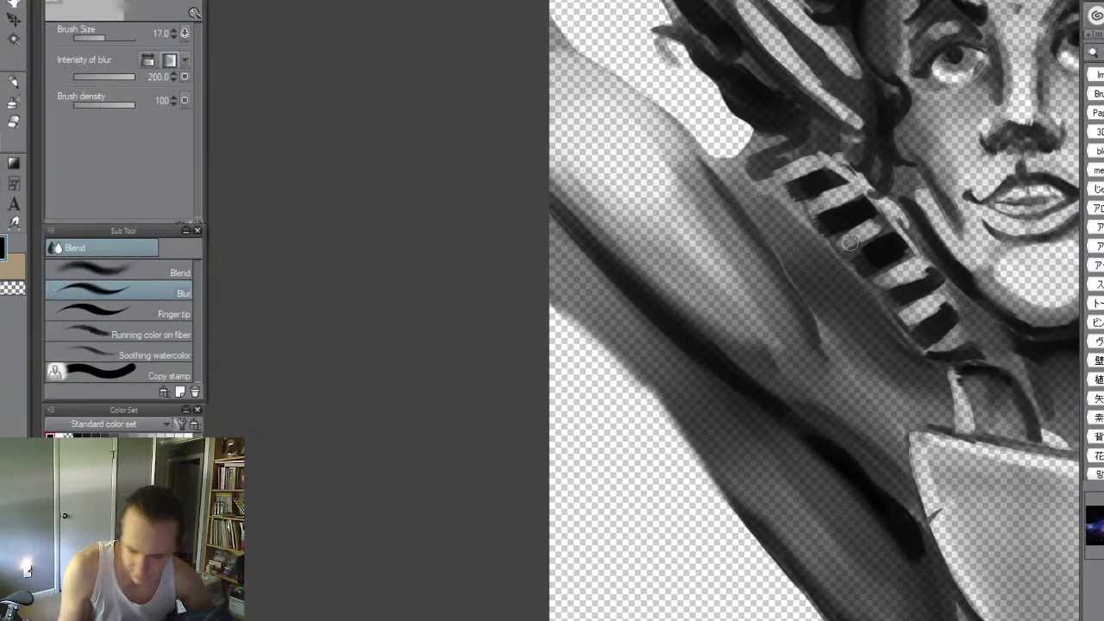
mouse_move(874, 228)
left_mouse_down()
mouse_move(838, 247)
mouse_move(846, 242)
left_mouse_up()
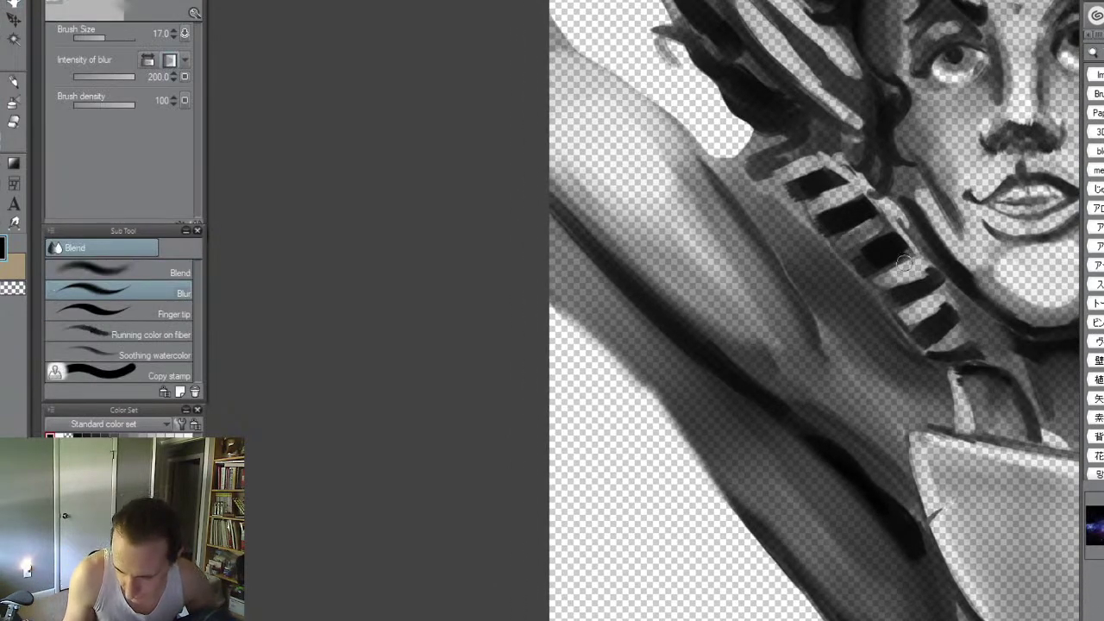
key("b")
left_click_drag(874, 226, 841, 242)
left_click_drag(830, 178, 833, 197)
- Darken the mouth opening beneath the upper teeth with black, using the Oil paint flat brush at size 8
key("ctrl+space")
left_click_drag(986, 215, 938, 251)
key("space")
left_click_drag(1057, 231, 818, 201)
key("ctrl+space")
left_click_drag(829, 285, 844, 283)
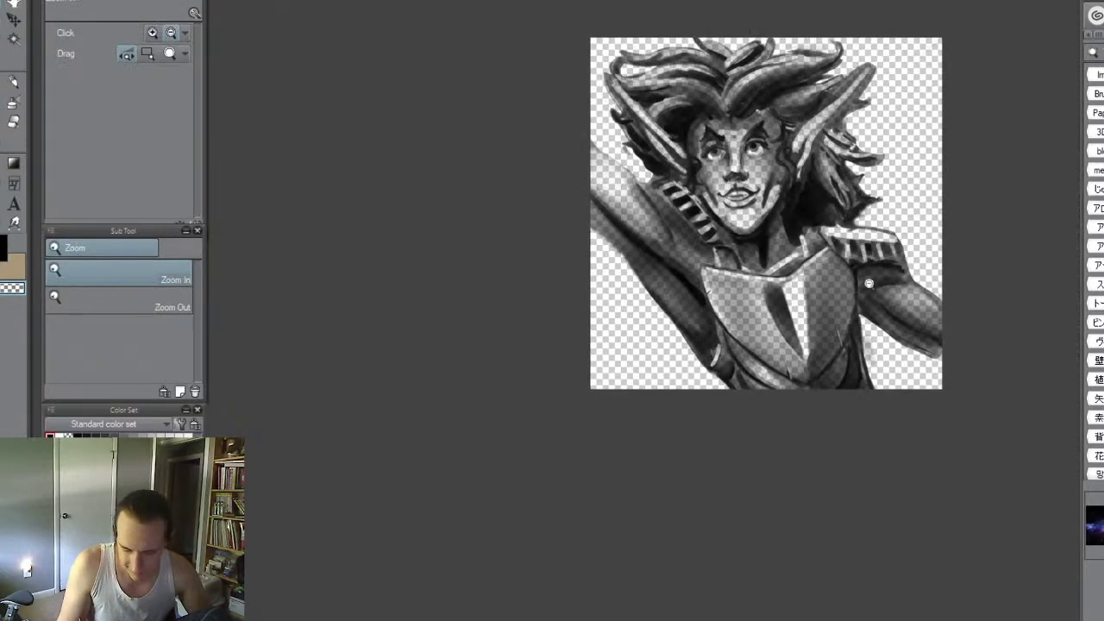
key("alt+space")
left_click_drag(775, 159, 850, 180)
key("space")
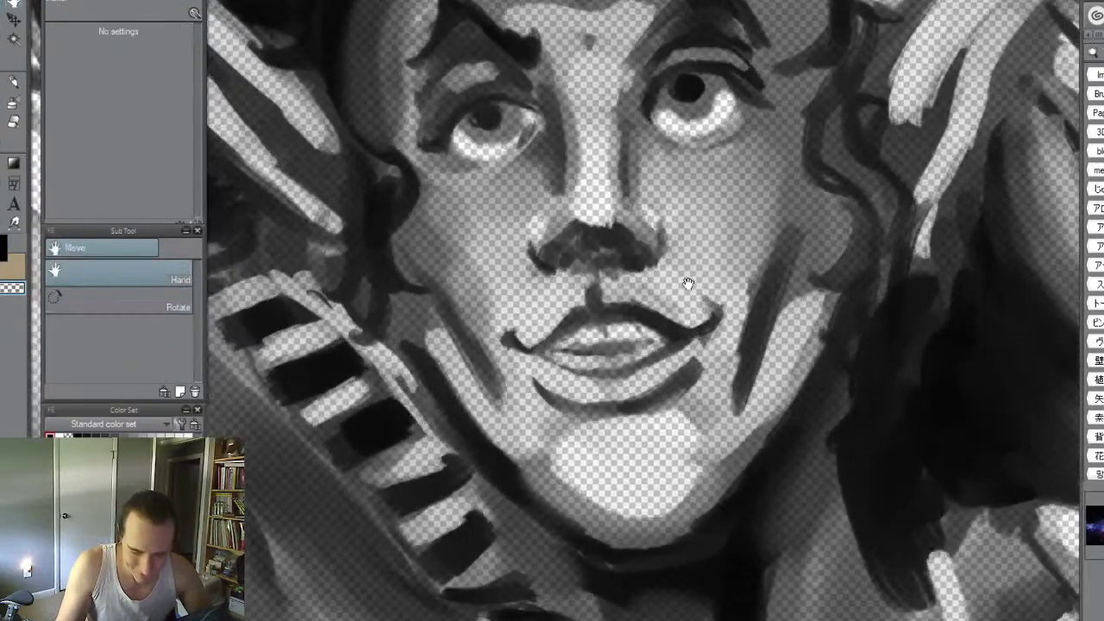
left_click_drag(687, 283, 874, 241)
key("b")
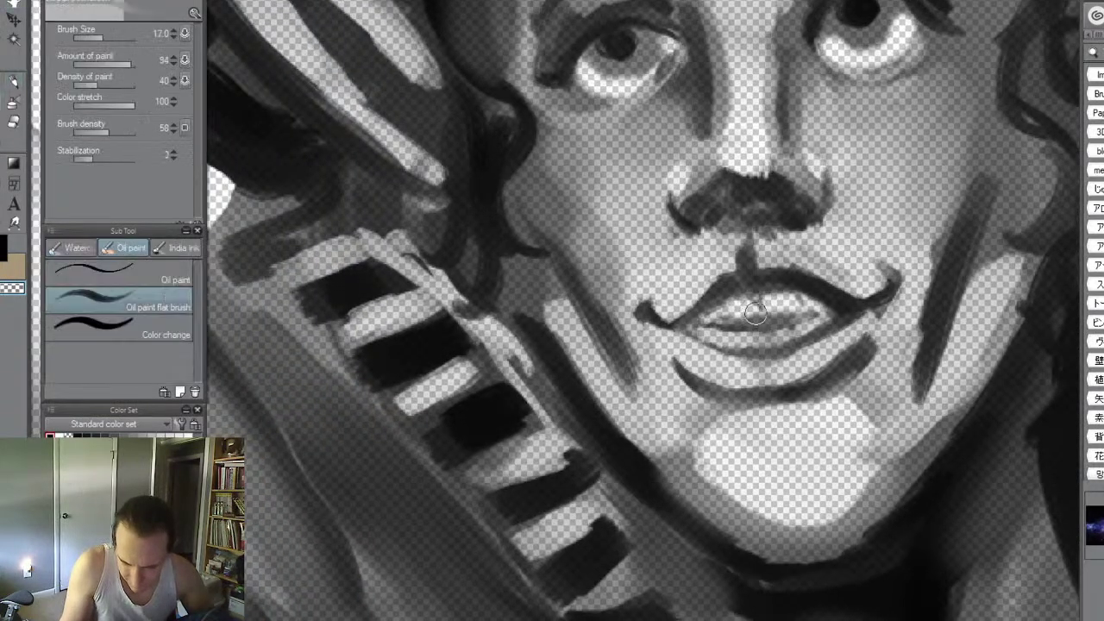
key("bracketleft")
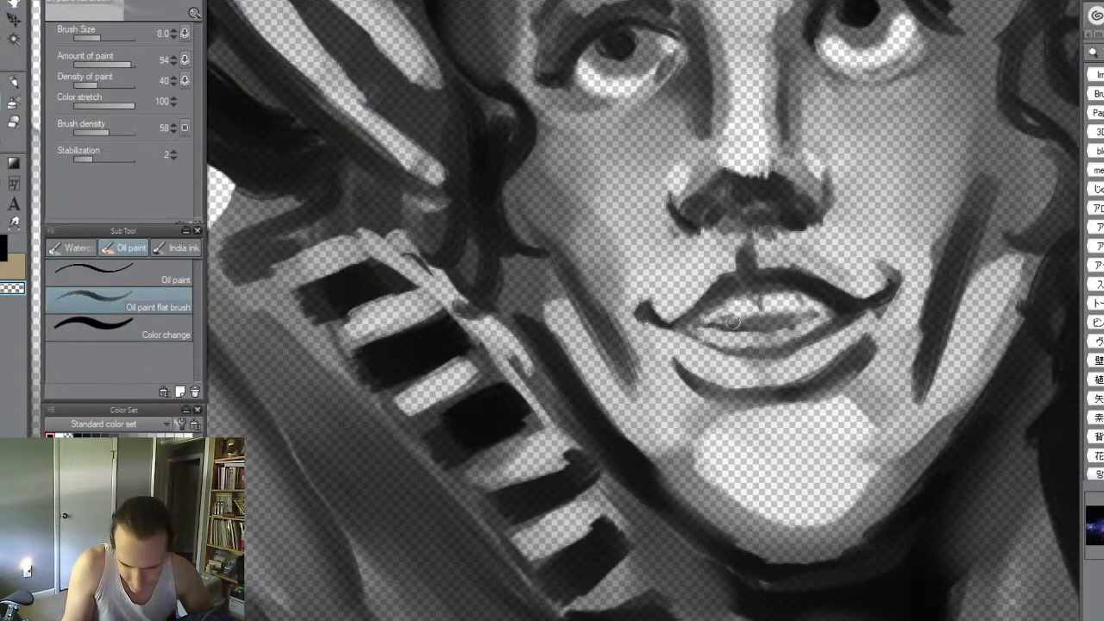
key("bracketleft")
mouse_move(782, 317)
left_mouse_down()
mouse_move(735, 319)
mouse_move(797, 314)
mouse_move(708, 333)
mouse_move(815, 322)
mouse_move(712, 338)
left_mouse_up()
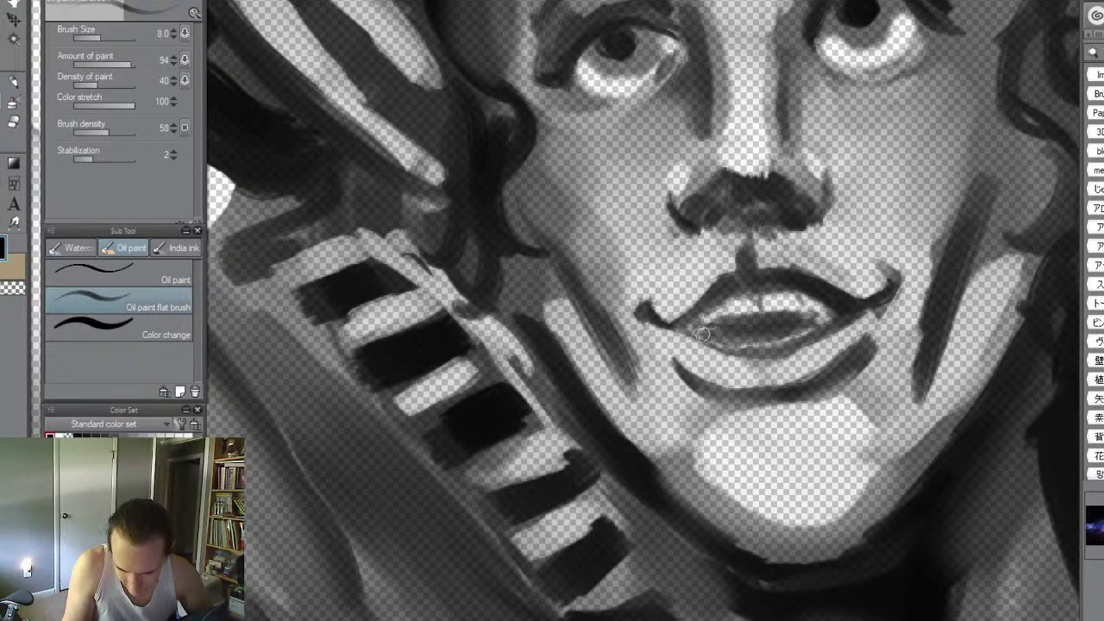
left_click_drag(777, 327, 825, 323)
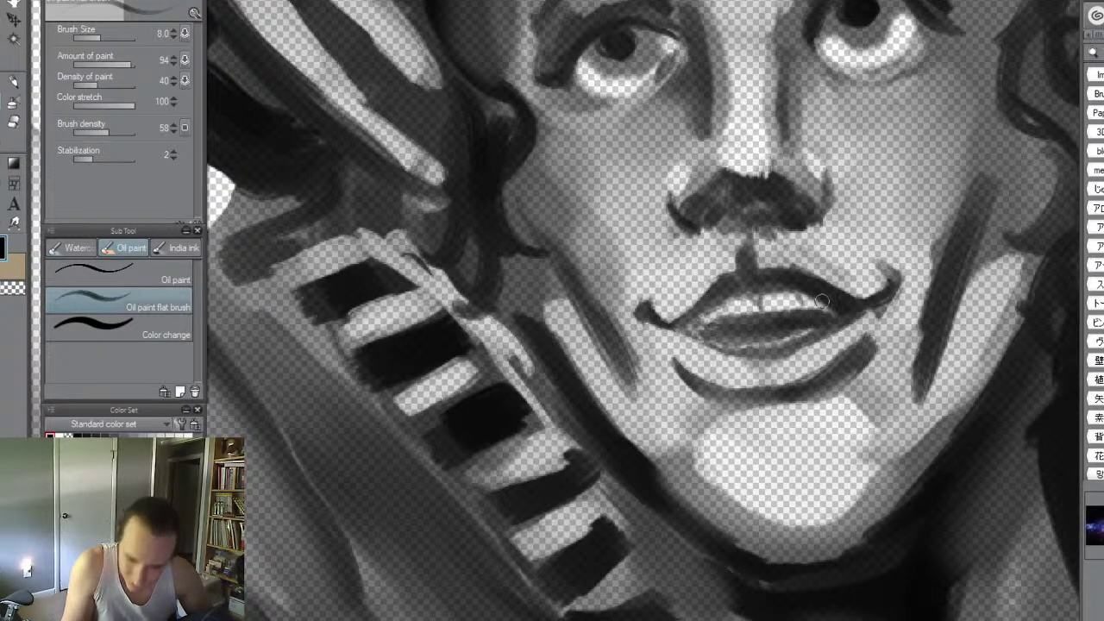
- Brighten the upper teeth with transparent colour, using the Oil paint flat brush at size 12
key("c")
key("bracketright")
key("bracketright")
mouse_move(774, 301)
left_mouse_down()
mouse_move(741, 306)
mouse_move(738, 317)
mouse_move(730, 306)
mouse_move(789, 235)
mouse_move(777, 271)
mouse_move(732, 315)
left_mouse_up()
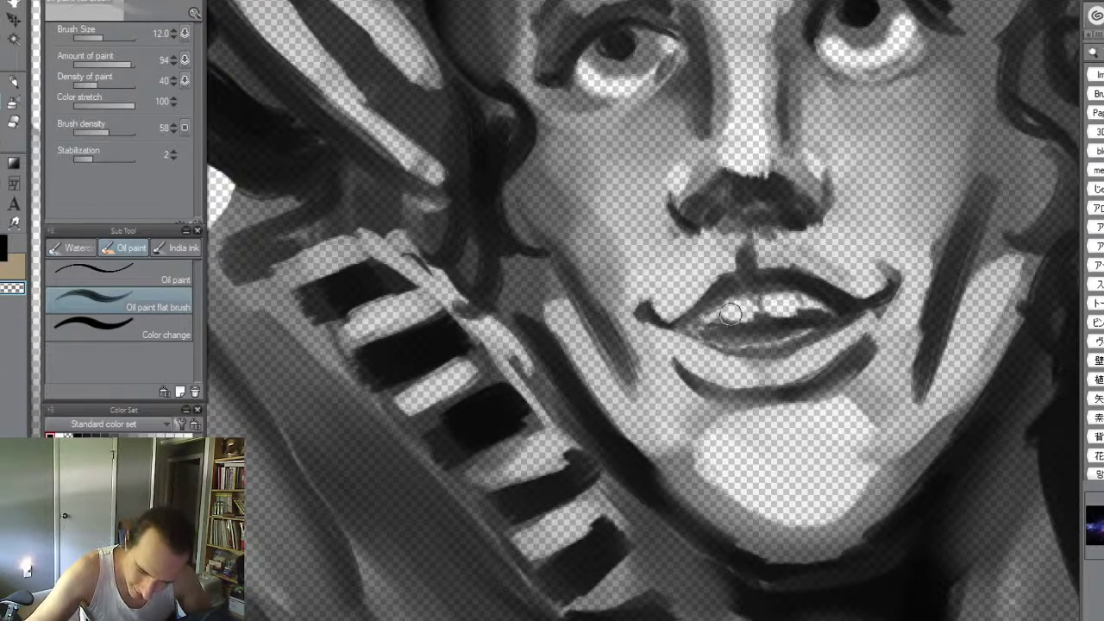
key("alt+space")
left_click(849, 285, "alt")
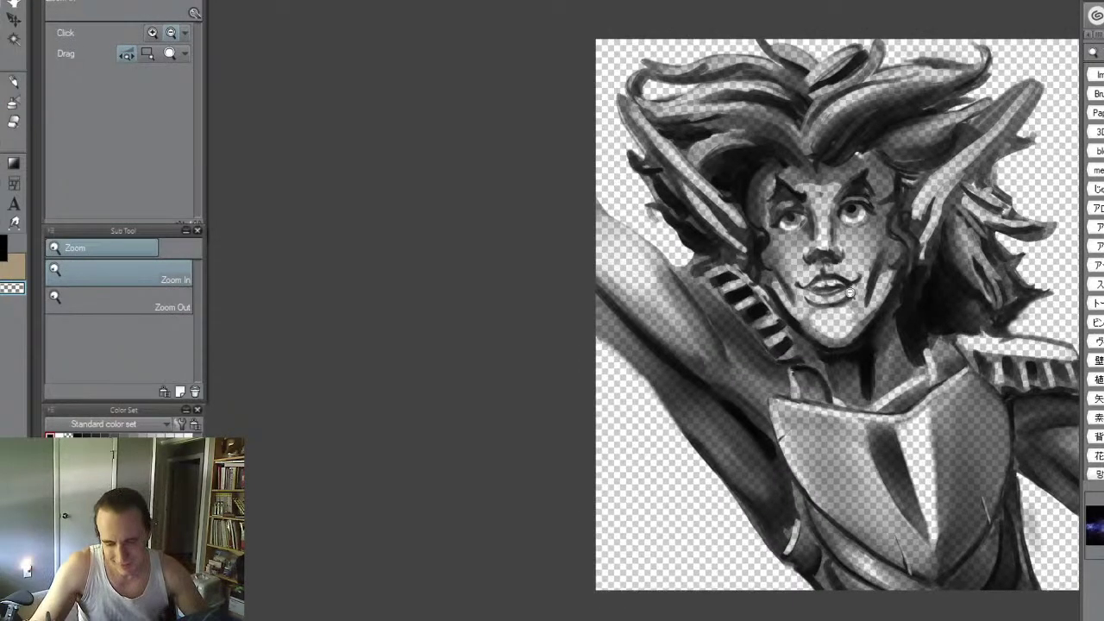
left_click(940, 192, "alt")
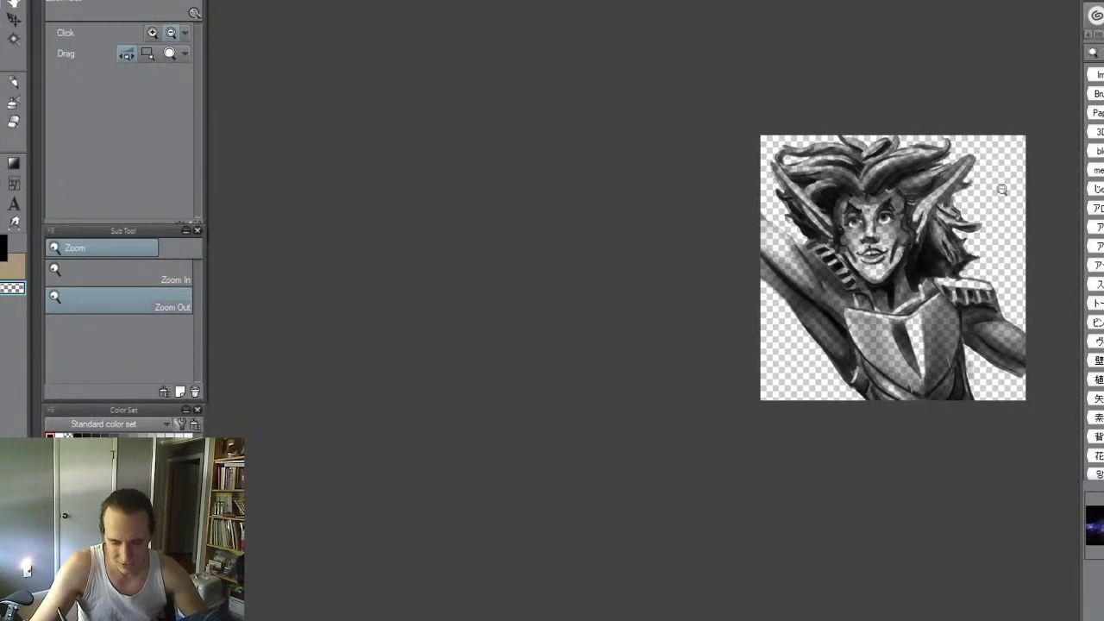
- Outline the upper edge of the raised left arm in black with the Oil paint flat brush at size 20
key("ctrl+space")
left_click_drag(804, 241, 834, 179)
key("p")
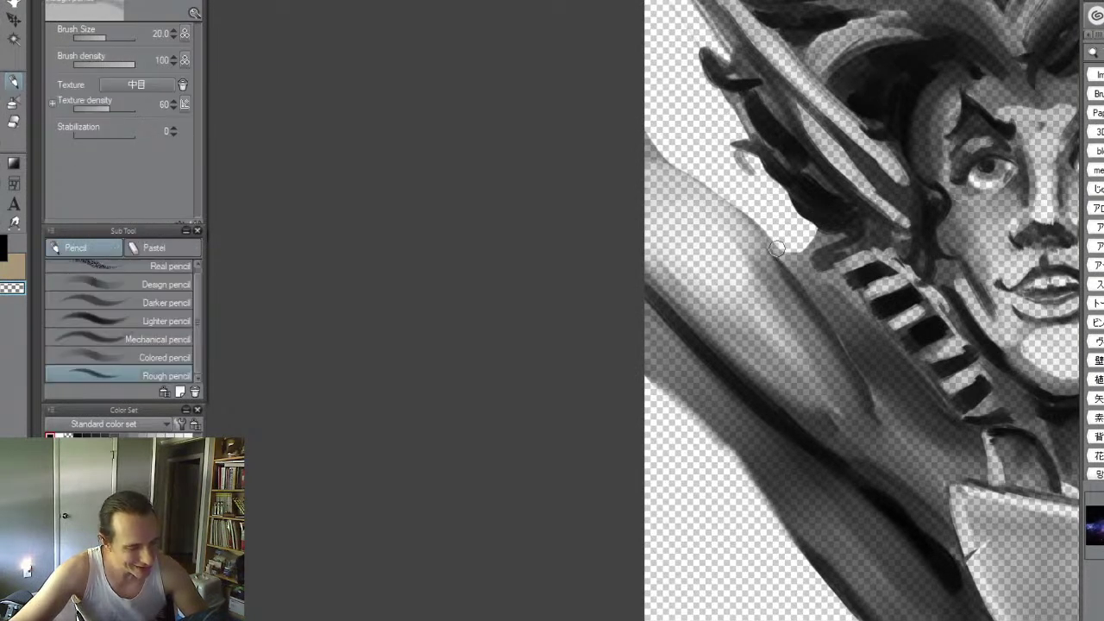
key("b")
mouse_move(794, 282)
left_mouse_down()
mouse_move(699, 164)
mouse_move(756, 219)
mouse_move(697, 167)
left_mouse_up()
left_click_drag(733, 199, 659, 143)
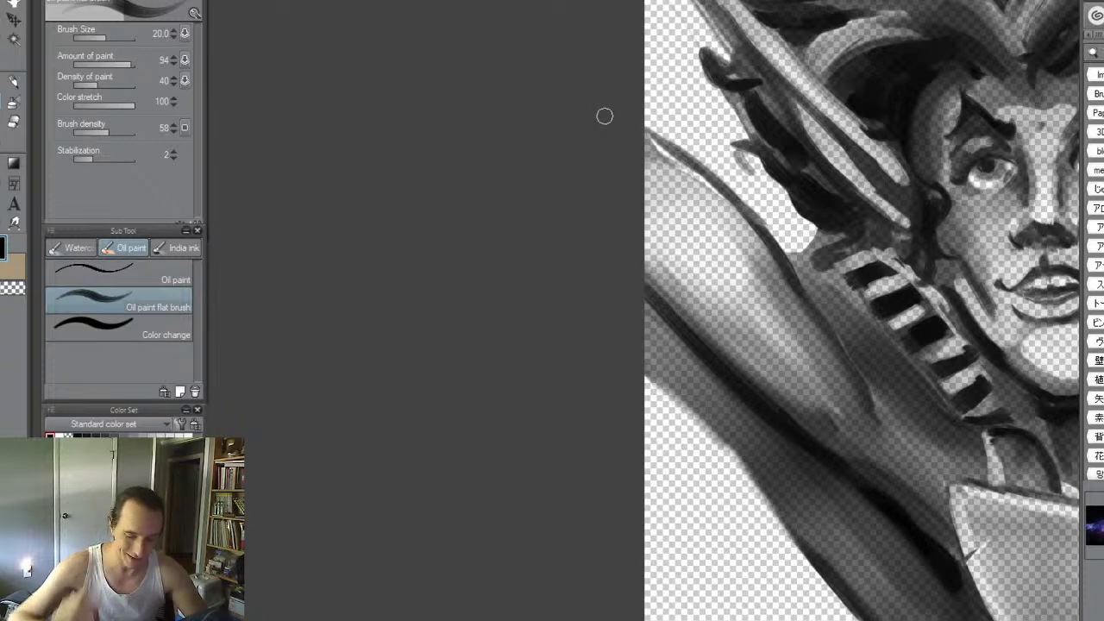
- Darken the small collar strap above the chest plate's upper left corner with black at size 20
key("ctrl+space")
left_click_drag(991, 270, 936, 267)
key("space")
left_click_drag(1012, 244, 772, 311)
key("ctrl+space")
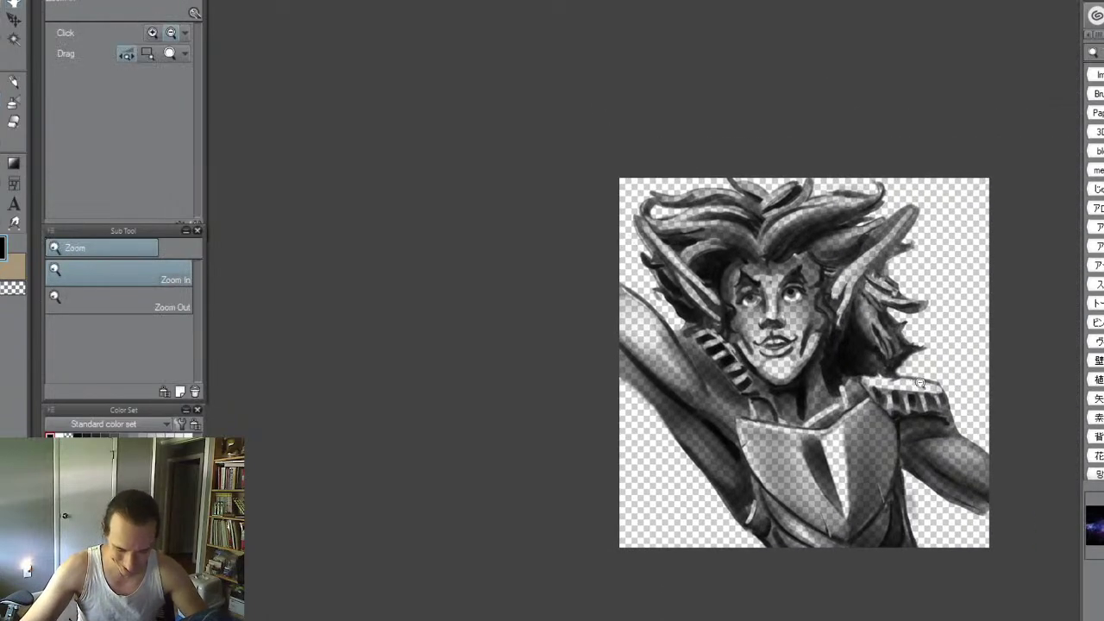
key("alt+space")
left_click(919, 382)
key("ctrl+space")
left_click_drag(817, 413, 883, 414)
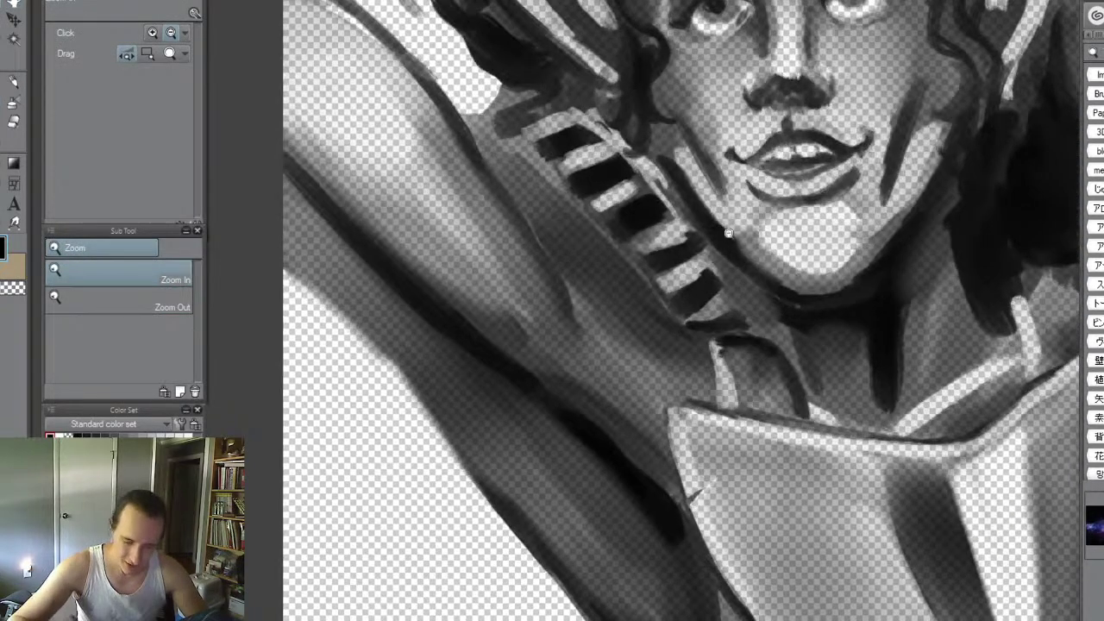
key("b")
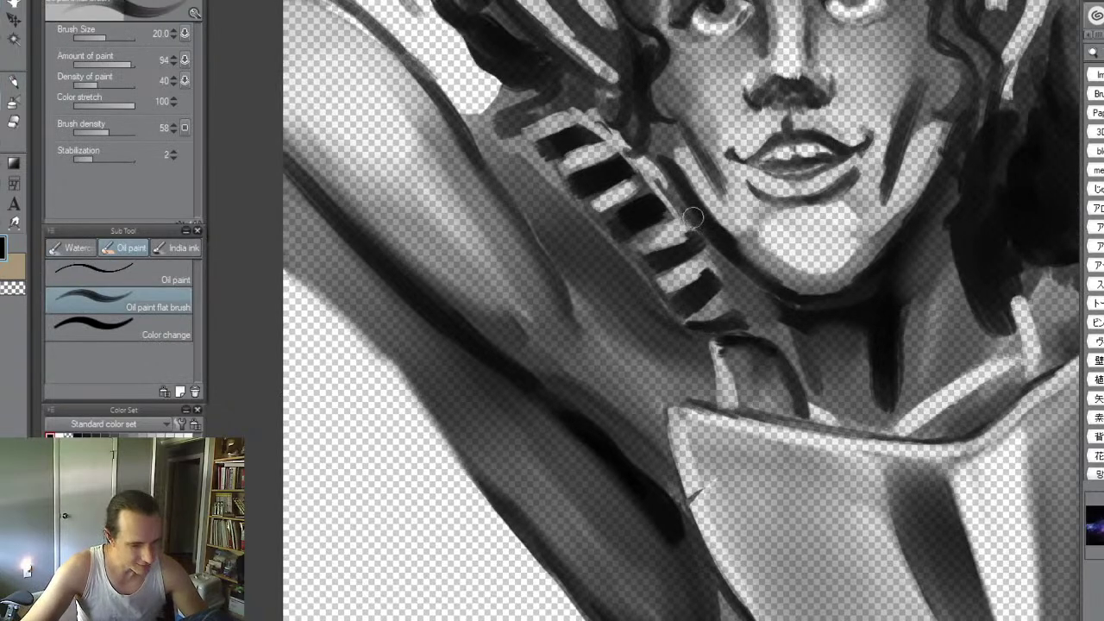
mouse_move(738, 364)
left_mouse_down()
mouse_move(795, 398)
mouse_move(759, 374)
mouse_move(758, 387)
mouse_move(771, 392)
mouse_move(780, 368)
mouse_move(753, 378)
left_mouse_up()
key("j")
- Lighten the hair strands behind and below the right ear with transparent colour, using the Oil paint flat brush at size 20
key("ctrl+space")
left_click_drag(907, 343, 845, 344)
key("space")
key("ctrl+space")
left_click_drag(990, 352, 966, 226)
key("alt+space")
key("ctrl+space")
left_click_drag(861, 217, 835, 216)
scroll(835, 216, "down", 5)
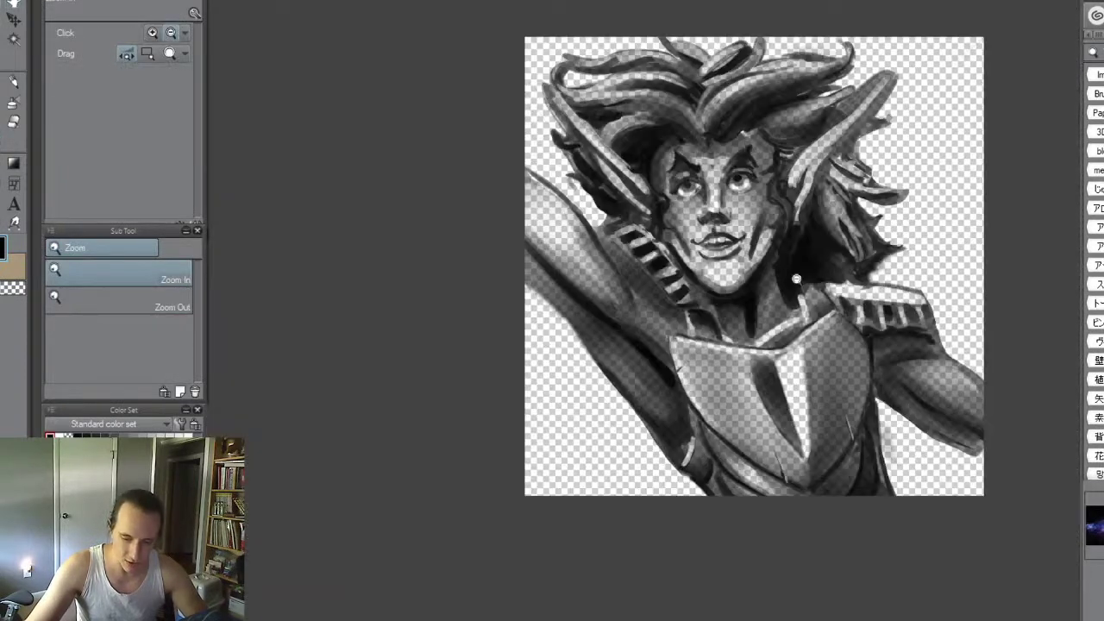
key("alt+space")
left_click_drag(725, 97, 770, 82)
key("space")
left_click_drag(1011, 318, 779, 234)
key("ctrl+space")
key("b")
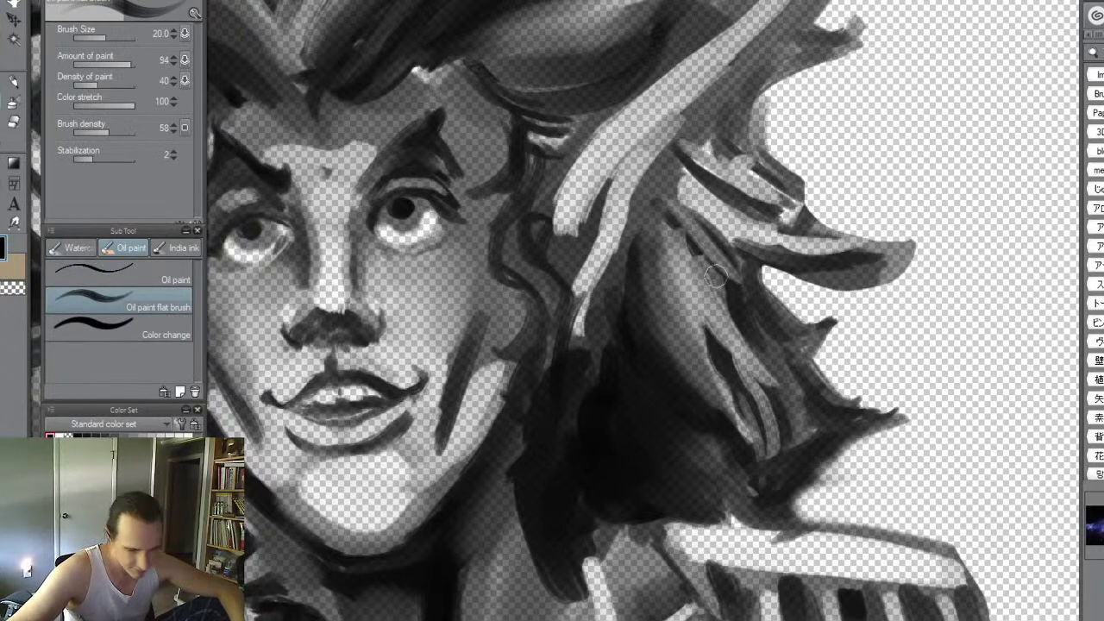
key("c")
left_click_drag(710, 251, 726, 325)
mouse_move(679, 204)
left_mouse_down()
mouse_move(733, 326)
mouse_move(668, 223)
mouse_move(667, 201)
mouse_move(717, 309)
mouse_move(679, 232)
mouse_move(724, 369)
mouse_move(698, 346)
mouse_move(659, 226)
mouse_move(682, 247)
mouse_move(653, 196)
mouse_move(659, 293)
mouse_move(664, 171)
mouse_move(644, 243)
left_mouse_up()
key("c")
- Paint black shadows between the hair strands below the right ear with the Oil paint flat brush at size 40
key("ctrl+space")
left_click_drag(808, 178, 749, 168)
key("space")
mouse_move(749, 168)
left_mouse_down()
mouse_move(752, 269)
mouse_move(811, 210)
left_mouse_up()
key("ctrl+space")
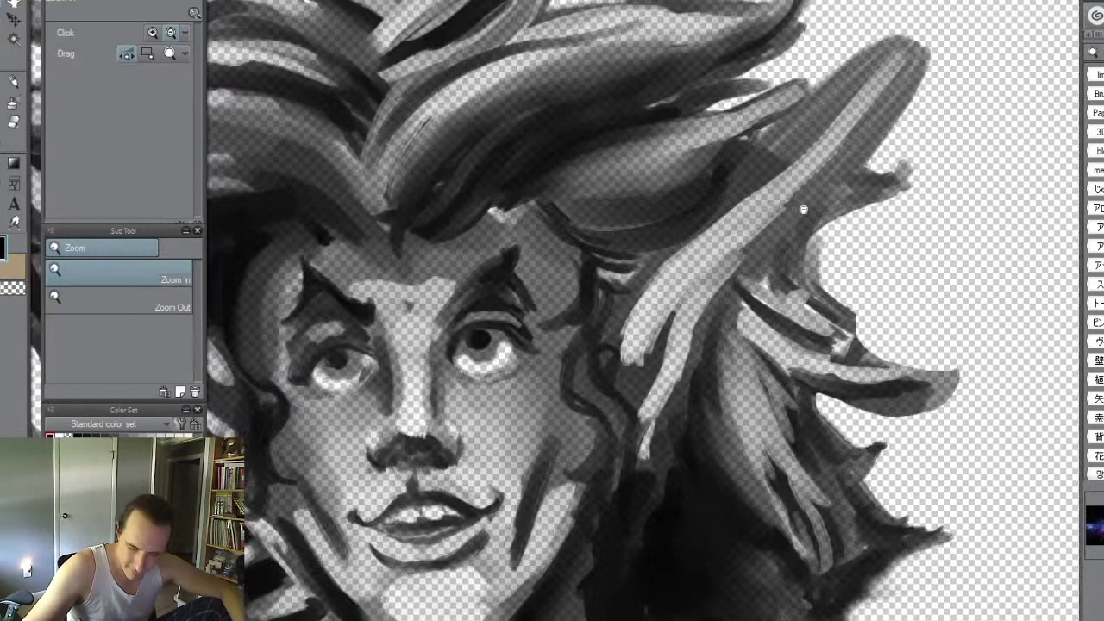
mouse_move(740, 319)
left_mouse_down()
mouse_move(716, 390)
mouse_move(742, 294)
mouse_move(781, 234)
mouse_move(762, 252)
mouse_move(783, 302)
mouse_move(761, 331)
mouse_move(859, 384)
mouse_move(787, 382)
mouse_move(793, 423)
left_mouse_up()
key("]")
key("]")
key("]")
left_click_drag(783, 358, 815, 423)
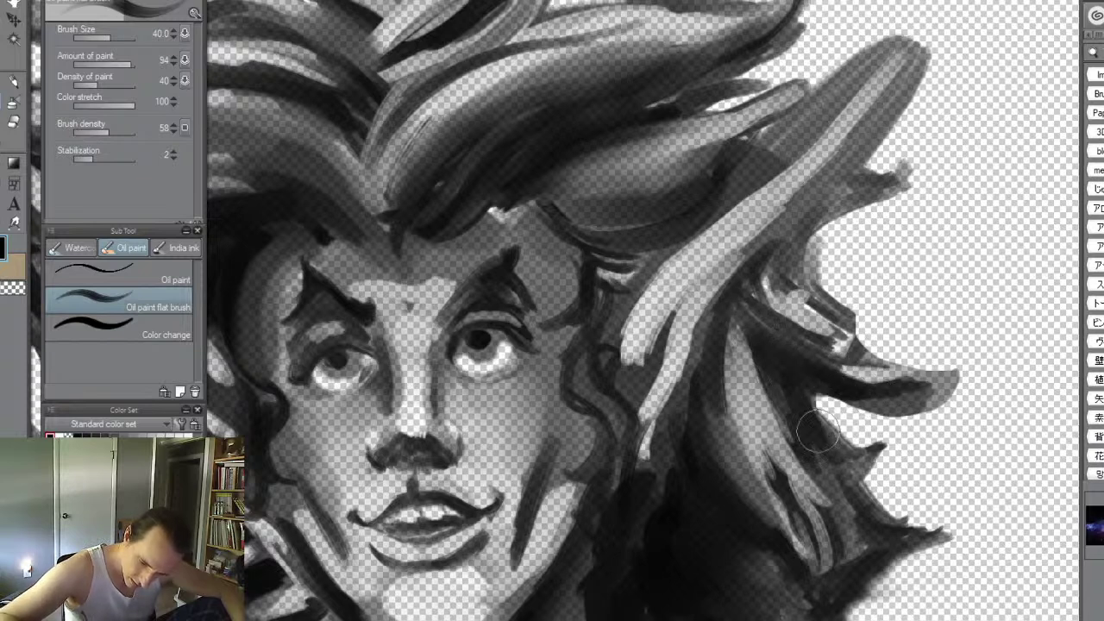
left_click_drag(725, 398, 774, 502)
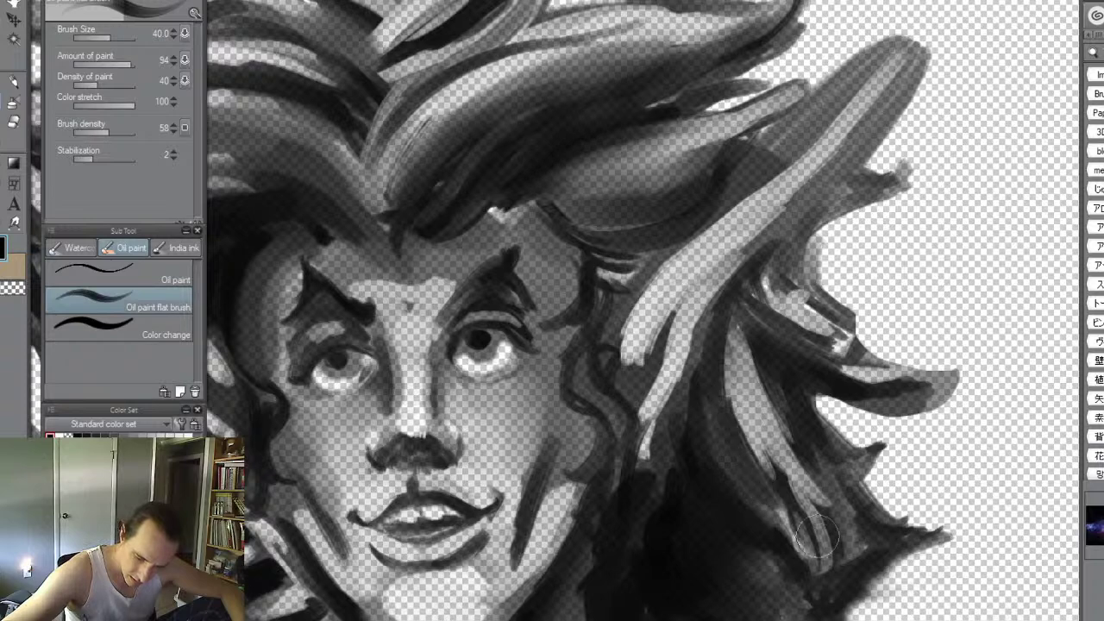
mouse_move(741, 456)
left_mouse_down()
mouse_move(824, 565)
mouse_move(733, 321)
mouse_move(757, 422)
left_mouse_up()
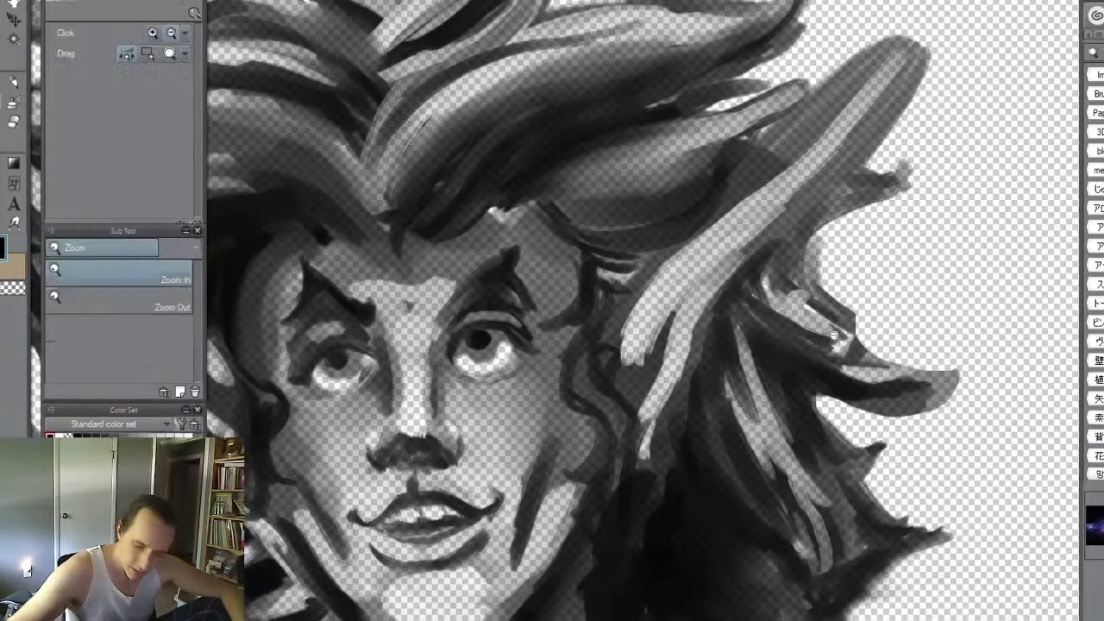
- Paint light flowing strands through the dark hair below the right ear at size 30, and blur the lowest strand at size 17
left_click(828, 347, "alt")
left_click_drag(860, 408, 891, 380)
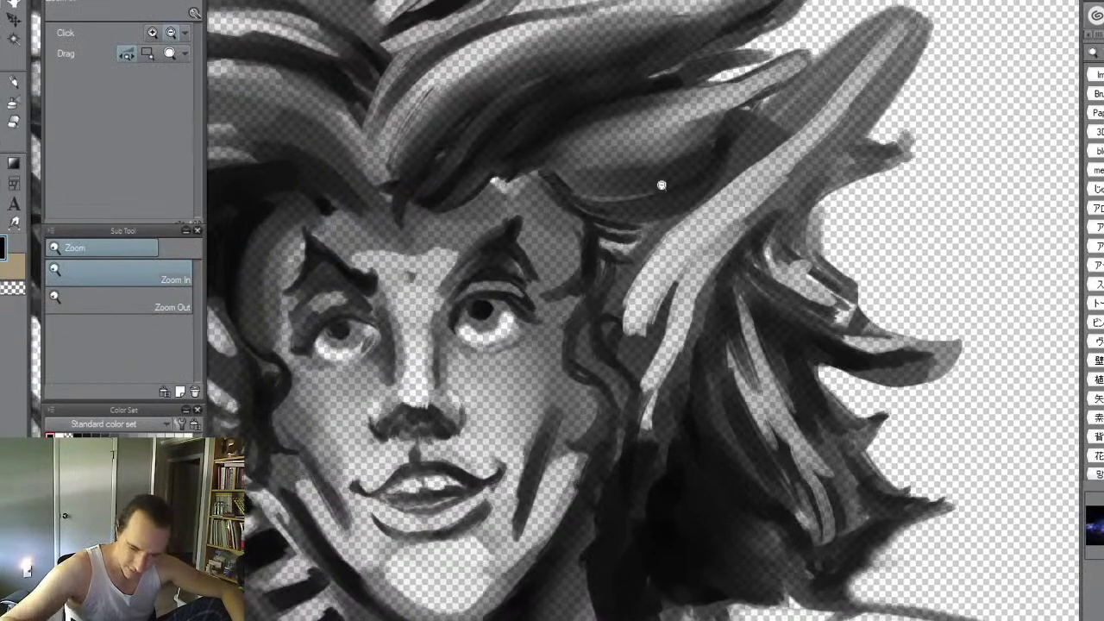
key("b")
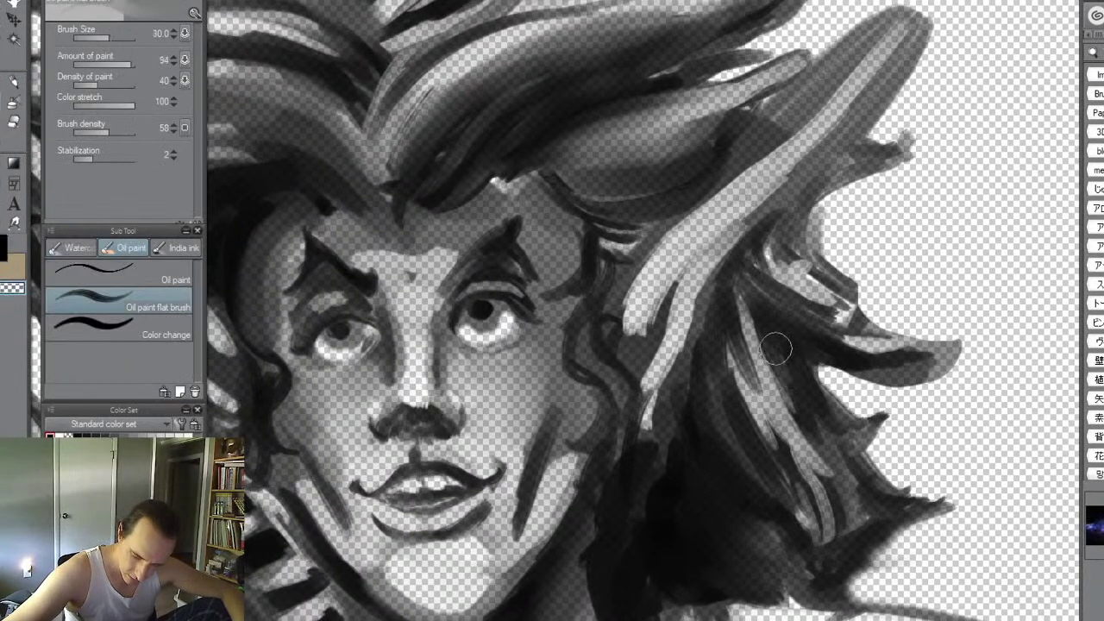
left_click_drag(773, 360, 844, 467)
left_click_drag(803, 437, 859, 483)
left_click_drag(821, 466, 920, 498)
left_click_drag(854, 486, 930, 507)
left_click_drag(811, 466, 929, 507)
left_click_drag(856, 486, 918, 504)
left_click_drag(776, 421, 858, 492)
left_click_drag(758, 444, 811, 513)
mouse_move(733, 423)
left_mouse_down()
mouse_move(798, 509)
mouse_move(832, 533)
left_mouse_up()
left_click_drag(723, 499, 781, 563)
left_click_drag(697, 481, 768, 565)
key("j")
mouse_move(717, 541)
left_mouse_down()
mouse_move(729, 531)
mouse_move(682, 484)
left_mouse_up()
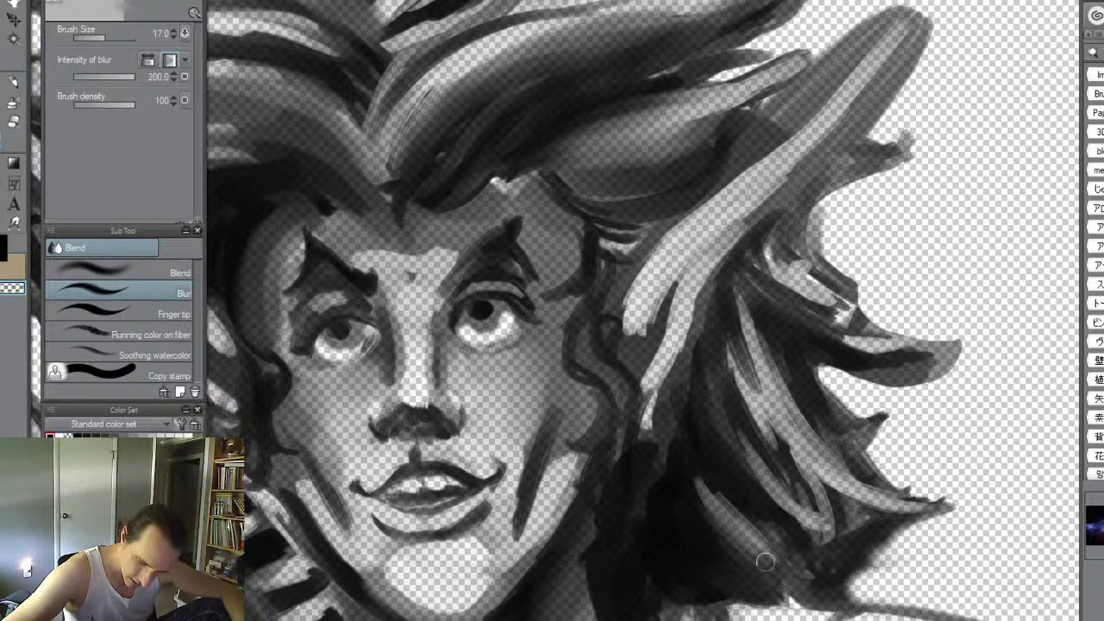
- Lighten the curved hair tuft behind the right ear with transparent colour at size 25, and refine the hair tip below it
key("alt+space")
left_click(796, 476, "alt")
left_click(867, 442, "alt")
key("ctrl+space")
left_click(867, 378, "ctrl")
left_click(873, 375, "ctrl")
key("space")
left_click_drag(880, 440, 707, 384)
key("b")
key("bracketright")
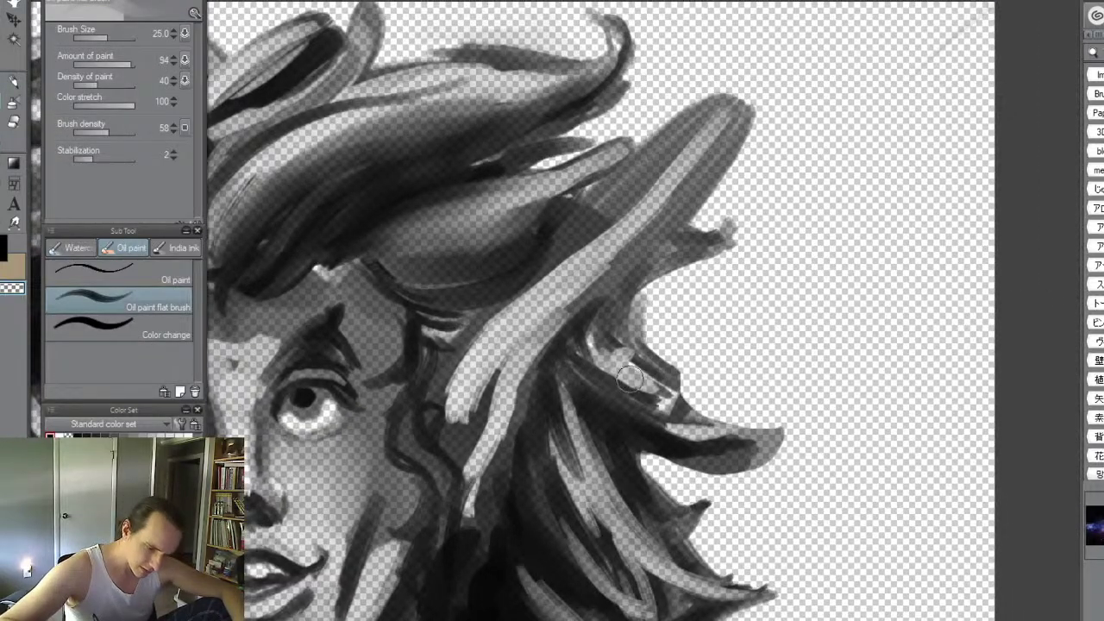
mouse_move(608, 356)
left_mouse_down()
mouse_move(716, 444)
mouse_move(604, 367)
mouse_move(686, 431)
mouse_move(604, 371)
mouse_move(729, 436)
mouse_move(700, 440)
left_mouse_up()
key("j")
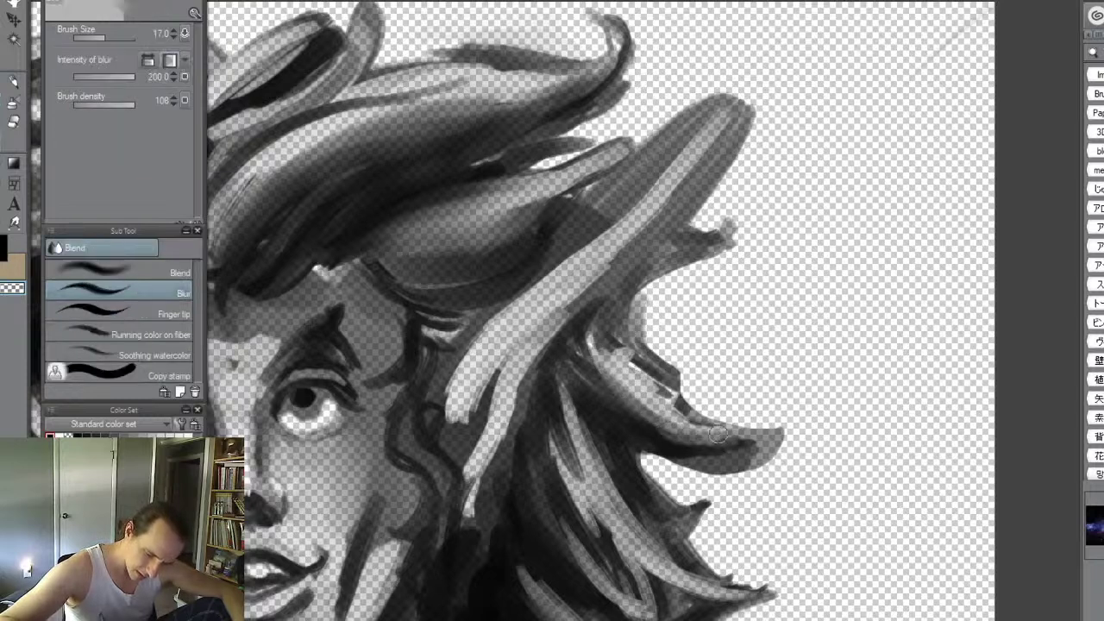
mouse_move(745, 538)
left_mouse_down()
mouse_move(721, 570)
mouse_move(764, 585)
mouse_move(740, 545)
mouse_move(776, 584)
left_mouse_up()
key("e")
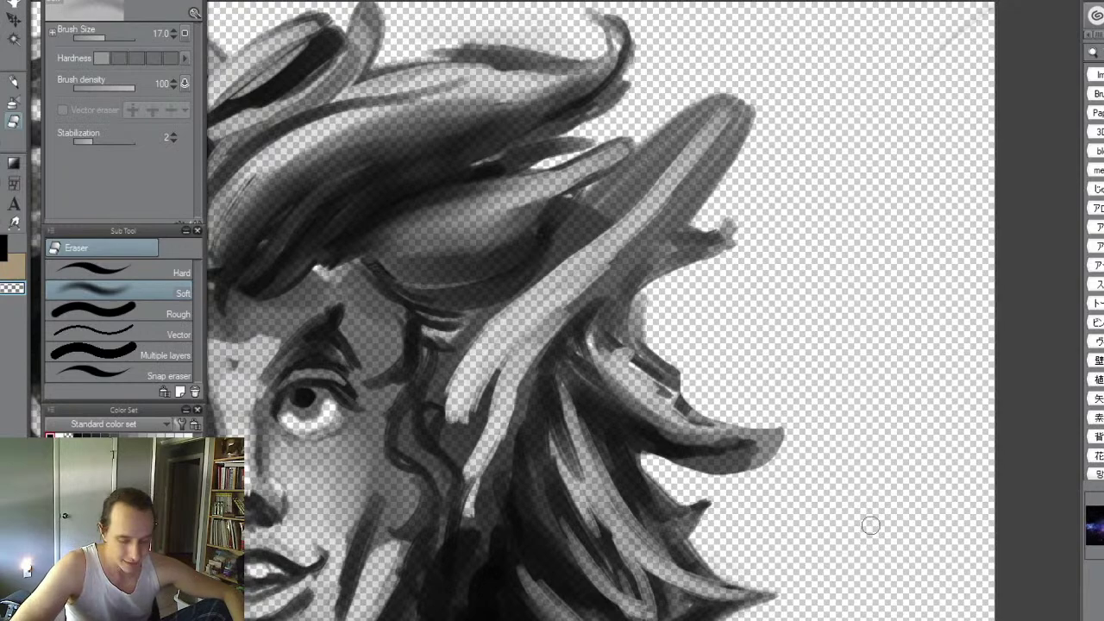
- Brighten the long right ear from base to tip with transparent colour, using the Oil paint flat brush
left_click(697, 225, "alt")
left_click_drag(636, 226, 803, 231)
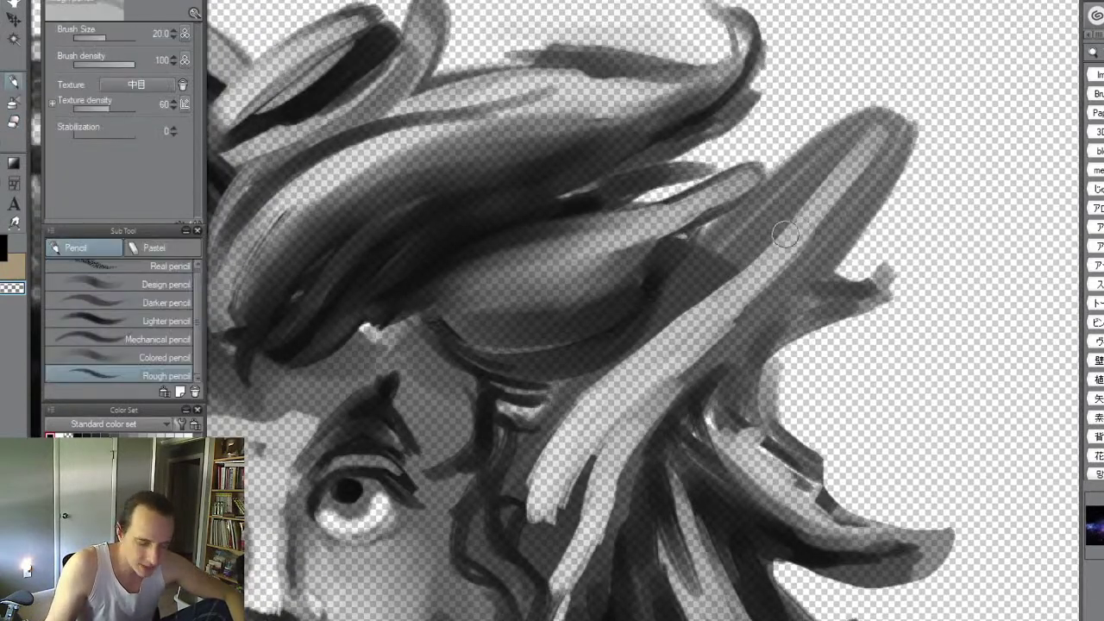
key("b")
key("[")
left_click_drag(855, 143, 770, 227)
left_click_drag(832, 167, 681, 322)
mouse_move(773, 241)
left_mouse_down()
mouse_move(664, 333)
mouse_move(594, 414)
left_mouse_up()
mouse_move(685, 329)
left_mouse_down()
mouse_move(586, 397)
mouse_move(534, 516)
left_mouse_up()
mouse_move(740, 268)
left_mouse_down()
mouse_move(864, 134)
mouse_move(802, 164)
mouse_move(880, 99)
mouse_move(901, 144)
mouse_move(847, 246)
mouse_move(827, 272)
mouse_move(897, 164)
mouse_move(857, 212)
mouse_move(913, 106)
mouse_move(907, 131)
mouse_move(875, 90)
left_mouse_up()
- Trim the outer edge of the right ear near its tip with the Soft eraser at size 17
key("e")
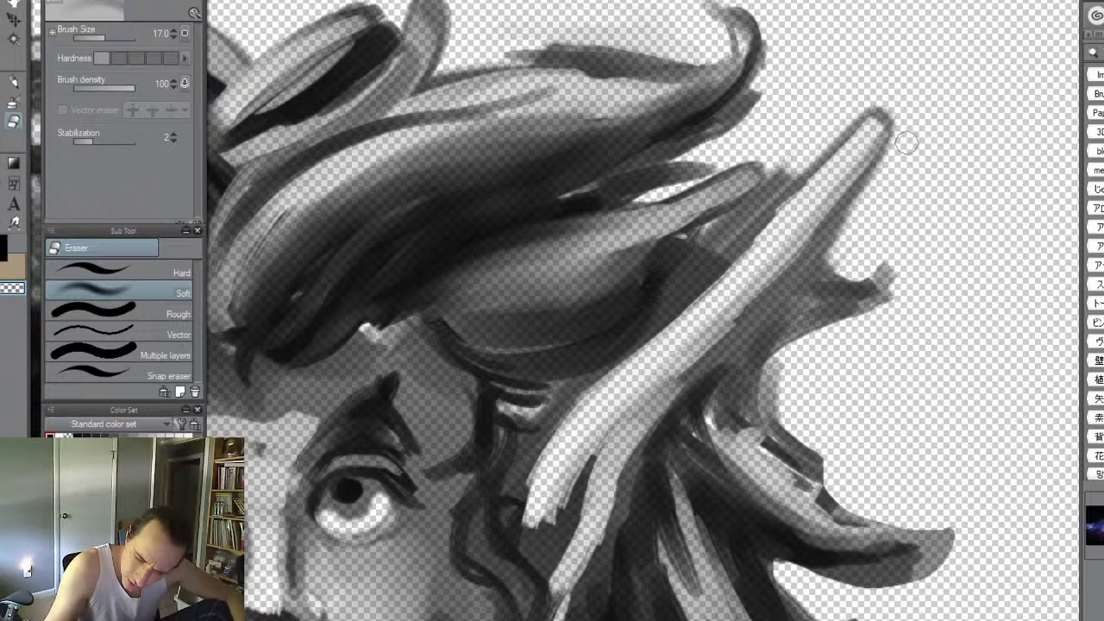
mouse_move(862, 208)
left_mouse_down()
mouse_move(833, 248)
mouse_move(853, 223)
mouse_move(840, 235)
left_mouse_up()
mouse_move(895, 158)
left_mouse_down()
mouse_move(871, 208)
mouse_move(875, 197)
left_mouse_up()
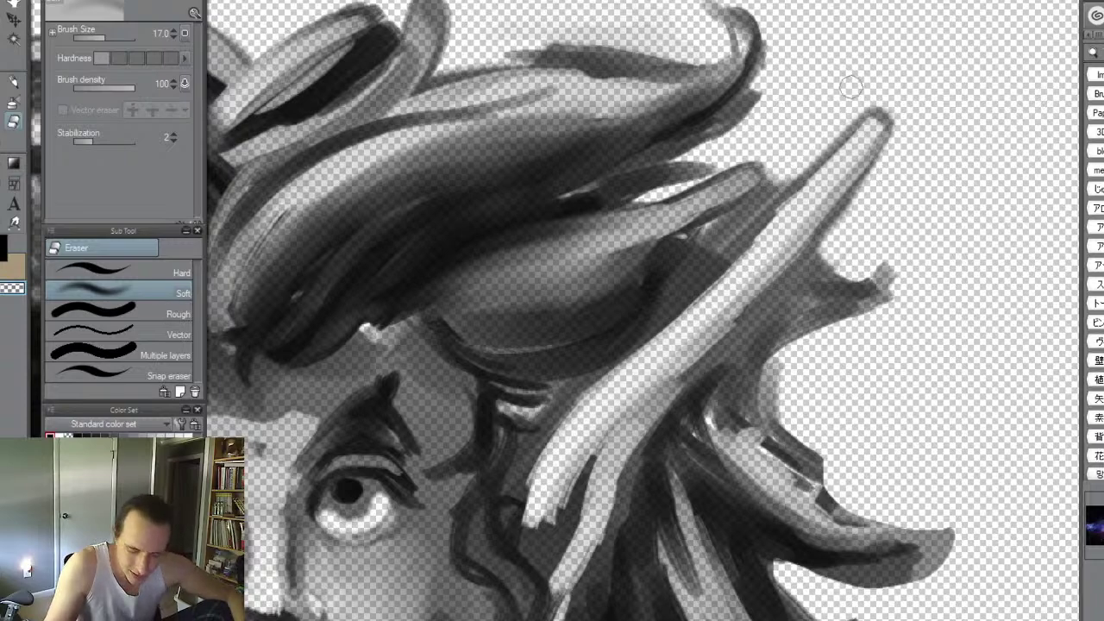
- Lighten the small hair spike behind the right ear and darken the underside and tip of the curved tuft at size 15
key("alt+space")
left_click_drag(853, 178, 789, 177)
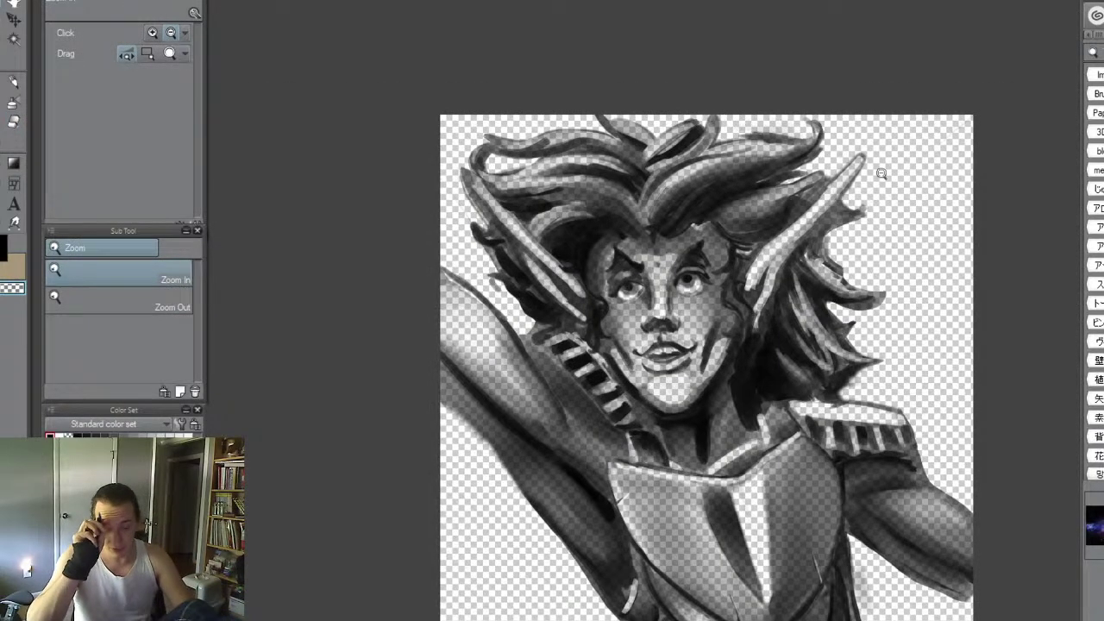
left_click_drag(881, 174, 904, 220)
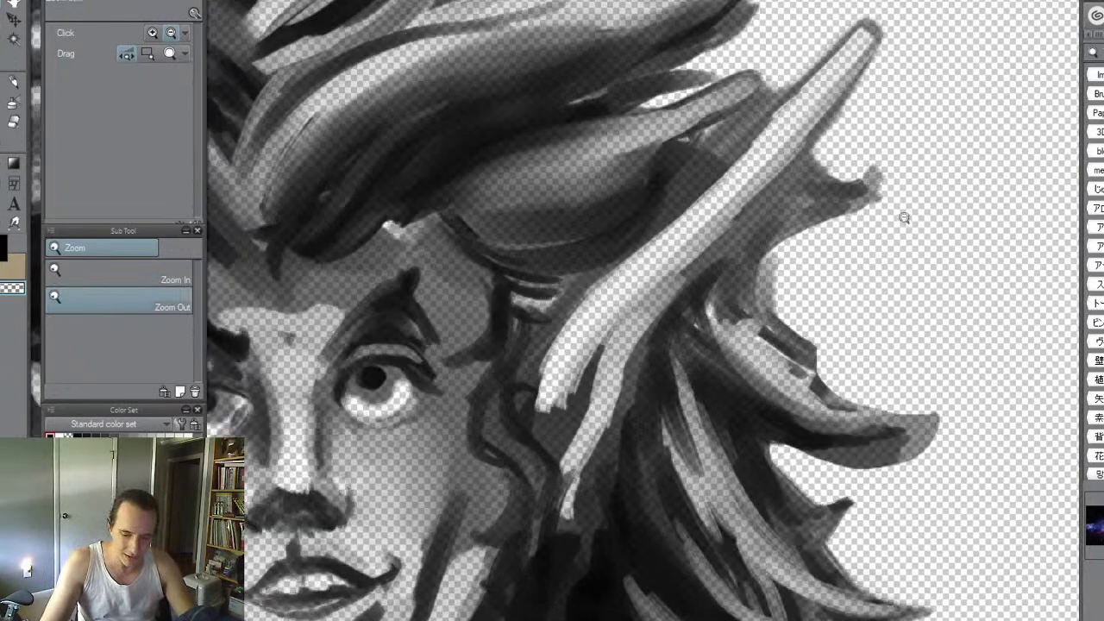
key("b")
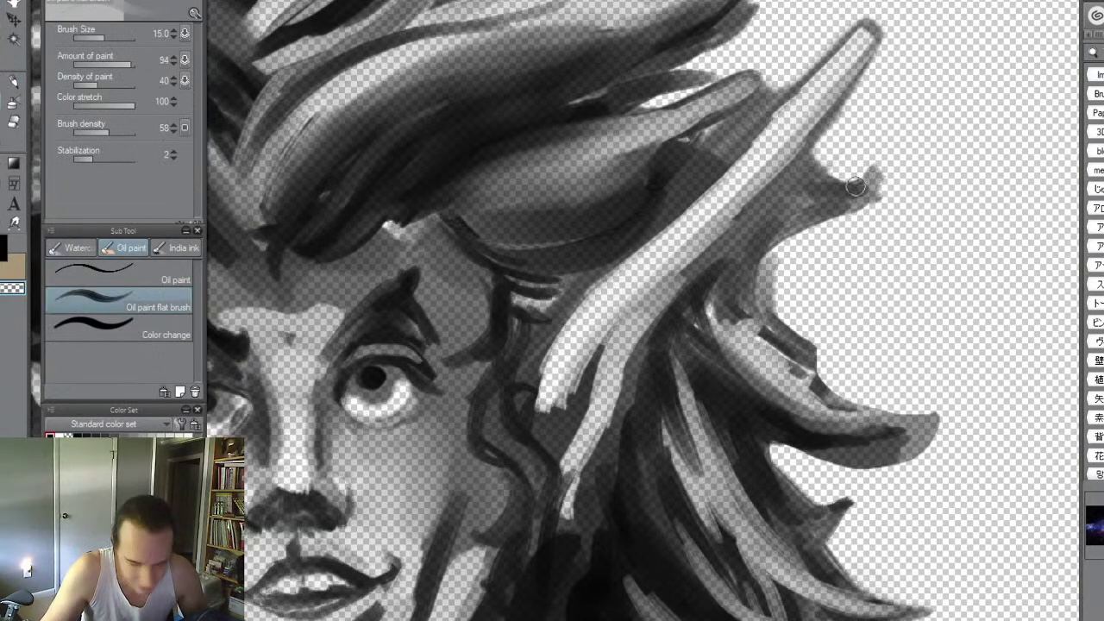
mouse_move(866, 178)
left_mouse_down()
mouse_move(804, 177)
mouse_move(847, 200)
mouse_move(805, 172)
mouse_move(819, 205)
mouse_move(831, 202)
mouse_move(766, 227)
mouse_move(816, 207)
mouse_move(745, 253)
mouse_move(807, 199)
mouse_move(737, 269)
mouse_move(756, 312)
left_mouse_up()
key("c")
mouse_move(735, 370)
left_mouse_down()
mouse_move(887, 432)
mouse_move(805, 420)
mouse_move(814, 429)
mouse_move(917, 428)
mouse_move(887, 448)
mouse_move(908, 385)
left_mouse_up()
mouse_move(904, 436)
left_mouse_down()
mouse_move(938, 422)
mouse_move(884, 479)
mouse_move(825, 367)
mouse_move(780, 373)
mouse_move(763, 362)
mouse_move(781, 378)
mouse_move(752, 337)
mouse_move(844, 417)
left_mouse_up()
- Clear the dark jagged strokes along the curved tuft's upper edge with transparent colour at size 15
key("e")
key("c")
mouse_move(760, 340)
left_mouse_down()
mouse_move(893, 426)
mouse_move(761, 342)
mouse_move(780, 332)
mouse_move(854, 407)
left_mouse_up()
mouse_move(802, 328)
left_mouse_down()
mouse_move(781, 328)
mouse_move(833, 375)
left_mouse_up()
key("p")
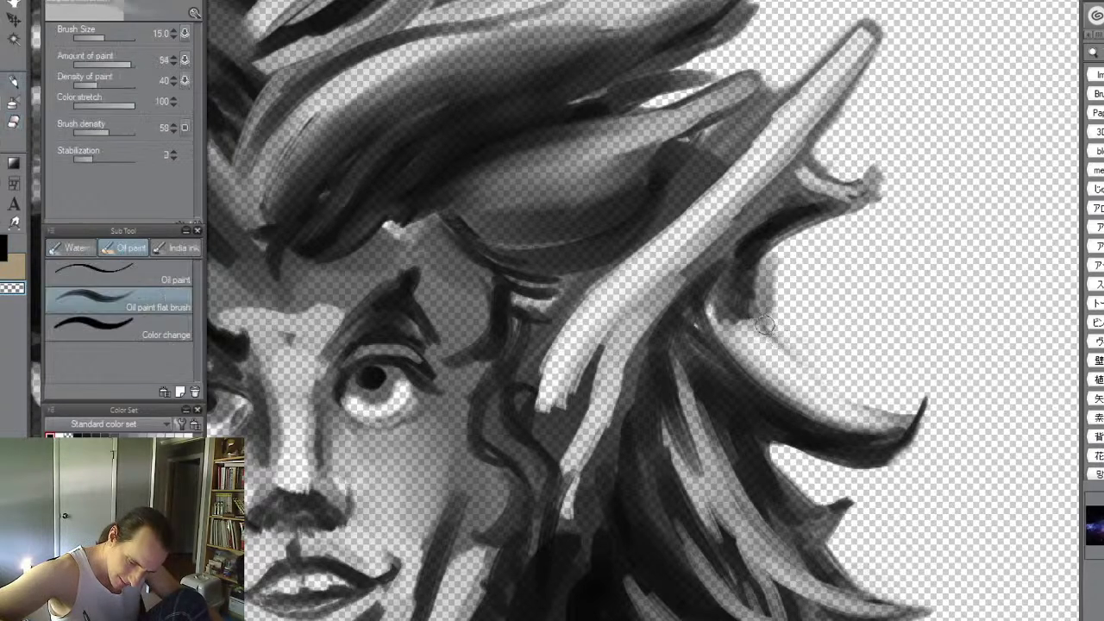
- Darken the base and inner part of the curved hair tuft in black with the Oil paint flat brush at size 20
key("p")
key("b")
left_click_drag(764, 328, 870, 411)
mouse_move(819, 385)
left_mouse_down()
mouse_move(757, 323)
mouse_move(763, 336)
mouse_move(741, 325)
mouse_move(747, 338)
mouse_move(727, 318)
mouse_move(771, 381)
left_mouse_up()
key("]")
key("]")
mouse_move(728, 310)
left_mouse_down()
mouse_move(794, 386)
mouse_move(707, 317)
mouse_move(718, 292)
mouse_move(774, 384)
mouse_move(725, 338)
mouse_move(710, 289)
mouse_move(790, 410)
left_mouse_up()
left_click_drag(742, 345, 812, 404)
left_click_drag(733, 315, 824, 406)
mouse_move(720, 297)
left_mouse_down()
mouse_move(759, 331)
mouse_move(758, 352)
left_mouse_up()
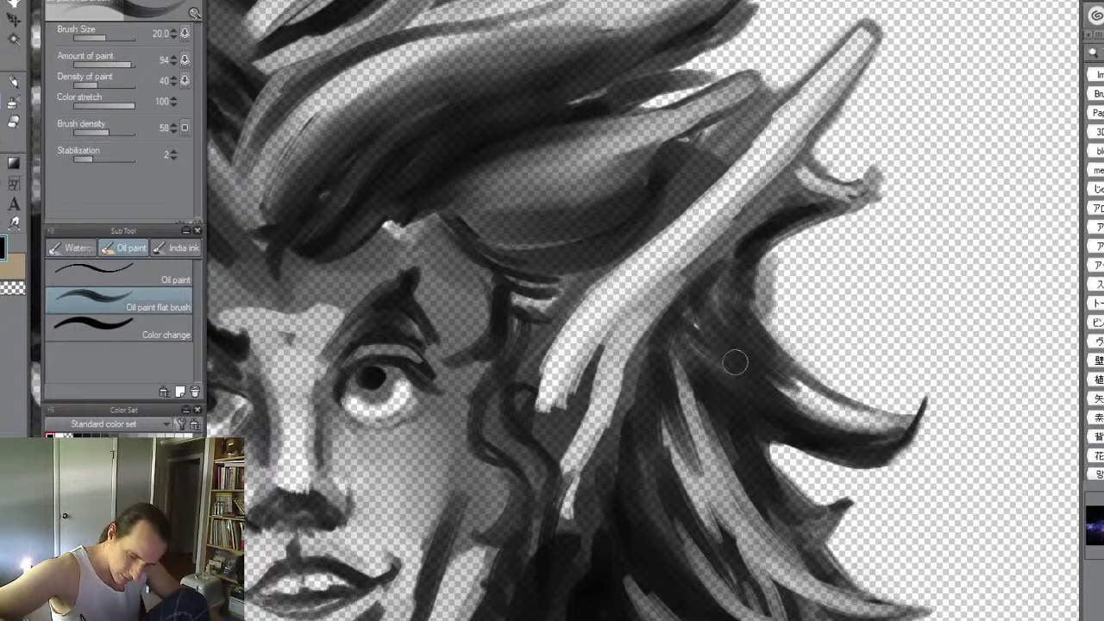
- Soften the dark-to-light transition along the curved tuft with the Blur tool at size 17
key("ctrl+space")
left_click_drag(763, 344, 749, 444)
left_click_drag(820, 342, 683, 463)
scroll(789, 417, "up", 6)
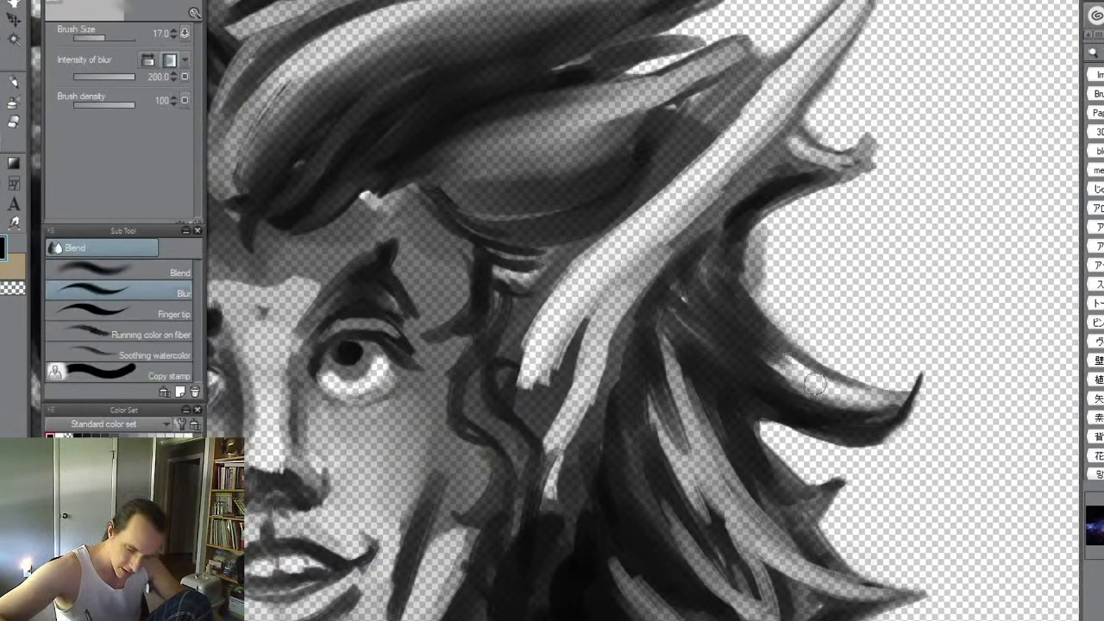
left_click_drag(749, 338, 784, 361)
left_click_drag(717, 318, 811, 379)
left_click_drag(738, 334, 831, 392)
left_click_drag(774, 356, 790, 374)
mouse_move(709, 326)
left_mouse_down()
mouse_move(824, 388)
mouse_move(699, 294)
left_mouse_up()
- Add small dark hair strokes beneath the curved tuft with the Oil paint flat brush at size 20
key("ctrl+space")
left_click_drag(906, 405, 852, 343)
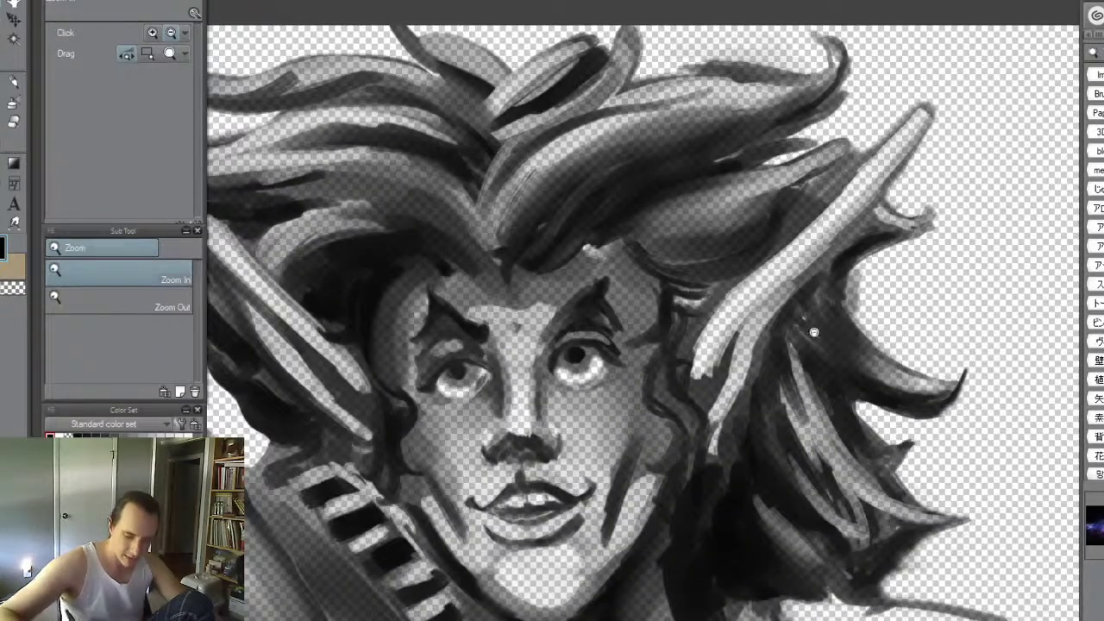
key("b")
mouse_move(866, 412)
left_mouse_down()
mouse_move(849, 391)
mouse_move(895, 422)
mouse_move(871, 423)
mouse_move(842, 392)
mouse_move(905, 409)
mouse_move(843, 396)
mouse_move(890, 421)
left_mouse_up()
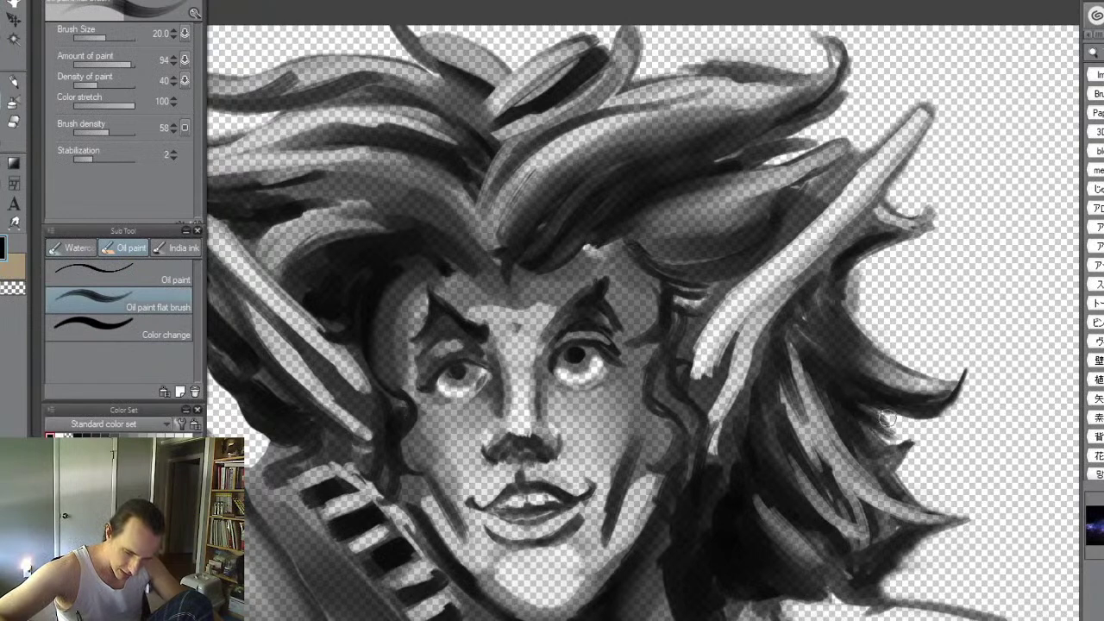
key("ctrl+space")
left_click_drag(880, 383, 855, 460)
left_click_drag(920, 332, 887, 371)
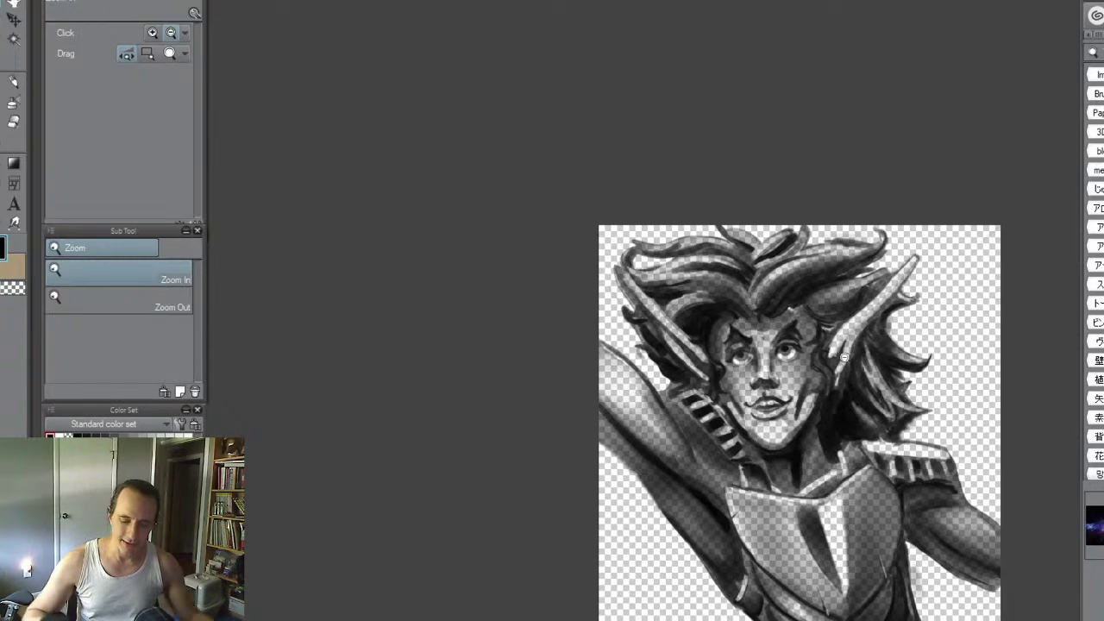
- Darken the underside of the swept hair lock above the right ear and extend it to a dark pointed tip
key("alt+space")
left_click_drag(875, 318, 917, 317)
key("space")
key("ctrl+space")
mouse_move(861, 251)
left_mouse_down()
mouse_move(866, 318)
mouse_move(913, 312)
mouse_move(897, 237)
left_mouse_up()
key("alt+space")
key("space")
key("b")
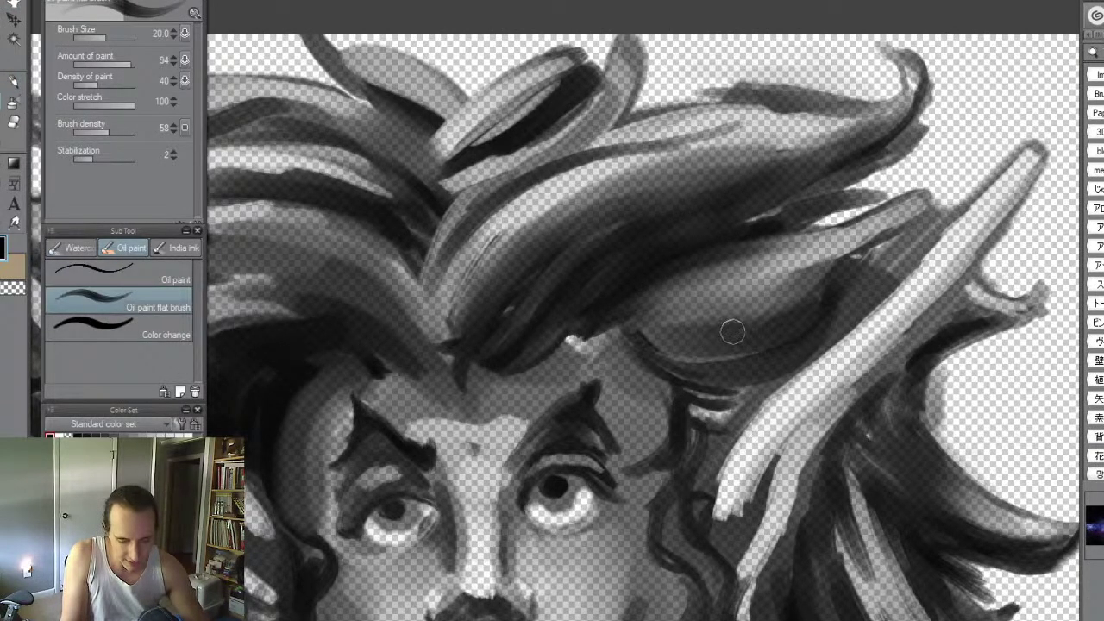
key("]")
key("]")
mouse_move(675, 341)
left_mouse_down()
mouse_move(821, 291)
mouse_move(687, 335)
mouse_move(750, 323)
mouse_move(949, 221)
mouse_move(808, 286)
mouse_move(899, 245)
mouse_move(942, 207)
mouse_move(959, 159)
left_mouse_up()
left_click_drag(918, 219, 963, 156)
key("[")
key("[")
key("bracketleft")
left_click_drag(893, 209, 949, 170)
- Fill the gap between the swept lock and the right ear with dark shadow at size 30
key("bracketright")
key("bracketright")
key("bracketright")
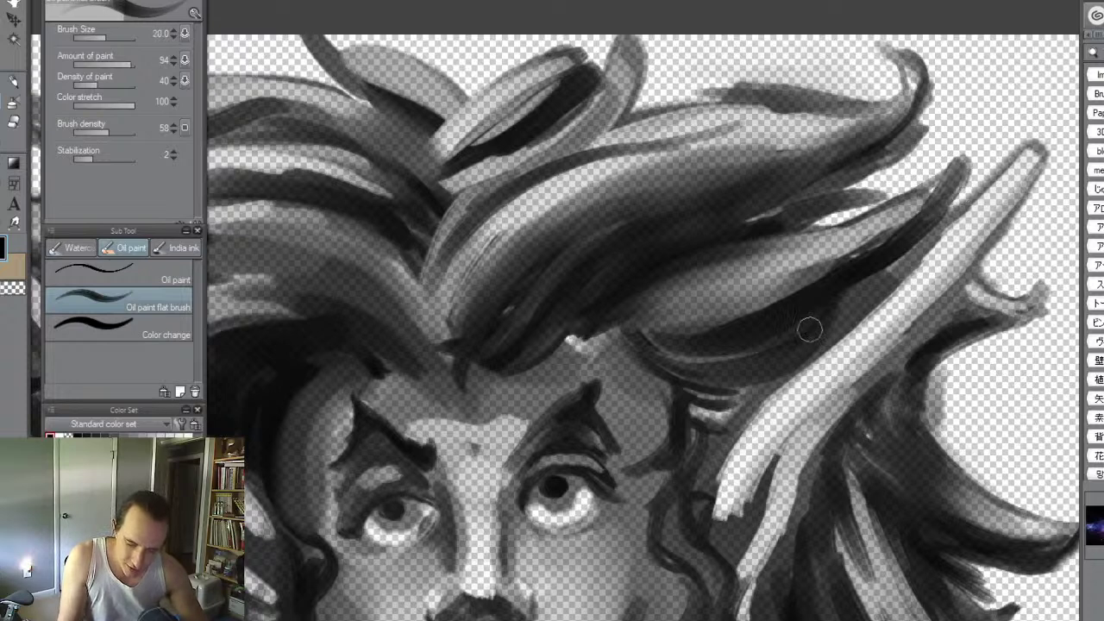
mouse_move(703, 359)
left_mouse_down()
mouse_move(837, 296)
mouse_move(797, 335)
mouse_move(847, 284)
mouse_move(838, 311)
mouse_move(903, 247)
left_mouse_up()
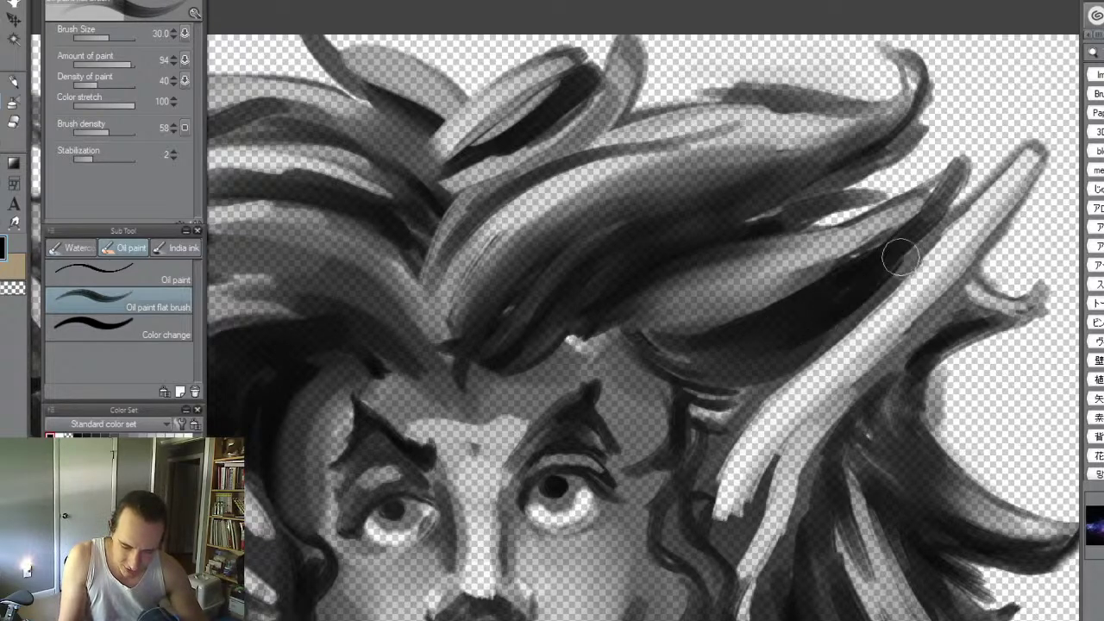
- Define the right ear's upper edge with dark strokes from its base towards the tip at size 15
key("bracketleft")
key("bracketleft")
key("bracketleft")
key("bracketleft")
left_click_drag(803, 350, 716, 448)
left_click_drag(748, 406, 716, 450)
left_click_drag(740, 419, 917, 256)
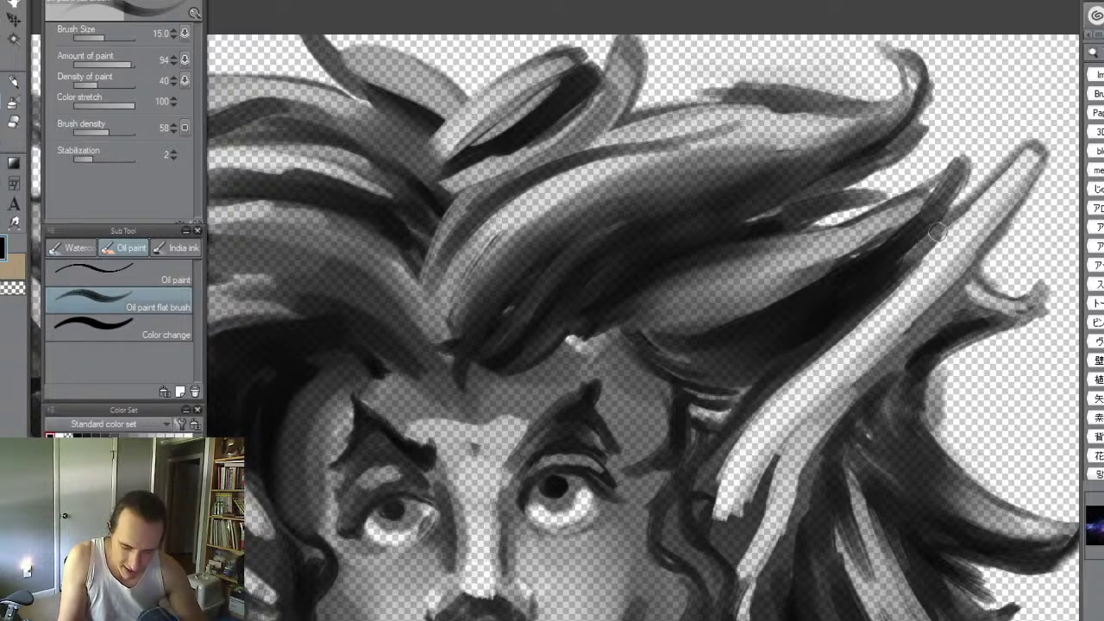
- Paint a dark inner groove and lower-edge shading along the full length of the right ear at size 15
mouse_move(864, 312)
left_mouse_down()
mouse_move(734, 424)
mouse_move(723, 448)
mouse_move(889, 321)
left_mouse_up()
left_click_drag(775, 448, 914, 302)
mouse_move(799, 419)
left_mouse_down()
mouse_move(942, 260)
mouse_move(992, 226)
left_mouse_up()
left_click_drag(841, 367, 973, 251)
left_click_drag(885, 336, 1036, 177)
left_click_drag(907, 300, 989, 227)
left_click_drag(954, 268, 1021, 163)
left_click_drag(990, 218, 1038, 148)
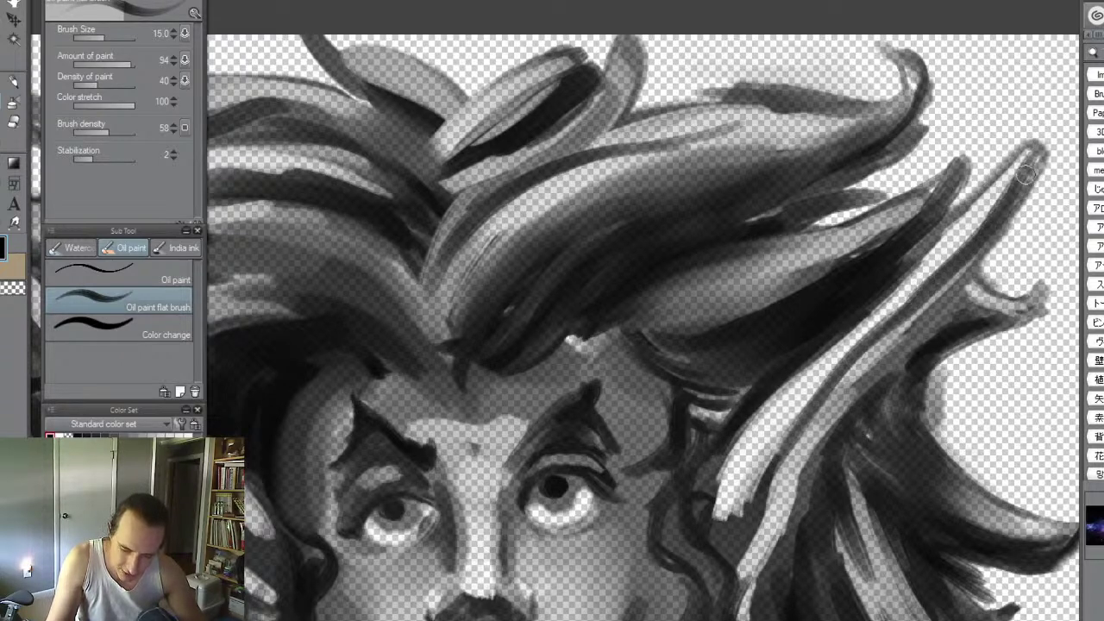
- Darken the inner base of the right ear at size 25 and smooth the shading along the ear with Blur
key("bracketright")
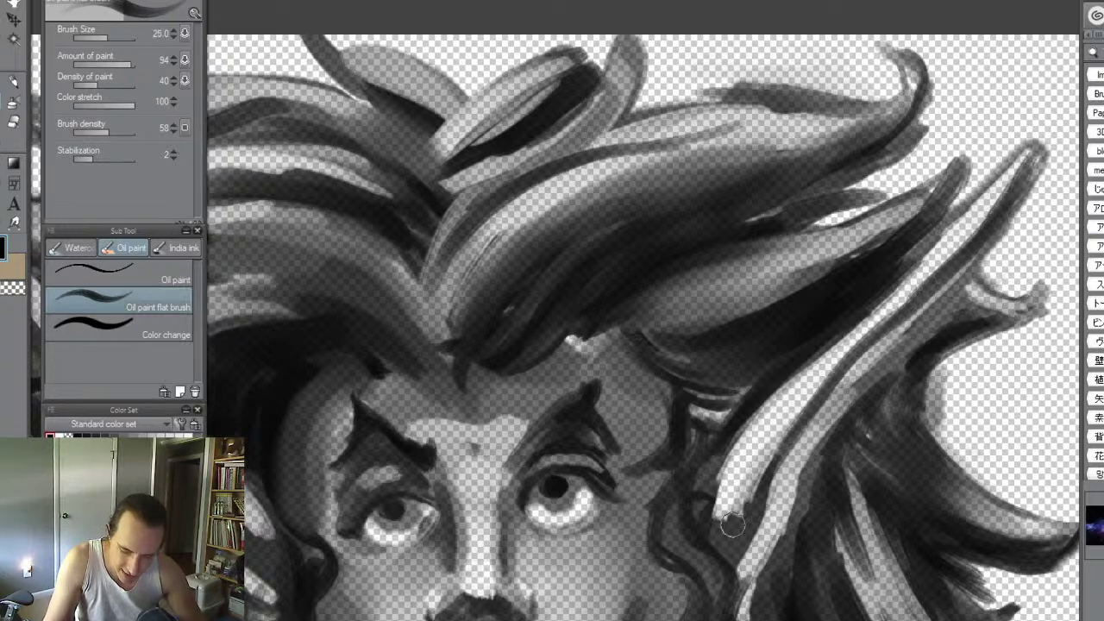
left_click_drag(747, 509, 803, 406)
left_click_drag(773, 443, 823, 388)
key("j")
mouse_move(732, 514)
left_mouse_down()
mouse_move(781, 406)
mouse_move(983, 231)
mouse_move(1012, 190)
left_mouse_up()
mouse_move(917, 287)
left_mouse_down()
mouse_move(993, 215)
mouse_move(1027, 159)
mouse_move(751, 466)
mouse_move(732, 520)
mouse_move(745, 494)
left_mouse_up()
key("alt+space")
left_click_drag(857, 443, 806, 518)
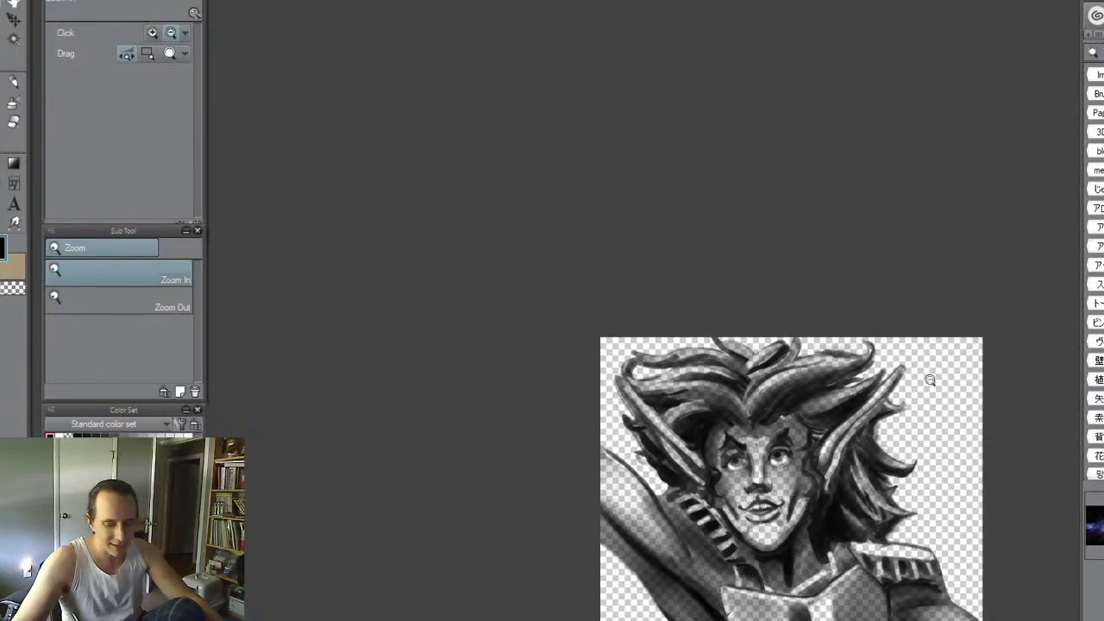
- Trim the outer edge of the left ear near its tip, cleaning it up with the Soft eraser at size 17
key("alt+space")
left_click_drag(715, 474, 830, 450)
mouse_move(596, 388)
left_mouse_down()
mouse_move(656, 432)
mouse_move(552, 319)
mouse_move(637, 411)
left_mouse_up()
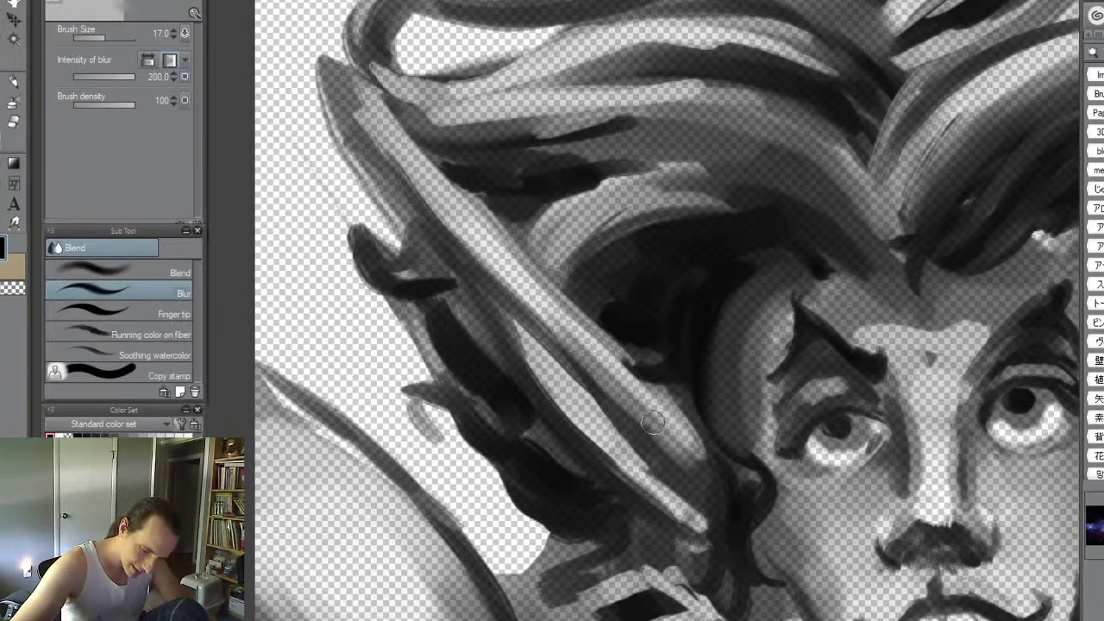
key("b")
key("bracketleft")
key("bracketleft")
mouse_move(340, 85)
left_mouse_down()
mouse_move(367, 129)
mouse_move(336, 80)
mouse_move(318, 97)
mouse_move(392, 212)
mouse_move(384, 230)
left_mouse_up()
key("c")
key("e")
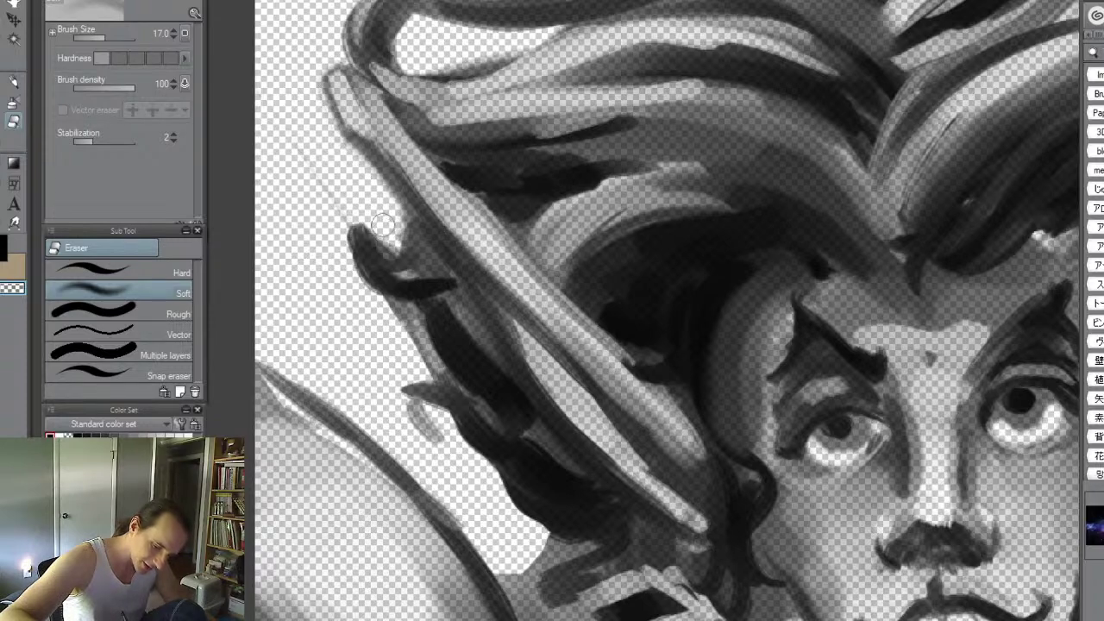
key("alt+space")
left_click(609, 318, "alt")
left_click(599, 333, "alt")
left_click(875, 258, "alt")
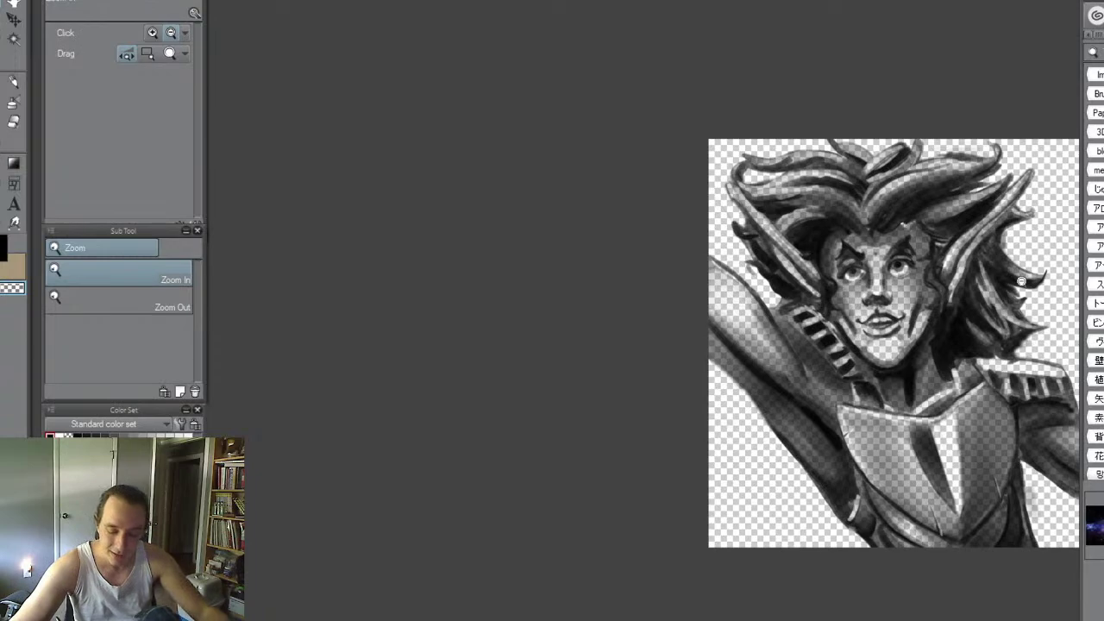
- Blur the light and dark bands of the left shoulder pad at size 17
key("slash")
left_click_drag(944, 372, 916, 377)
key("ctrl+space")
left_click_drag(853, 431, 914, 417)
key("j")
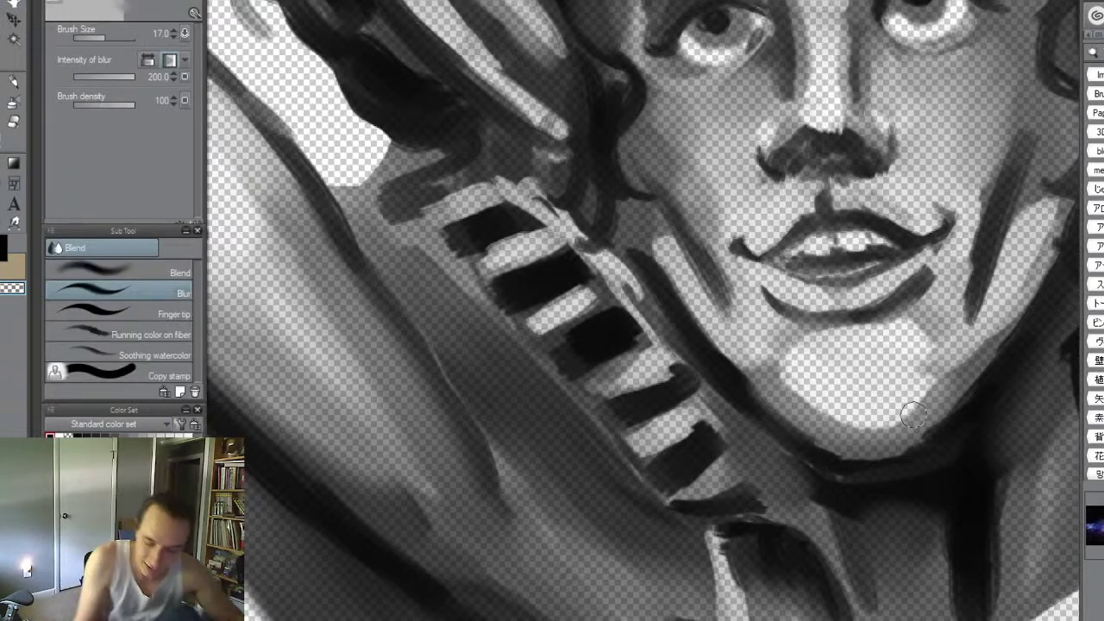
mouse_move(577, 321)
left_mouse_down()
mouse_move(542, 331)
mouse_move(589, 319)
mouse_move(559, 342)
mouse_move(570, 340)
mouse_move(608, 316)
mouse_move(588, 327)
mouse_move(643, 376)
mouse_move(617, 395)
mouse_move(667, 375)
mouse_move(616, 403)
mouse_move(672, 374)
left_mouse_up()
mouse_move(697, 439)
left_mouse_down()
mouse_move(657, 453)
mouse_move(703, 427)
mouse_move(656, 462)
mouse_move(698, 438)
mouse_move(708, 468)
mouse_move(681, 484)
mouse_move(717, 462)
mouse_move(678, 486)
left_mouse_up()
mouse_move(533, 218)
left_mouse_down()
mouse_move(559, 295)
mouse_move(570, 288)
mouse_move(528, 312)
mouse_move(548, 255)
mouse_move(494, 283)
mouse_move(556, 250)
mouse_move(489, 202)
mouse_move(451, 226)
mouse_move(500, 202)
mouse_move(463, 224)
mouse_move(523, 231)
mouse_move(479, 255)
mouse_move(511, 241)
left_mouse_up()
key("alt+space")
left_click_drag(713, 307, 651, 329)
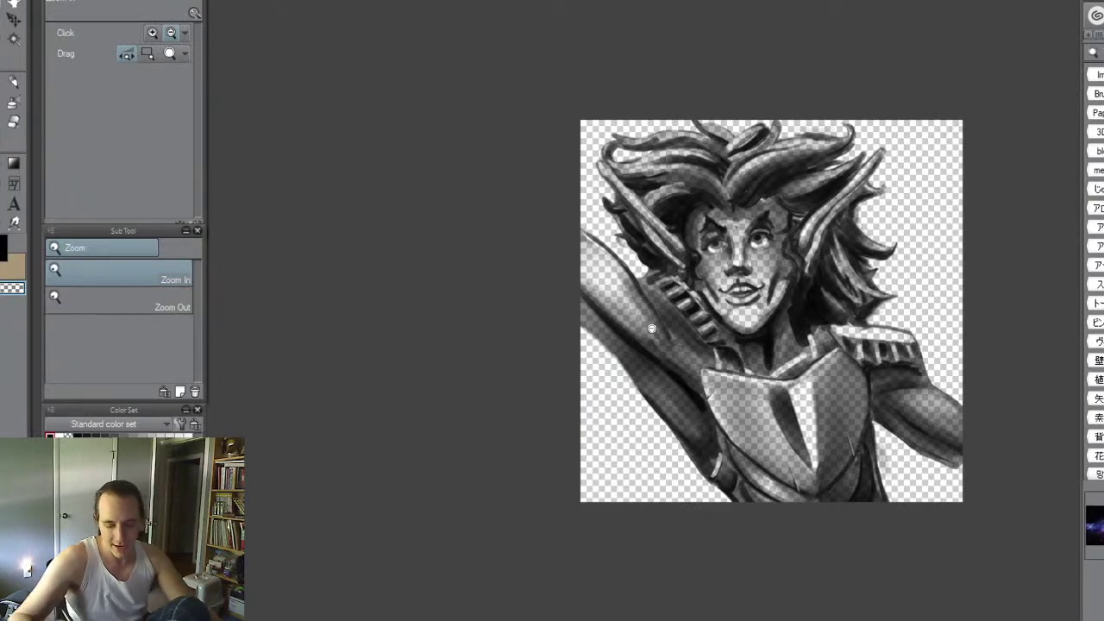
- Shade the inner end of the right shoulder pad's light top beneath the hair, using an enlarged Oil paint flat brush in black
key("alt+space")
left_click_drag(901, 339, 944, 344)
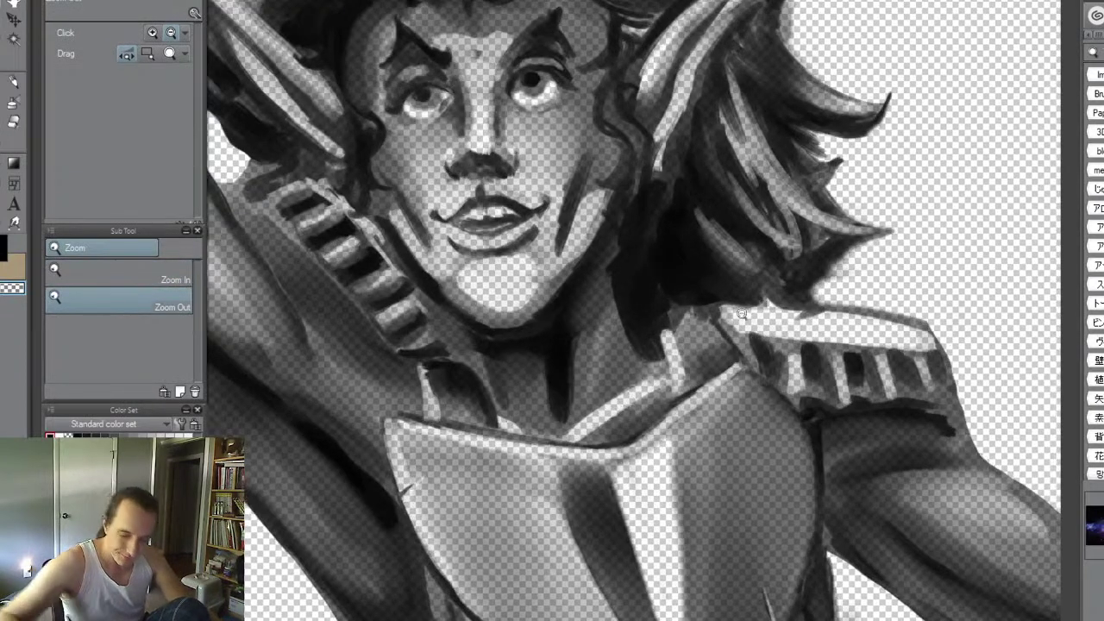
key("b")
key("bracketright")
key("bracketright")
key("bracketright")
key("bracketright")
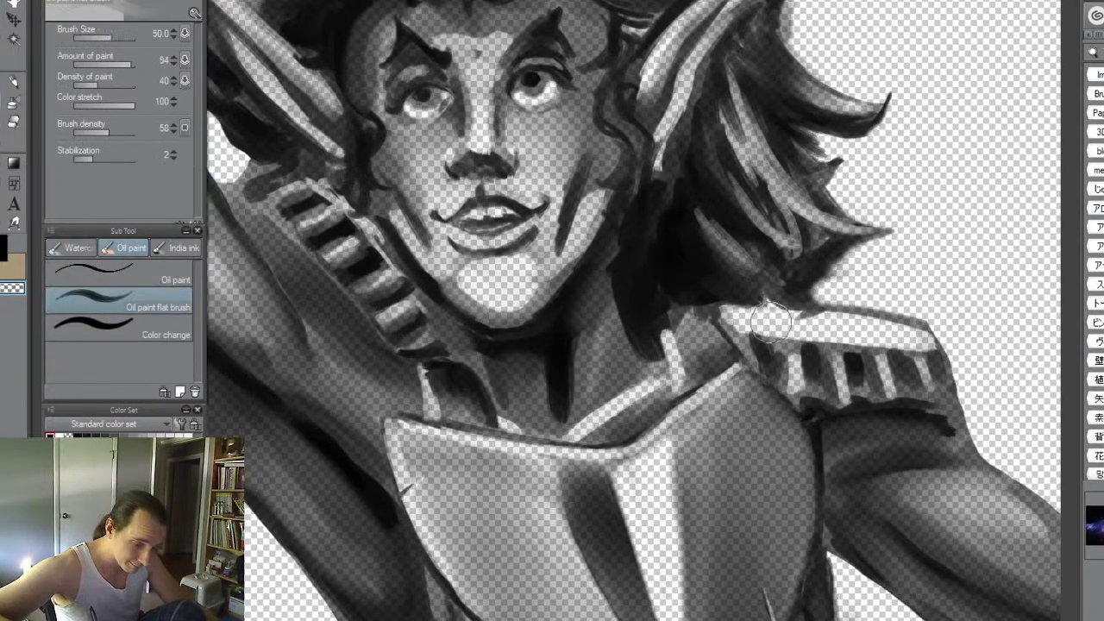
key("c")
key("bracketright")
key("bracketright")
mouse_move(744, 316)
left_mouse_down()
mouse_move(771, 314)
mouse_move(746, 319)
mouse_move(789, 321)
mouse_move(727, 304)
mouse_move(798, 322)
mouse_move(736, 324)
mouse_move(838, 326)
mouse_move(793, 311)
mouse_move(840, 329)
mouse_move(815, 327)
mouse_move(856, 322)
mouse_move(779, 322)
left_mouse_up()
- Blend the shadow where the hair meets the right shoulder pad, using Blur at size 25 and an extra dark stroke
key("j")
key("bracketright")
key("bracketright")
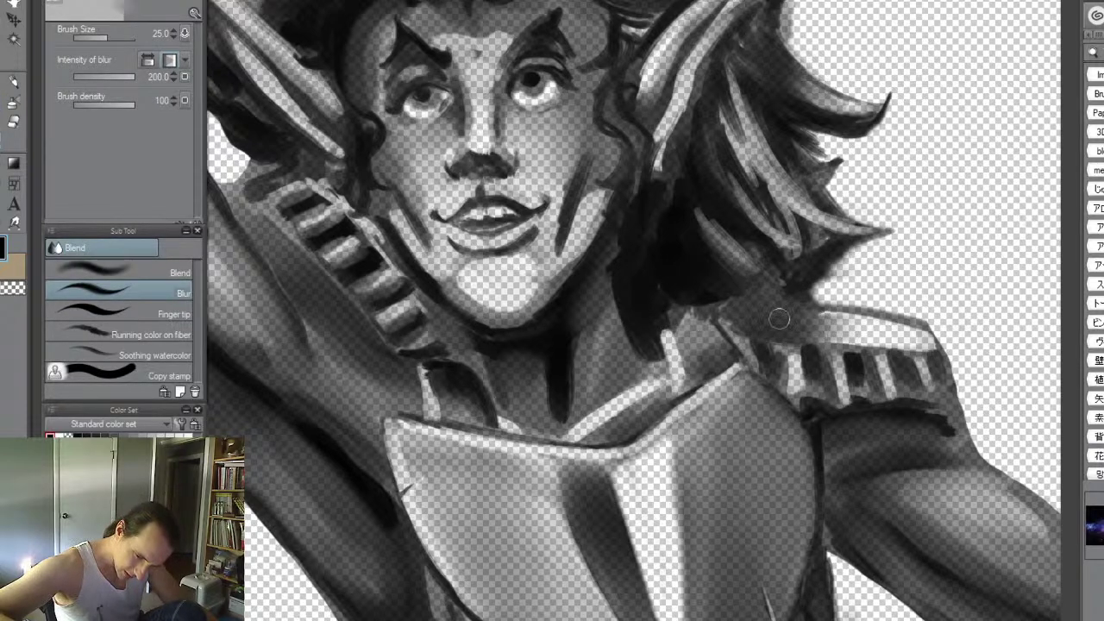
key("b")
mouse_move(772, 288)
left_mouse_down()
mouse_move(783, 295)
mouse_move(765, 286)
mouse_move(753, 250)
mouse_move(801, 375)
mouse_move(744, 333)
left_mouse_up()
key("bracketleft")
key("bracketleft")
key("ctrl+space")
key("alt+space")
left_click_drag(828, 259, 928, 262)
key("j")
mouse_move(709, 185)
left_mouse_down()
mouse_move(760, 250)
mouse_move(710, 173)
left_mouse_up()
- Darken the hair between the face and the right ear with the Oil paint flat brush at size 30
key("ctrl+space")
mouse_move(781, 162)
left_mouse_down()
mouse_move(763, 334)
mouse_move(838, 225)
mouse_move(808, 164)
mouse_move(789, 153)
mouse_move(868, 244)
left_mouse_up()
key("alt+space")
left_click(802, 164)
key("space")
key("ctrl+space")
left_click_drag(811, 212, 887, 204)
left_click_drag(809, 228, 815, 229)
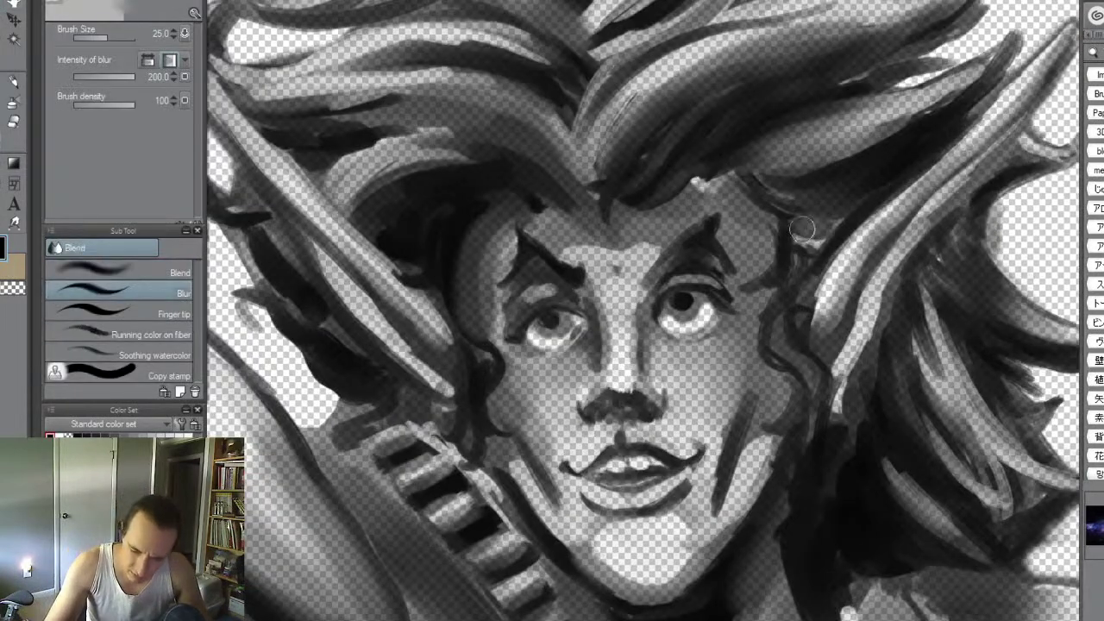
key("b")
key("bracketright")
mouse_move(811, 238)
left_mouse_down()
mouse_move(845, 207)
mouse_move(809, 244)
mouse_move(787, 325)
left_mouse_up()
mouse_move(801, 280)
left_mouse_down()
mouse_move(789, 357)
mouse_move(809, 314)
mouse_move(807, 324)
mouse_move(841, 327)
mouse_move(815, 335)
mouse_move(865, 328)
mouse_move(832, 369)
mouse_move(819, 373)
mouse_move(806, 354)
mouse_move(798, 386)
mouse_move(820, 392)
mouse_move(804, 442)
mouse_move(816, 343)
mouse_move(799, 412)
mouse_move(790, 364)
mouse_move(800, 278)
mouse_move(785, 217)
mouse_move(757, 192)
mouse_move(825, 166)
mouse_move(807, 212)
mouse_move(788, 191)
mouse_move(851, 180)
left_mouse_up()
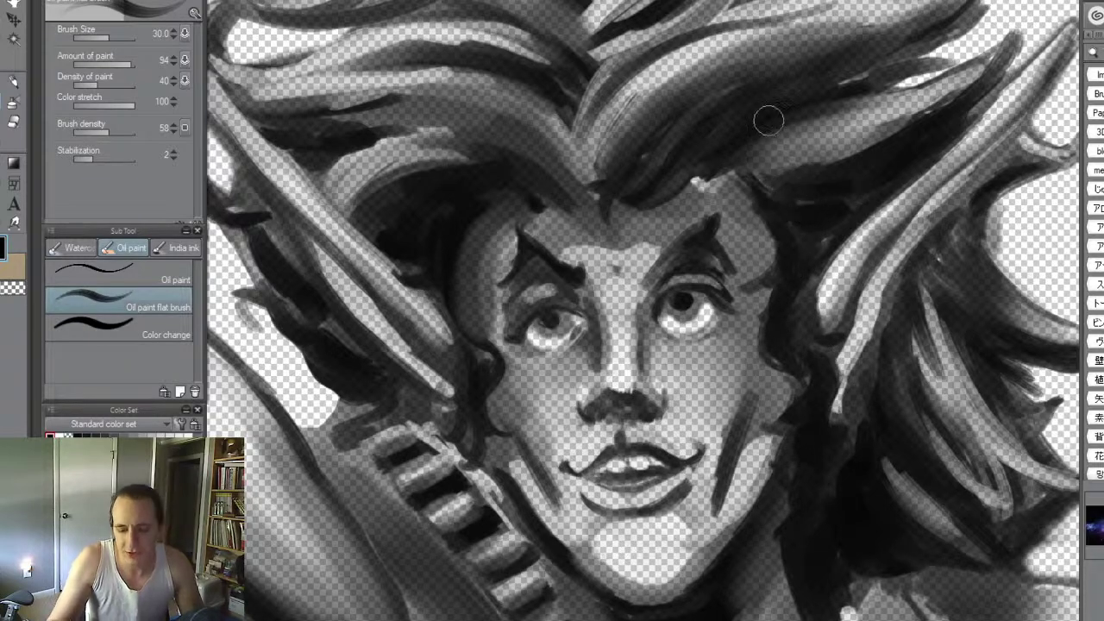
- Darken the upper side of the swept lock above the right ear and blend it with Blur at size 25
mouse_move(727, 151)
left_mouse_down()
mouse_move(739, 173)
mouse_move(835, 113)
left_mouse_up()
left_click_drag(772, 124, 890, 87)
left_click_drag(826, 110, 887, 97)
key("j")
mouse_move(749, 157)
left_mouse_down()
mouse_move(877, 106)
mouse_move(818, 112)
mouse_move(761, 146)
mouse_move(909, 101)
mouse_move(824, 97)
mouse_move(800, 112)
mouse_move(886, 95)
mouse_move(854, 99)
left_mouse_up()
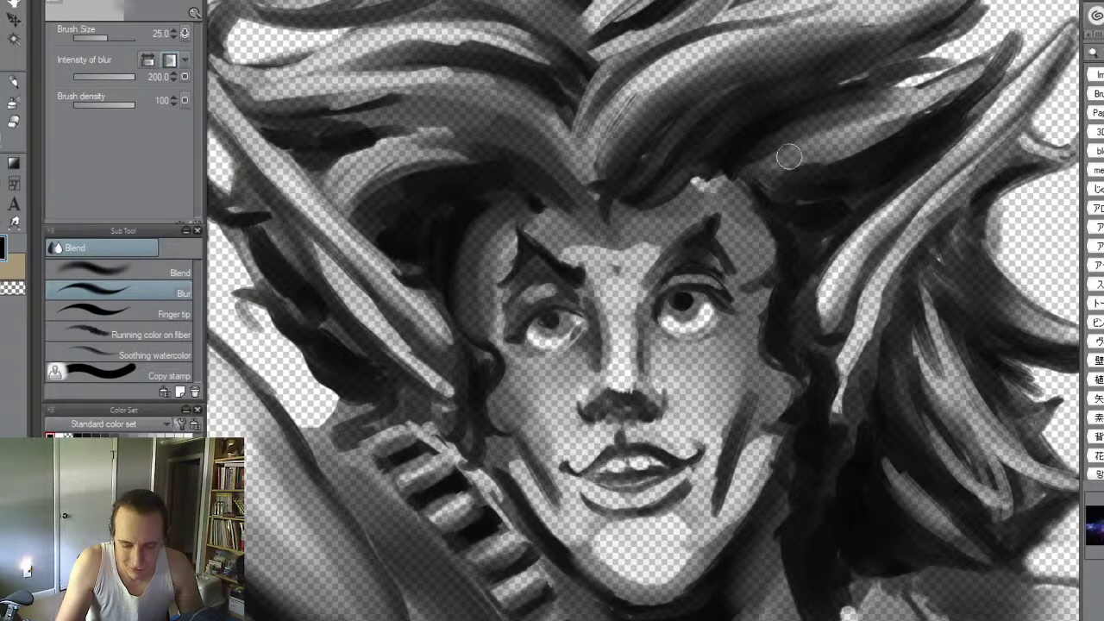
- Cover the light patch at the hairline above the right eyebrow and darken the hair edge there, blending with Blur
key("alt")
mouse_move(715, 192)
left_mouse_down()
mouse_move(690, 211)
mouse_move(666, 221)
mouse_move(735, 199)
left_mouse_up()
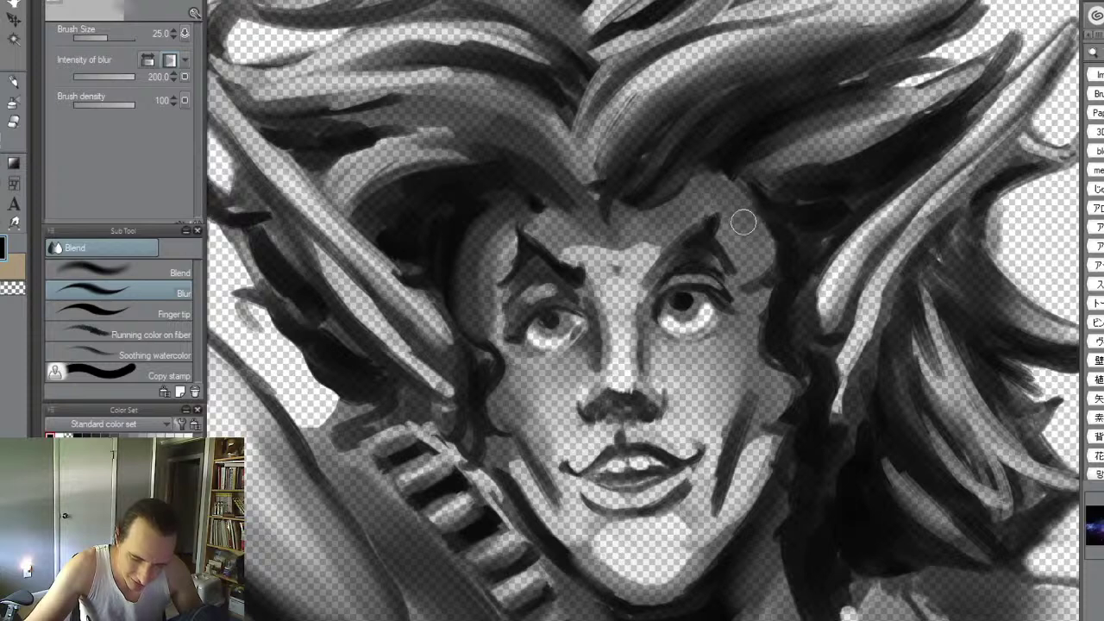
key("b")
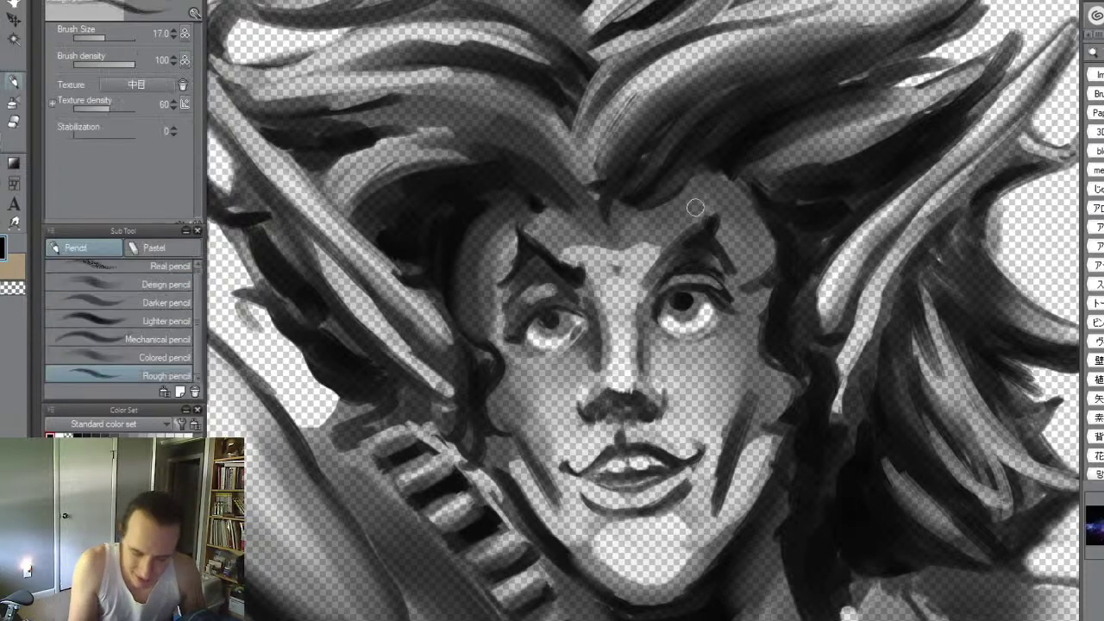
mouse_move(710, 185)
left_mouse_down()
mouse_move(663, 215)
mouse_move(723, 179)
mouse_move(666, 218)
mouse_move(698, 204)
left_mouse_up()
key("j")
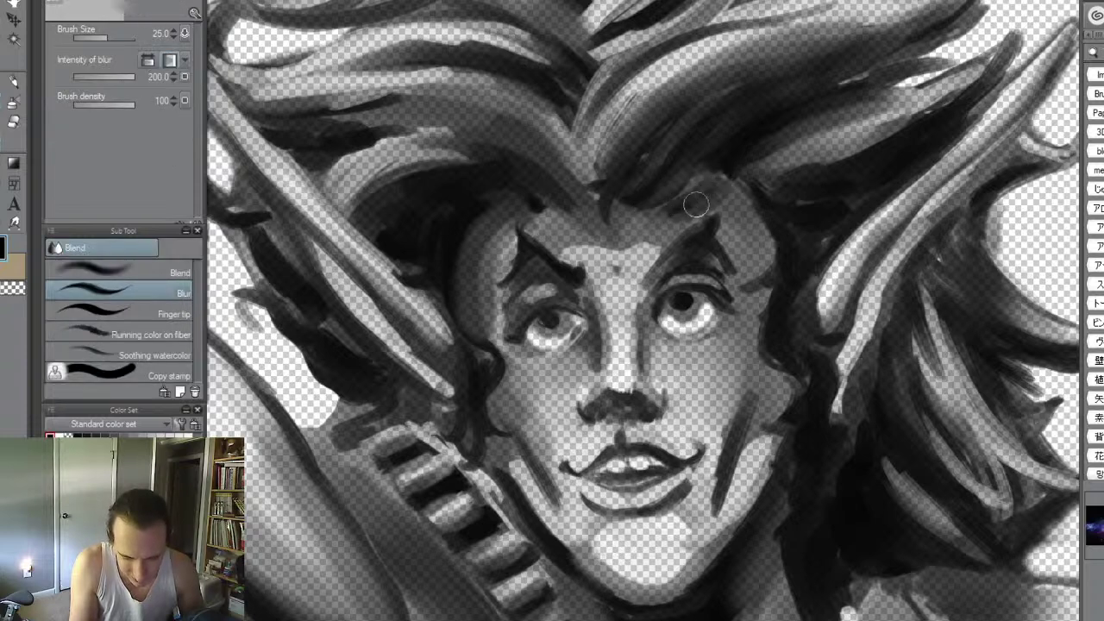
key("b")
key("bracketleft")
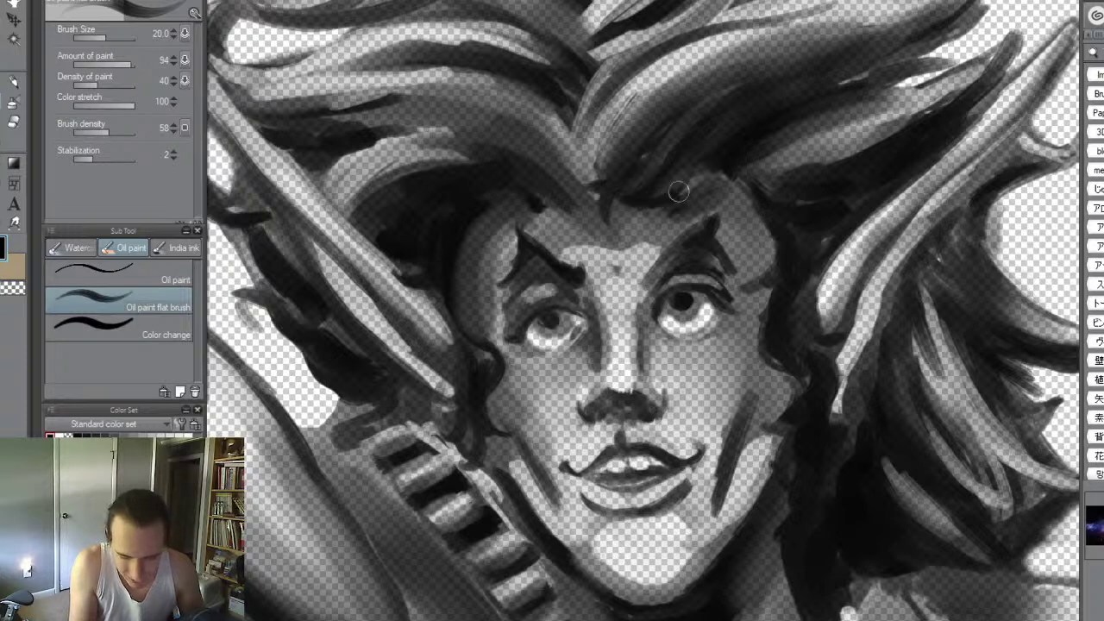
- Darken the underside of the large left fringe lock down to the forehead and smooth it with Blur at size 25
key("ctrl+space")
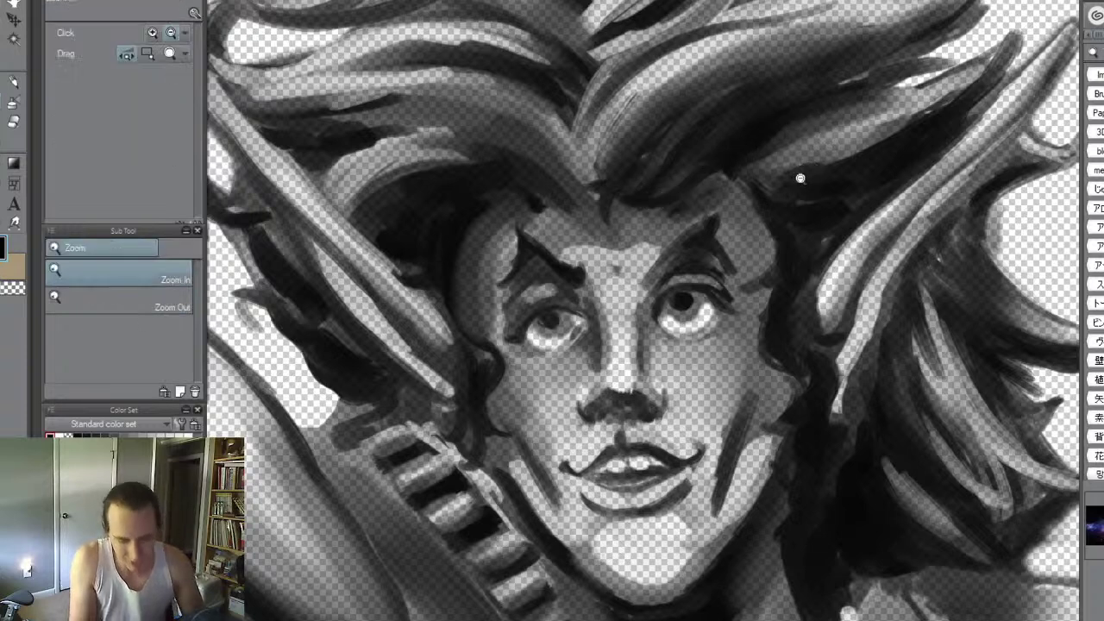
left_click_drag(803, 174, 710, 269)
key("slash")
left_click_drag(740, 190, 861, 172)
key("j")
mouse_move(696, 166)
left_mouse_down()
mouse_move(672, 139)
mouse_move(695, 160)
mouse_move(556, 115)
mouse_move(679, 155)
mouse_move(551, 123)
mouse_move(661, 154)
mouse_move(685, 173)
mouse_move(571, 141)
mouse_move(636, 144)
left_mouse_up()
key("b")
key("bracketright")
left_click_drag(723, 171, 533, 96)
left_click_drag(667, 143, 463, 106)
key("bracketright")
mouse_move(732, 165)
left_mouse_down()
mouse_move(759, 173)
mouse_move(682, 130)
mouse_move(547, 140)
mouse_move(510, 175)
mouse_move(416, 216)
mouse_move(472, 180)
left_mouse_up()
key("j")
mouse_move(515, 101)
left_mouse_down()
mouse_move(427, 124)
mouse_move(646, 81)
mouse_move(660, 93)
mouse_move(387, 152)
mouse_move(662, 89)
mouse_move(455, 119)
mouse_move(416, 159)
mouse_move(664, 101)
mouse_move(681, 107)
mouse_move(390, 164)
left_mouse_up()
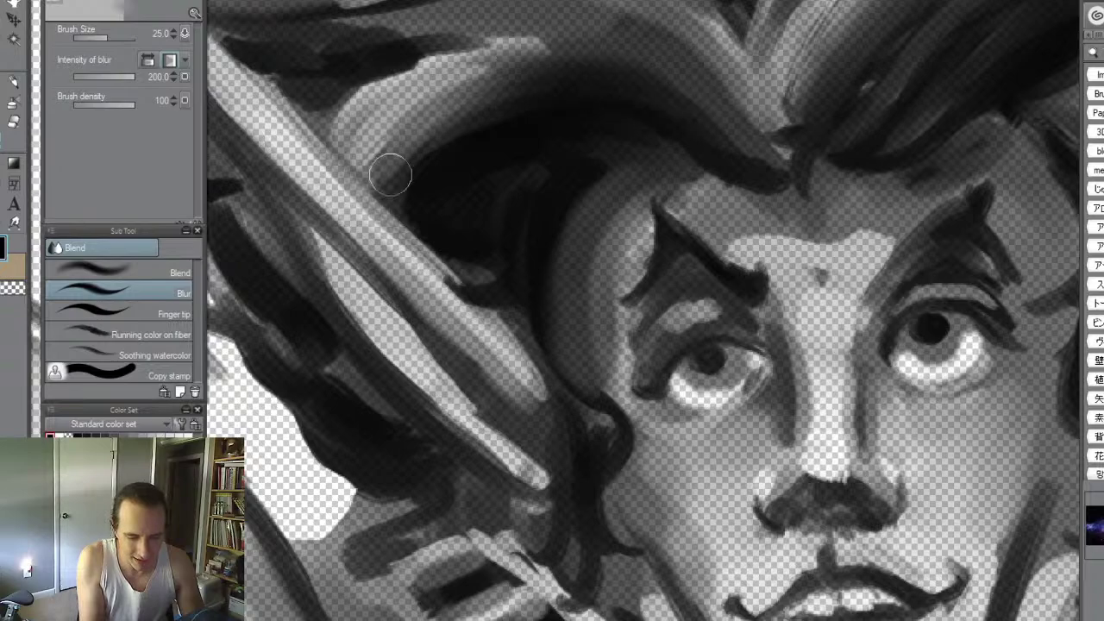
- Clean up the outer edge and curled tip of the large upper right hair lock with the Soft eraser at size 17
key("slash")
left_click_drag(713, 148, 648, 195)
key("slash")
left_click_drag(727, 152, 803, 168)
key("space")
left_click_drag(776, 116, 765, 276)
key("ctrl+space")
left_click_drag(708, 255, 725, 268)
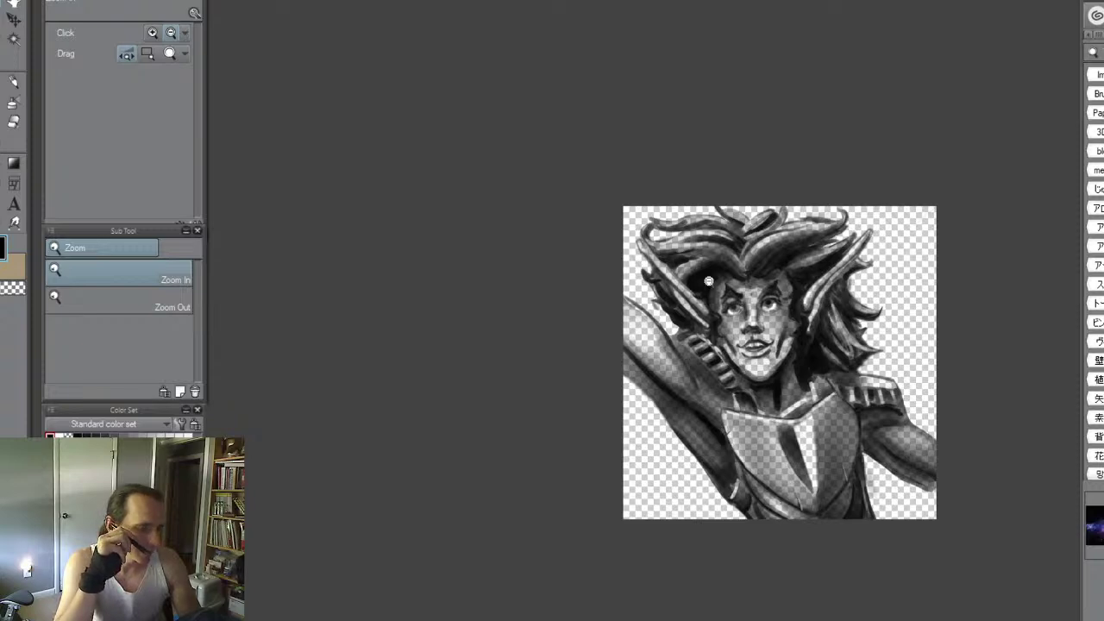
mouse_move(810, 257)
left_mouse_down()
mouse_move(831, 256)
mouse_move(878, 329)
mouse_move(839, 269)
mouse_move(944, 264)
mouse_move(978, 213)
mouse_move(957, 175)
left_mouse_up()
key("e")
mouse_move(866, 197)
left_mouse_down()
mouse_move(960, 211)
mouse_move(803, 211)
mouse_move(992, 209)
mouse_move(824, 189)
mouse_move(869, 179)
left_mouse_up()
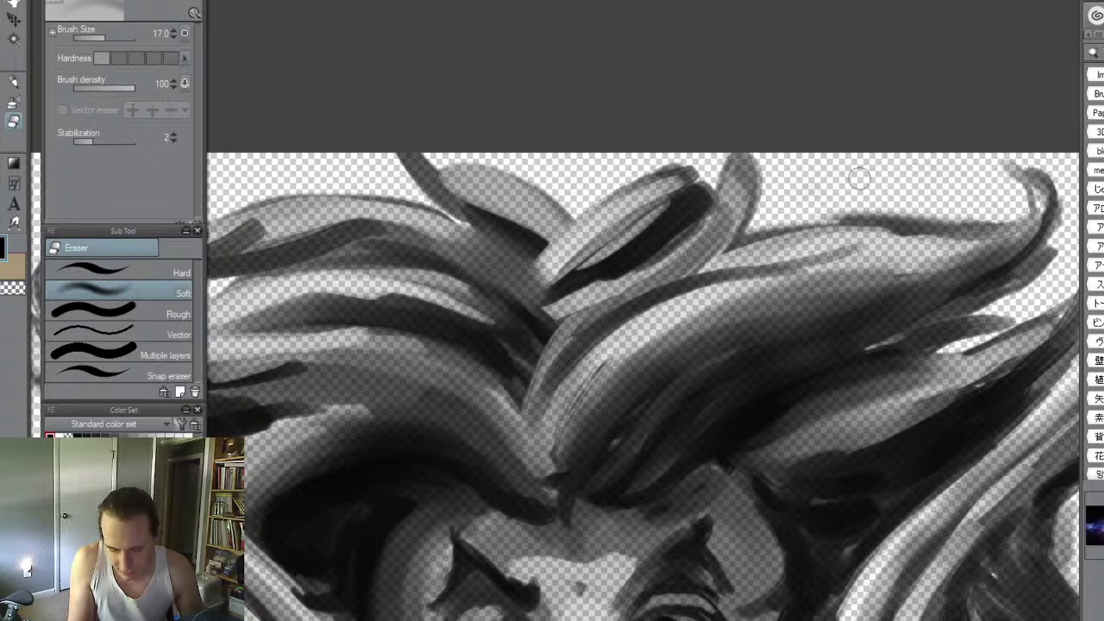
mouse_move(1026, 151)
left_mouse_down()
mouse_move(1071, 203)
mouse_move(1068, 225)
mouse_move(1044, 269)
mouse_move(1069, 191)
mouse_move(1029, 277)
mouse_move(992, 306)
mouse_move(1048, 249)
mouse_move(1064, 191)
mouse_move(1028, 161)
mouse_move(922, 177)
left_mouse_up()
mouse_move(1059, 167)
left_mouse_down()
mouse_move(1046, 250)
mouse_move(968, 309)
mouse_move(1050, 239)
mouse_move(1002, 294)
left_mouse_up()
- Erase the loop joining the upper left hair locks with the Soft eraser at size 20, leaving separate pointed tips
left_click(1004, 304, "alt")
left_click(1004, 304, "alt")
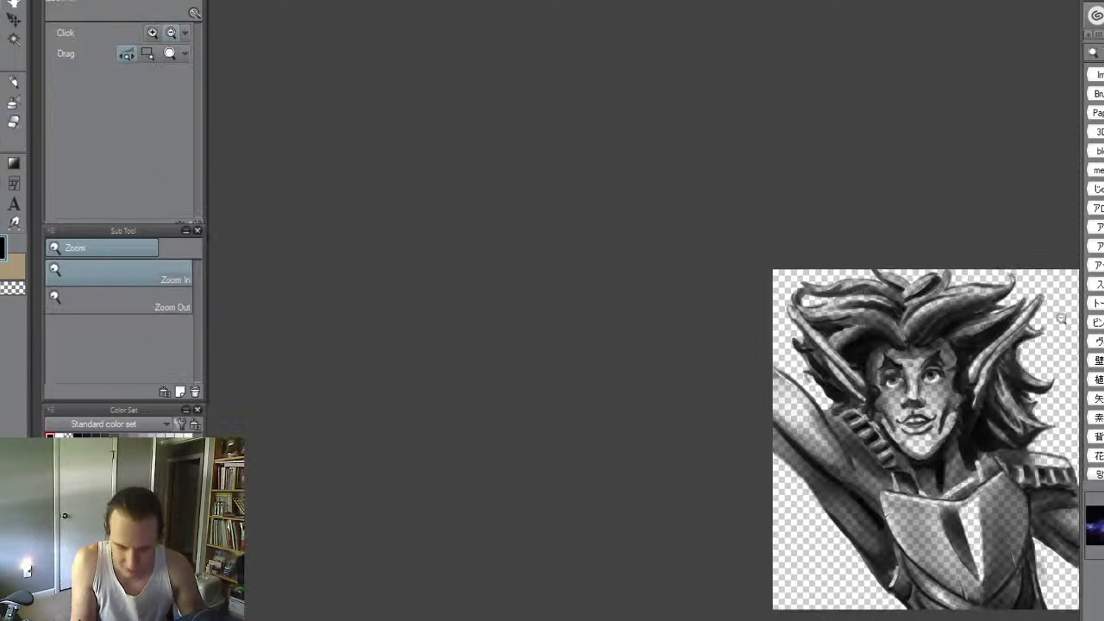
left_click(973, 326, "alt")
left_click_drag(790, 298, 841, 313)
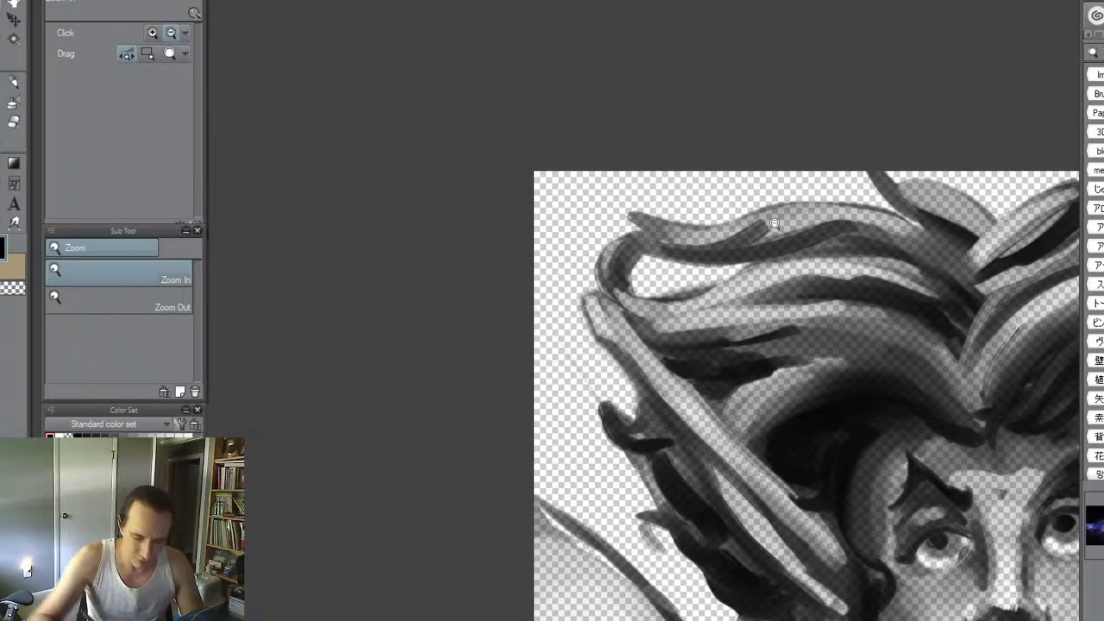
key("e")
key("bracketright")
key("bracketright")
mouse_move(652, 264)
left_mouse_down()
mouse_move(602, 205)
mouse_move(627, 230)
left_mouse_up()
mouse_move(686, 265)
left_mouse_down()
mouse_move(624, 205)
mouse_move(691, 263)
mouse_move(632, 178)
mouse_move(686, 258)
mouse_move(711, 265)
mouse_move(621, 170)
mouse_move(799, 221)
left_mouse_up()
mouse_move(650, 279)
left_mouse_down()
mouse_move(590, 209)
mouse_move(582, 246)
mouse_move(596, 277)
mouse_move(629, 258)
mouse_move(617, 289)
mouse_move(686, 302)
mouse_move(684, 261)
left_mouse_up()
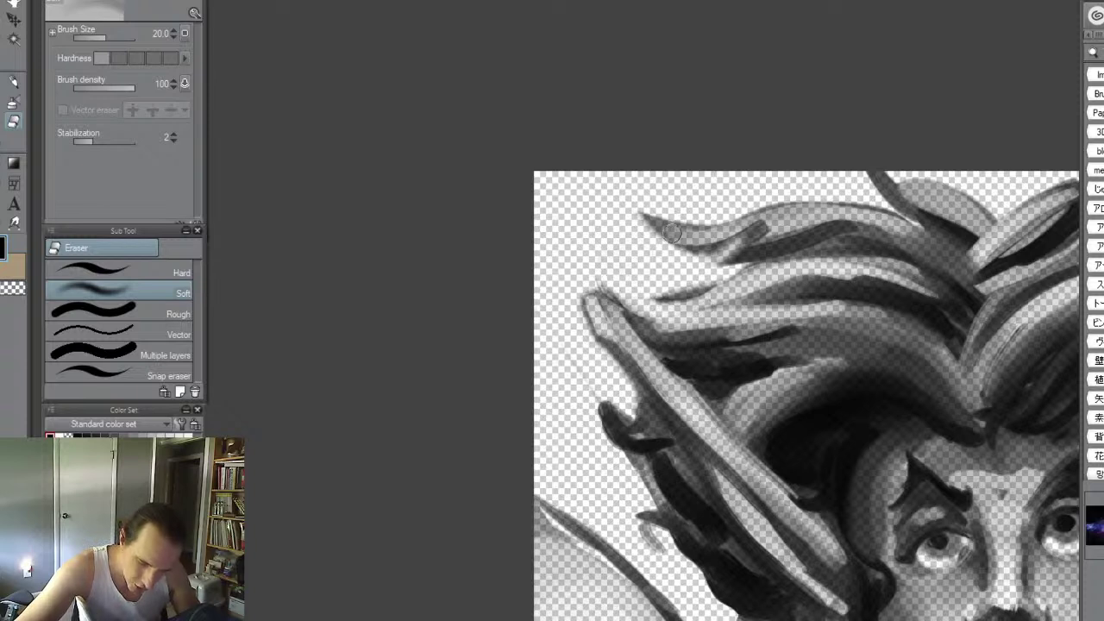
- Darken the strand between the light bands of the left hair lock with the Oil paint flat brush at sizes 25 and 17
key("b")
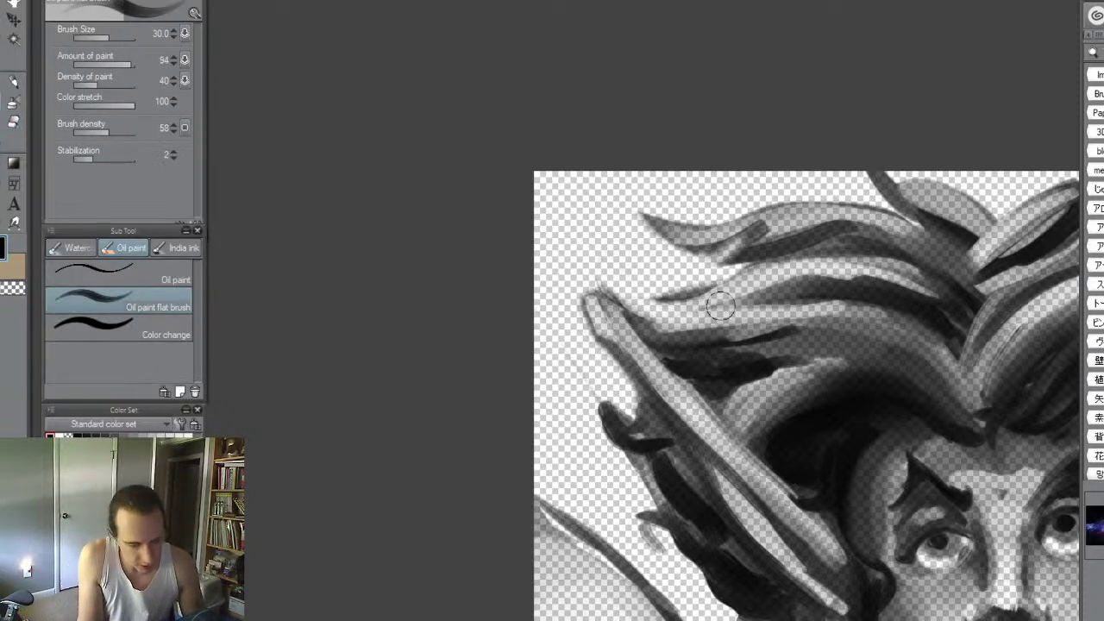
mouse_move(666, 304)
left_mouse_down()
mouse_move(806, 284)
mouse_move(657, 297)
mouse_move(841, 275)
mouse_move(705, 297)
mouse_move(814, 275)
left_mouse_up()
key("]")
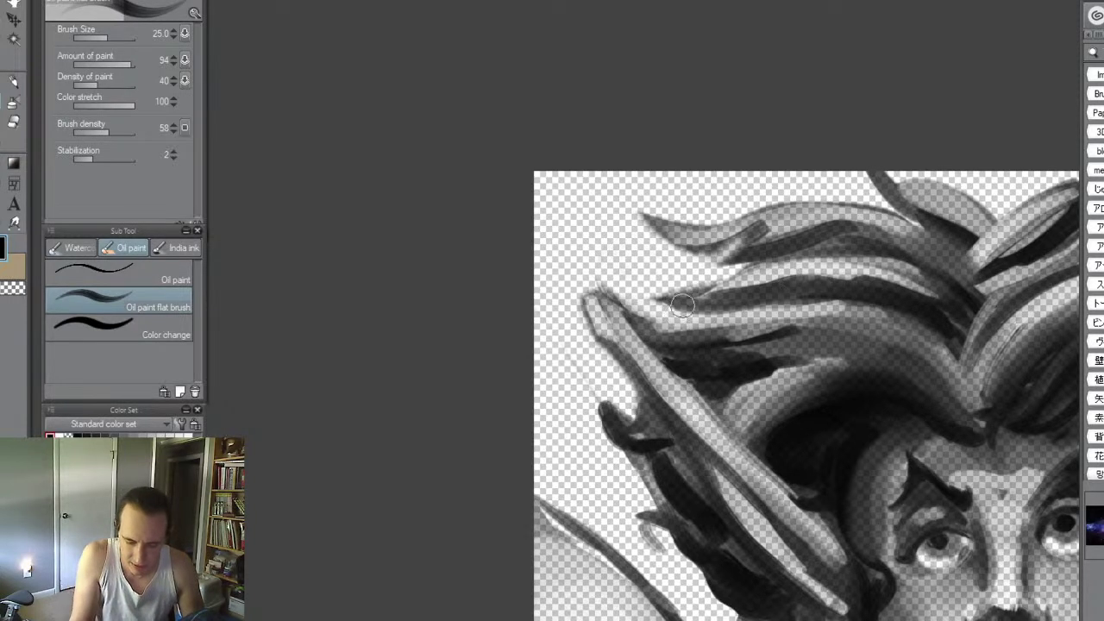
key("bracketleft")
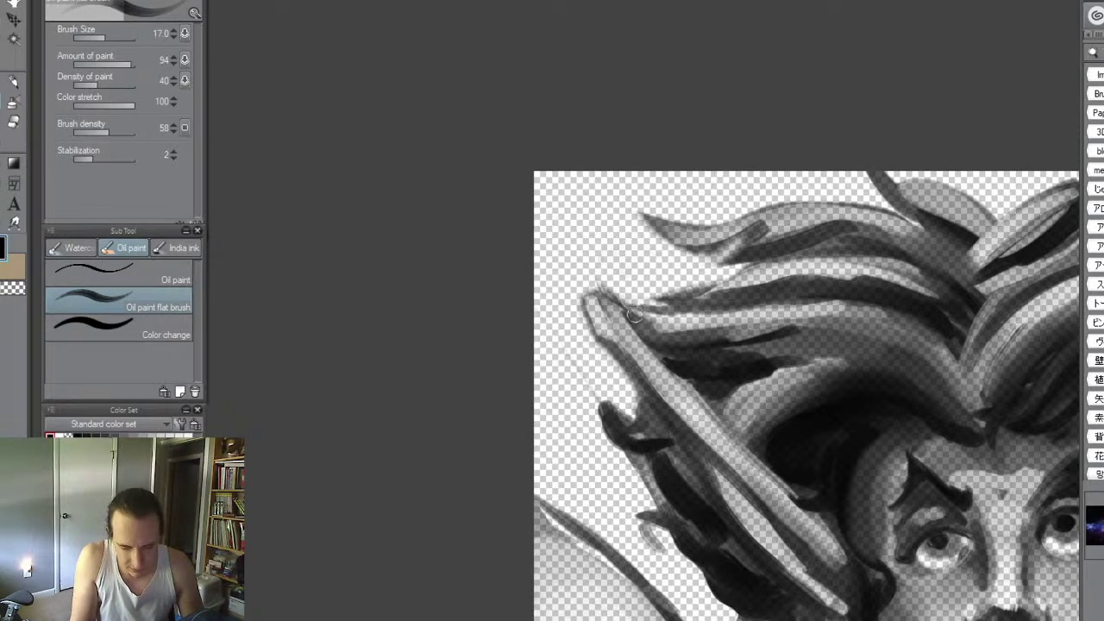
left_click_drag(682, 307, 772, 295)
- Paint a light strand and a dark dividing stroke into the lower left fringe lock above the ear, using brush sizes 25 and 20
left_click_drag(958, 320, 858, 251)
key("b")
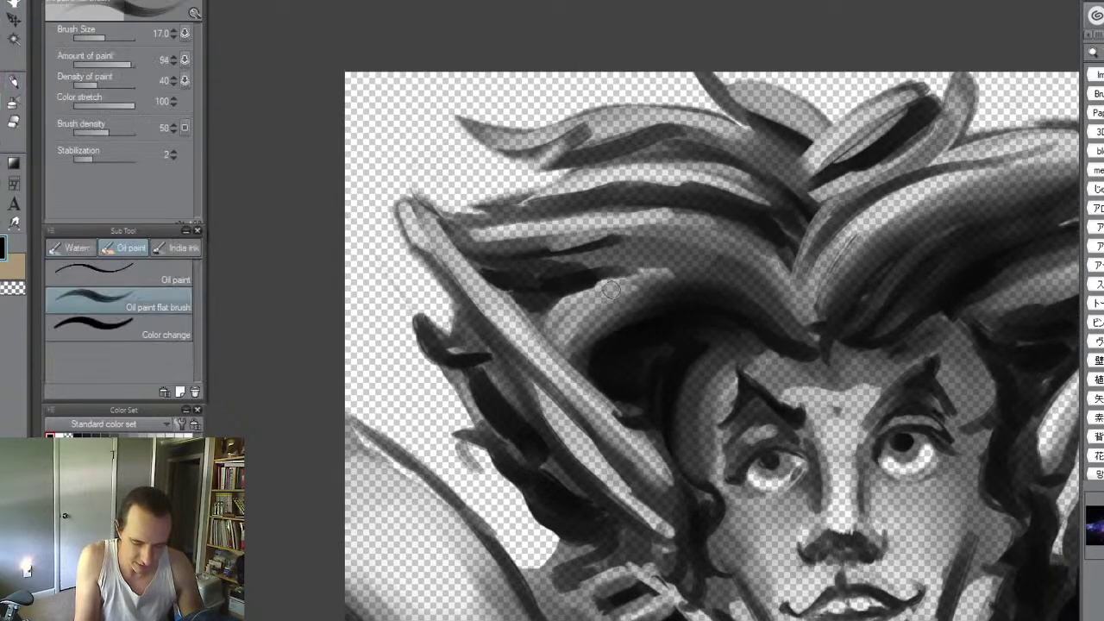
key("bracketright")
key("bracketright")
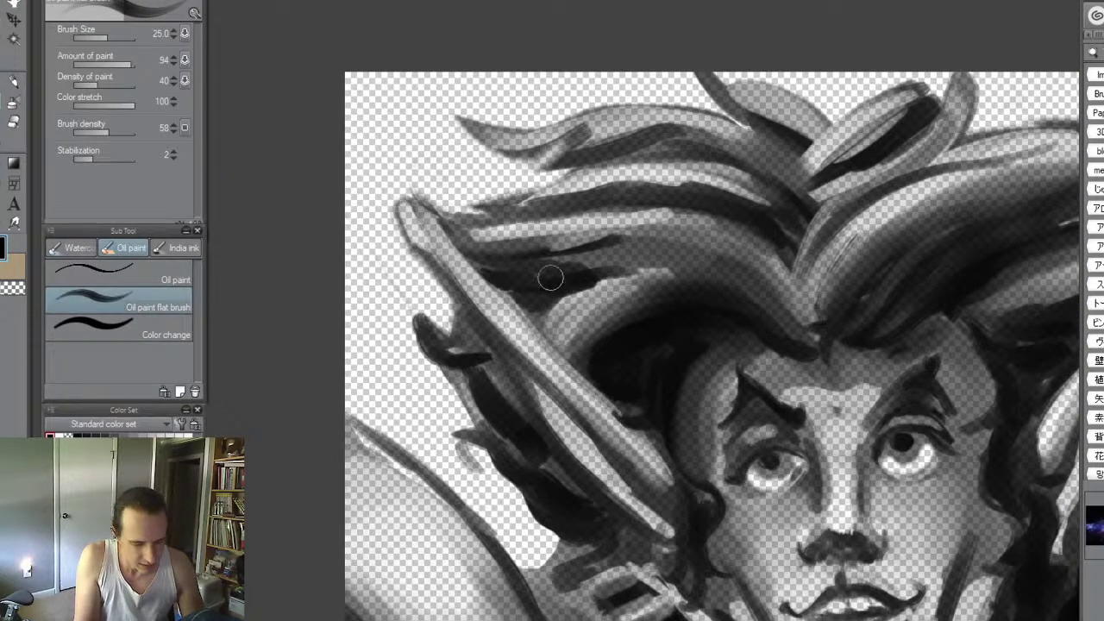
mouse_move(545, 317)
left_mouse_down()
mouse_move(630, 278)
mouse_move(588, 290)
mouse_move(661, 276)
left_mouse_up()
mouse_move(591, 291)
left_mouse_down()
mouse_move(550, 317)
mouse_move(595, 292)
mouse_move(512, 312)
mouse_move(627, 280)
left_mouse_up()
key("c")
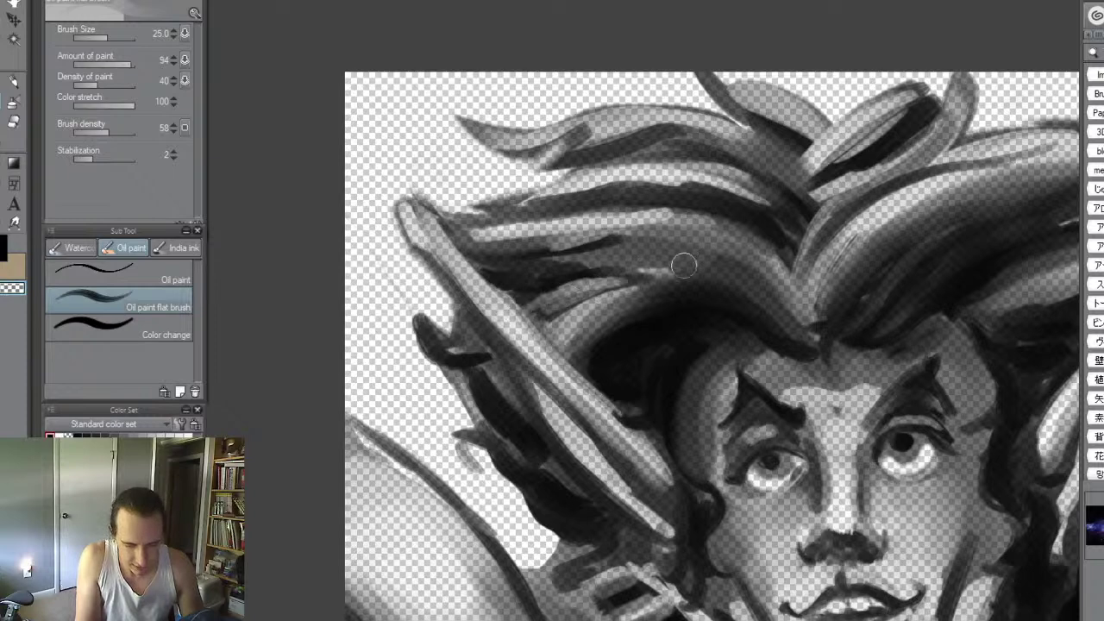
key("c")
mouse_move(523, 297)
left_mouse_down()
mouse_move(605, 278)
mouse_move(530, 284)
mouse_move(811, 273)
left_mouse_up()
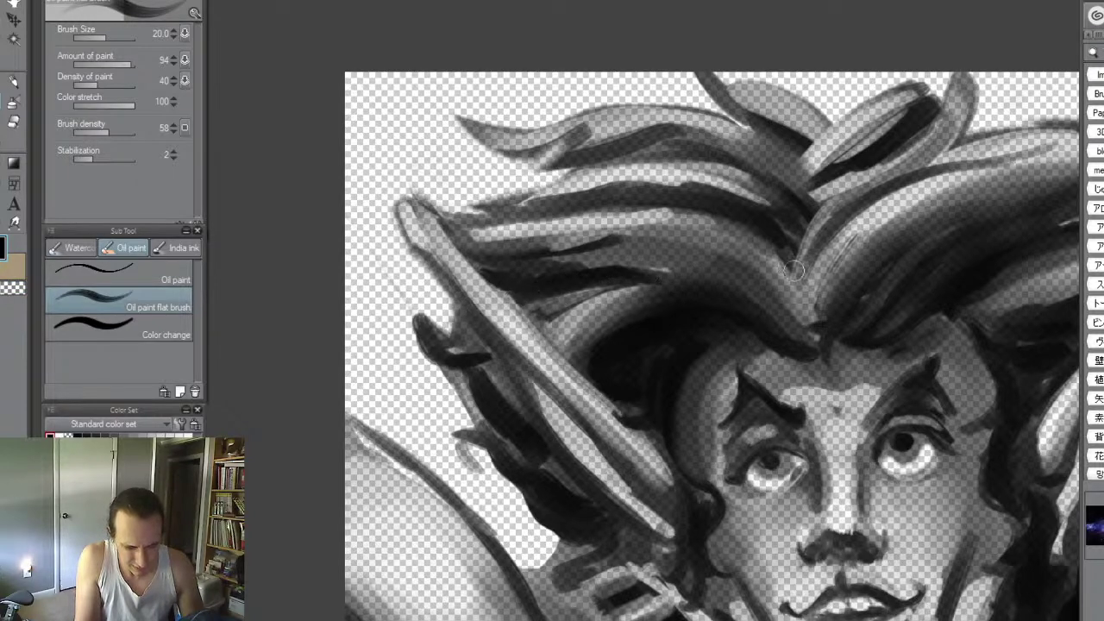
mouse_move(677, 292)
left_mouse_down()
mouse_move(581, 335)
mouse_move(666, 295)
left_mouse_up()
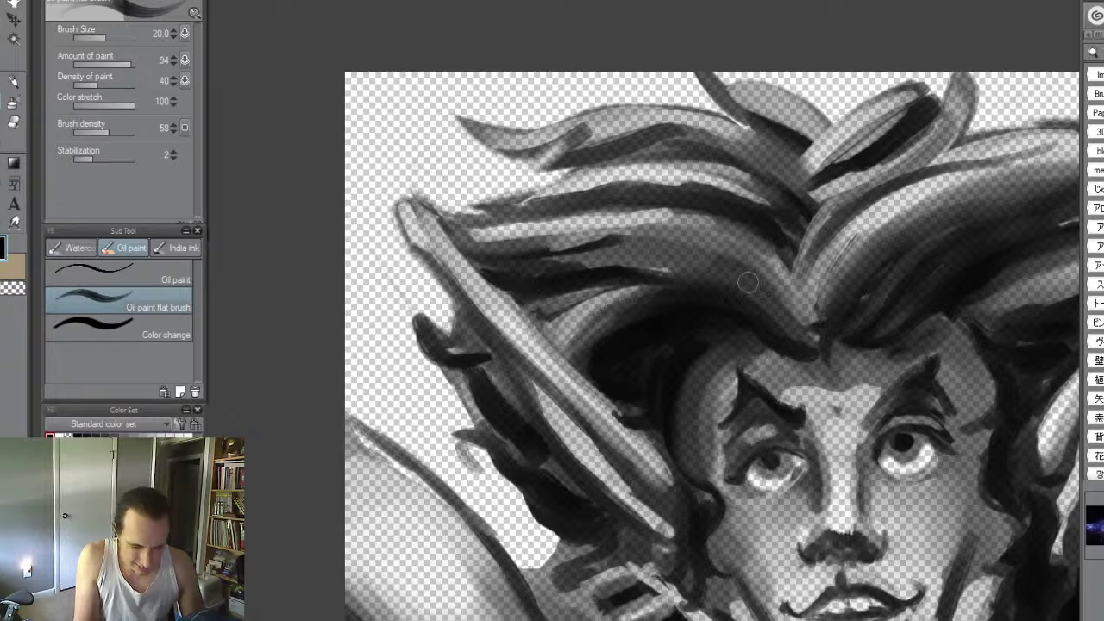
- Shade the upright tuft at the top of the head, add a small strand beside it, and blend with Blur at size 25
key("ctrl+space")
left_click_drag(796, 300, 677, 337)
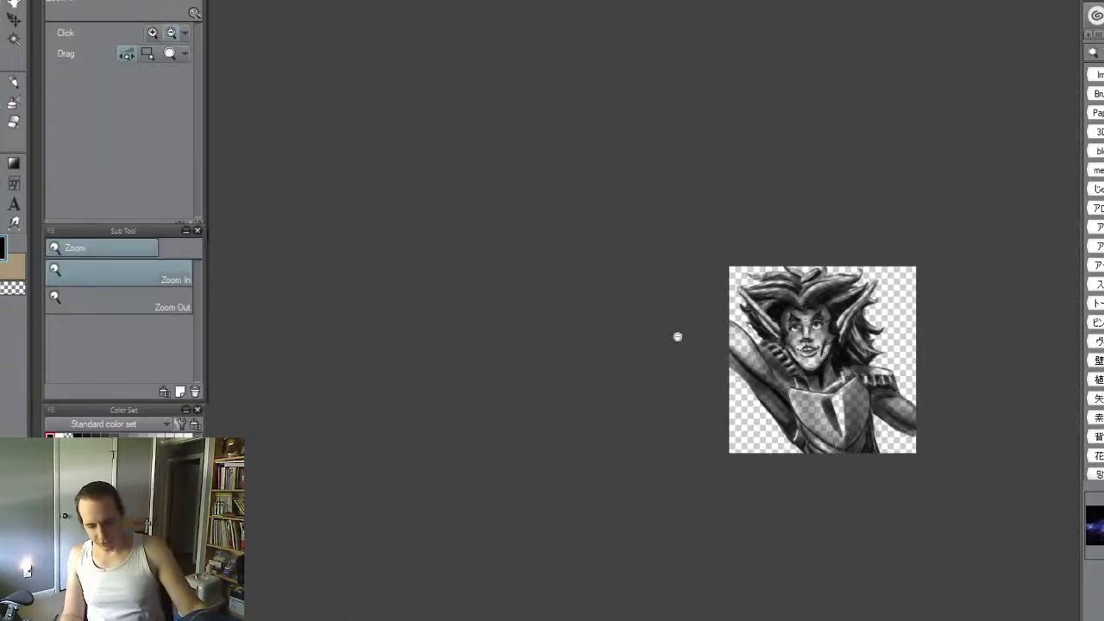
key("alt+space")
left_click_drag(810, 290, 896, 305)
key("space")
left_click_drag(868, 310, 778, 419)
key("ctrl+space")
left_click_drag(834, 310, 848, 313)
key("p")
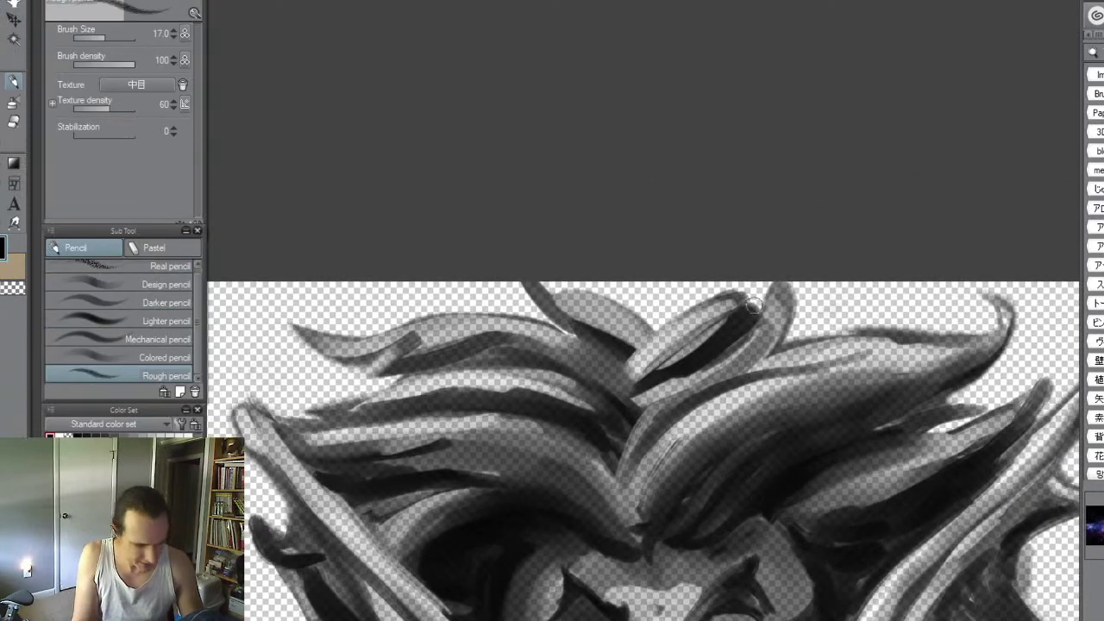
mouse_move(750, 308)
left_mouse_down()
mouse_move(772, 292)
mouse_move(765, 305)
mouse_move(724, 304)
mouse_move(755, 299)
mouse_move(666, 365)
mouse_move(774, 299)
mouse_move(852, 298)
mouse_move(783, 320)
mouse_move(816, 317)
mouse_move(838, 304)
mouse_move(805, 317)
mouse_move(858, 288)
mouse_move(802, 309)
mouse_move(869, 282)
mouse_move(784, 342)
left_mouse_up()
key("b")
key("p")
key("b")
key("j")
mouse_move(831, 311)
left_mouse_down()
mouse_move(803, 308)
mouse_move(847, 286)
mouse_move(803, 311)
mouse_move(840, 293)
mouse_move(706, 320)
mouse_move(743, 308)
mouse_move(686, 349)
left_mouse_up()
mouse_move(730, 306)
left_mouse_down()
mouse_move(649, 354)
mouse_move(704, 337)
mouse_move(635, 373)
mouse_move(729, 328)
mouse_move(648, 370)
mouse_move(731, 309)
mouse_move(631, 370)
mouse_move(677, 360)
mouse_move(737, 315)
mouse_move(644, 373)
mouse_move(747, 342)
mouse_move(654, 383)
mouse_move(758, 331)
mouse_move(710, 373)
mouse_move(697, 367)
mouse_move(630, 402)
left_mouse_up()
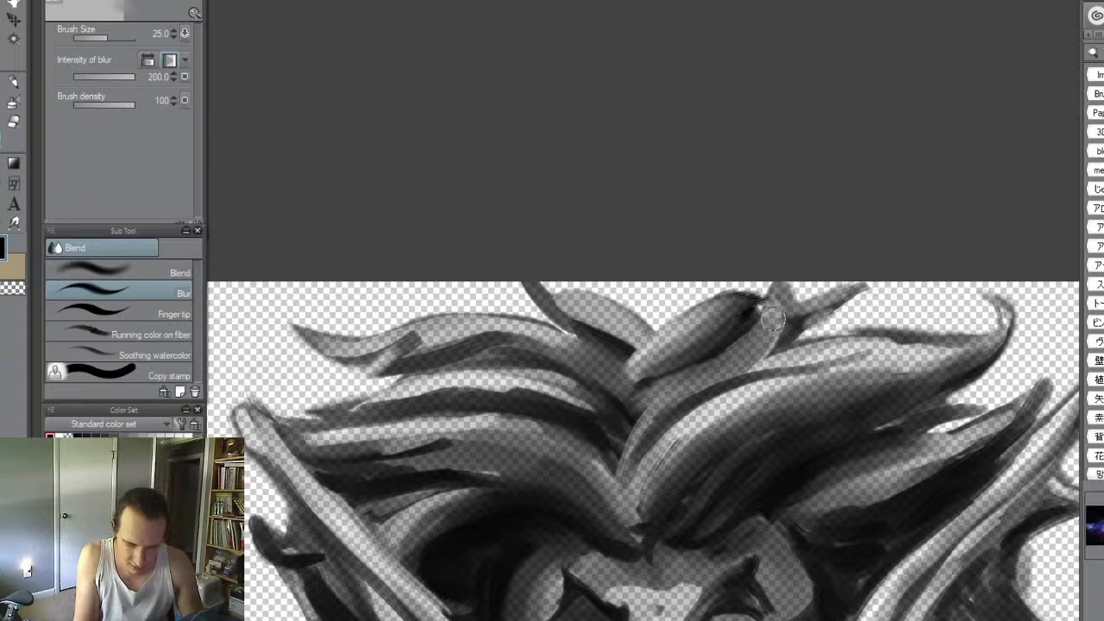
- Darken the hair beneath the top tuft down into the centre parting with the Oil paint flat brush
key("b")
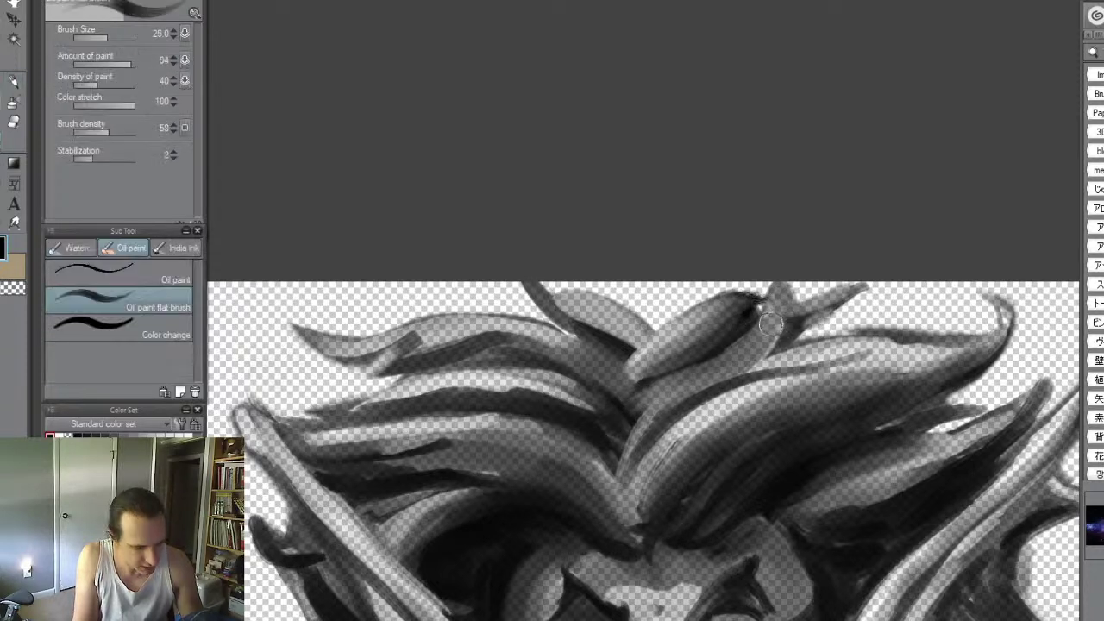
key("]")
mouse_move(781, 321)
left_mouse_down()
mouse_move(714, 361)
mouse_move(723, 366)
mouse_move(644, 422)
mouse_move(668, 398)
mouse_move(619, 477)
mouse_move(630, 448)
mouse_move(787, 310)
mouse_move(714, 364)
mouse_move(757, 343)
mouse_move(631, 410)
mouse_move(691, 364)
mouse_move(614, 446)
left_mouse_up()
key("ctrl+space")
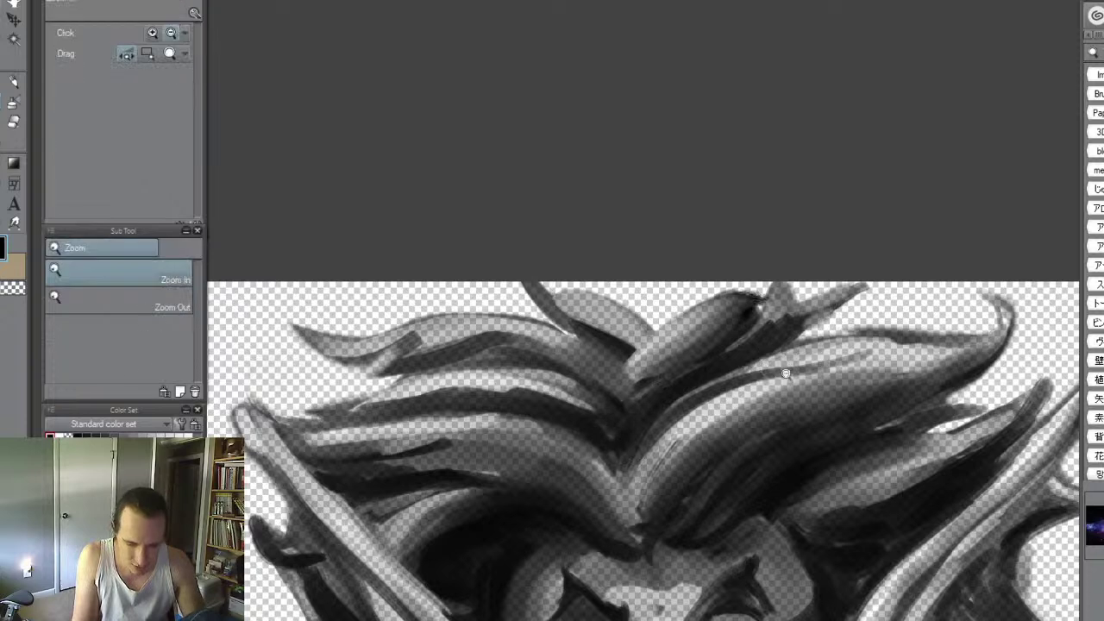
left_click_drag(789, 369, 700, 412)
key("alt+space")
left_click_drag(805, 382, 856, 390)
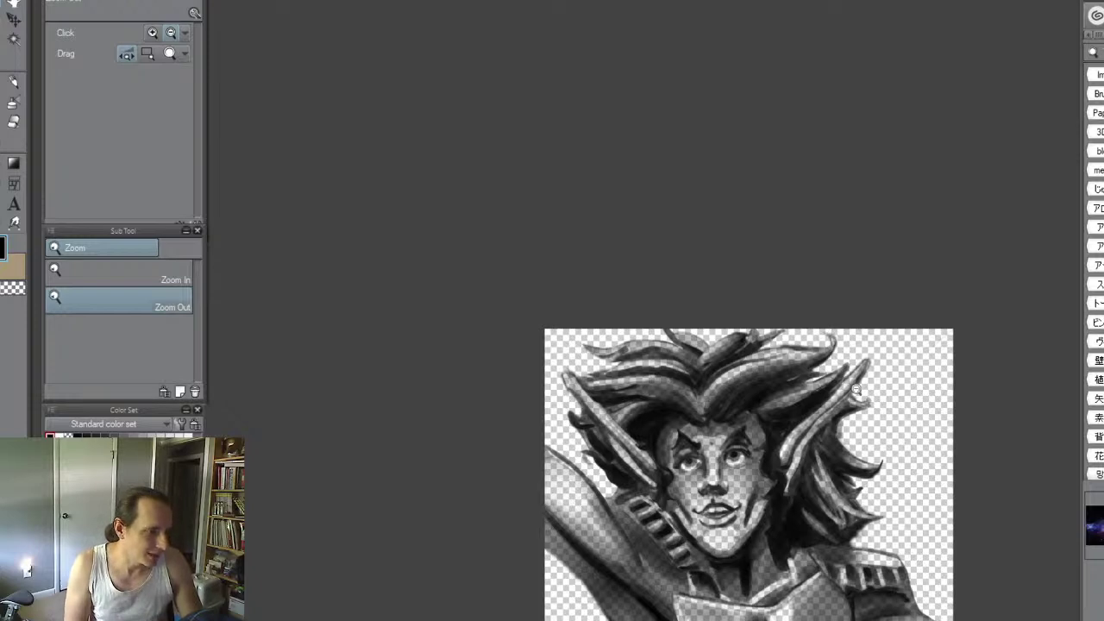
- Streak light strands along the large right fringe lock using the Oil paint flat brush at size 15 with transparent colour
key("ctrl+space")
mouse_move(803, 363)
left_mouse_down()
mouse_move(844, 366)
mouse_move(875, 331)
left_mouse_up()
key("space")
left_click_drag(881, 332, 958, 295)
key("ctrl+space")
left_click_drag(859, 300, 893, 307)
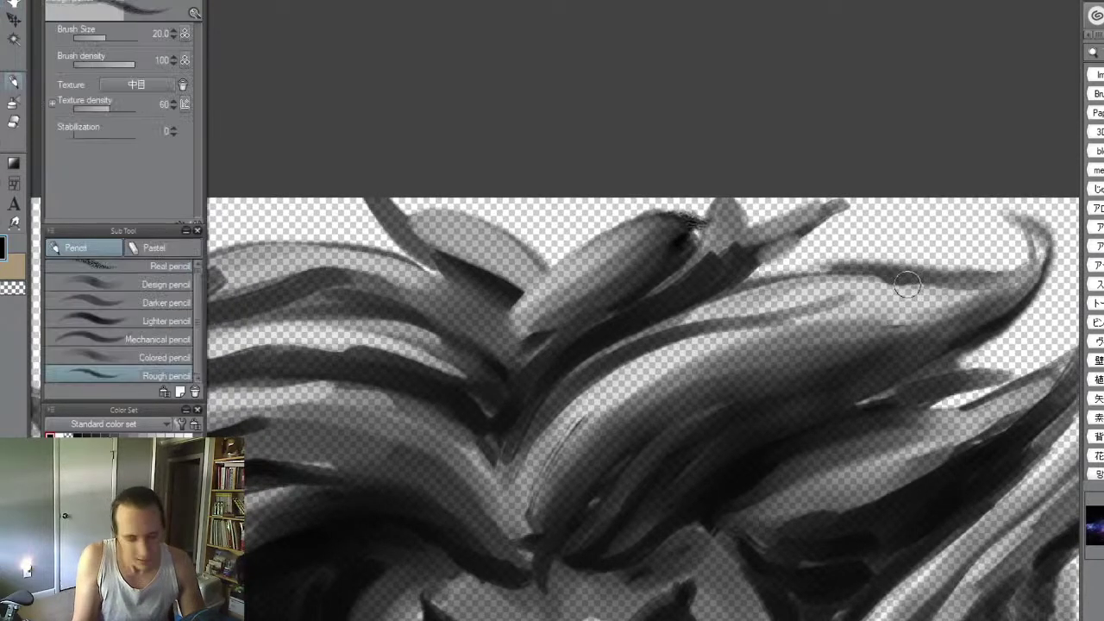
key("b")
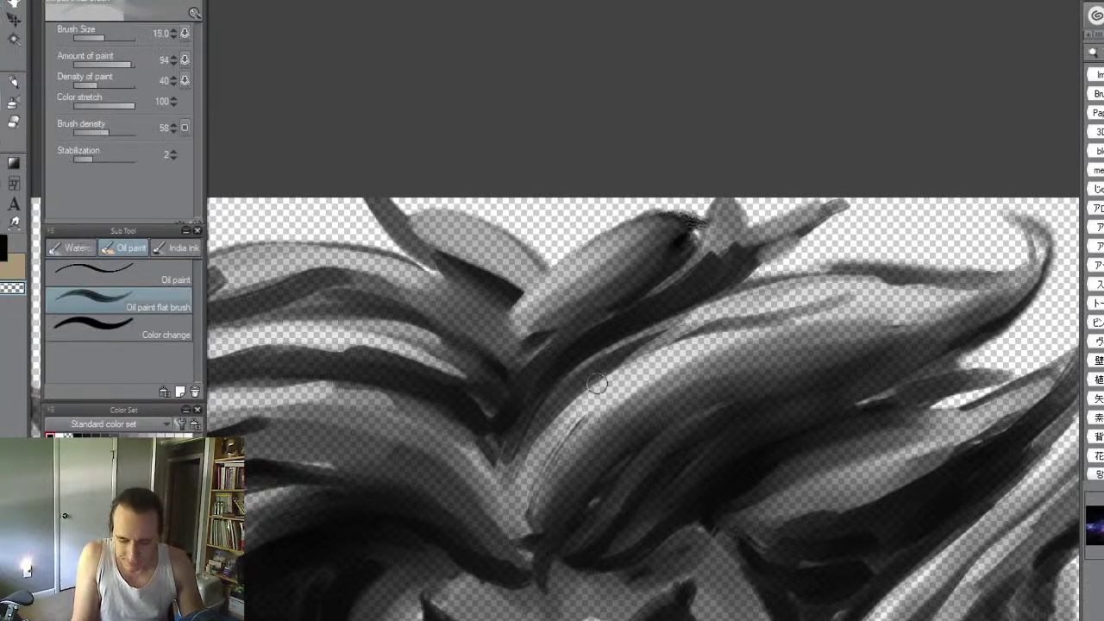
key("c")
mouse_move(572, 430)
left_mouse_down()
mouse_move(651, 357)
mouse_move(922, 314)
left_mouse_up()
mouse_move(790, 317)
left_mouse_down()
mouse_move(940, 300)
mouse_move(706, 350)
left_mouse_up()
left_click_drag(829, 320, 623, 408)
mouse_move(756, 342)
left_mouse_down()
mouse_move(594, 446)
mouse_move(563, 485)
left_mouse_up()
mouse_move(633, 413)
left_mouse_down()
mouse_move(814, 329)
mouse_move(580, 459)
mouse_move(558, 499)
left_mouse_up()
left_click_drag(582, 454, 747, 332)
left_click_drag(873, 329, 703, 421, "ctrl")
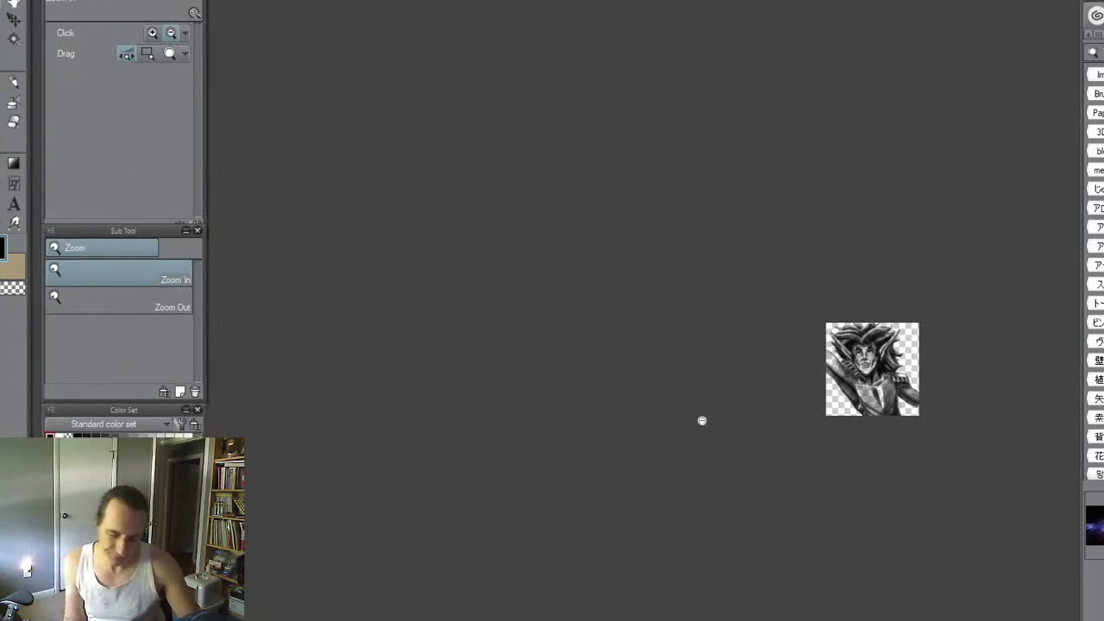
- Lighten the lower rim of the left ear down to the lobe using the flat brush at size 25 with transparent colour
key("alt+space")
left_click_drag(859, 351, 917, 338, "alt")
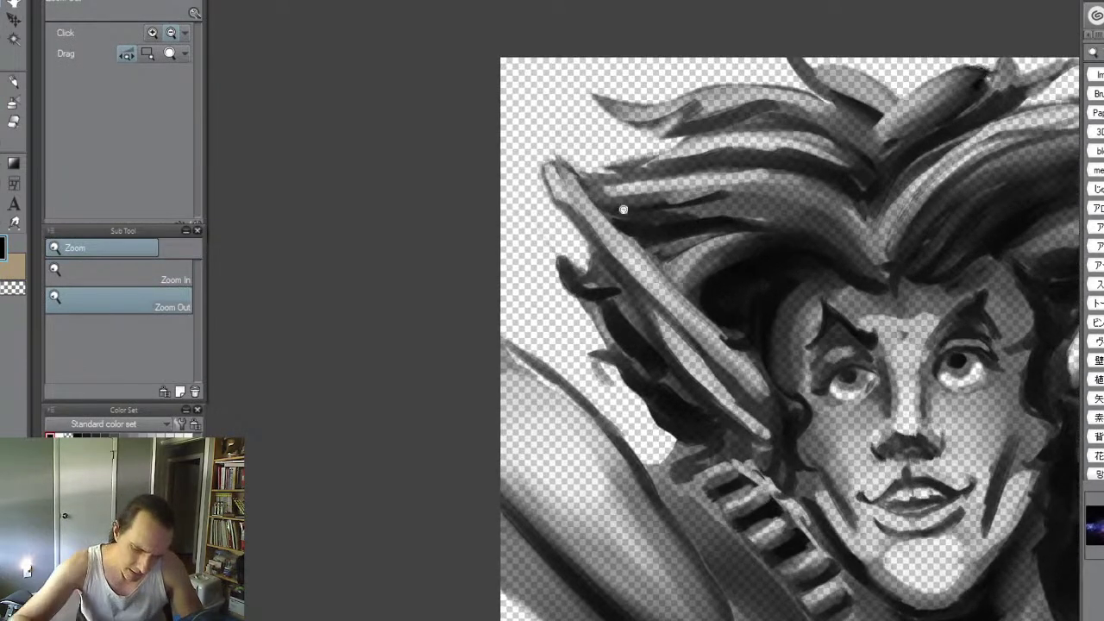
key("p")
key("b")
key("c")
key("bracketright")
key("bracketright")
left_click_drag(673, 339, 761, 435)
mouse_move(702, 381)
left_mouse_down()
mouse_move(638, 291)
mouse_move(764, 462)
left_mouse_up()
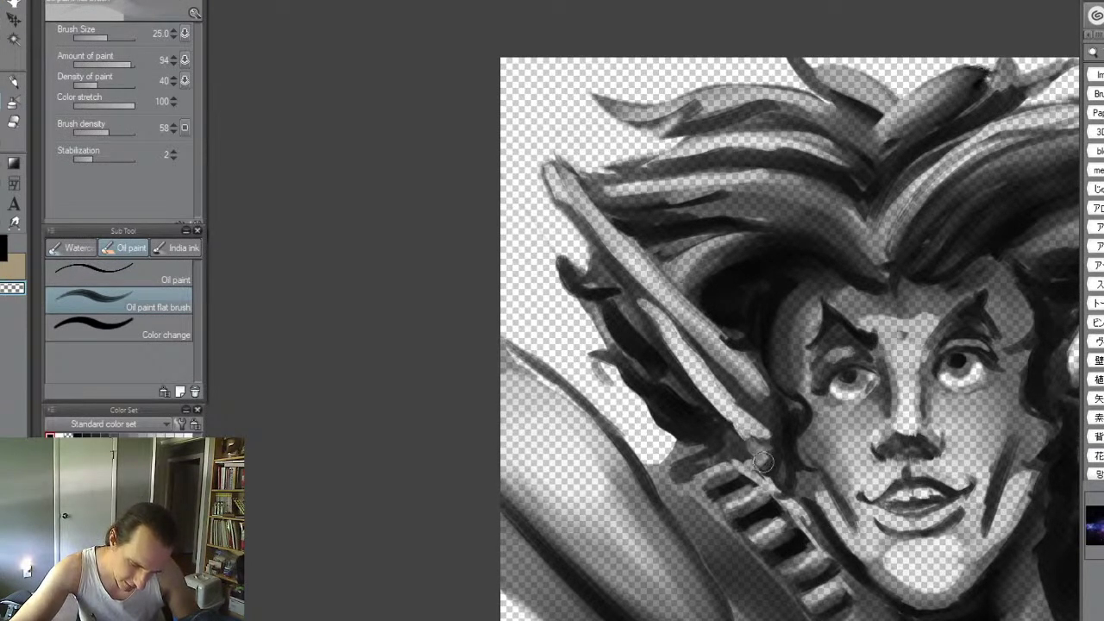
- Extend the light rim of the right ear down to its lobe using the size 25 flat brush with transparent colour
left_click_drag(949, 387, 916, 388)
left_click_drag(917, 387, 771, 378)
left_click_drag(896, 384, 925, 390)
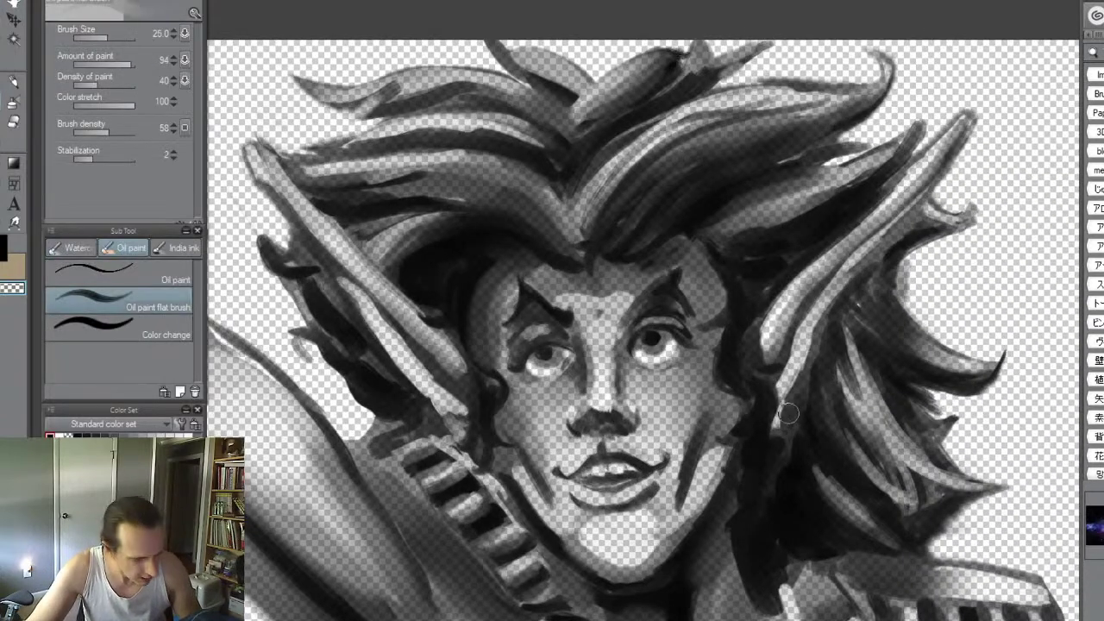
left_click_drag(781, 411, 785, 431)
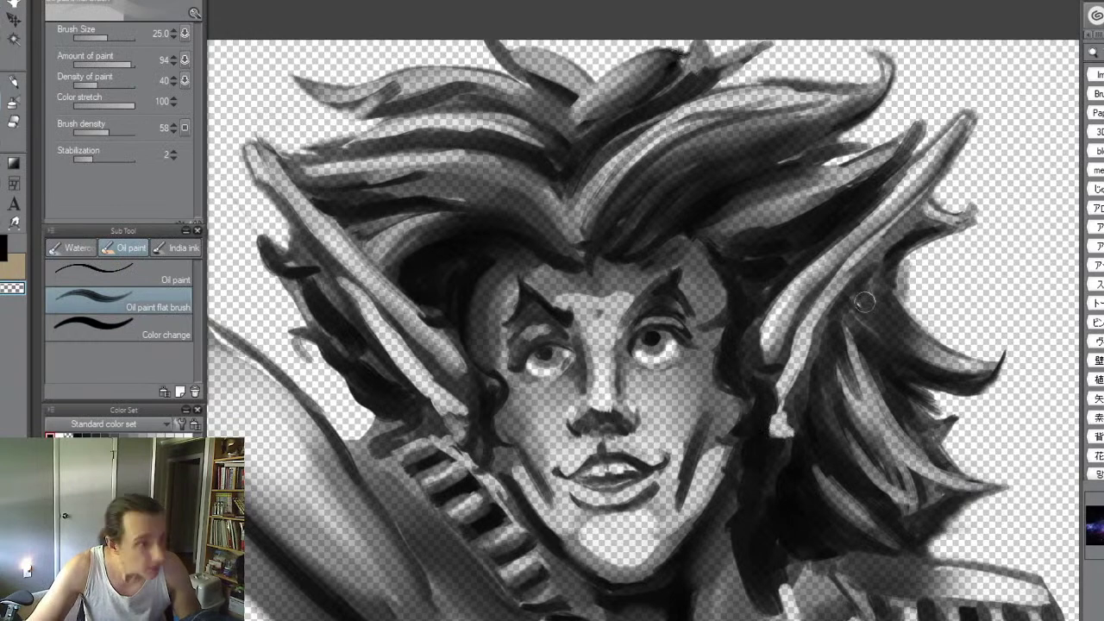
key("/")
mouse_move(841, 324)
left_mouse_down()
mouse_move(806, 386)
mouse_move(830, 356)
mouse_move(841, 385)
left_mouse_up()
- Add light highlights along the raised arm's underside with the flat brush at sizes 25 and 50, softening them with Blur at size 25
key("alt+space")
key("space")
left_click_drag(810, 422, 790, 244)
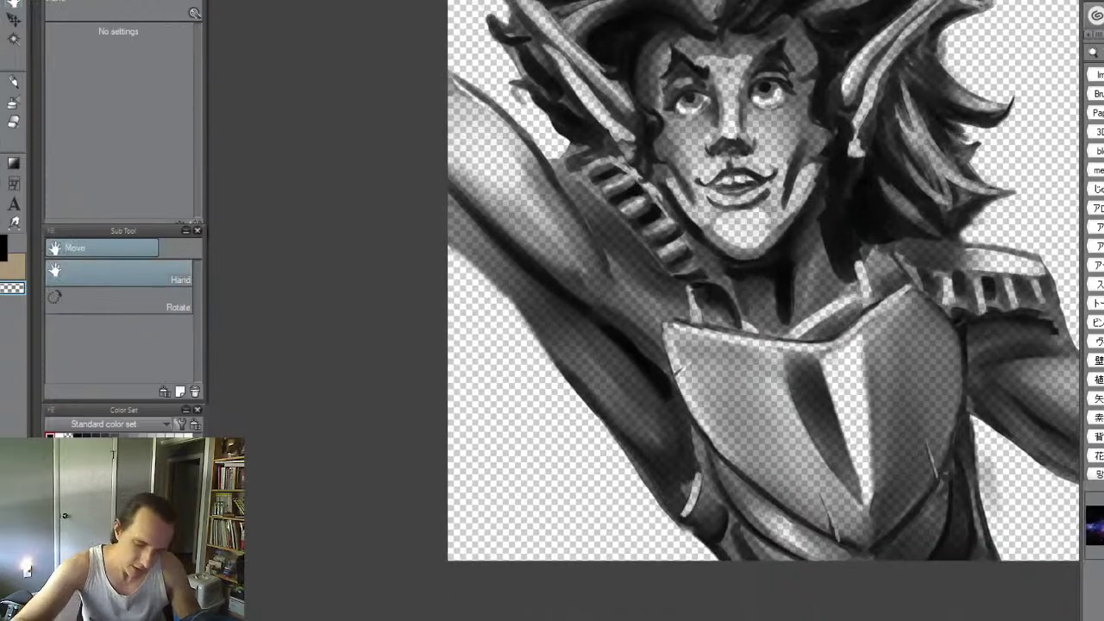
key("b")
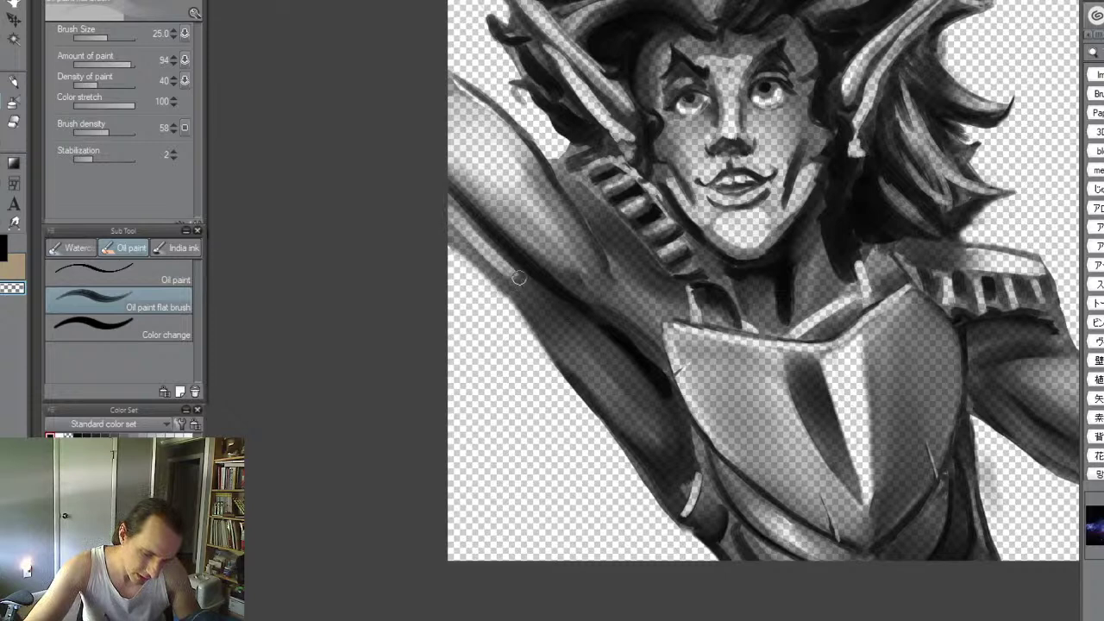
key("j")
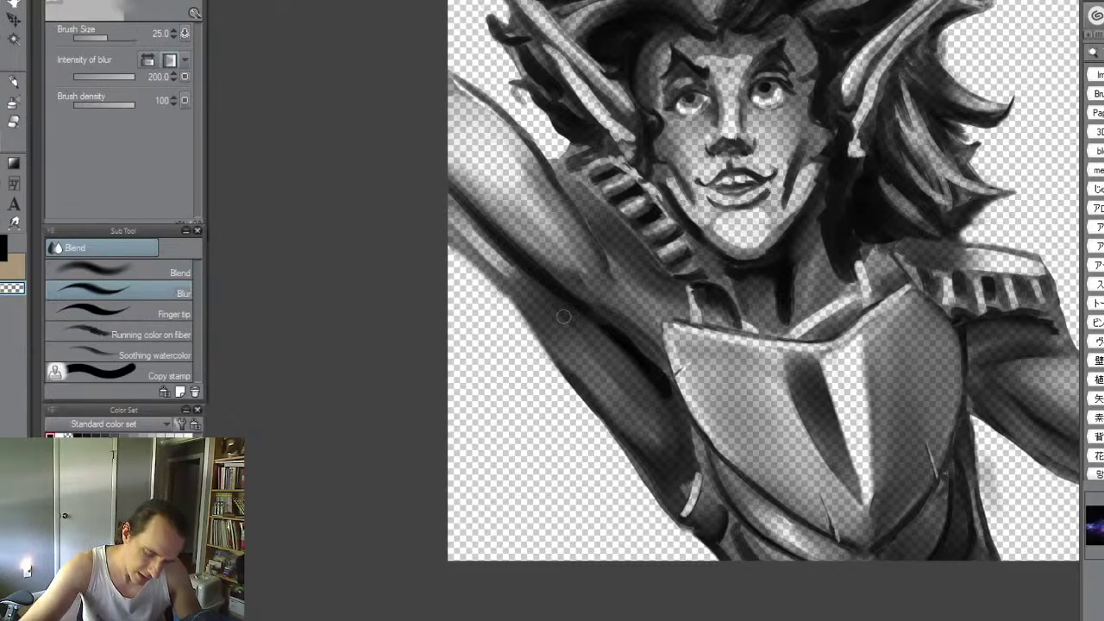
key("b")
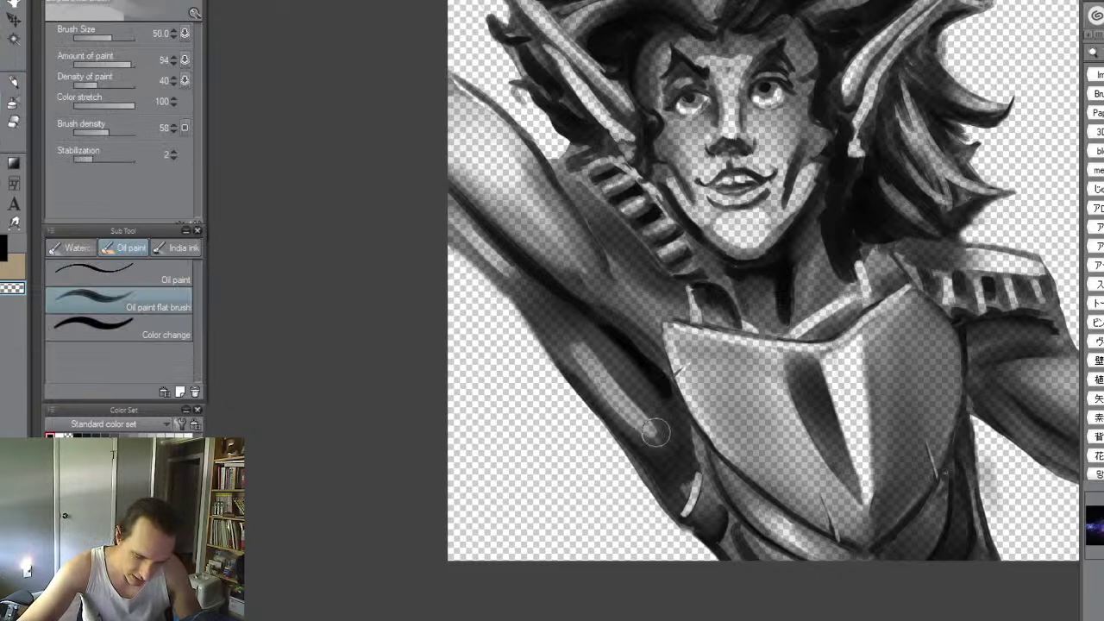
key("j")
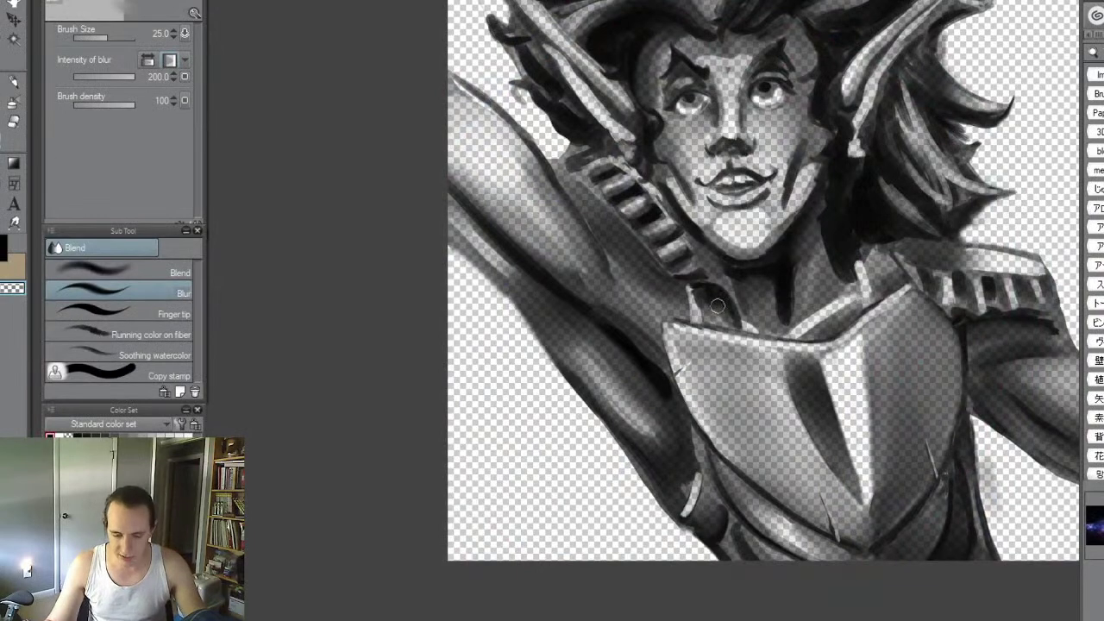
key("space")
left_click_drag(760, 209, 554, 308)
key("ctrl+space")
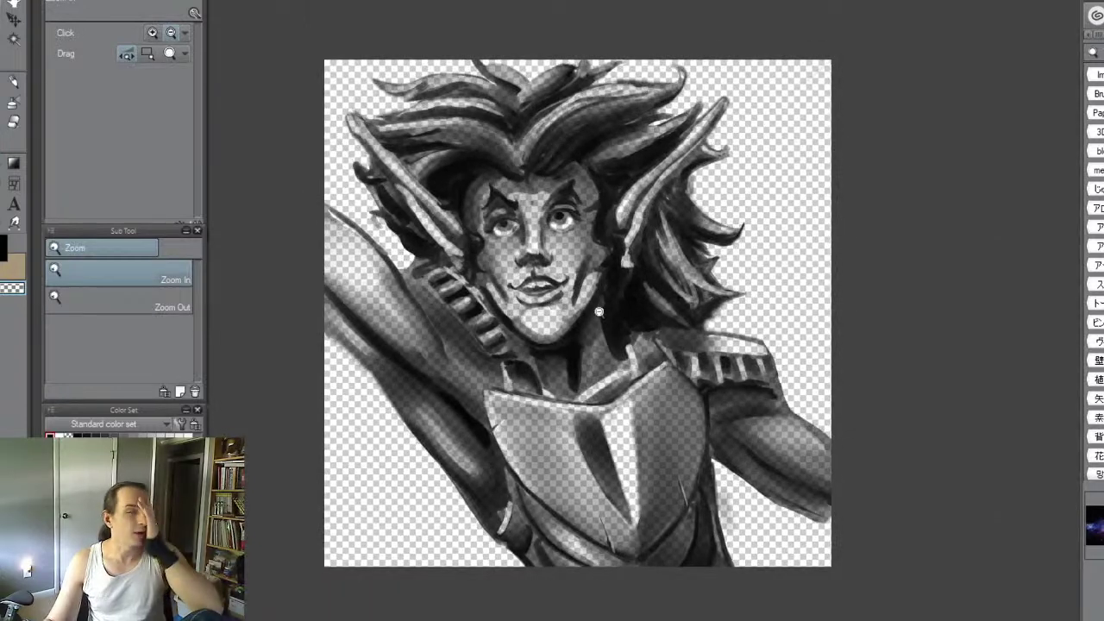